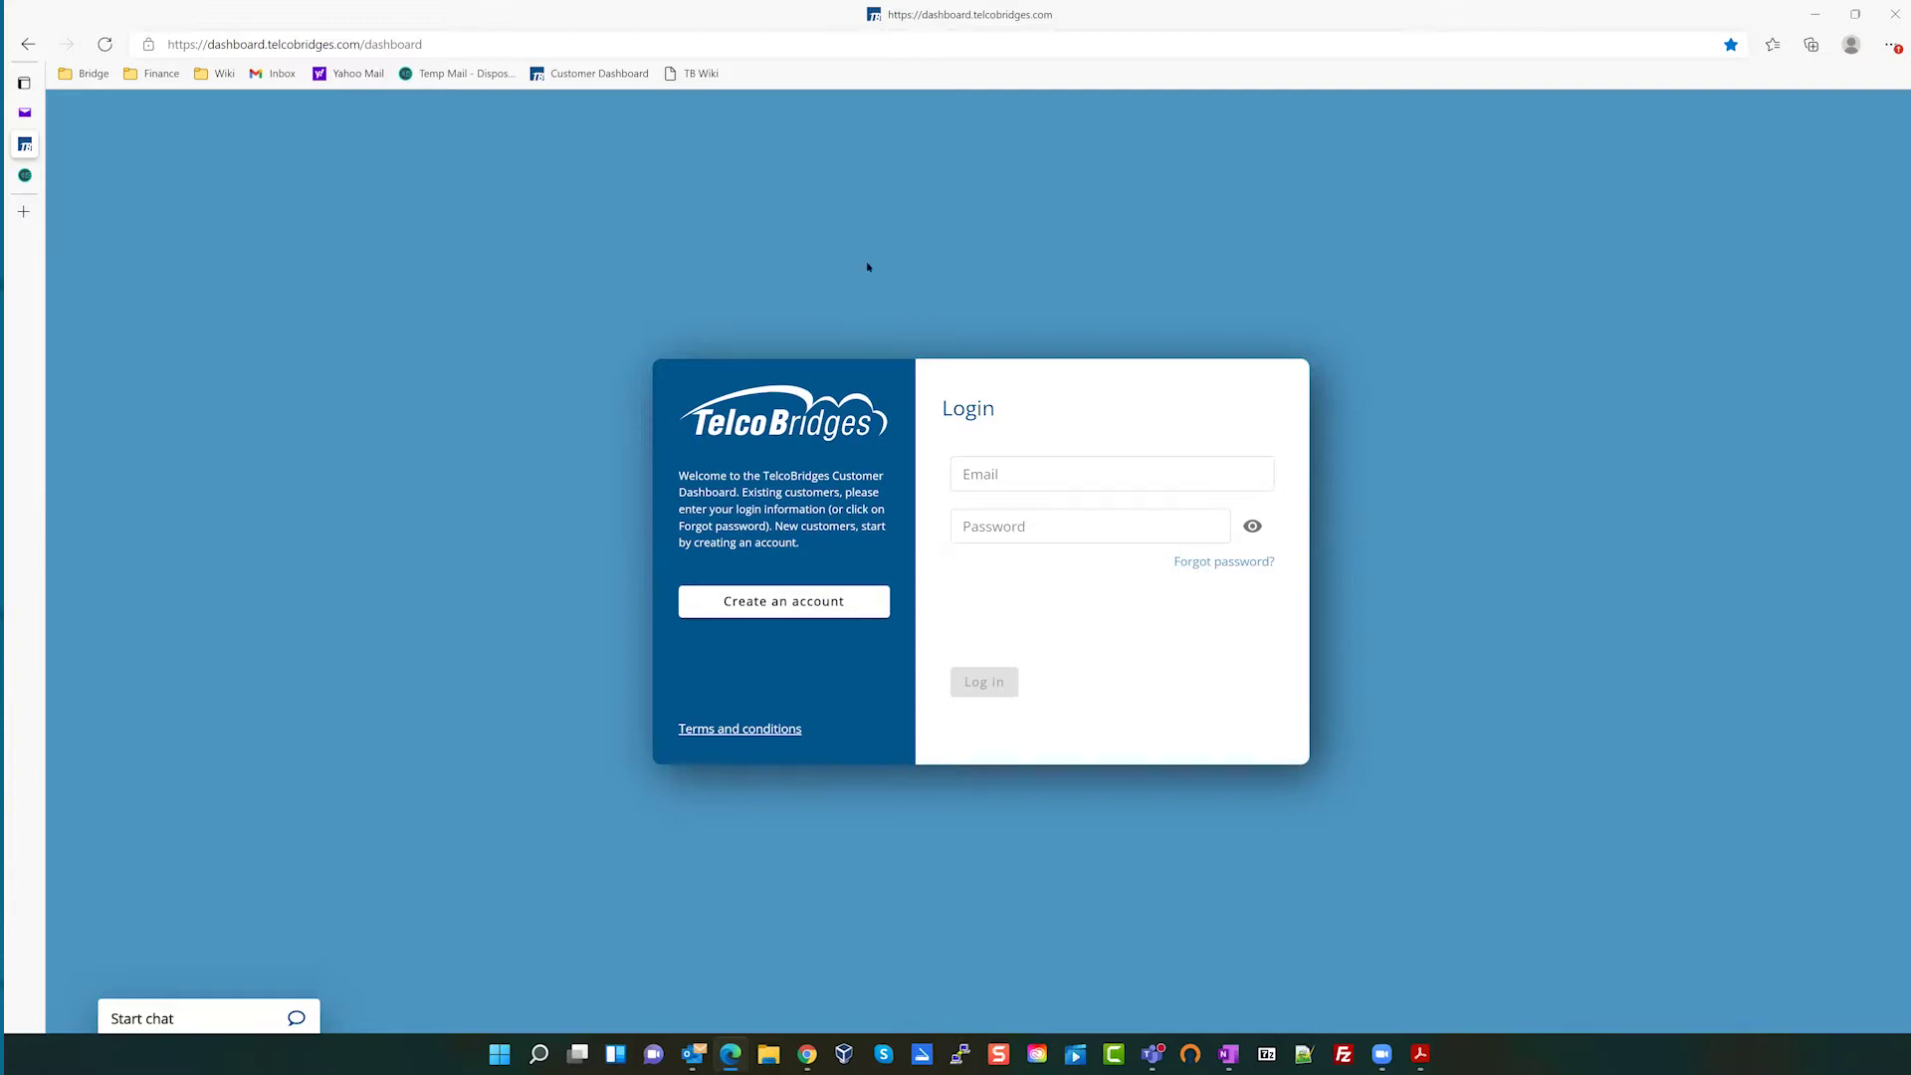
- Open the Reset password page from the login screen's 'Forgot password?' link
click(1234, 564)
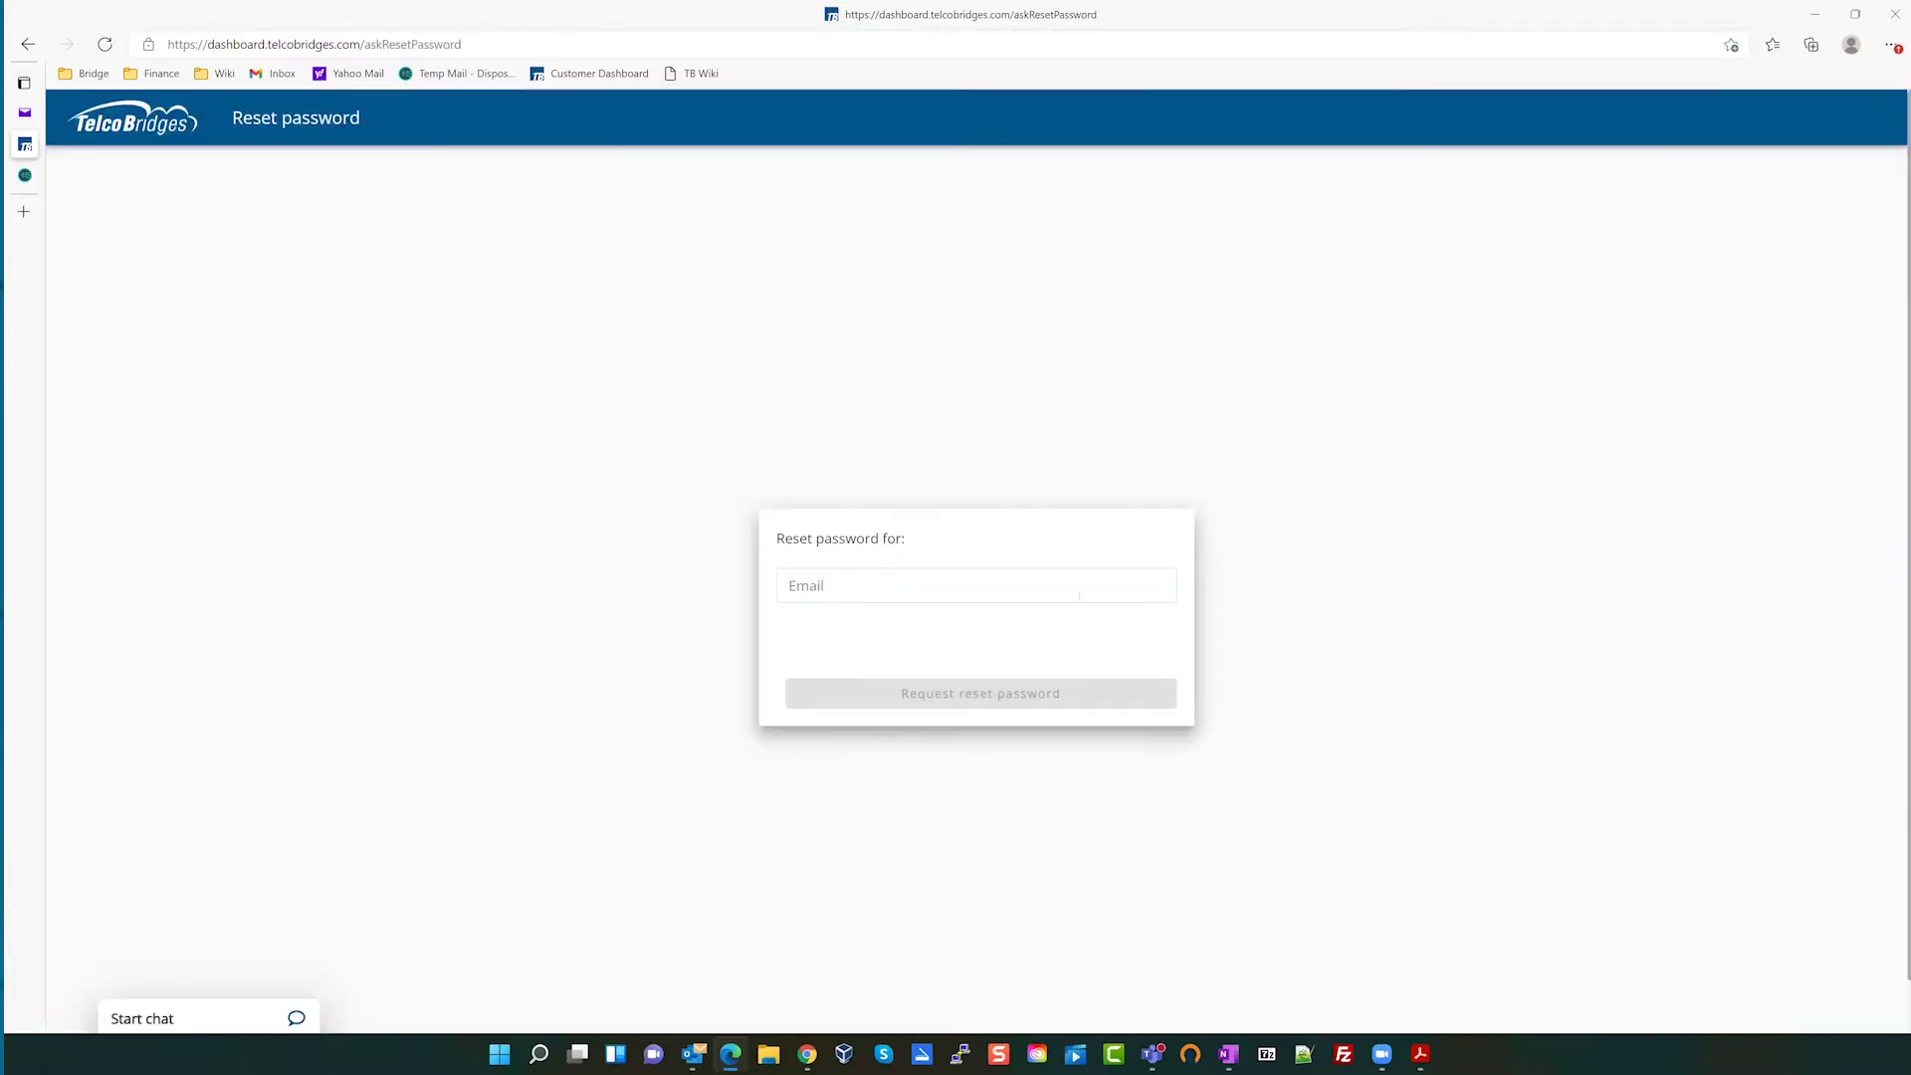
- Request a password reset for a saved but unregistered email, then return to login after the refusal
click(864, 586)
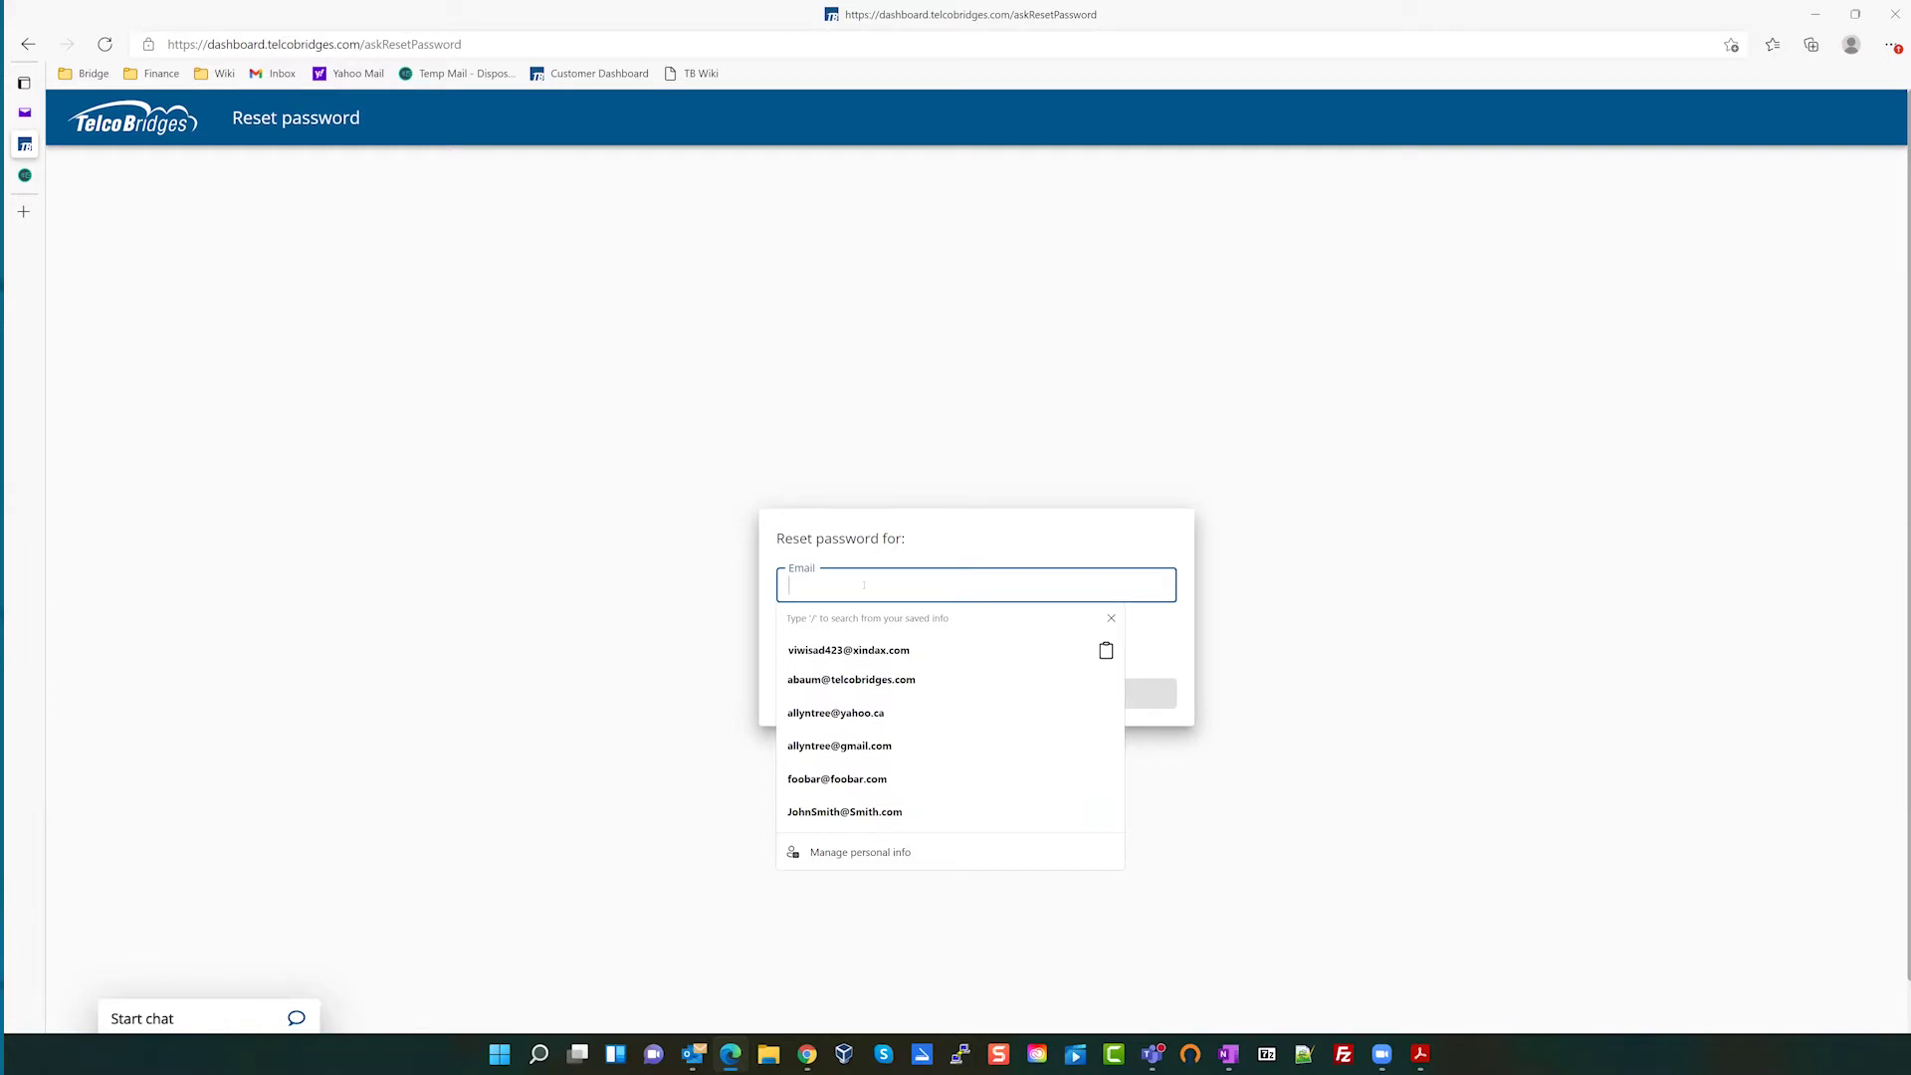
click(858, 780)
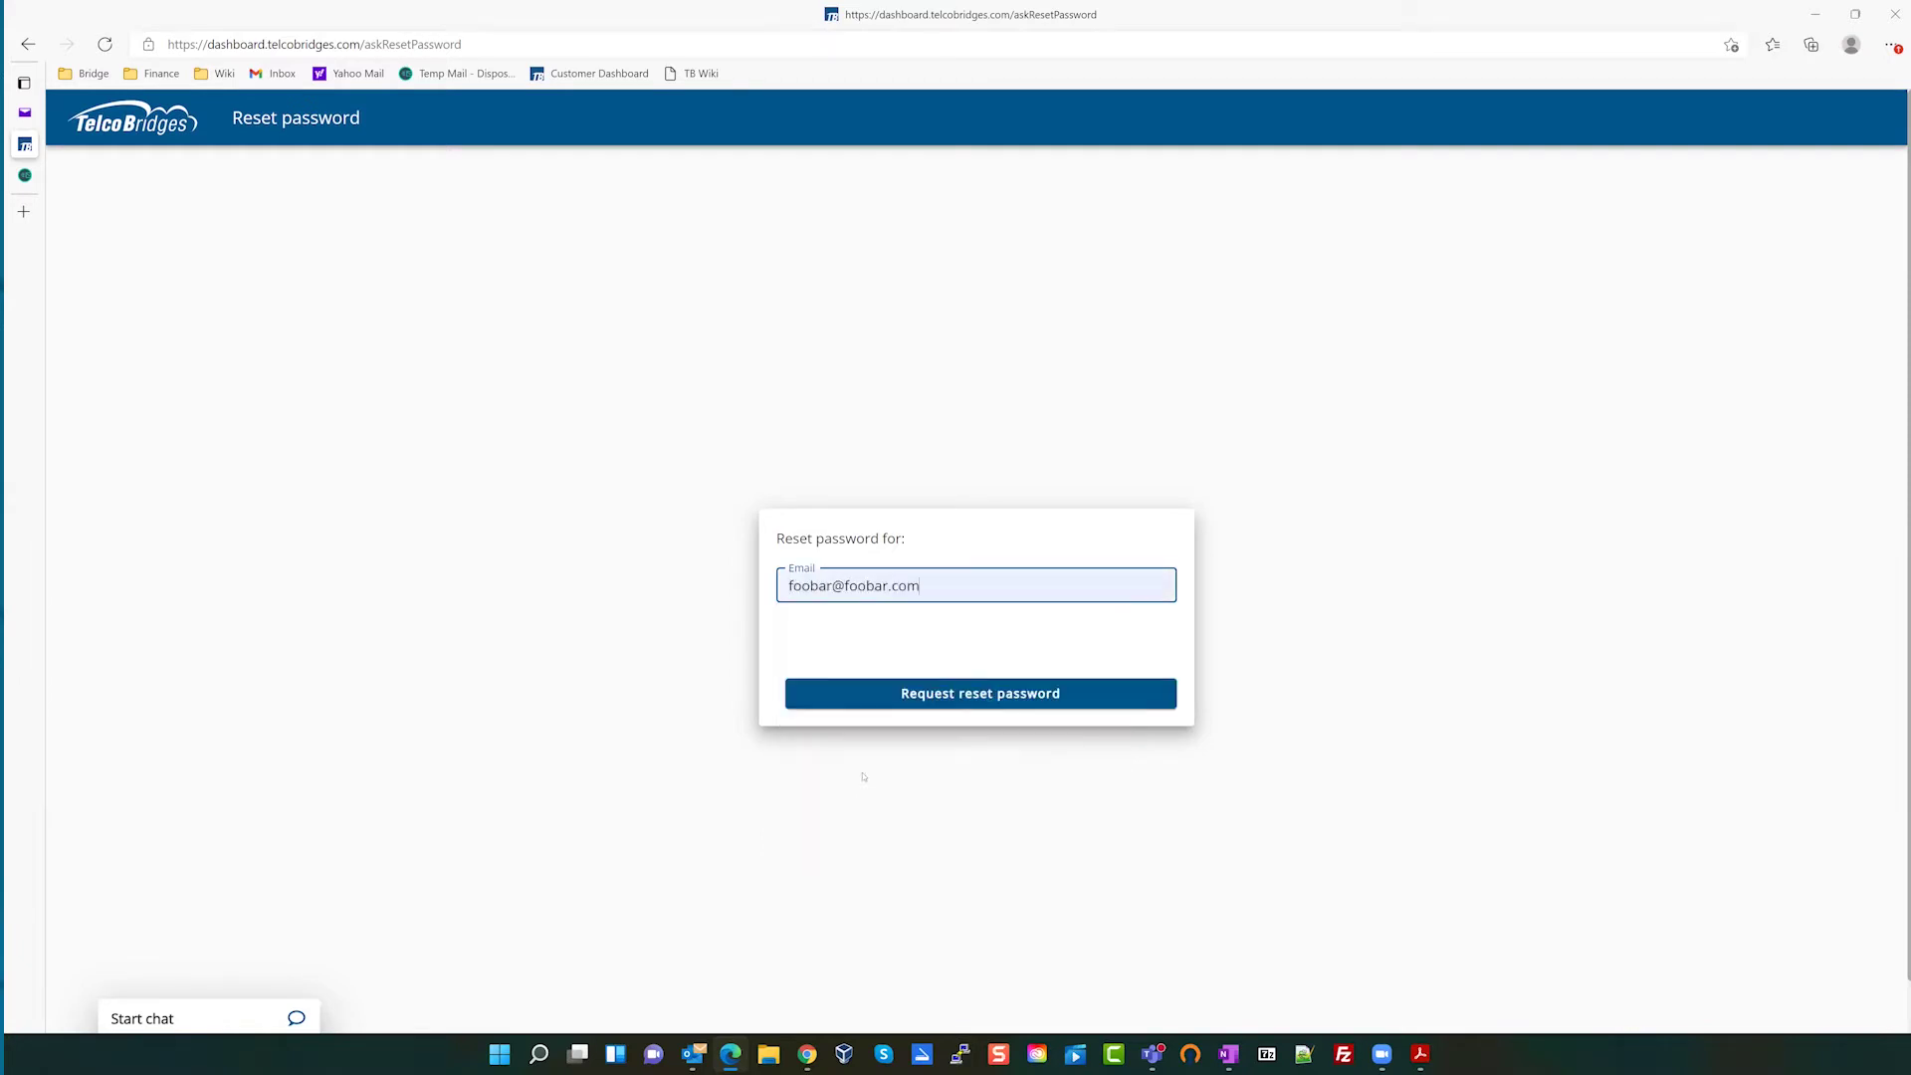
click(961, 696)
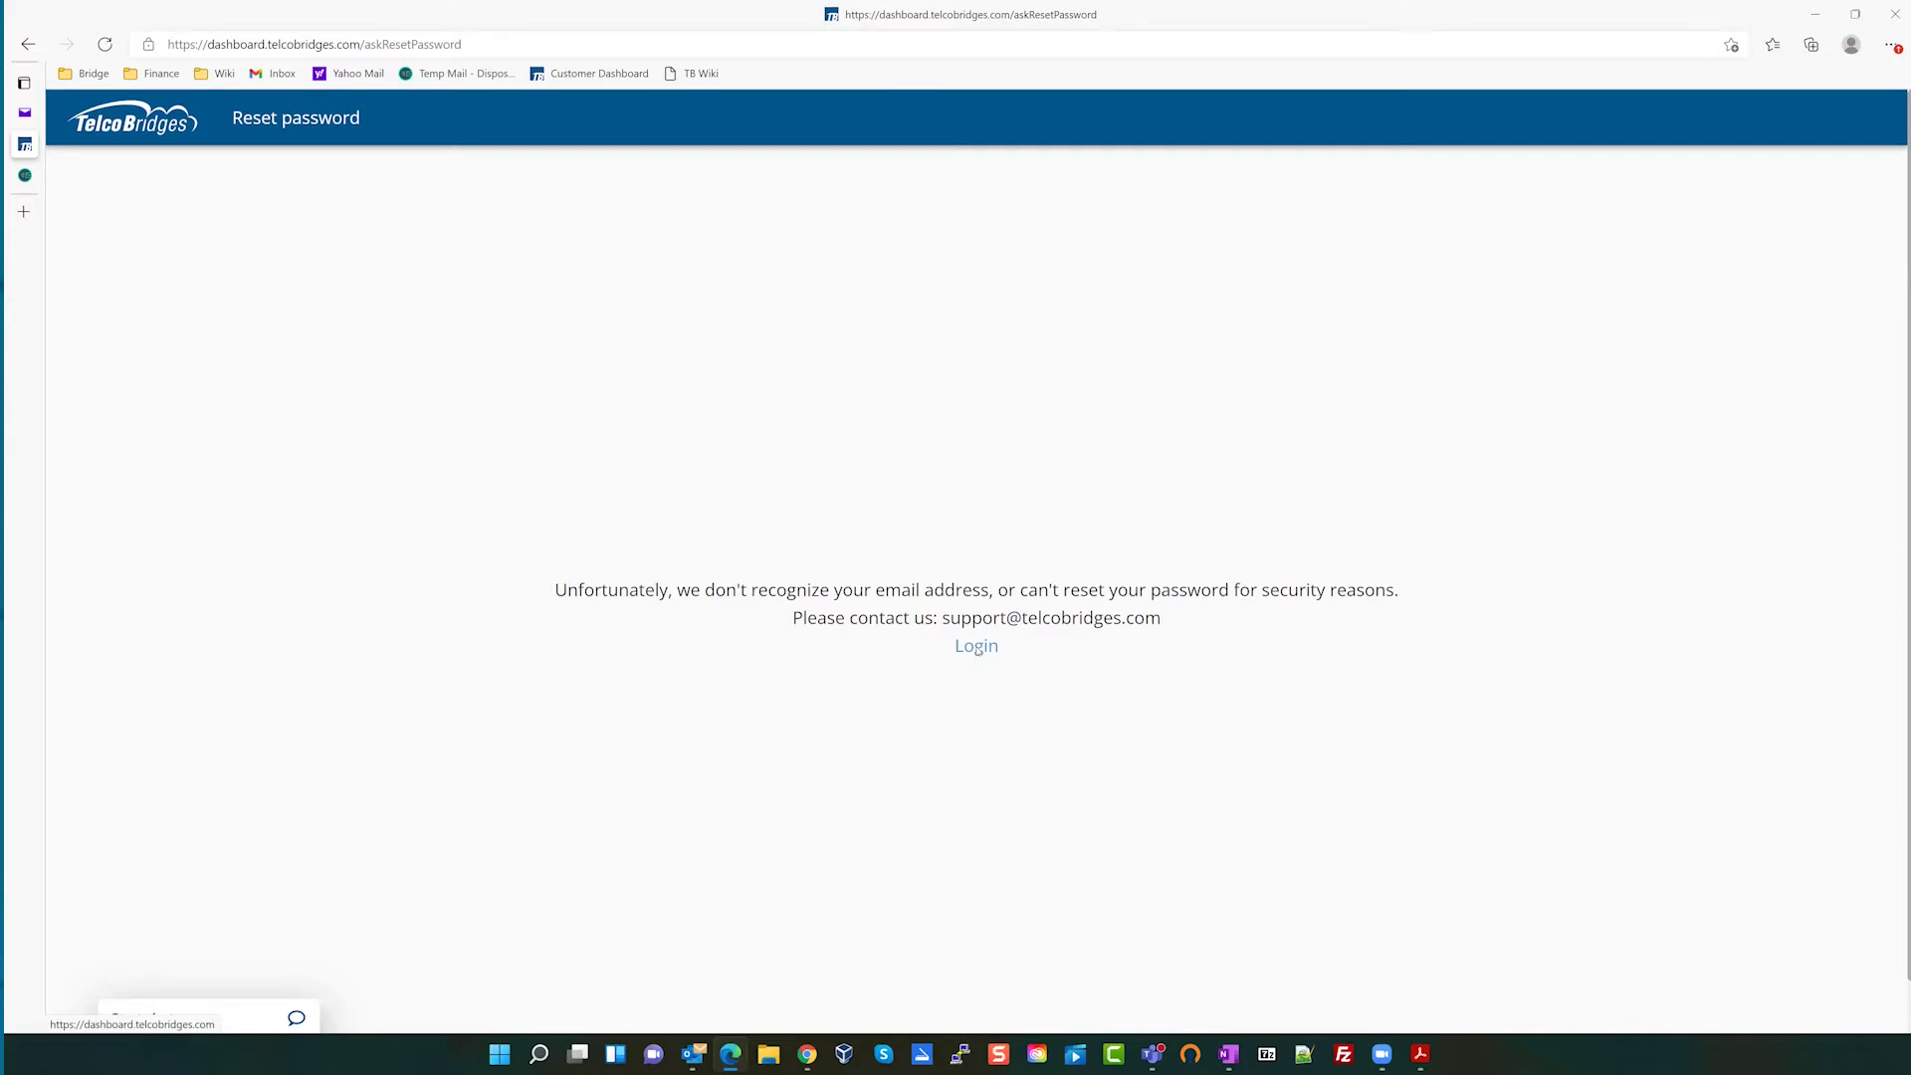
click(976, 649)
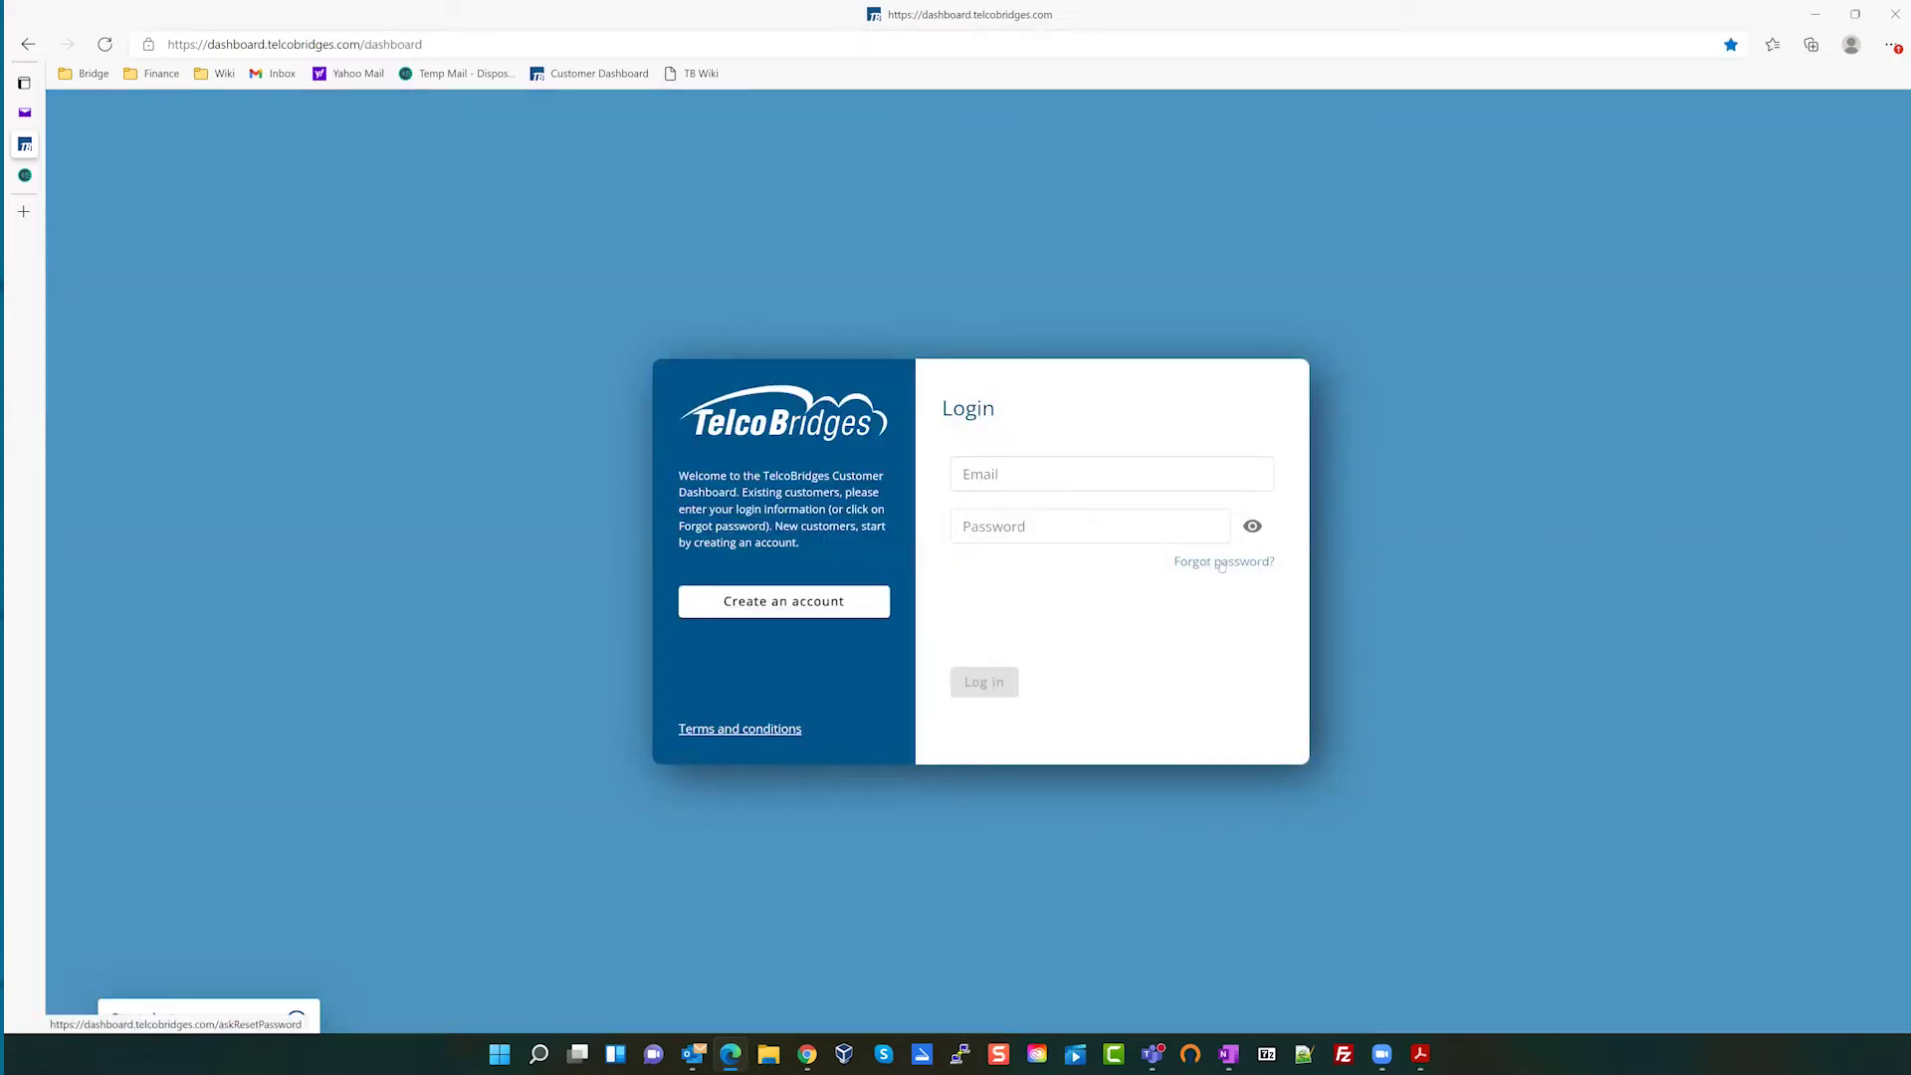
- Request the password reset again using the account's own saved email address
click(1221, 564)
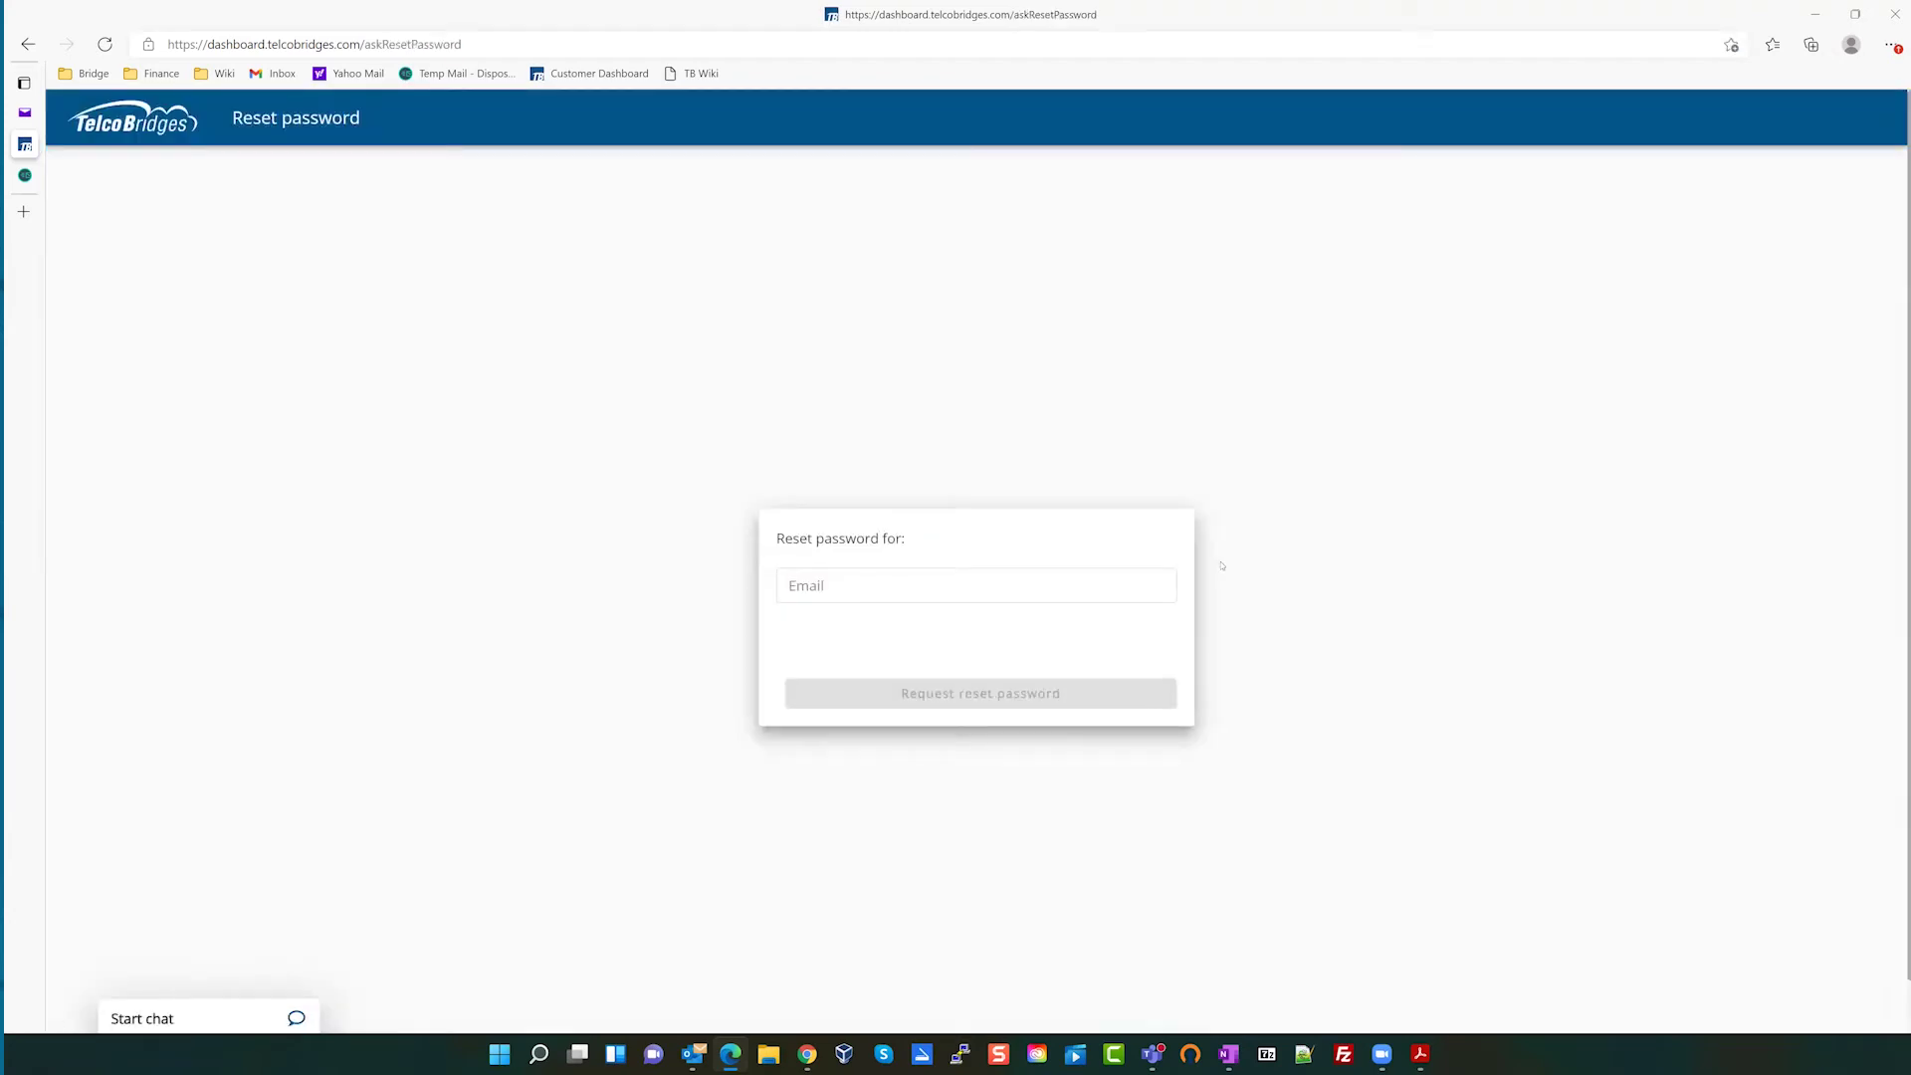
click(1063, 585)
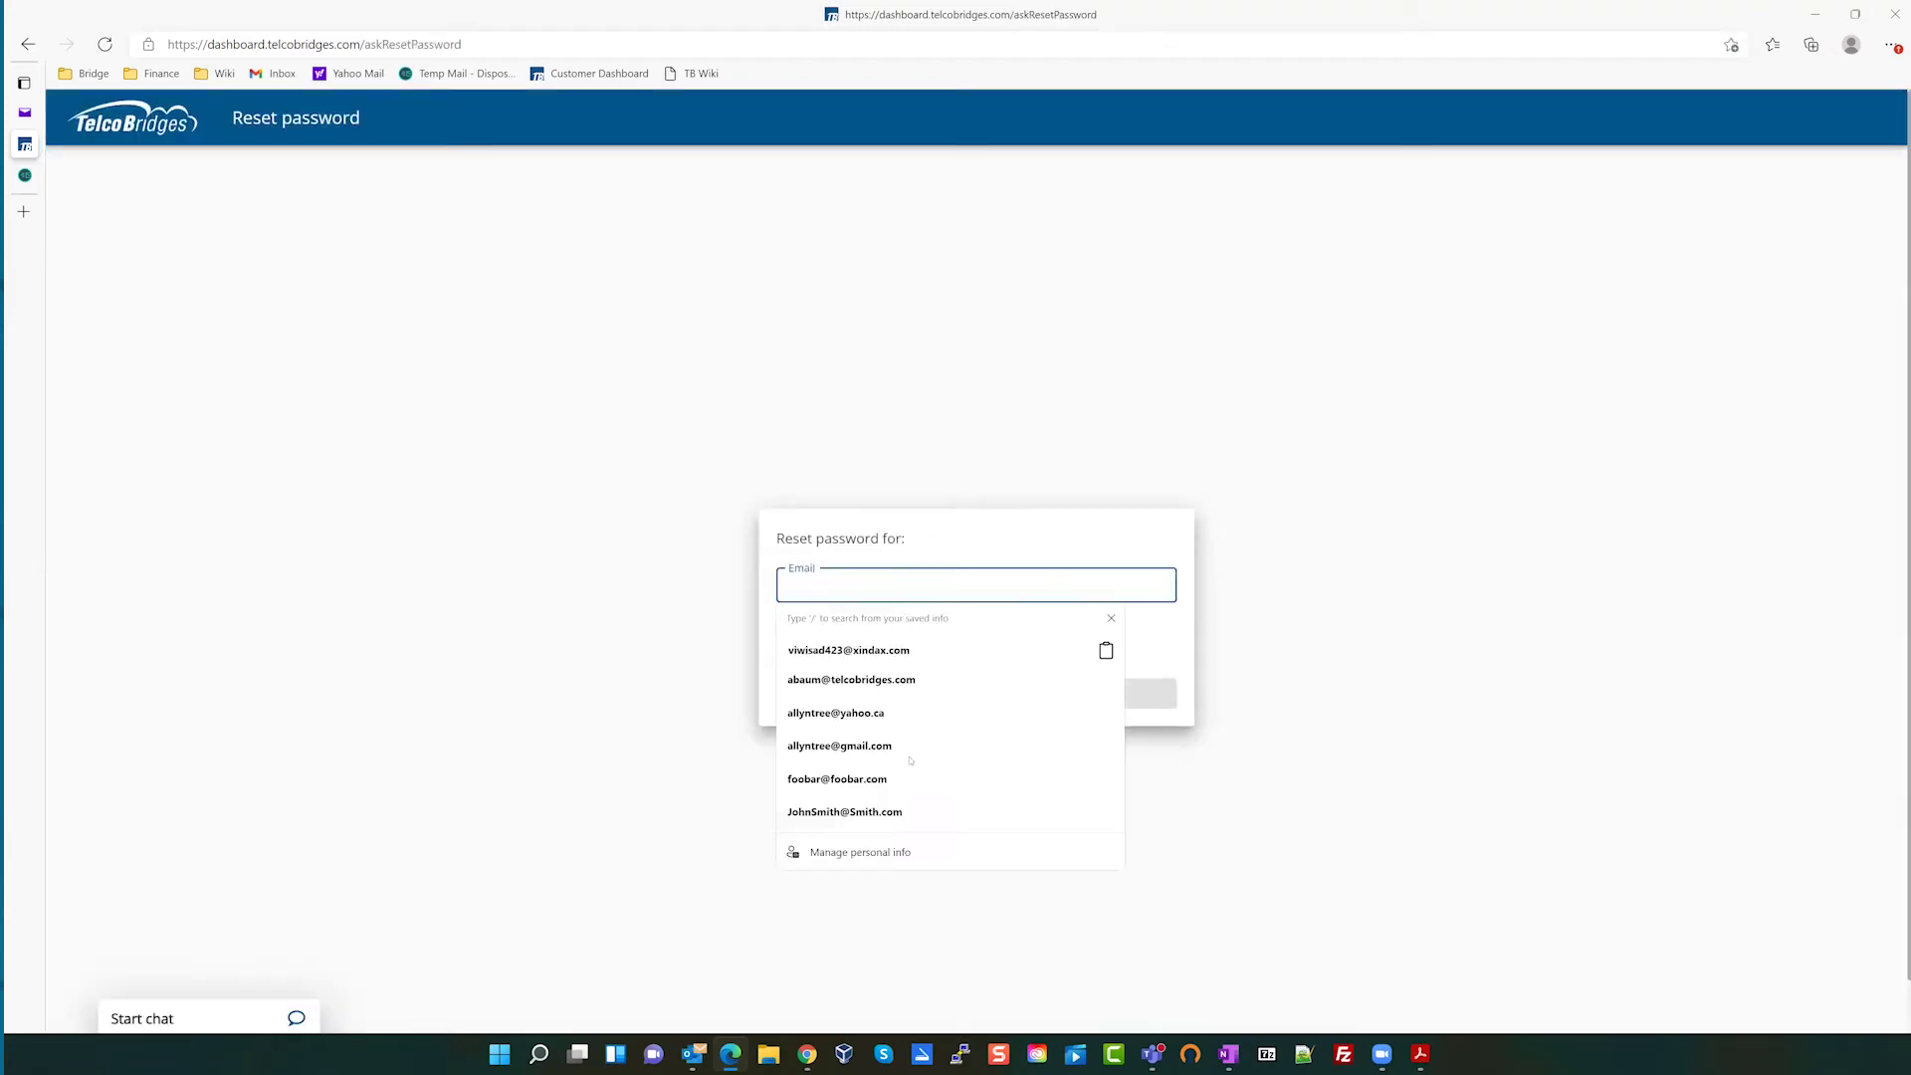
click(865, 715)
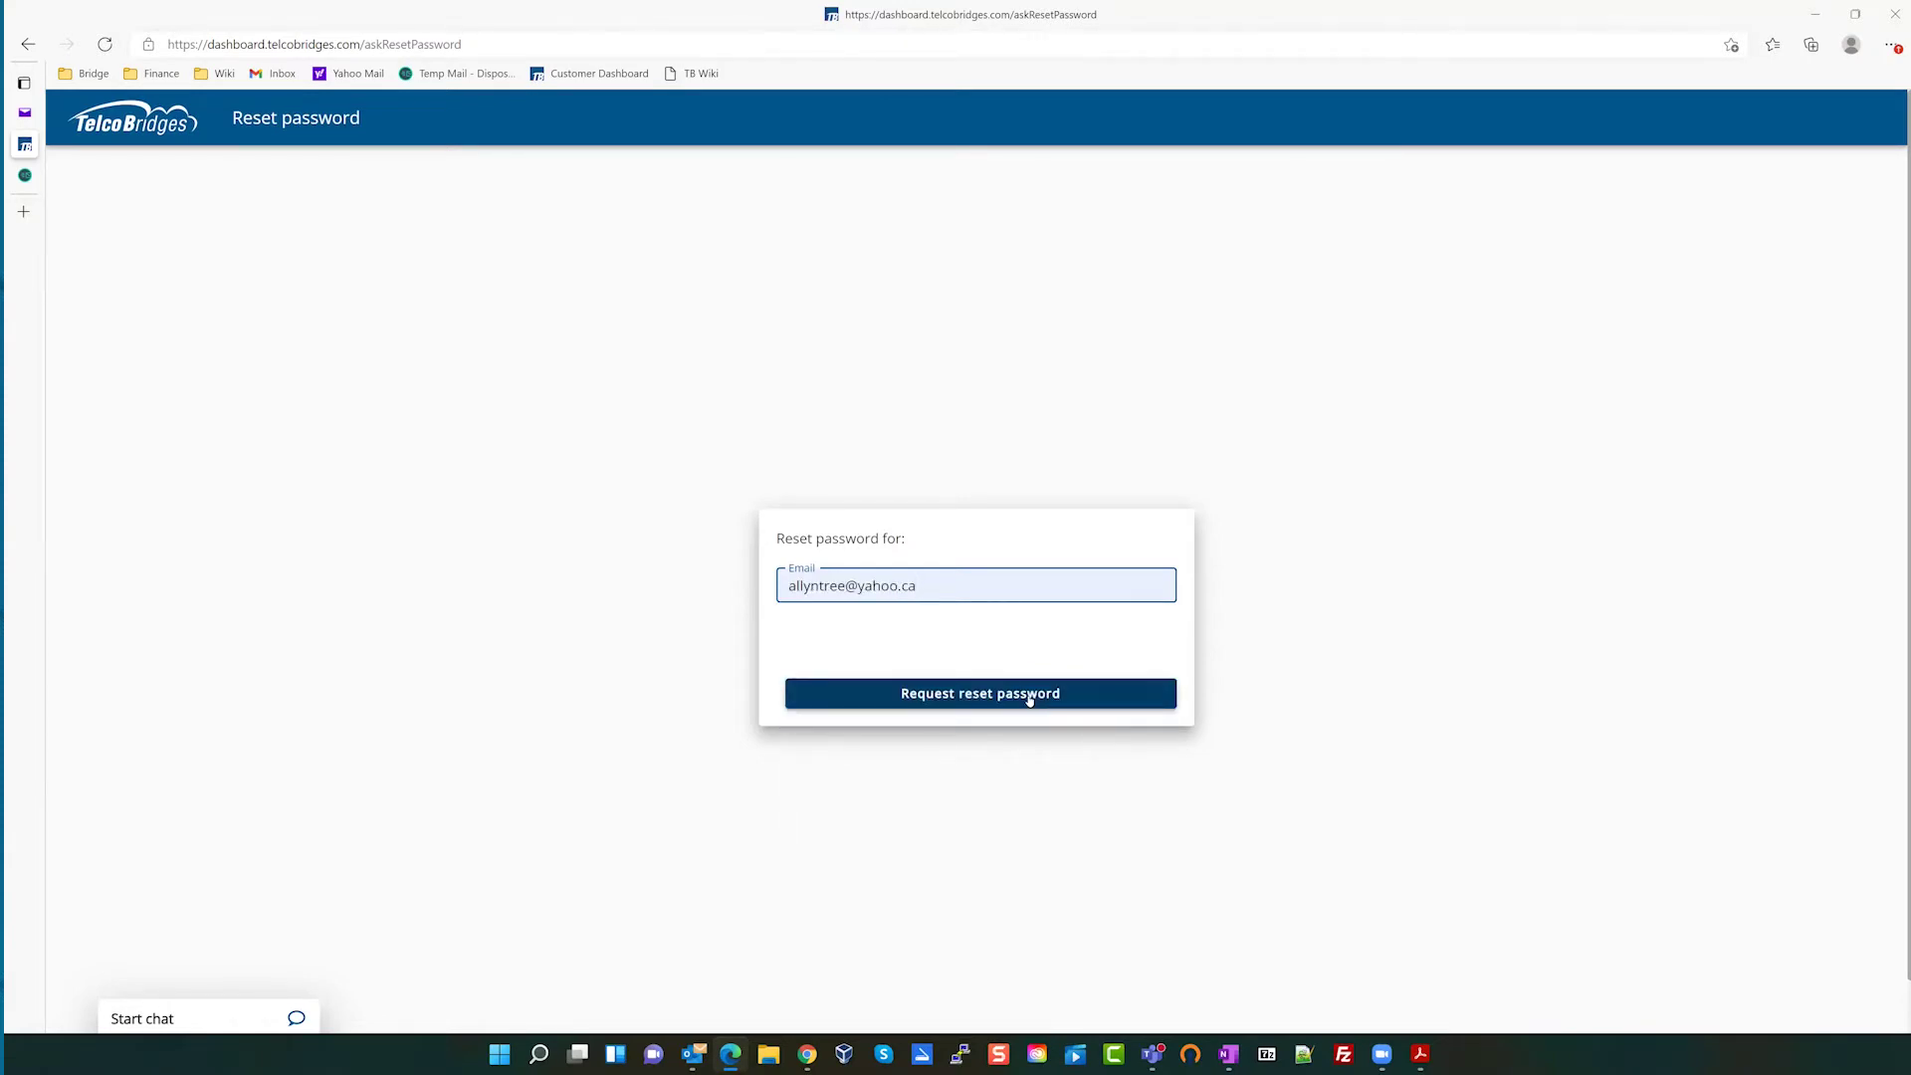
click(1029, 695)
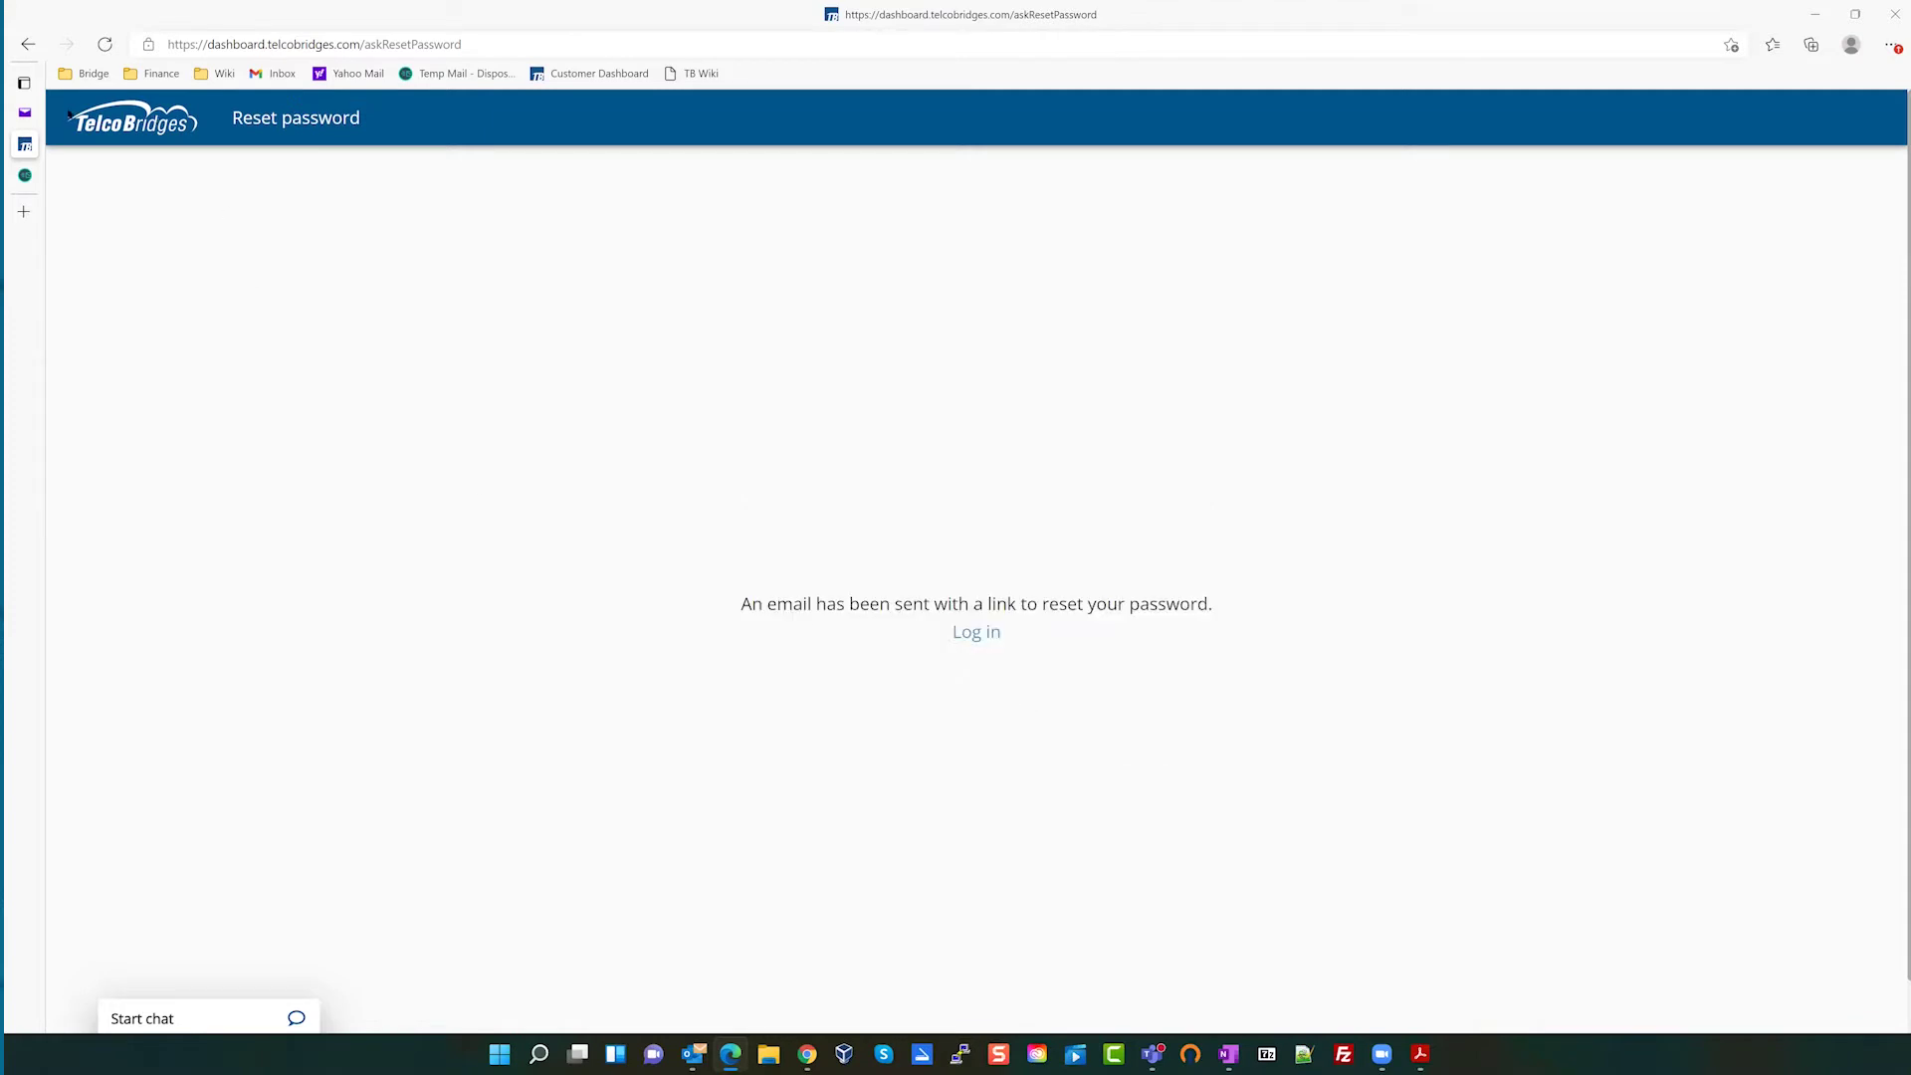
mouse_move(27, 116)
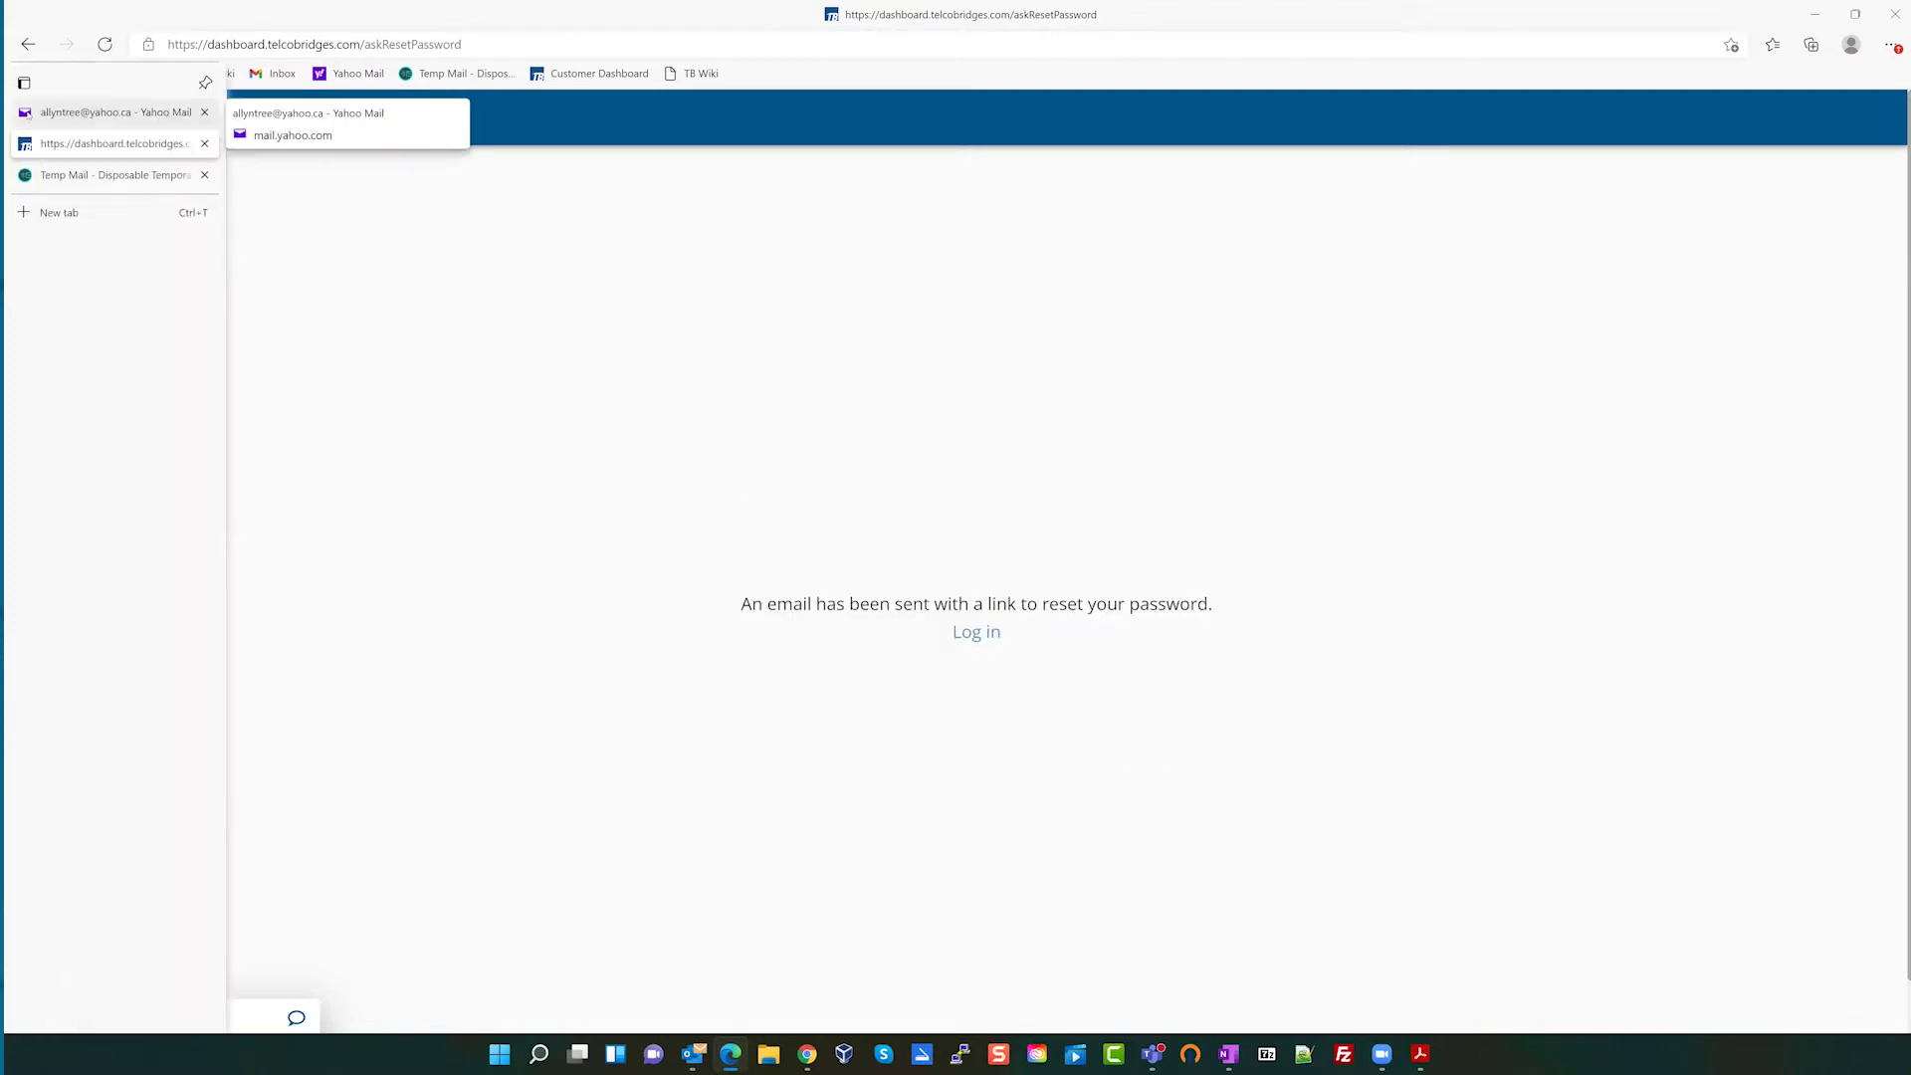
- Open the 'Reset account password' email in Yahoo Mail and follow its reset link
click(27, 115)
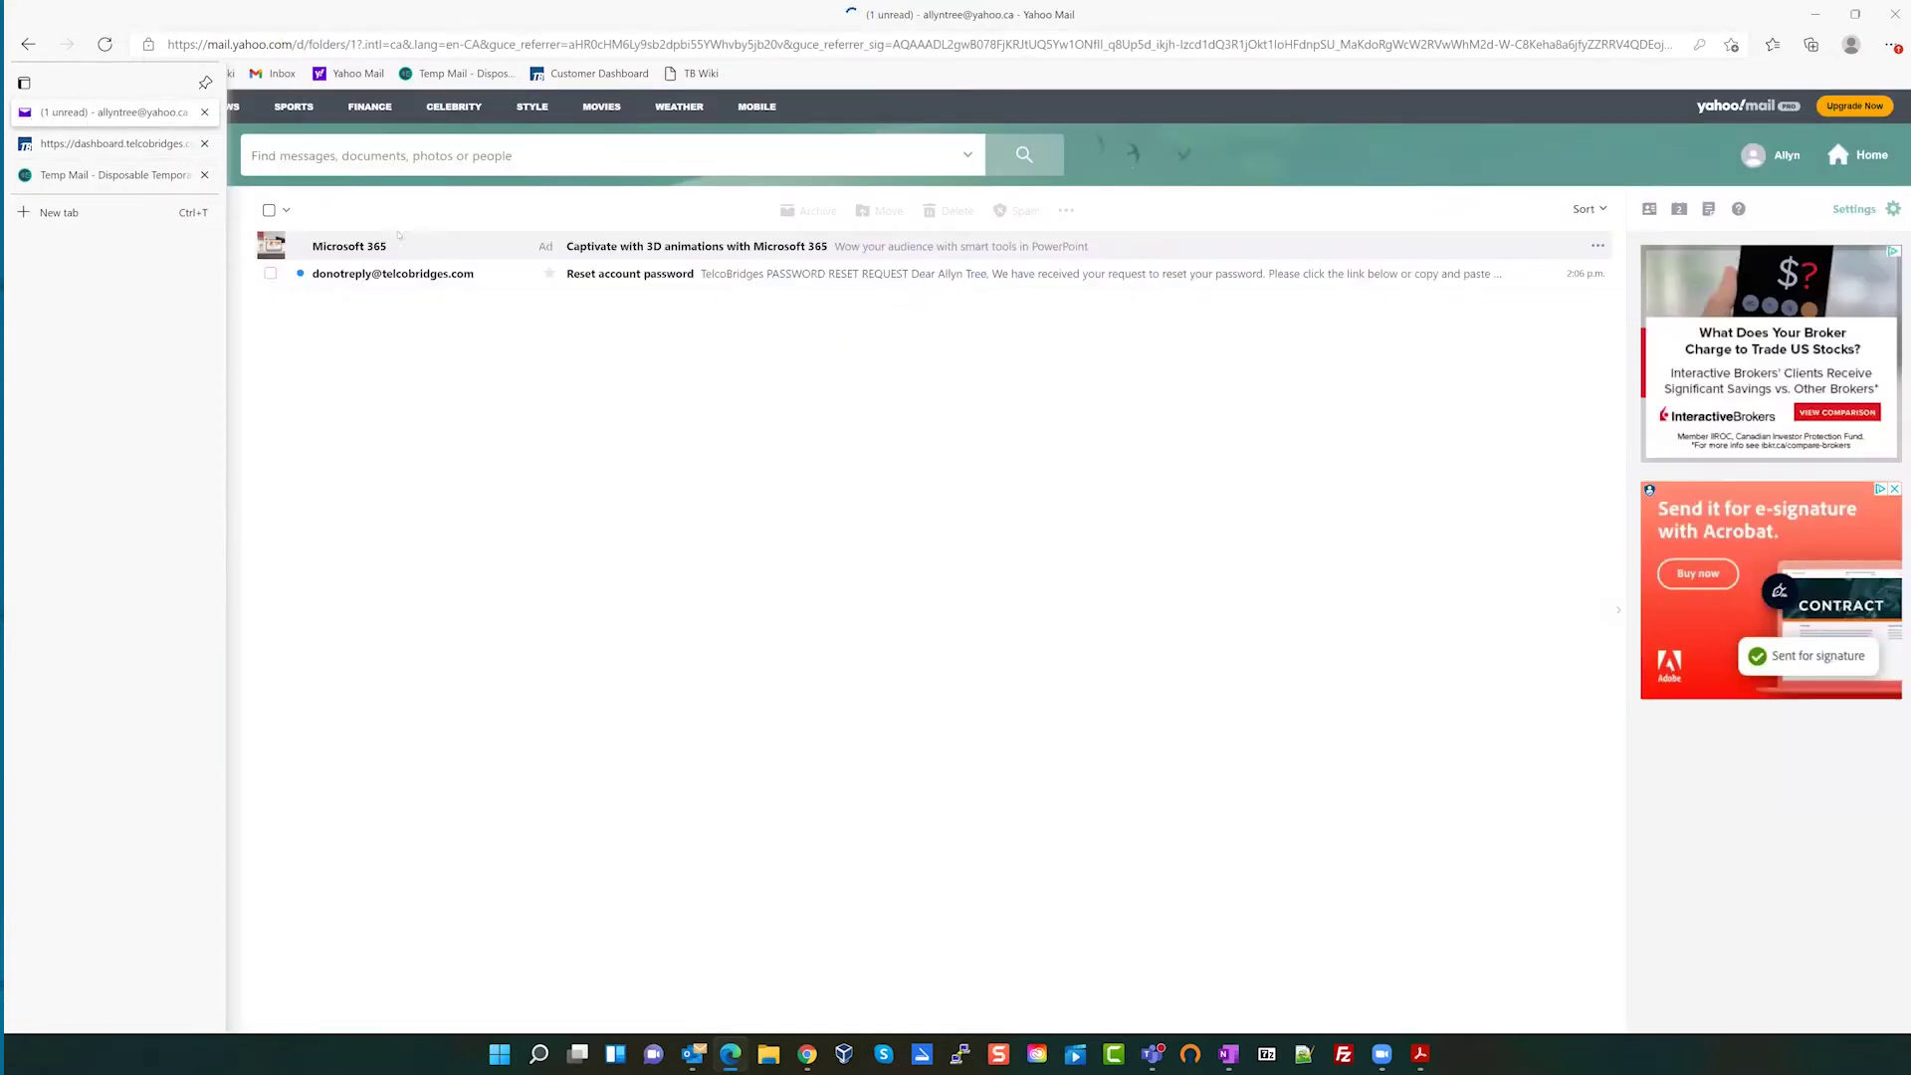
click(648, 274)
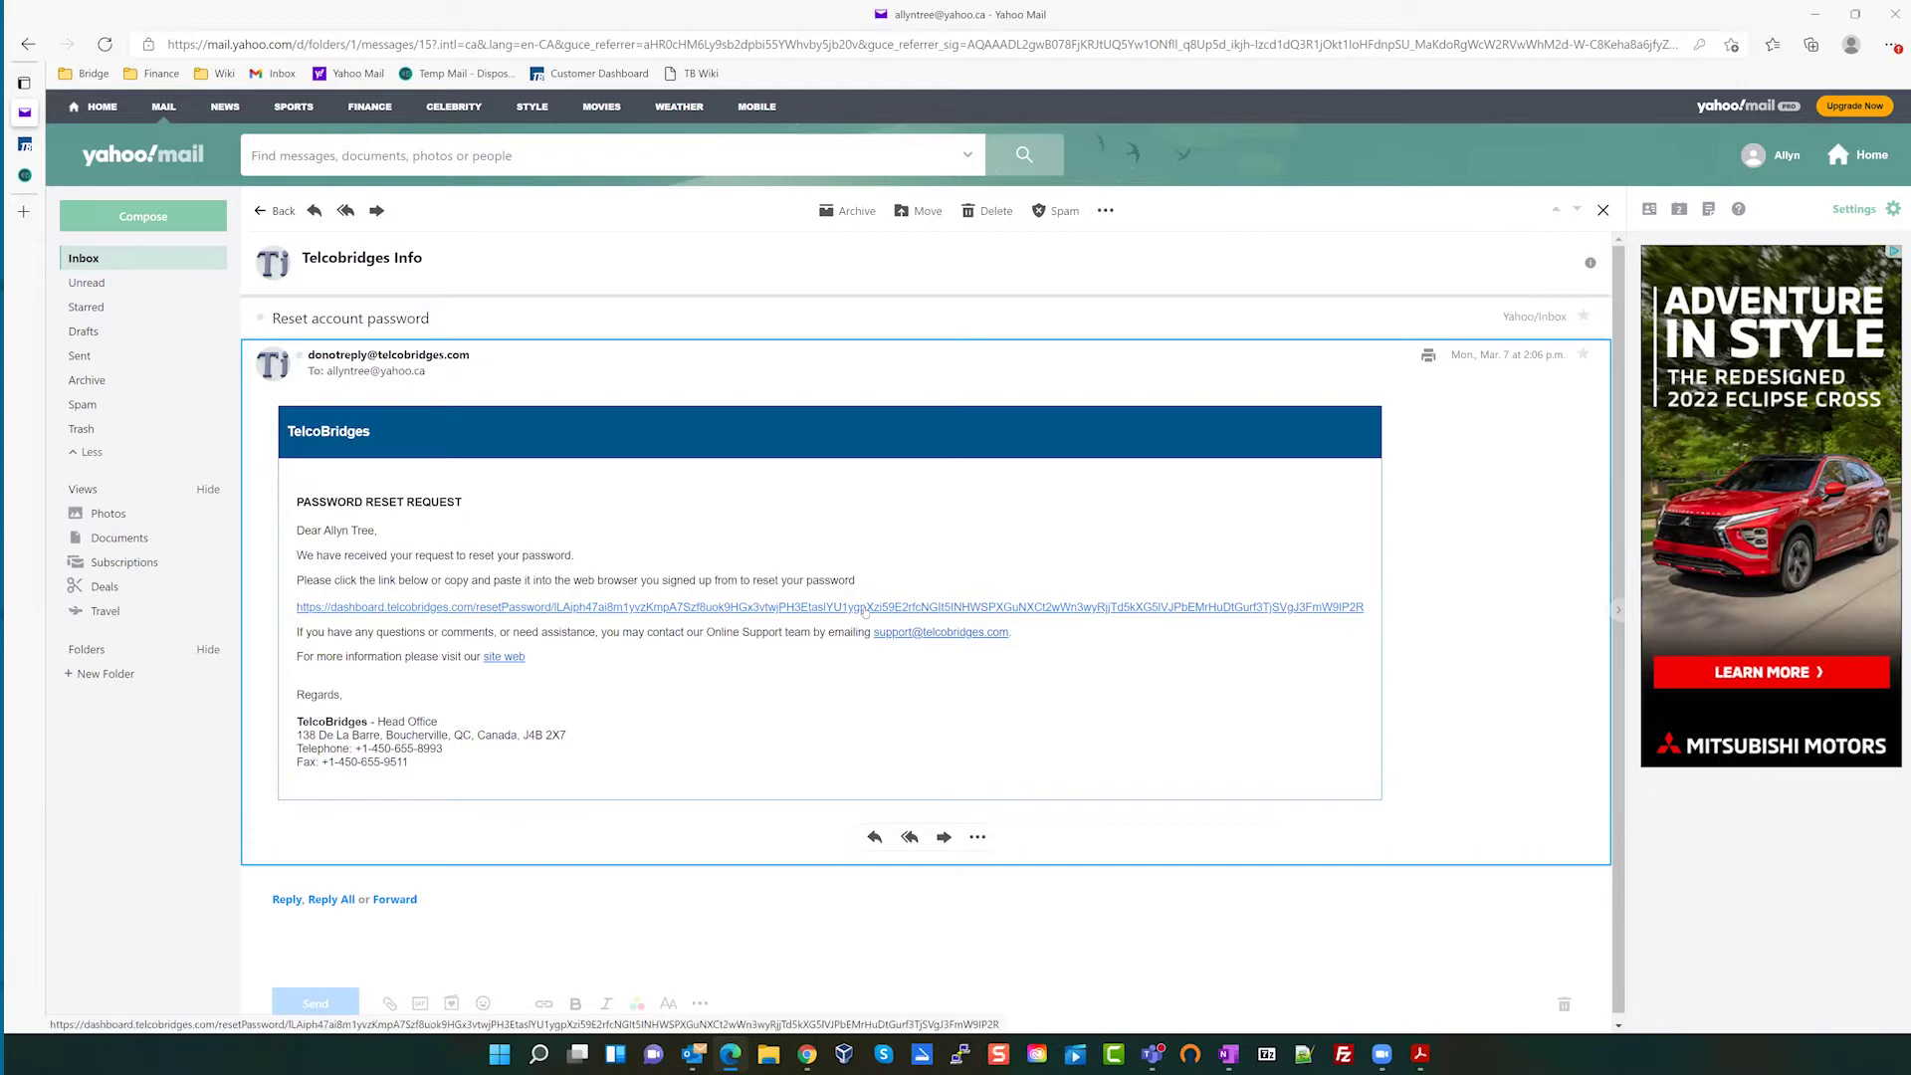
click(865, 608)
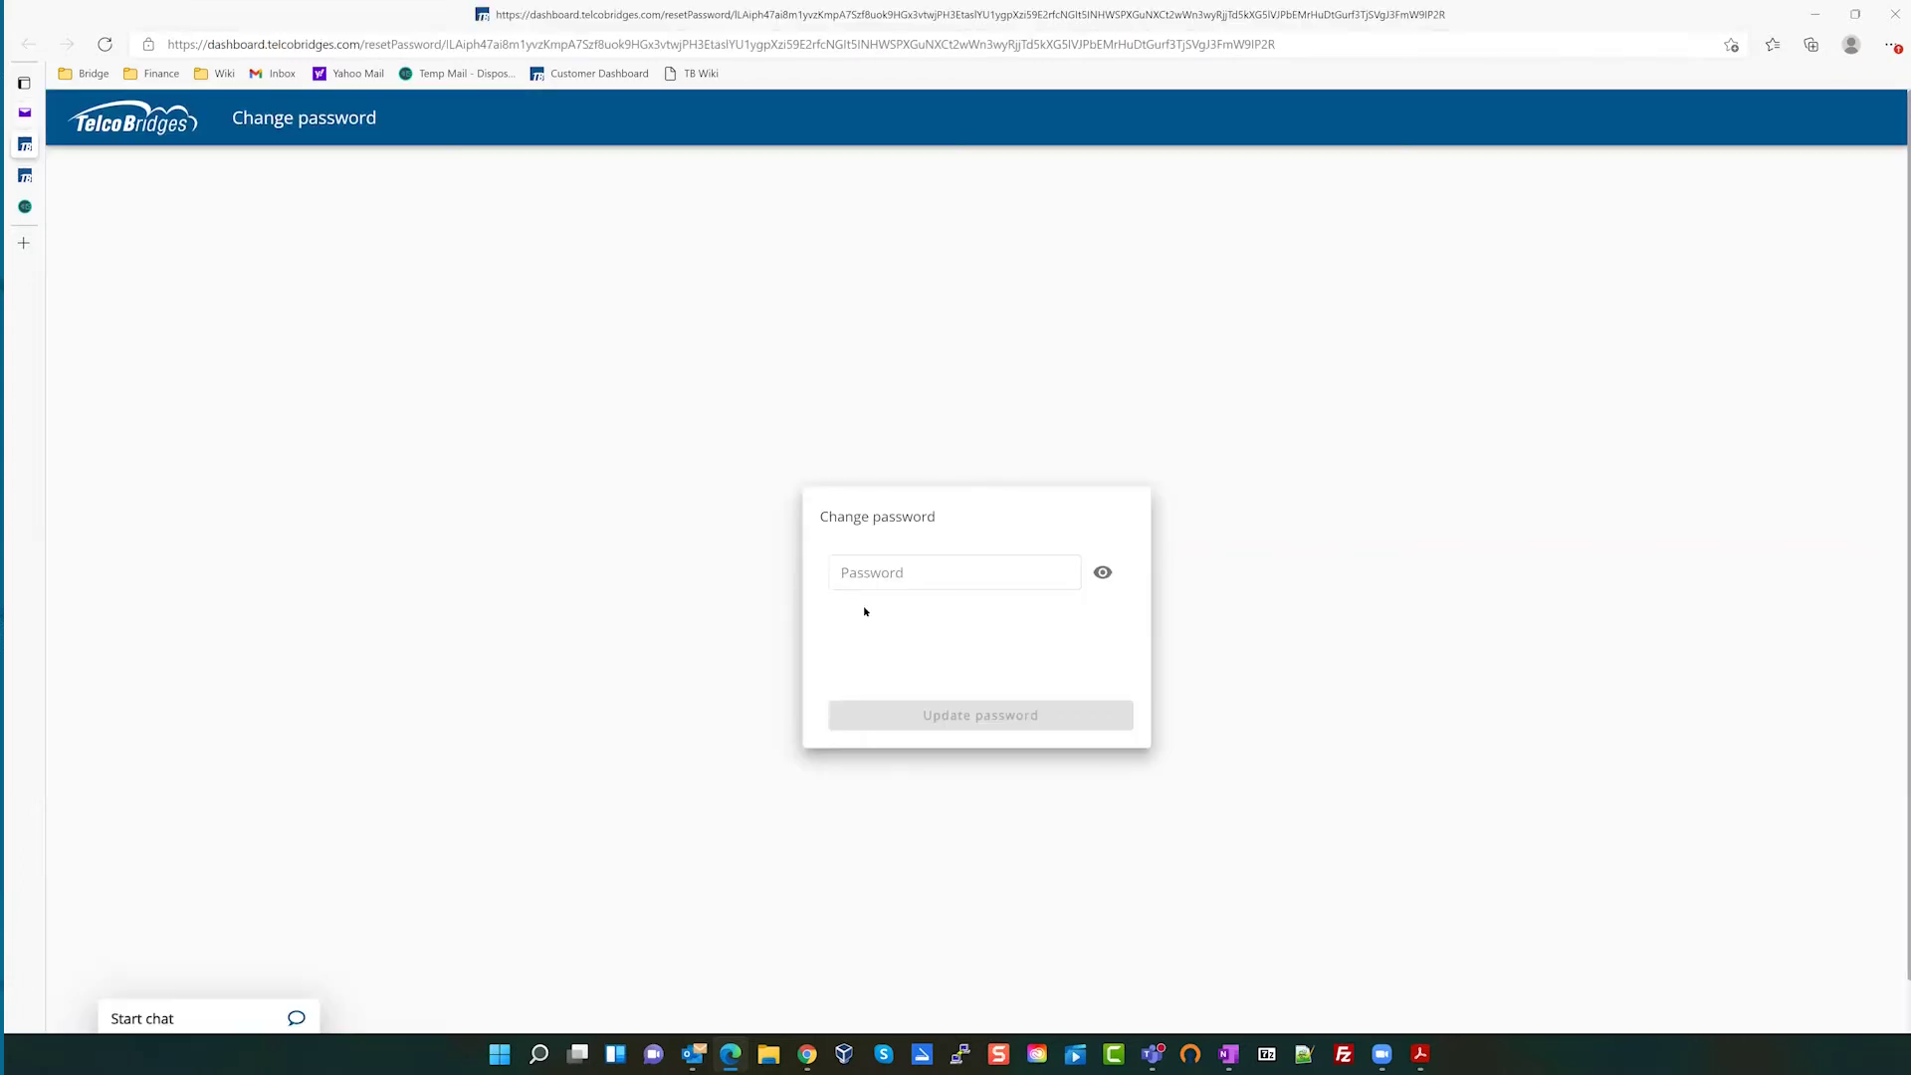
- Enter a new compliant password, save it, and go to the login page
click(881, 573)
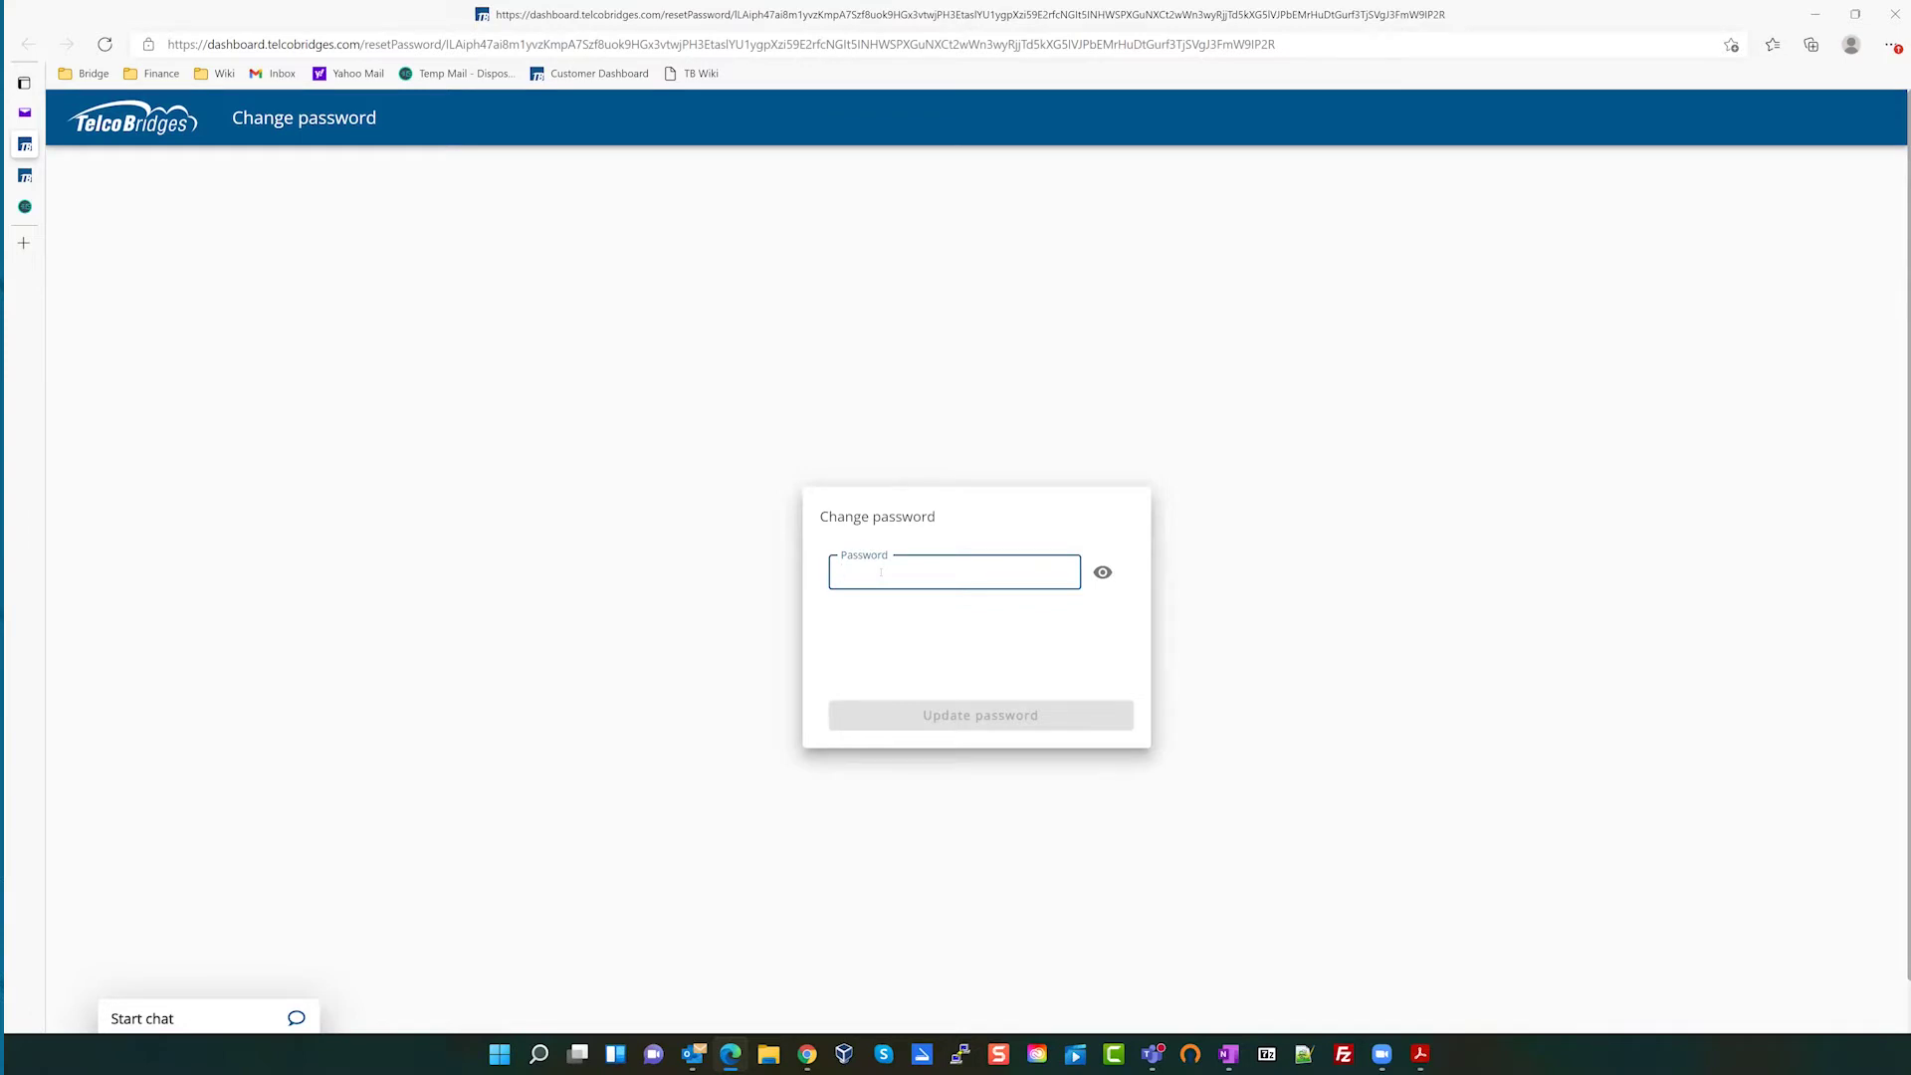
text(••••)
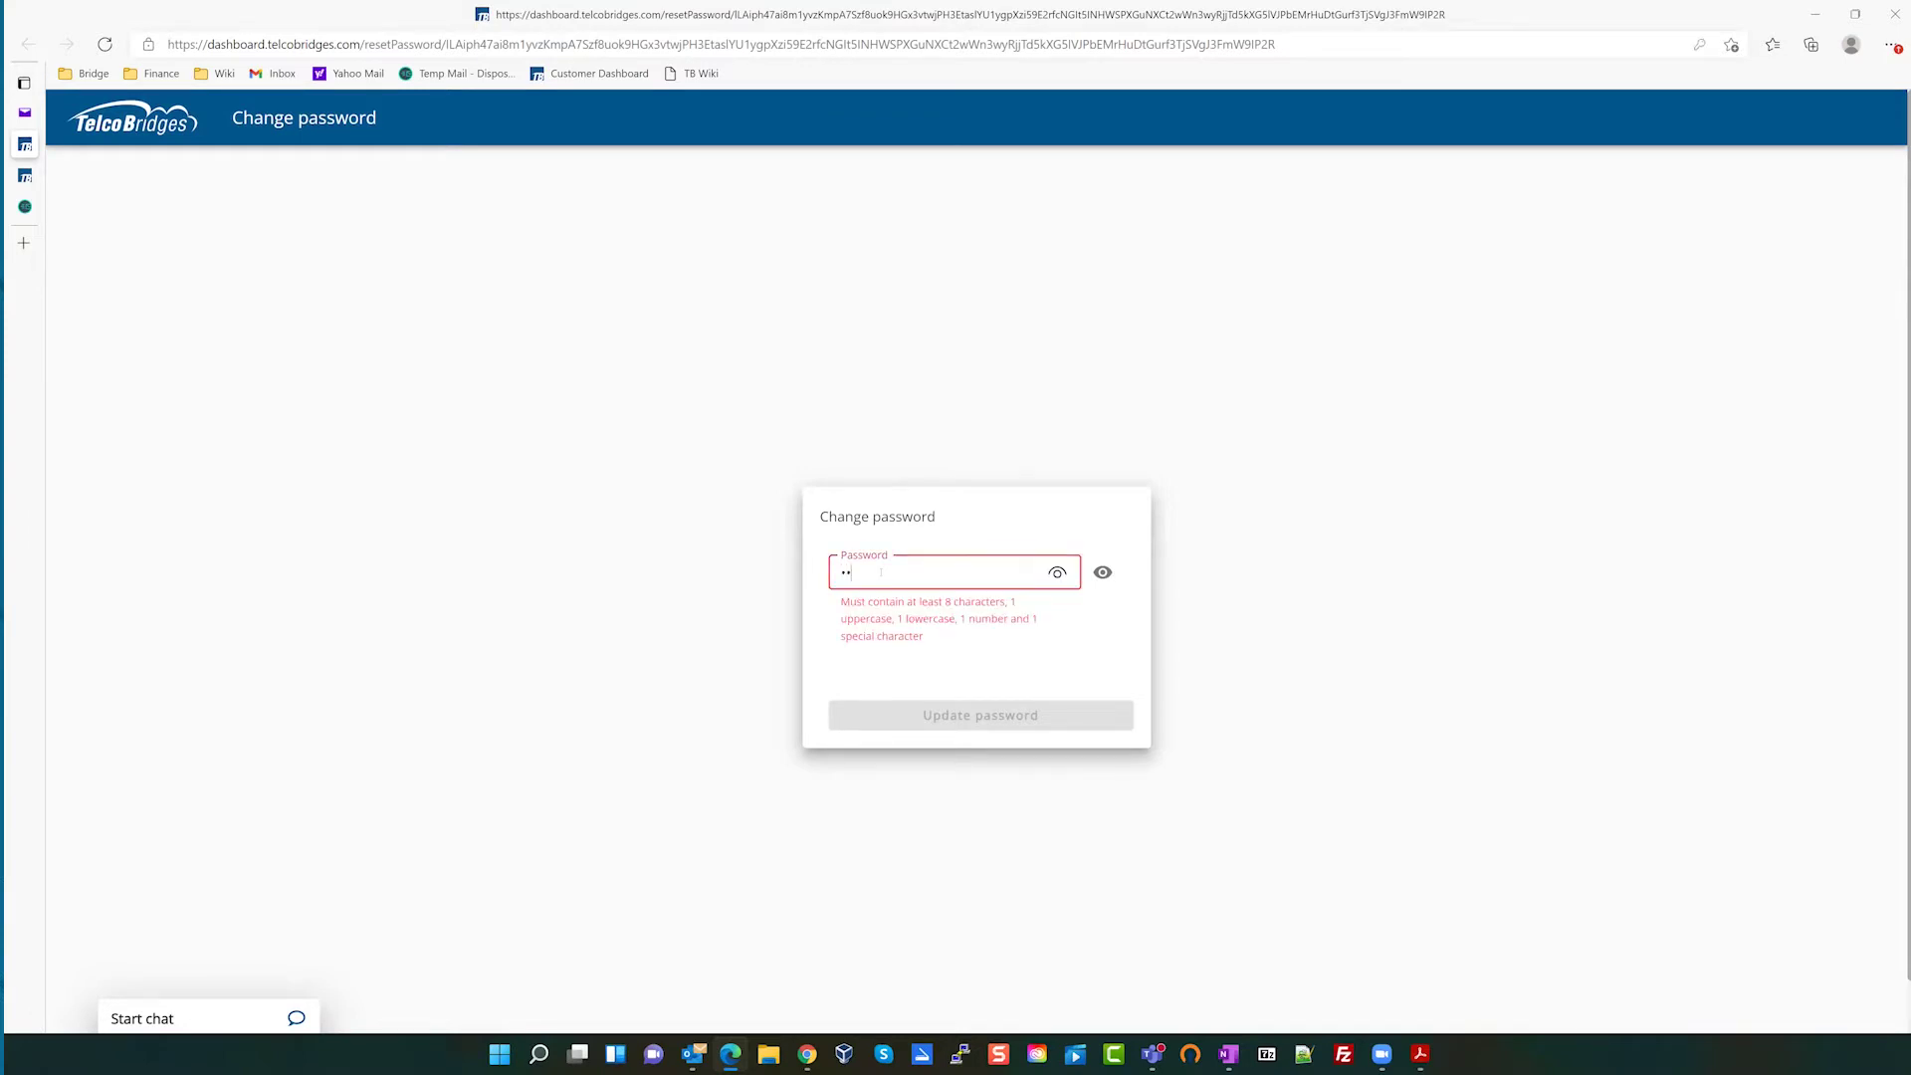
text(•••••)
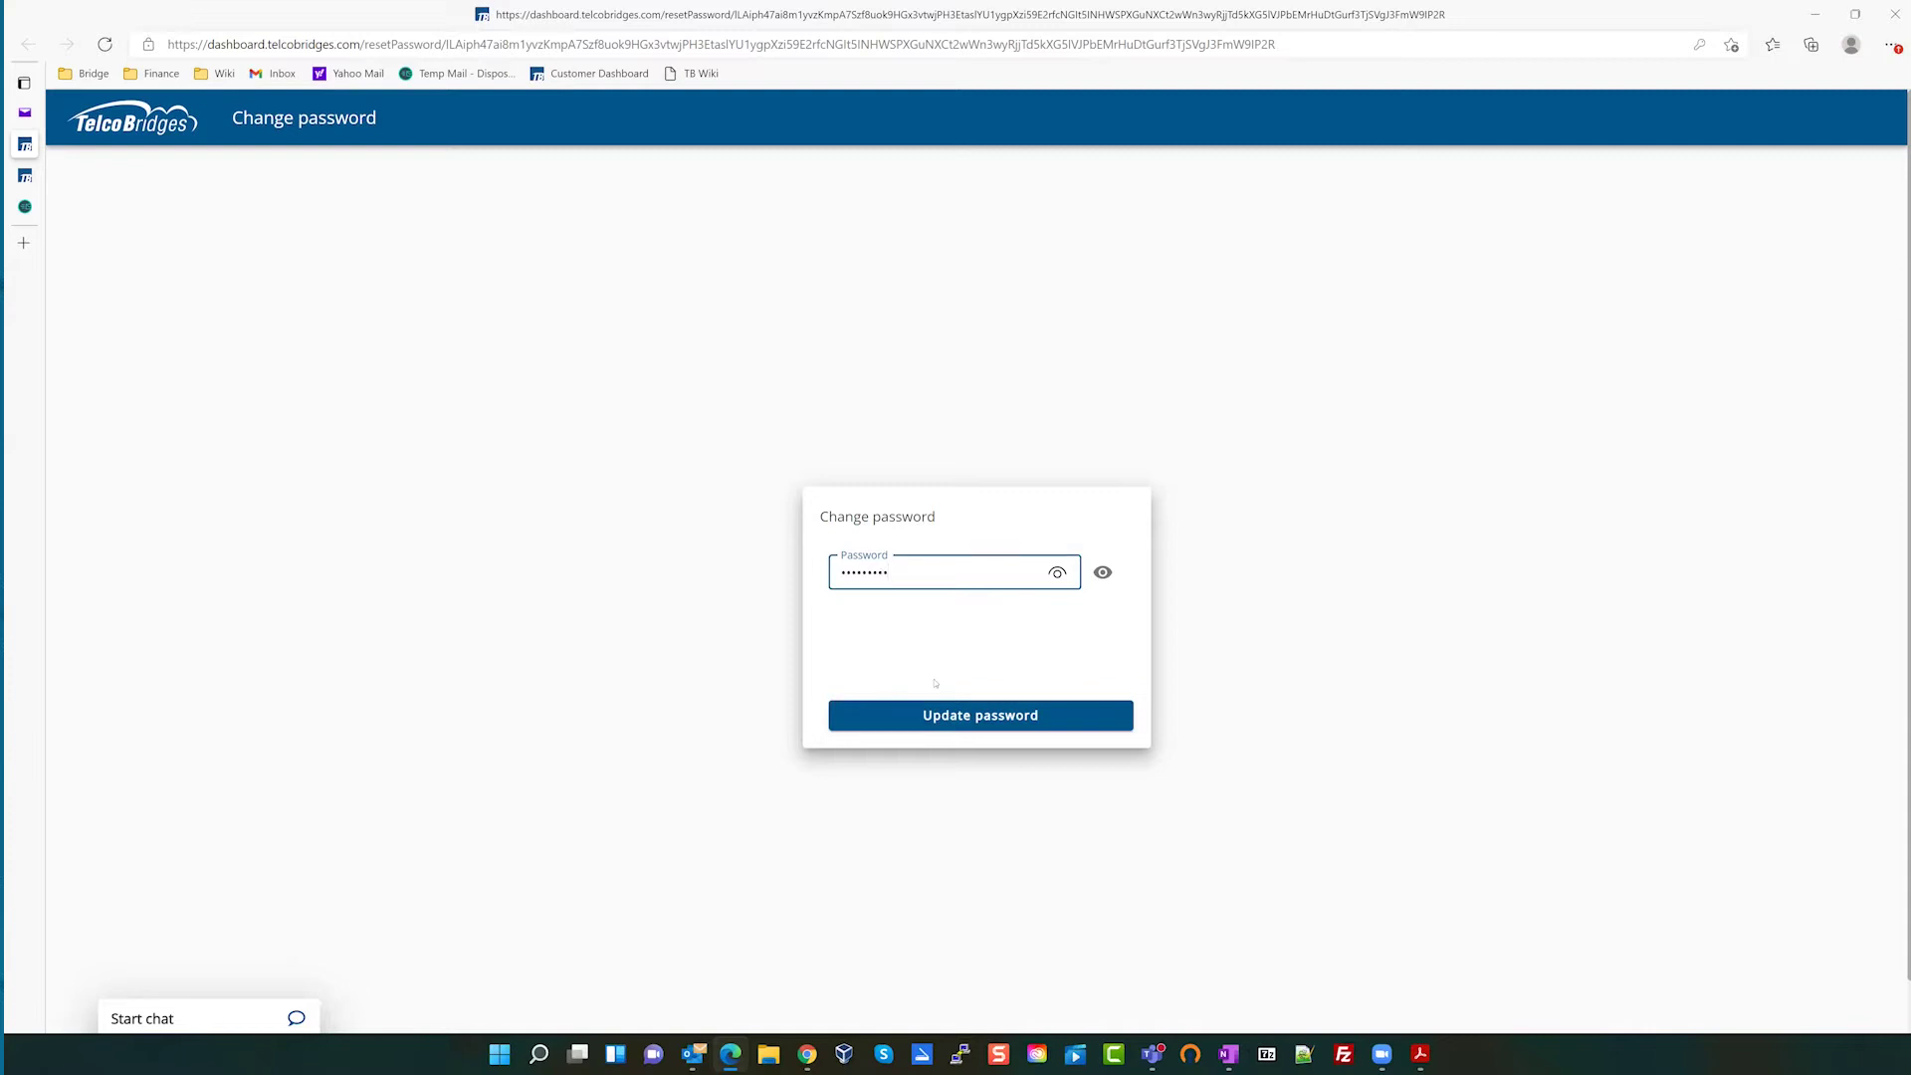
click(946, 716)
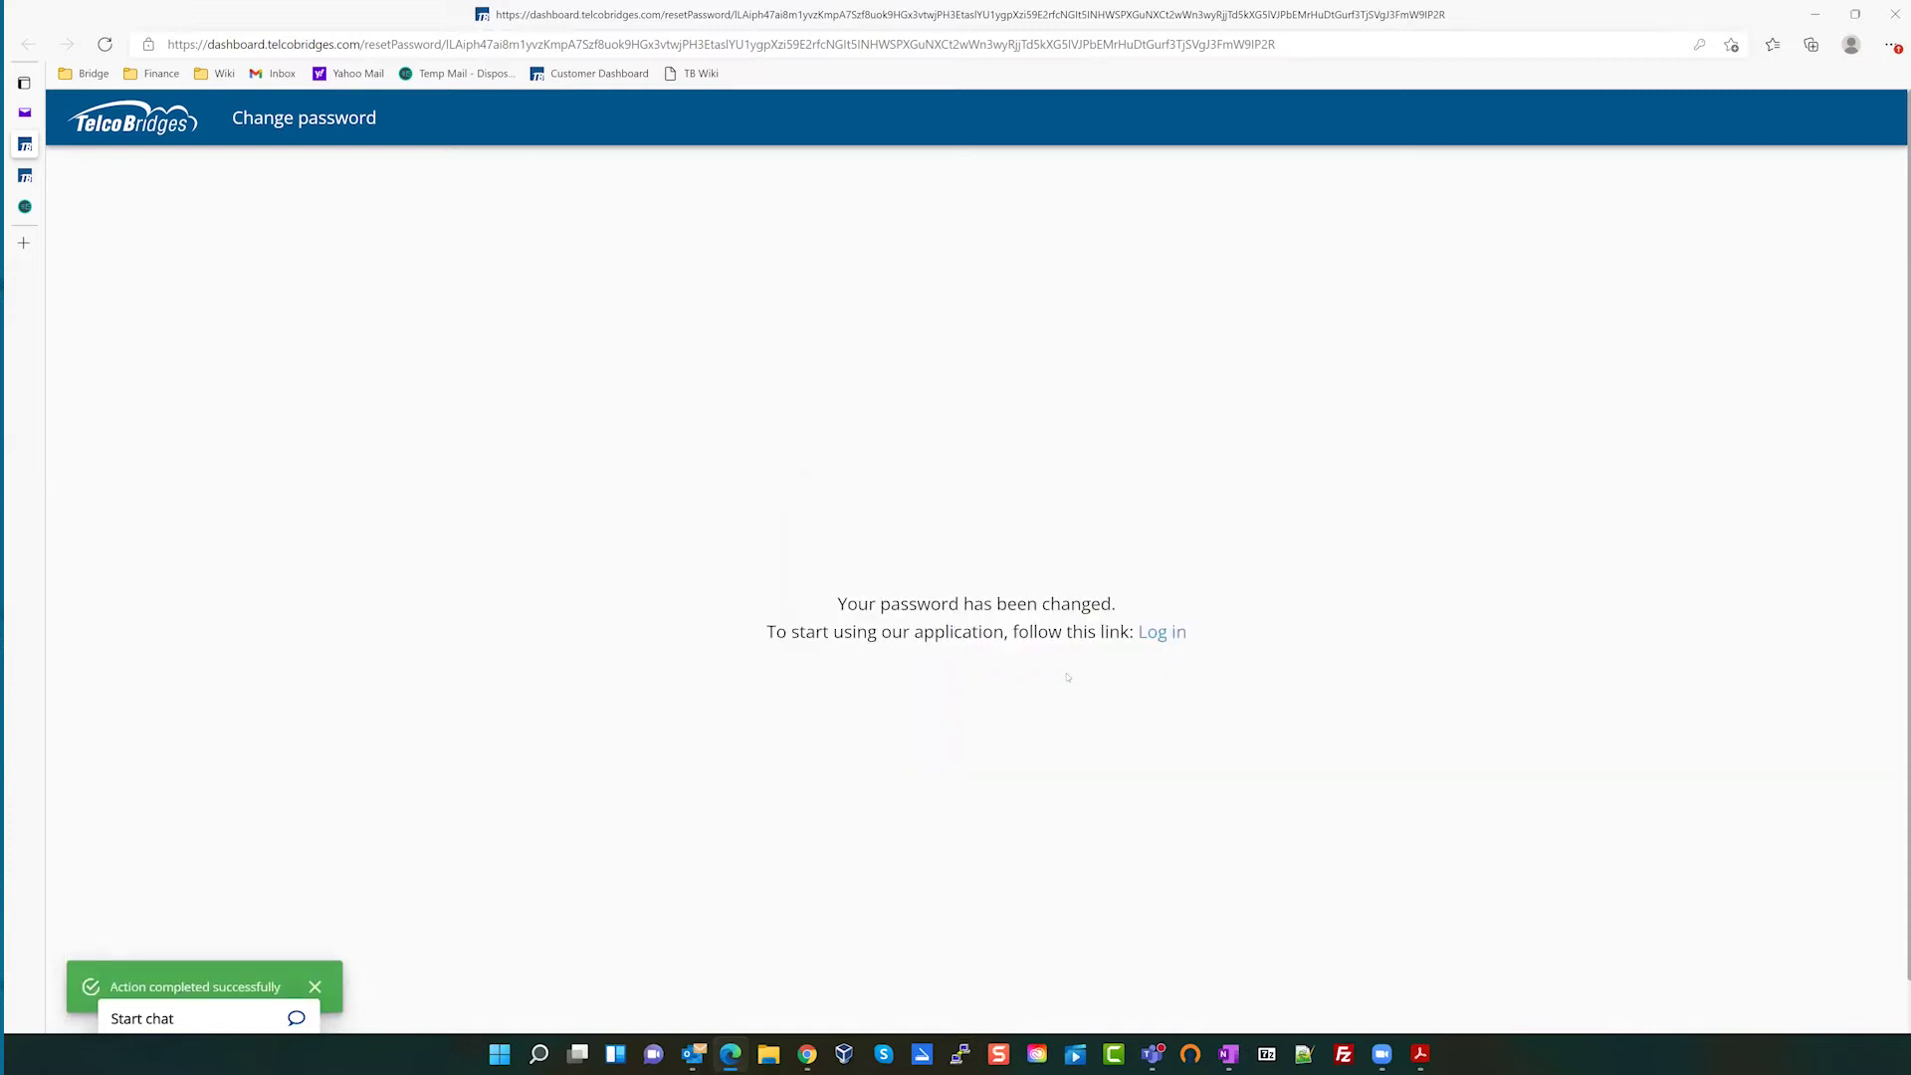
click(1182, 635)
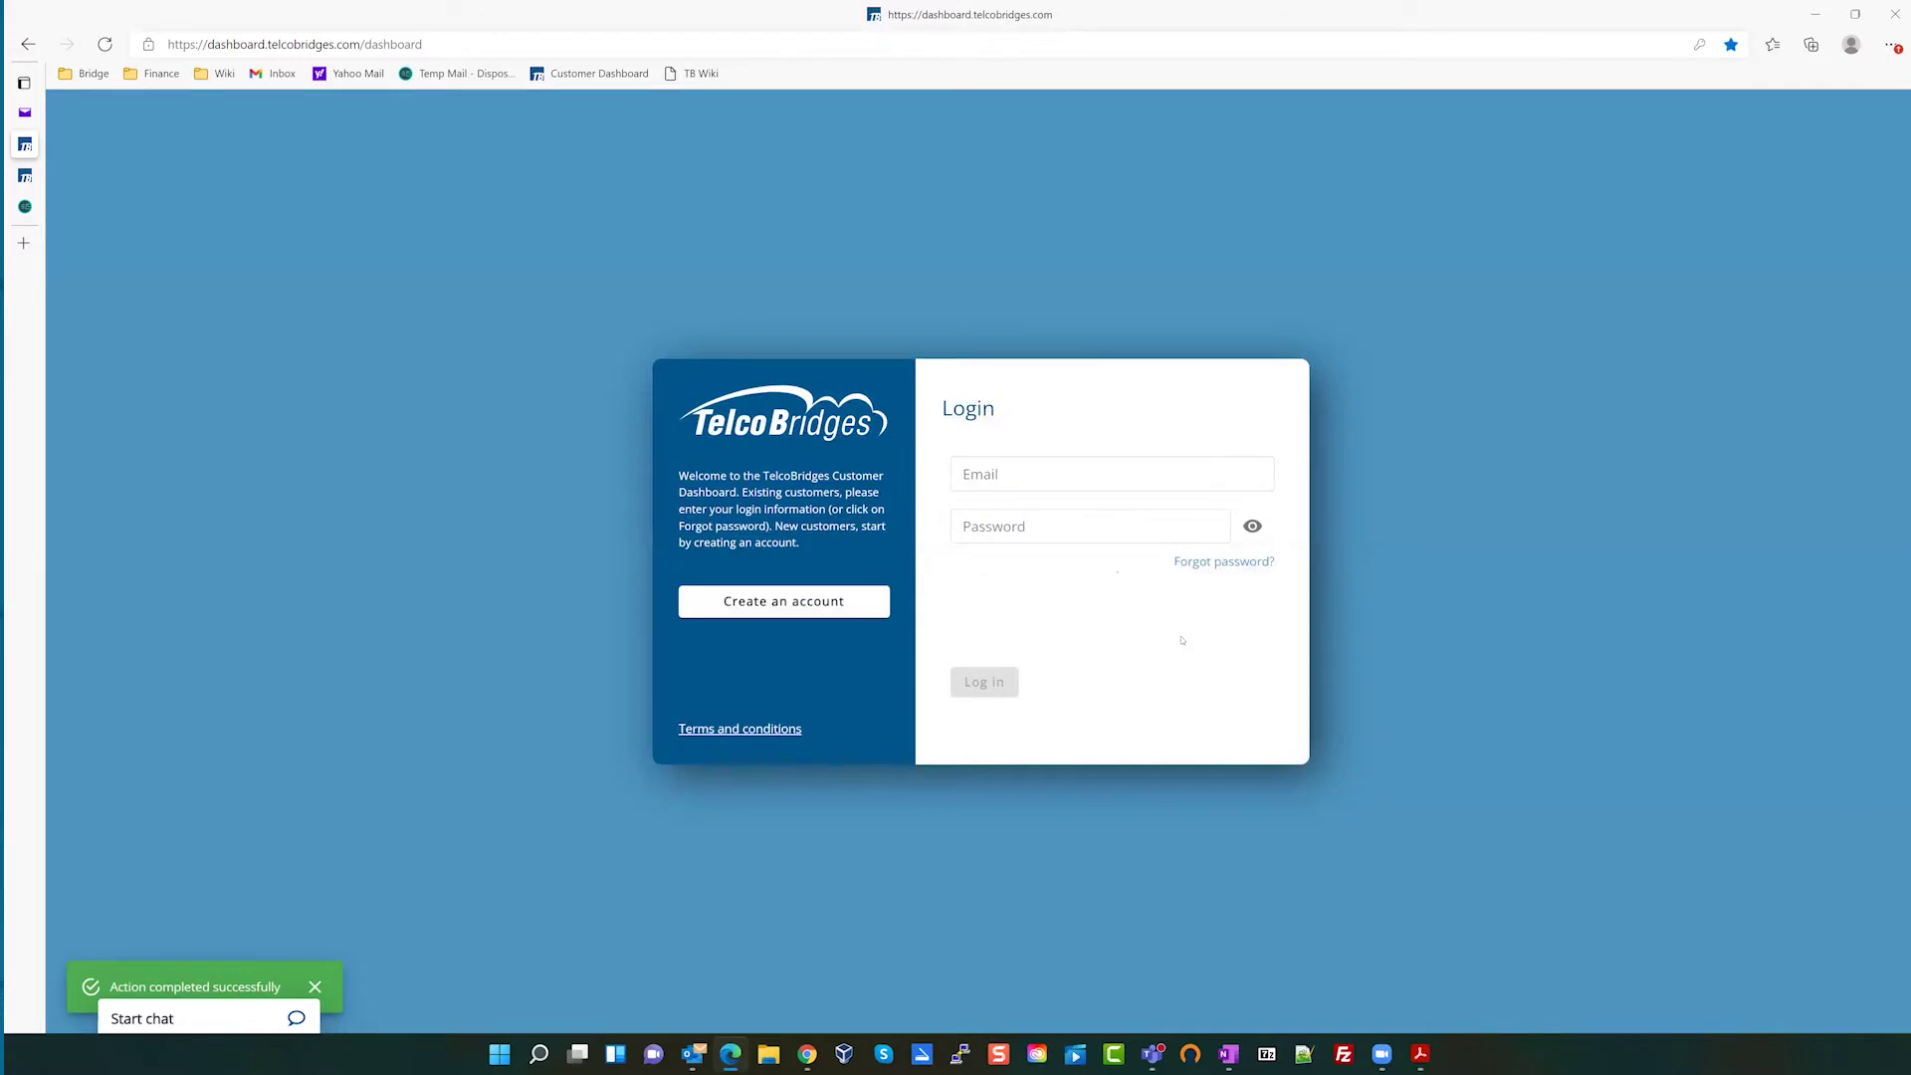
- Log in with the saved email and new password, then log out from the avatar menu
click(1087, 464)
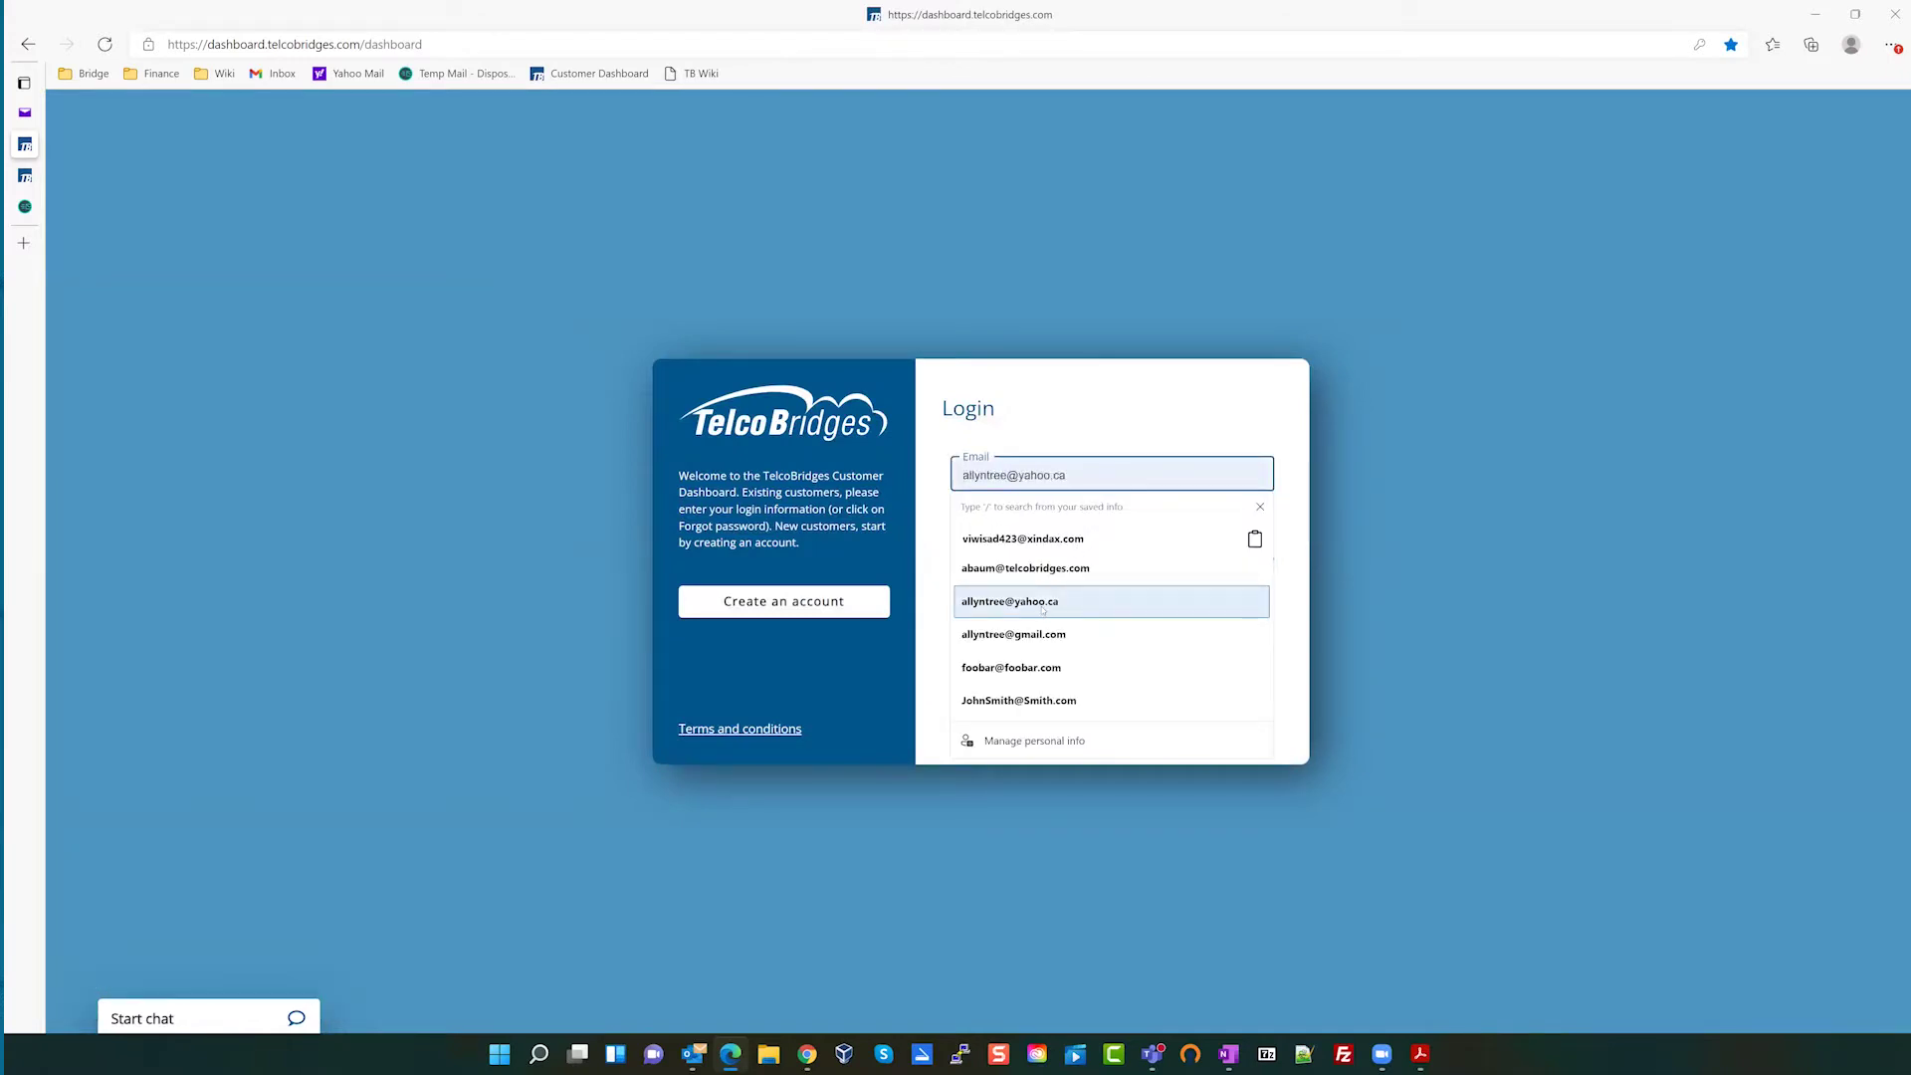
key(Return)
click(1029, 526)
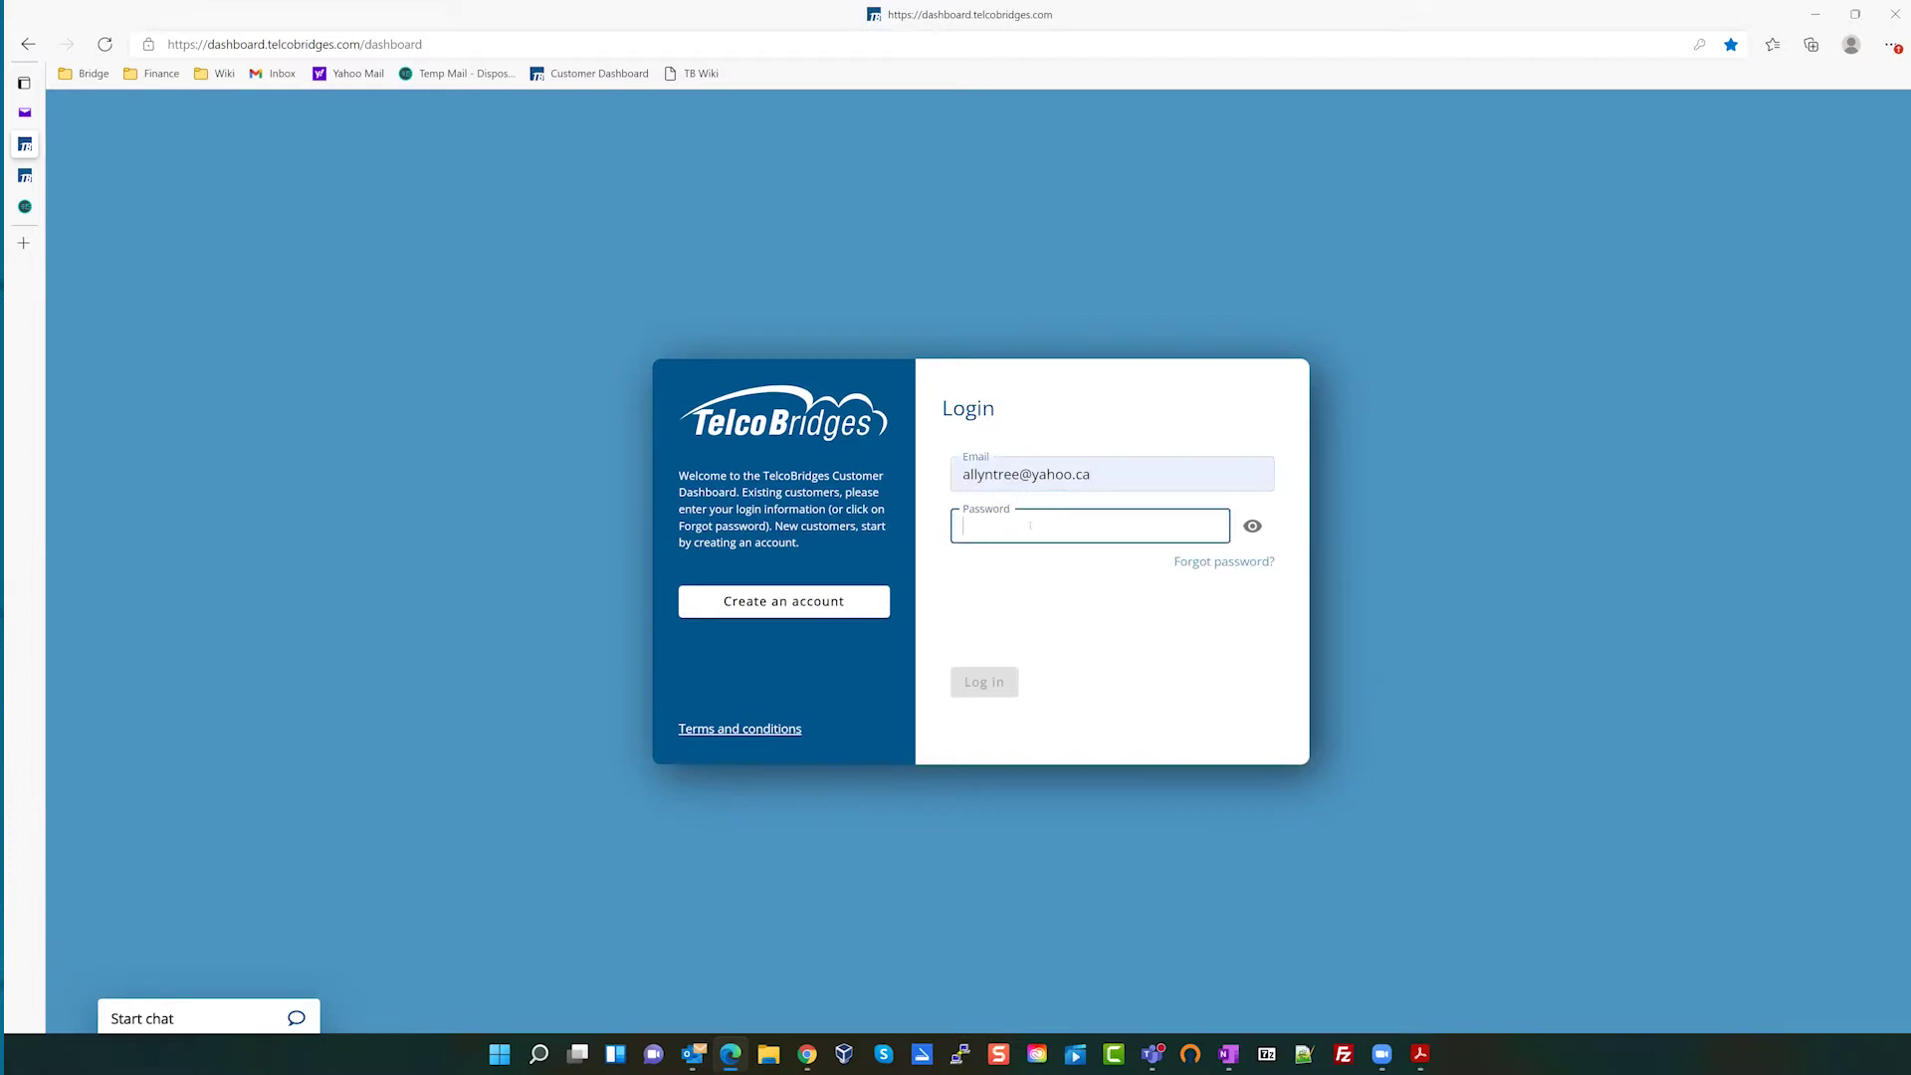
text(******)
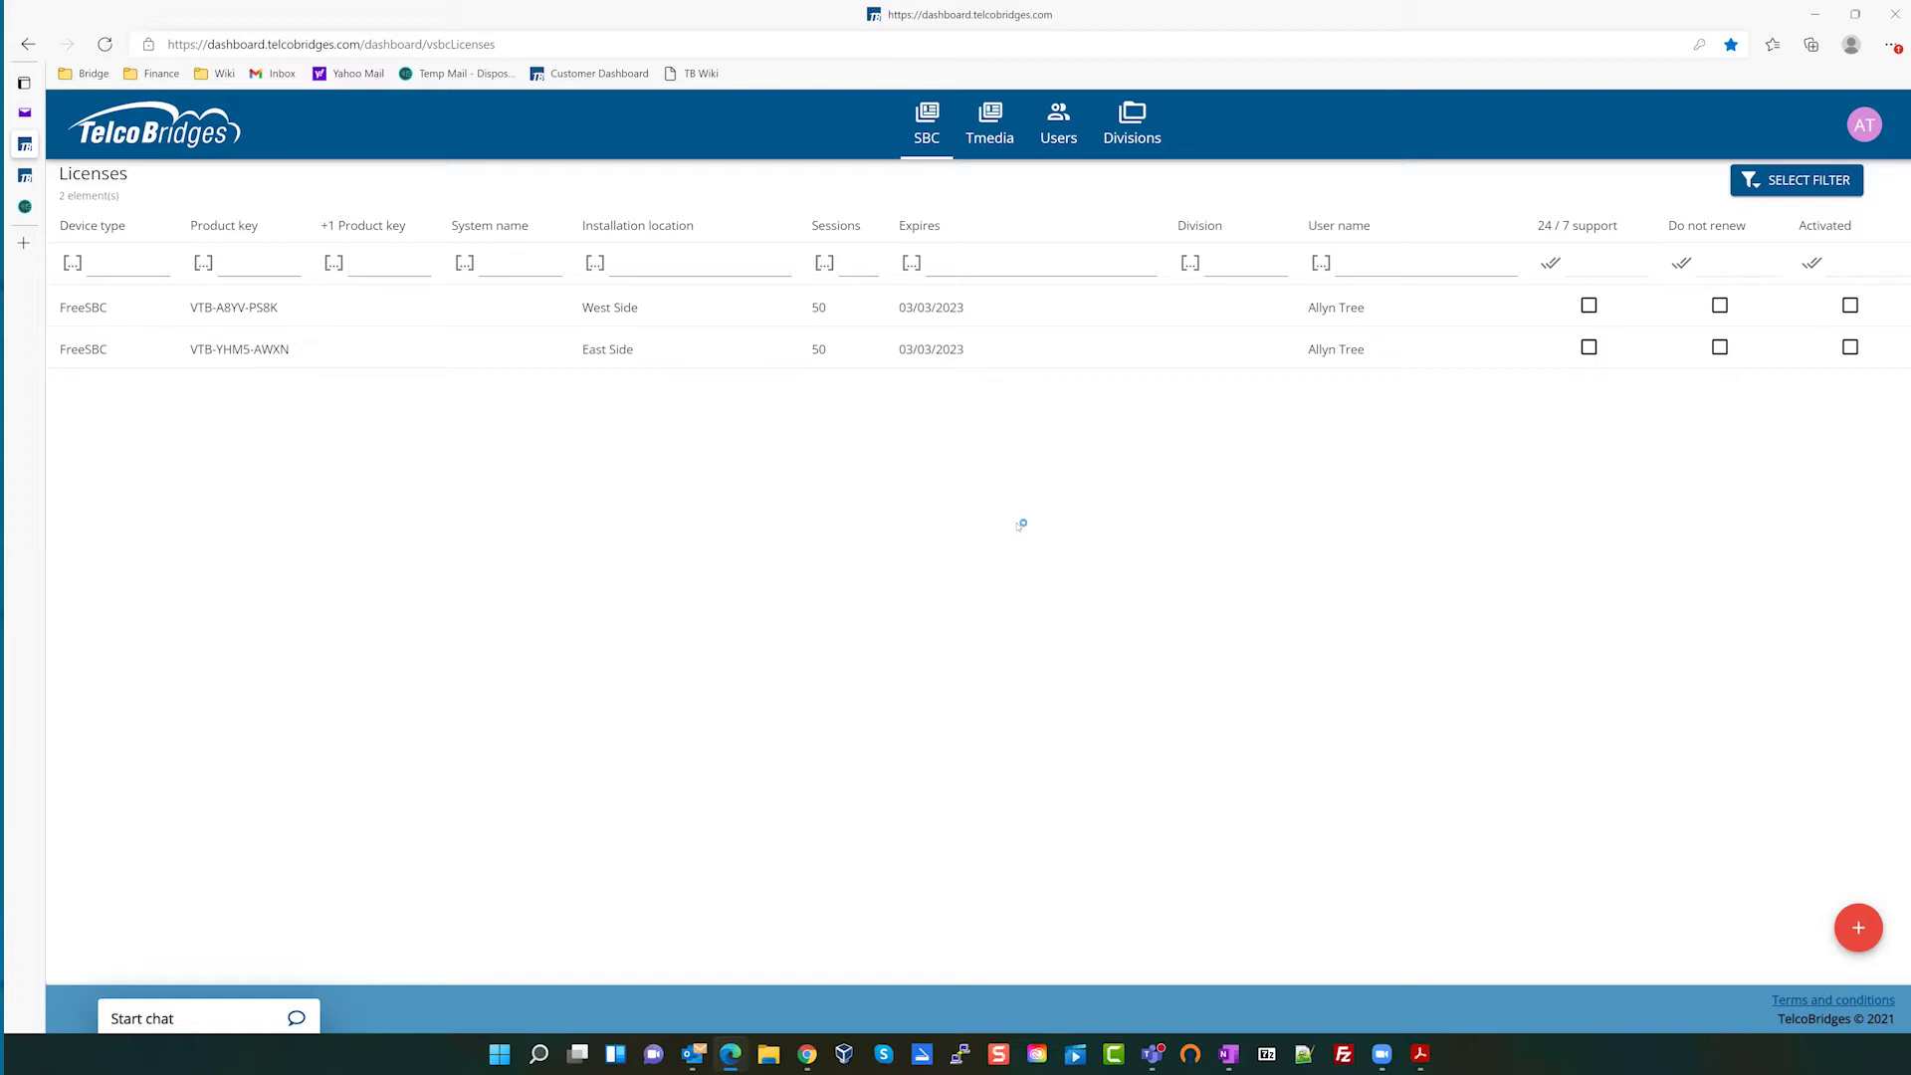
click(1870, 131)
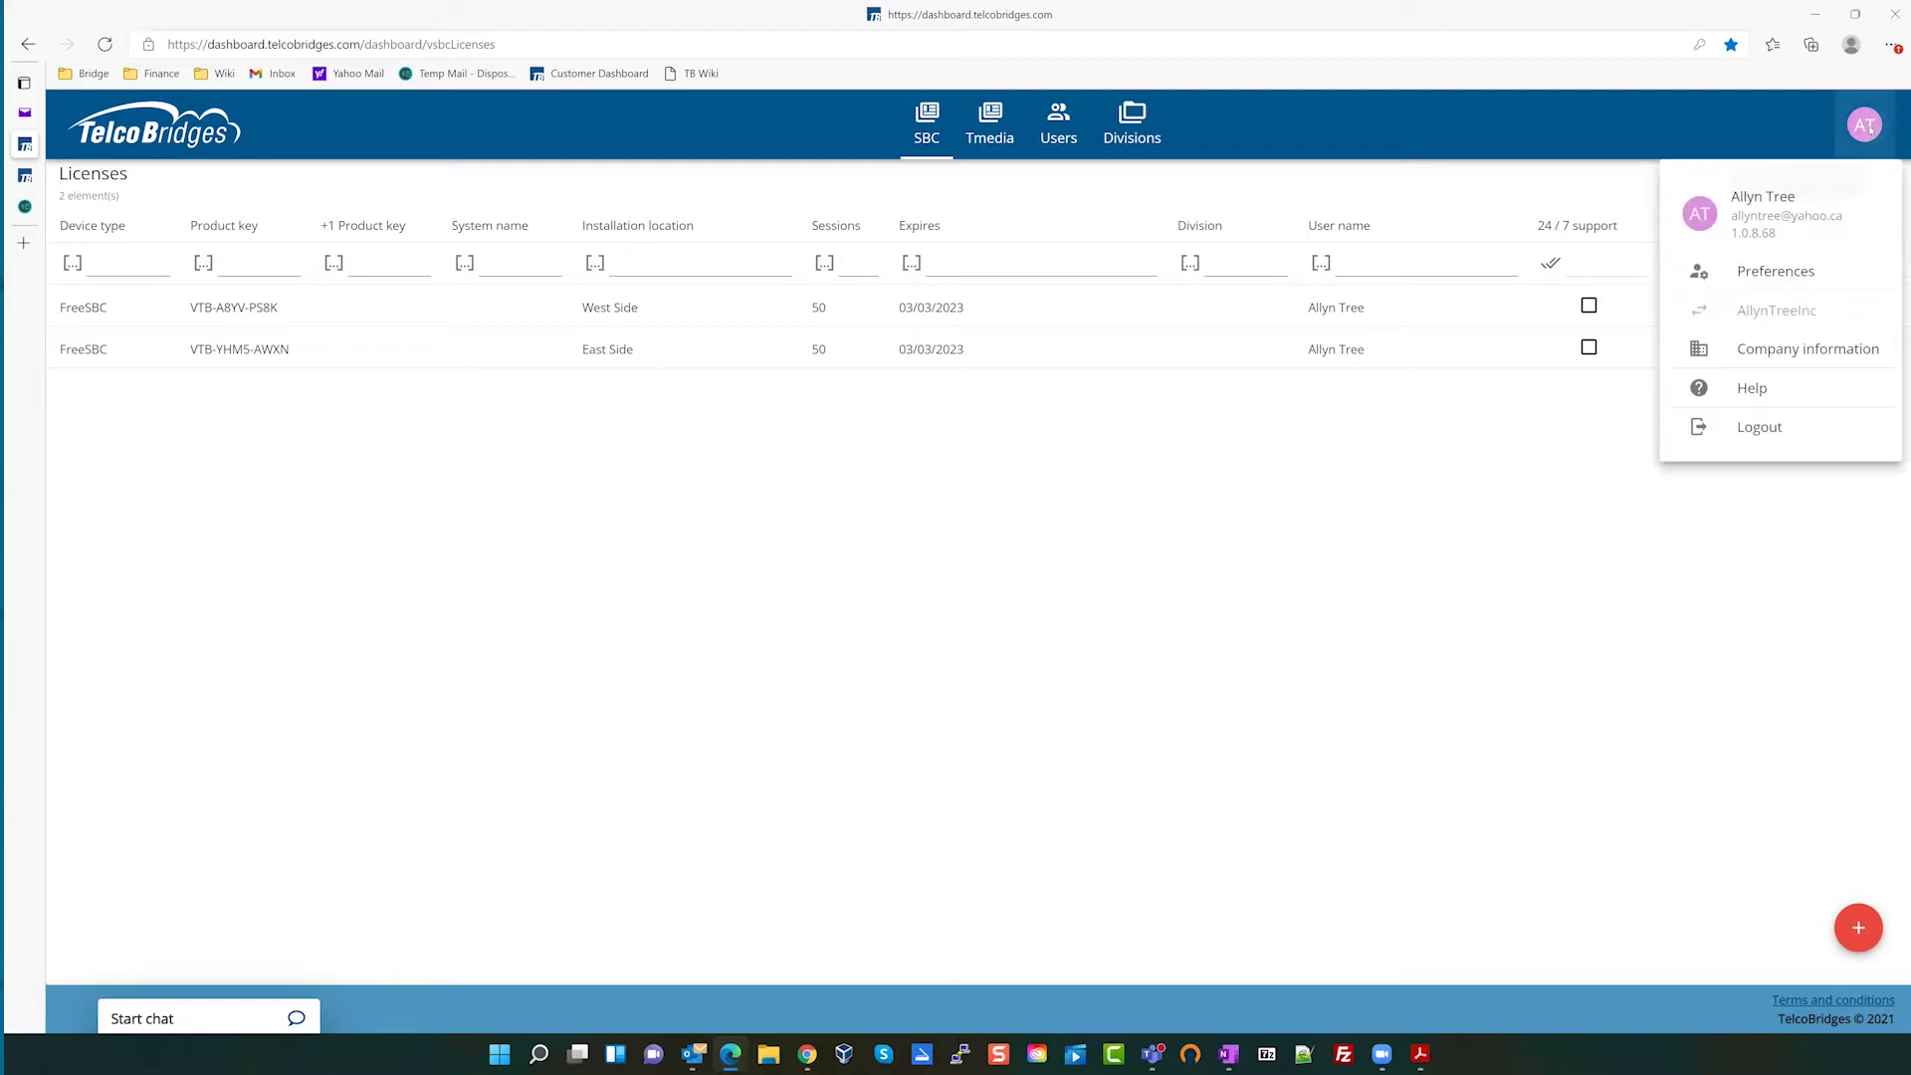
click(1759, 428)
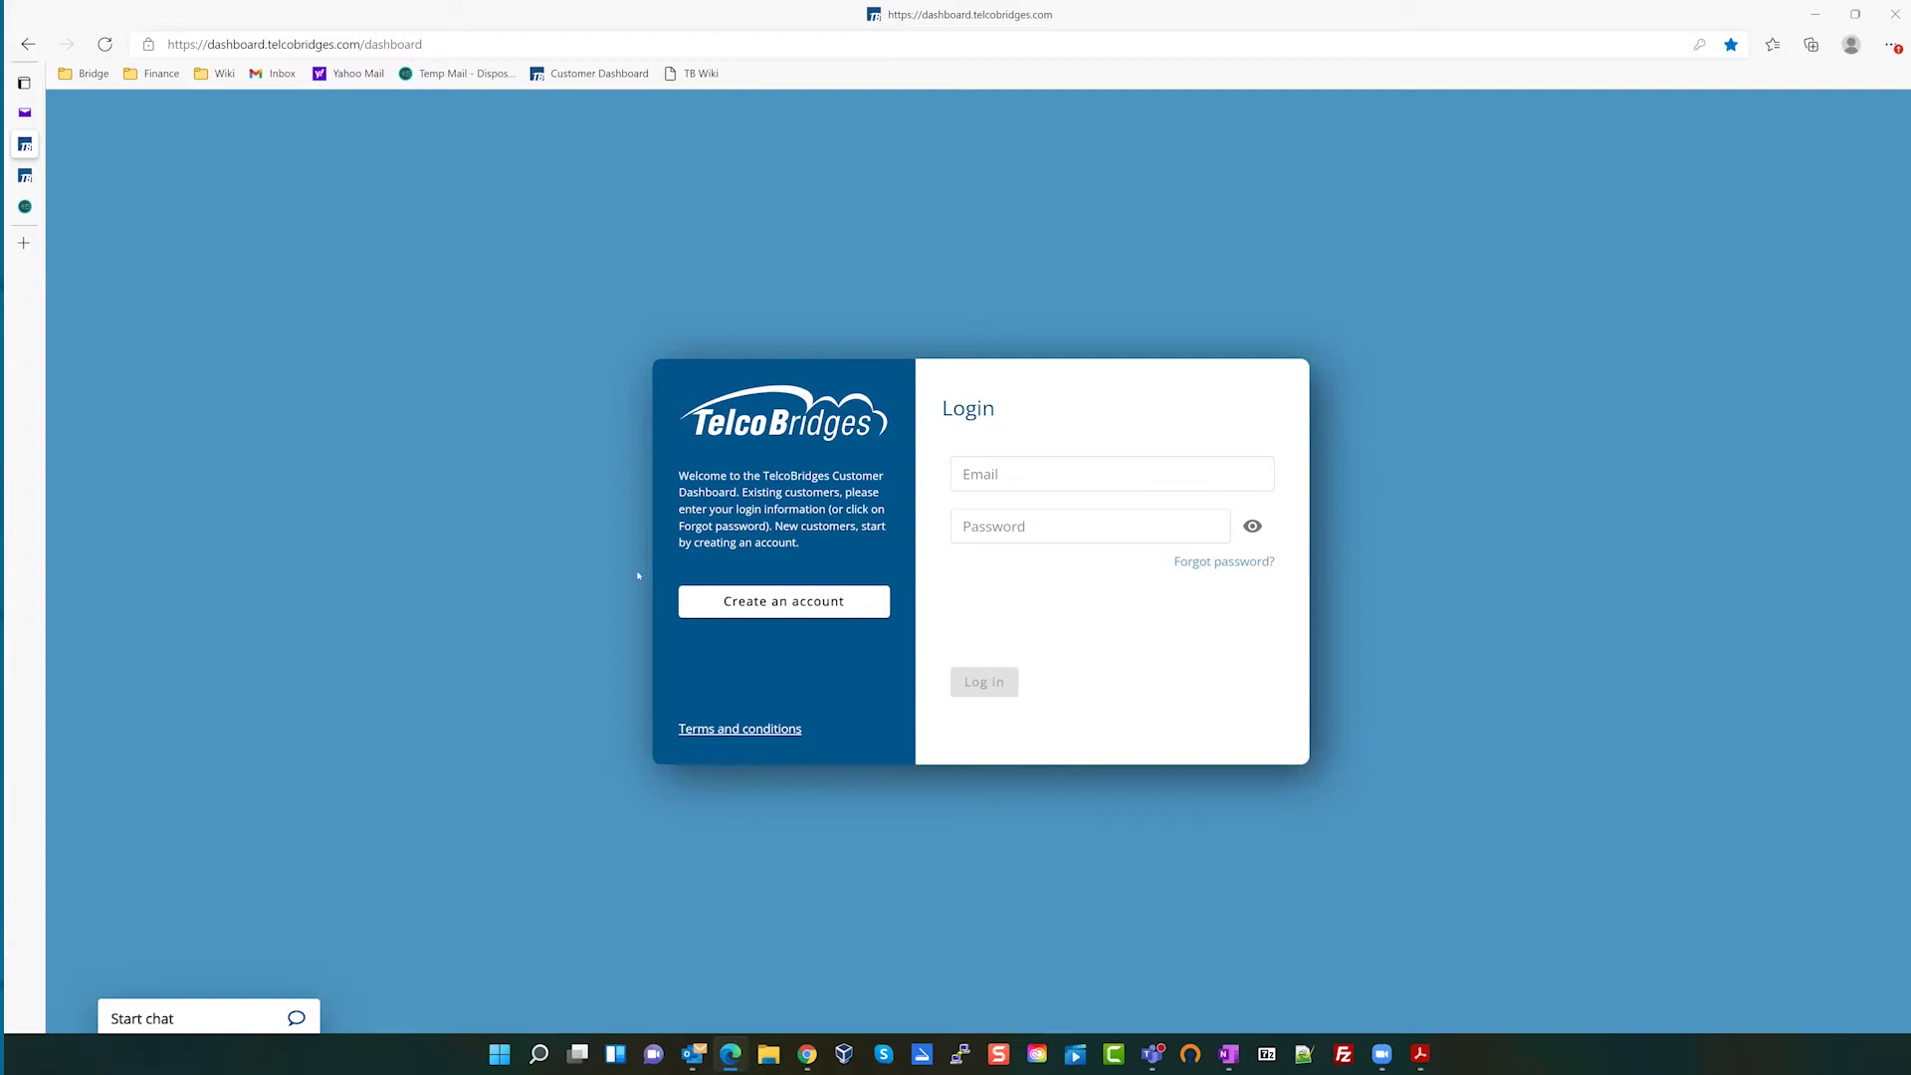
- Complete the sign-up Identification step with saved name, a replacement email, password and saved phone number
click(769, 604)
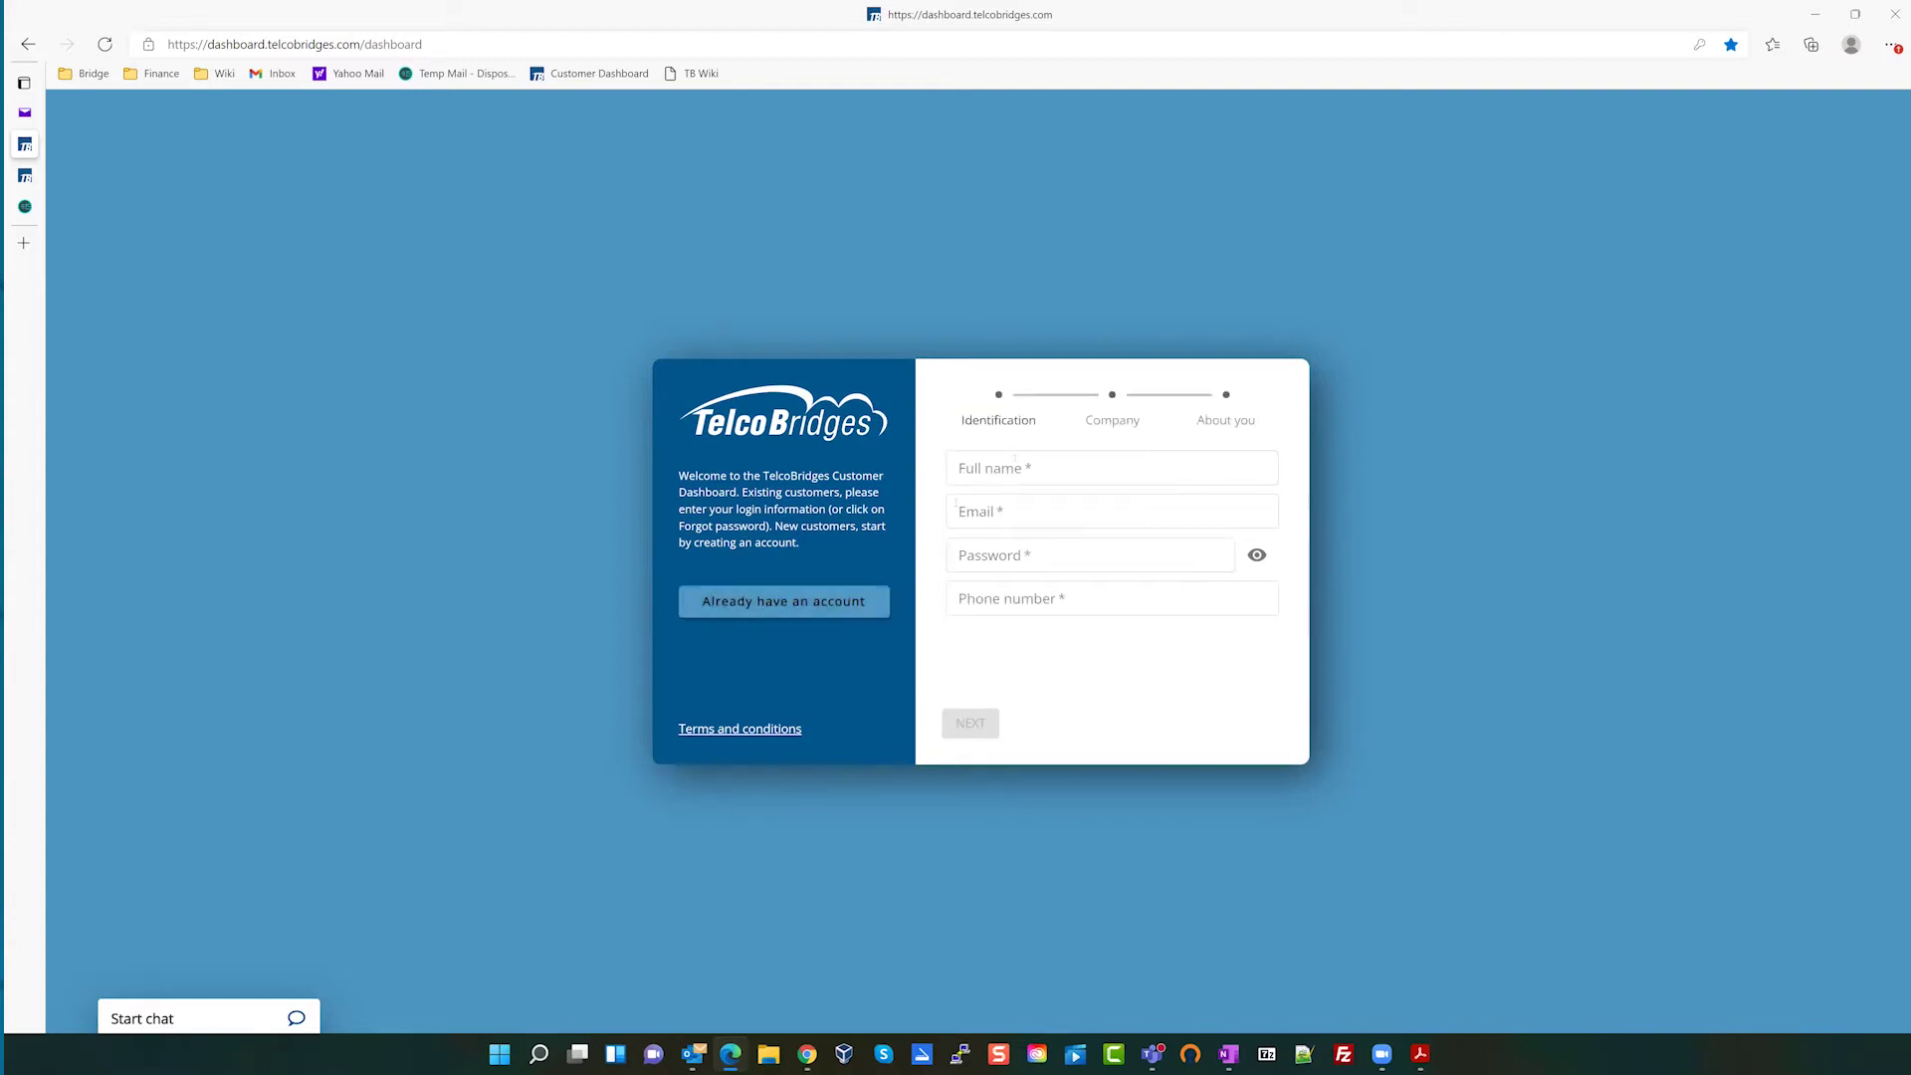
click(1012, 467)
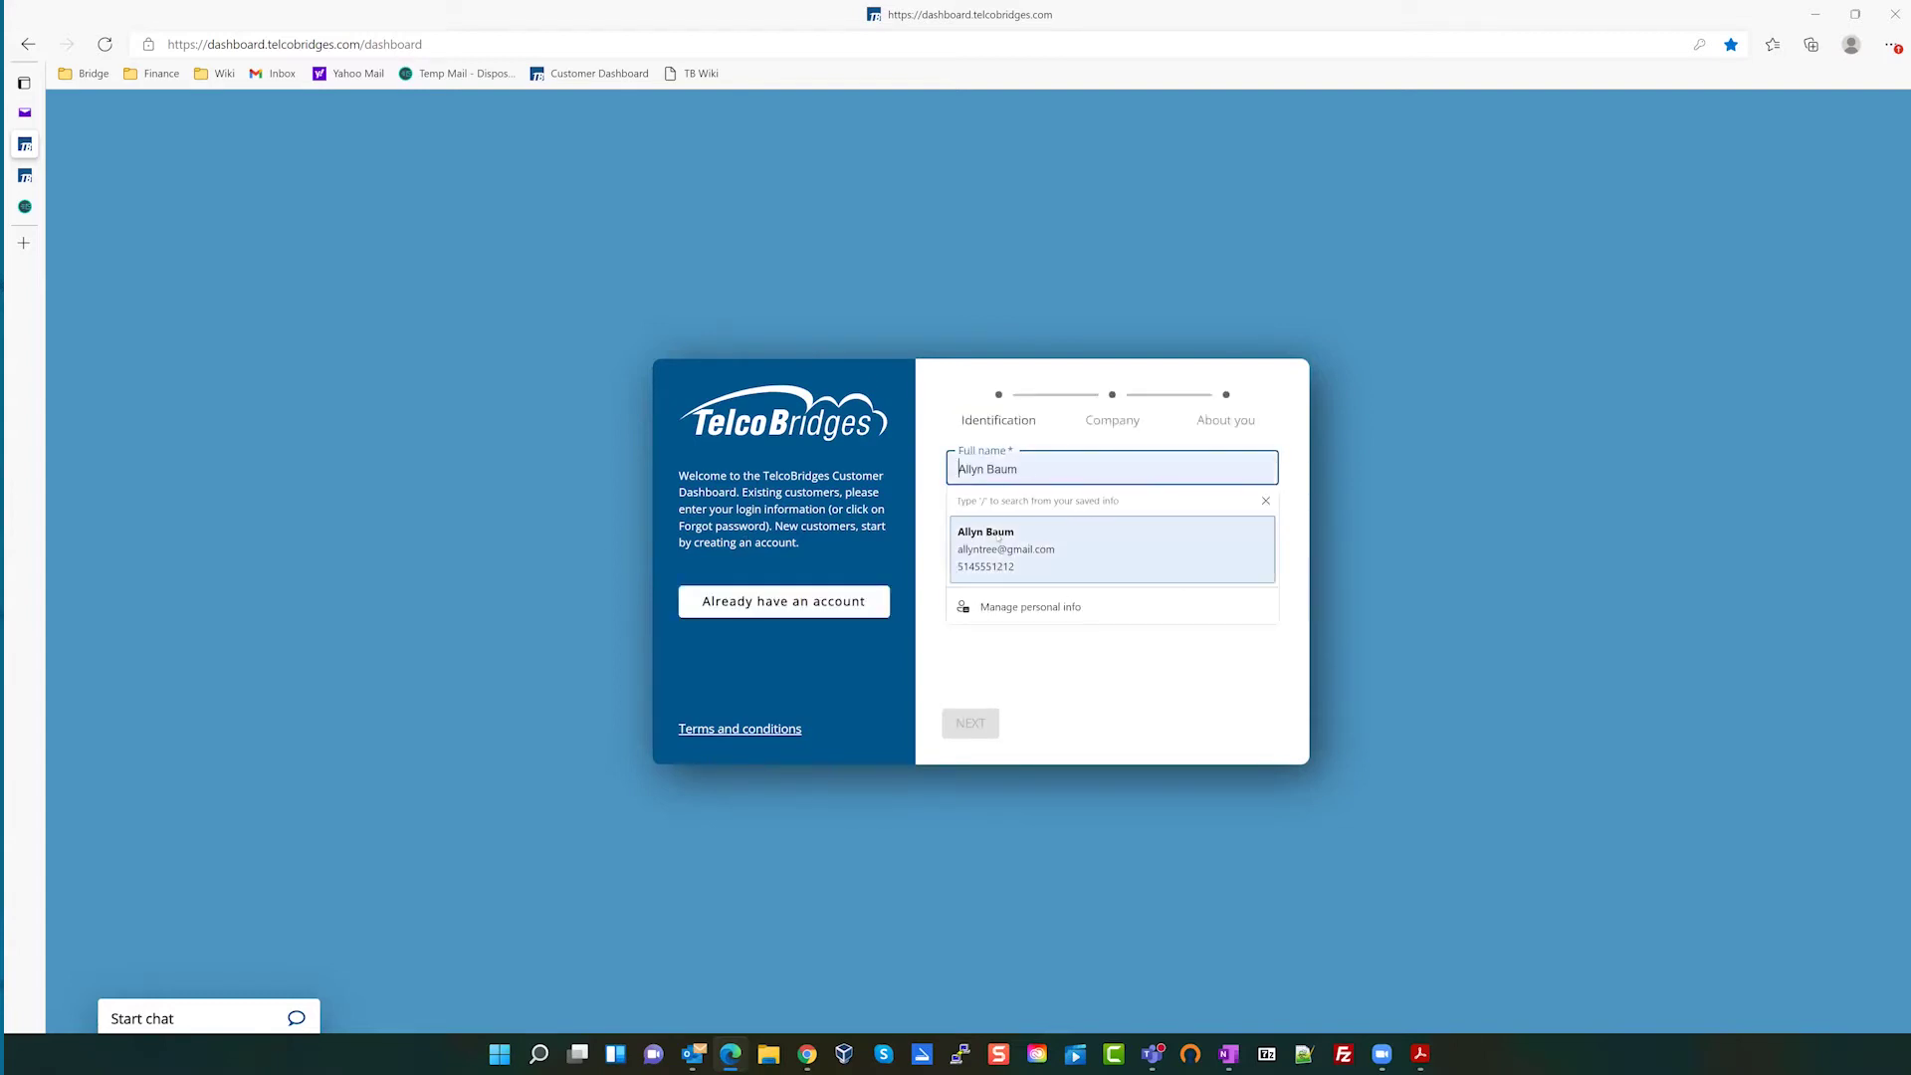
click(999, 538)
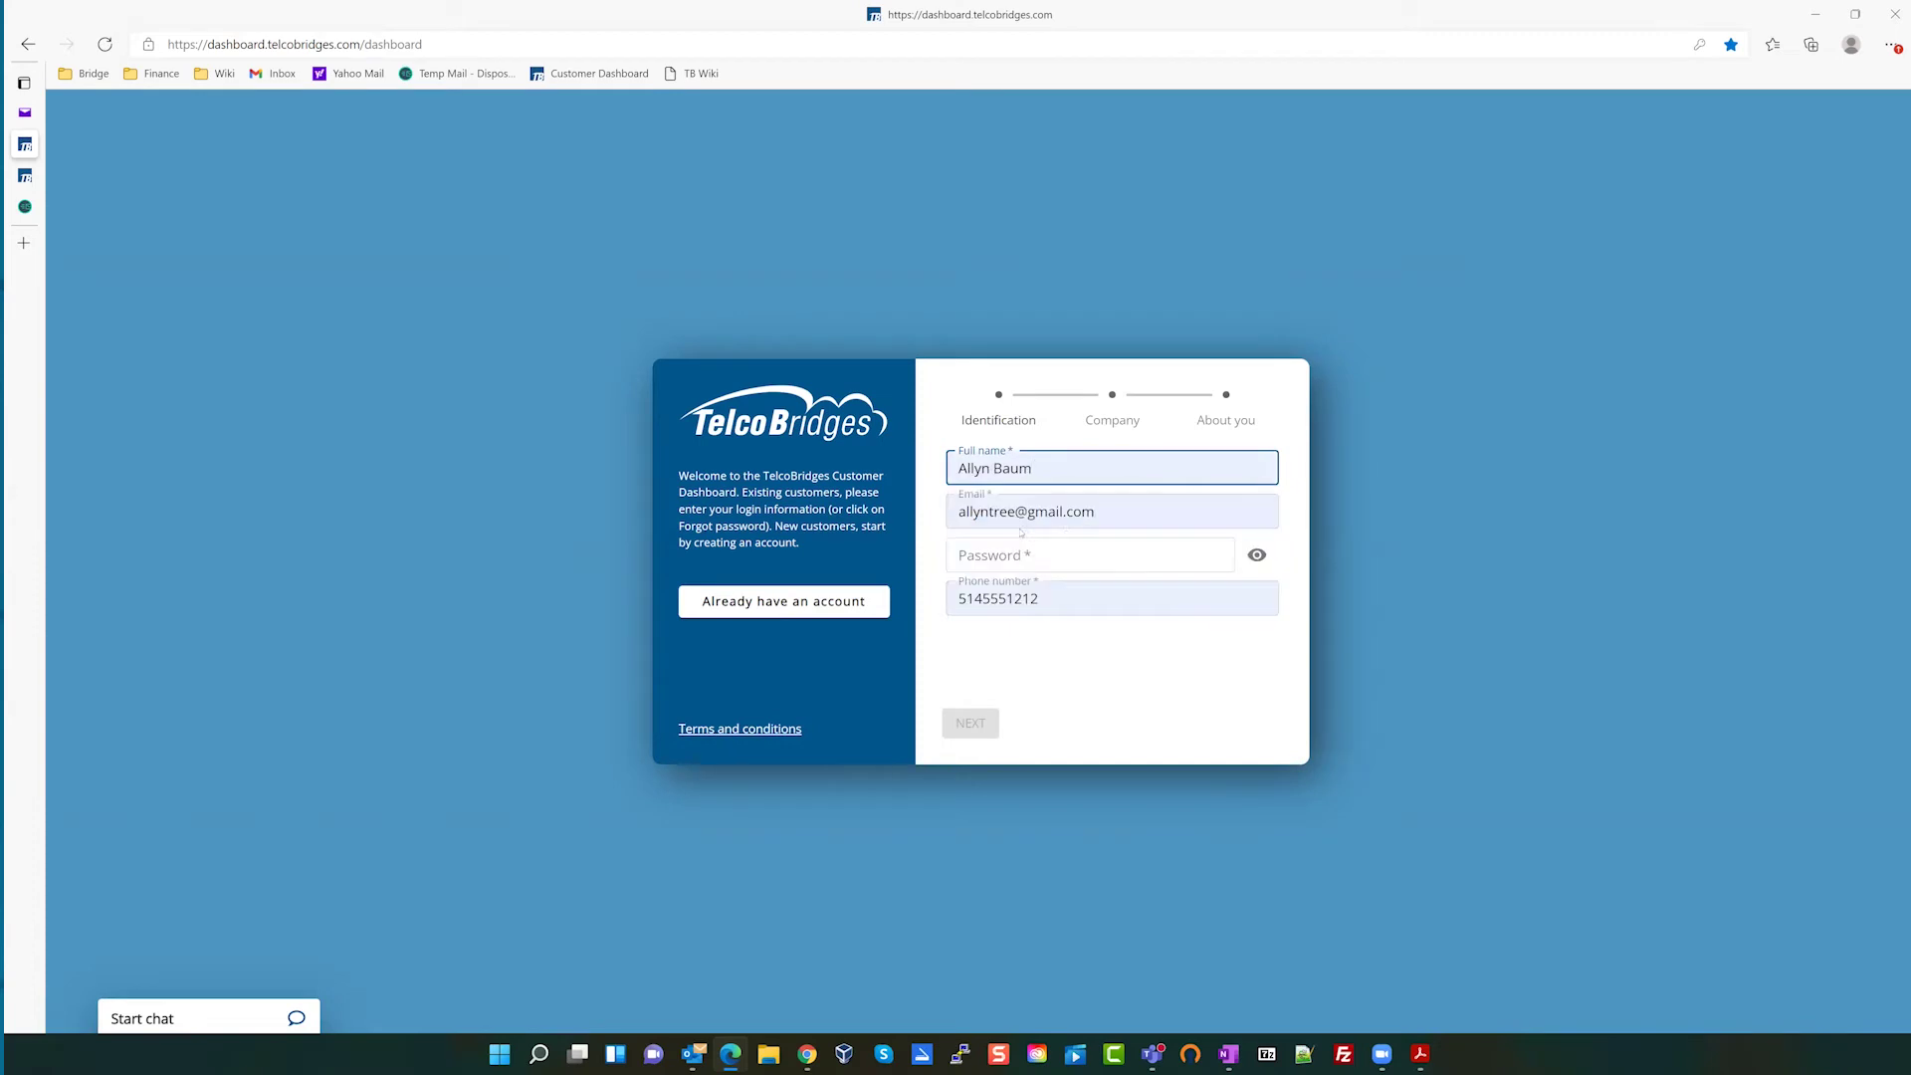
click(1132, 514)
drag(1132, 514, 952, 510)
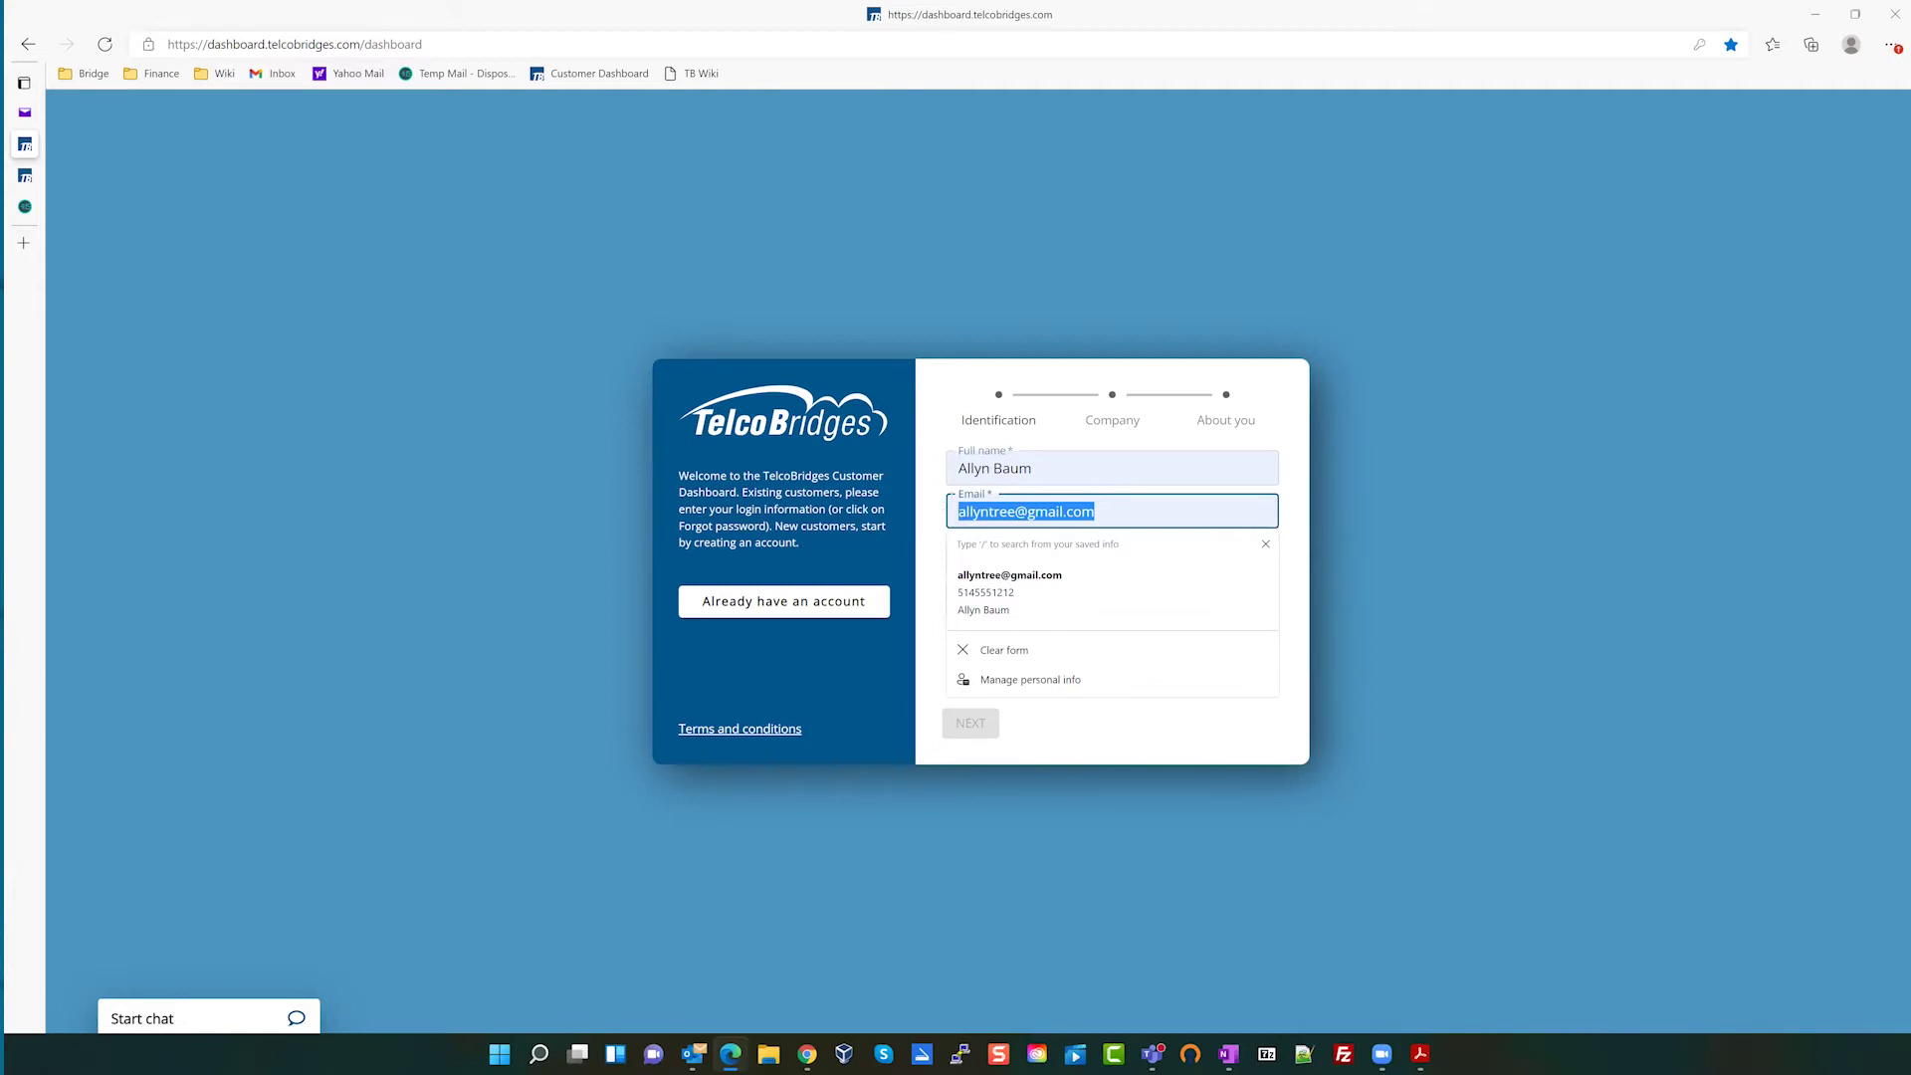
key(ctrl+v)
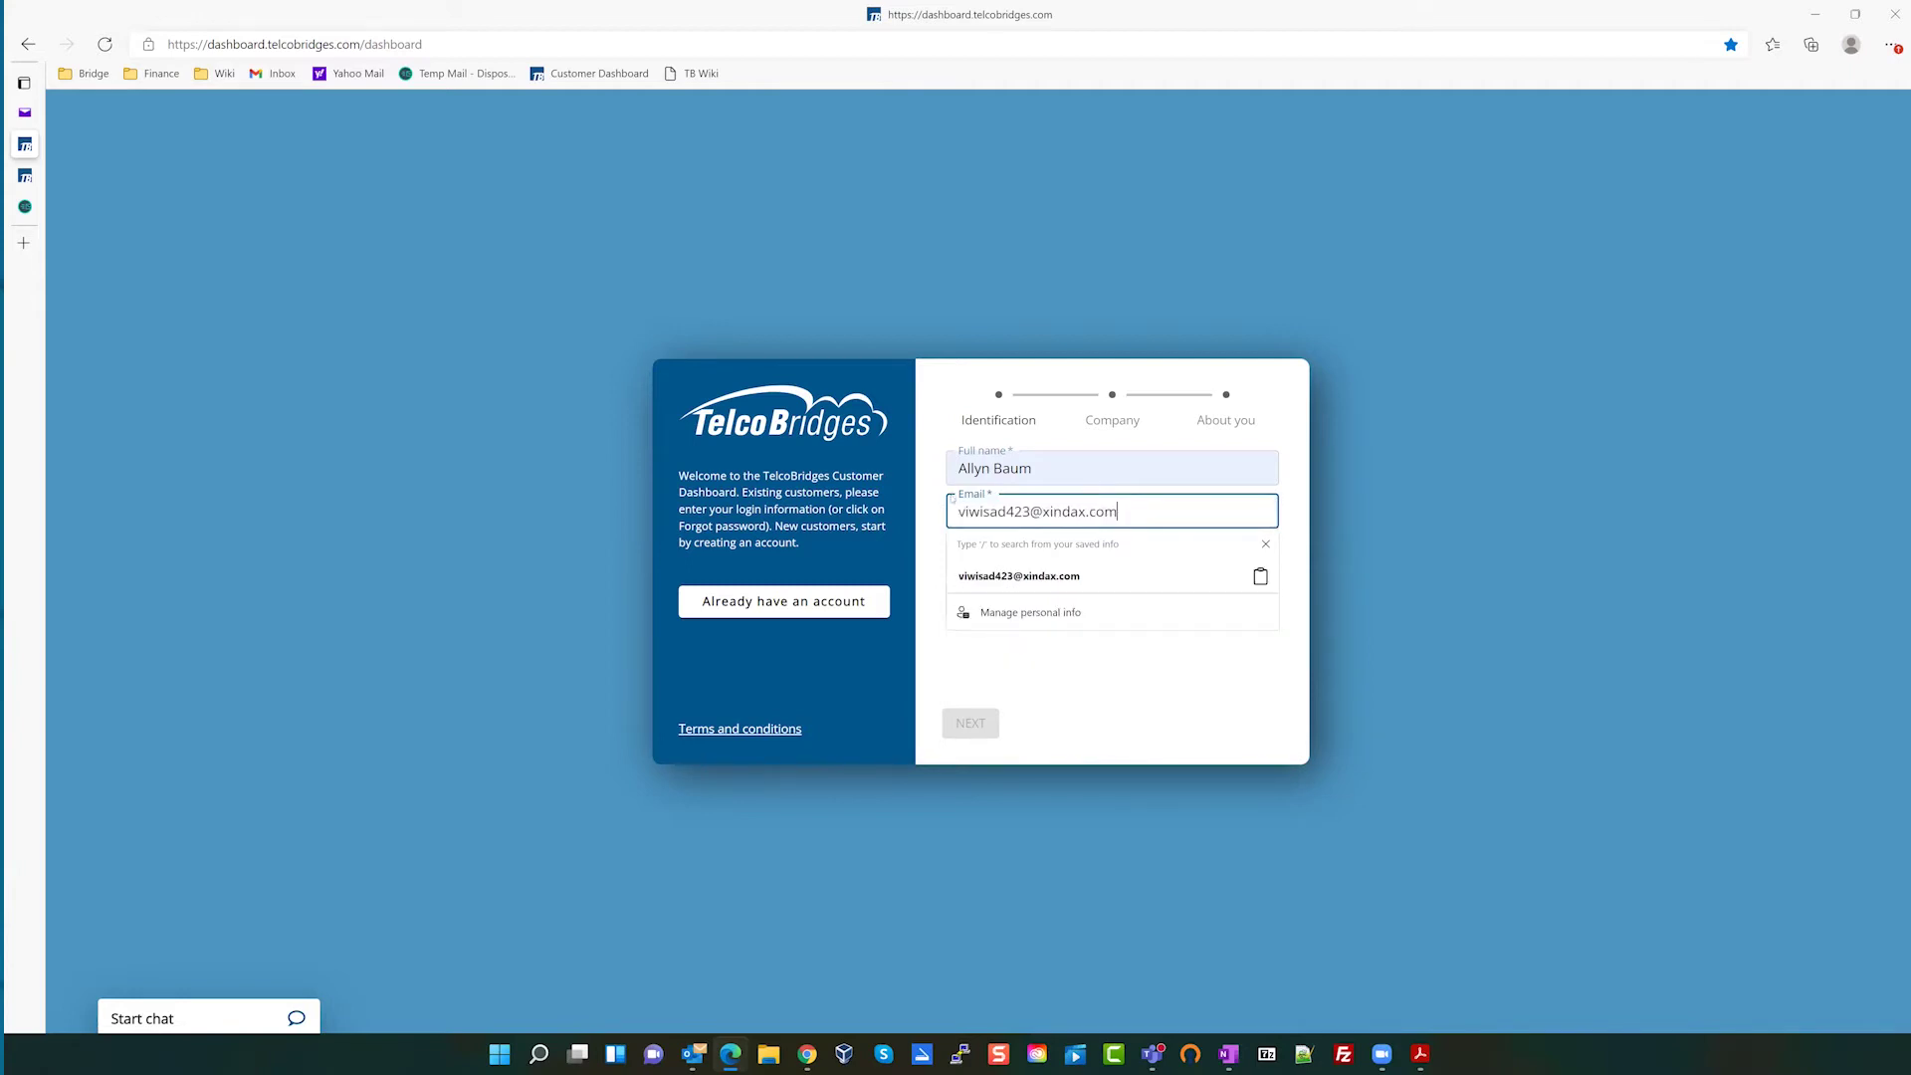
click(929, 537)
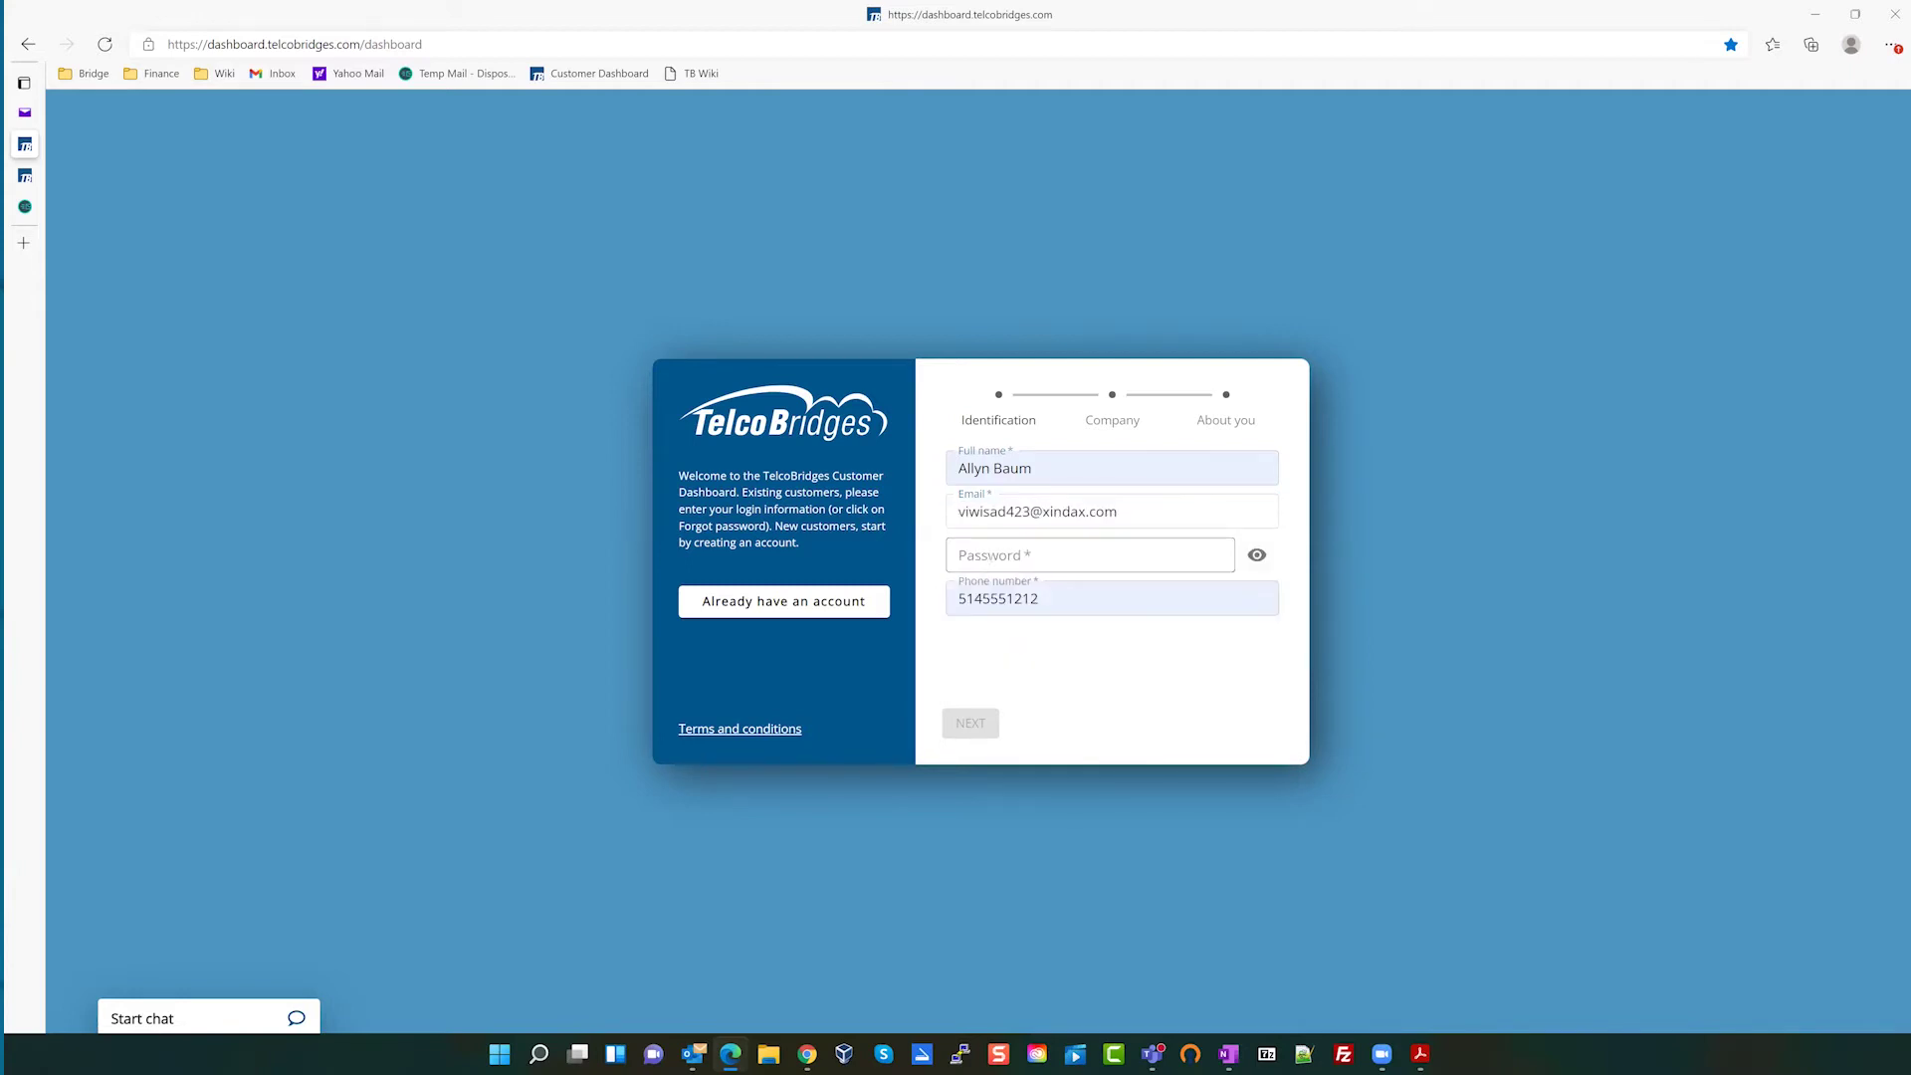
click(1004, 546)
text(•••••••)
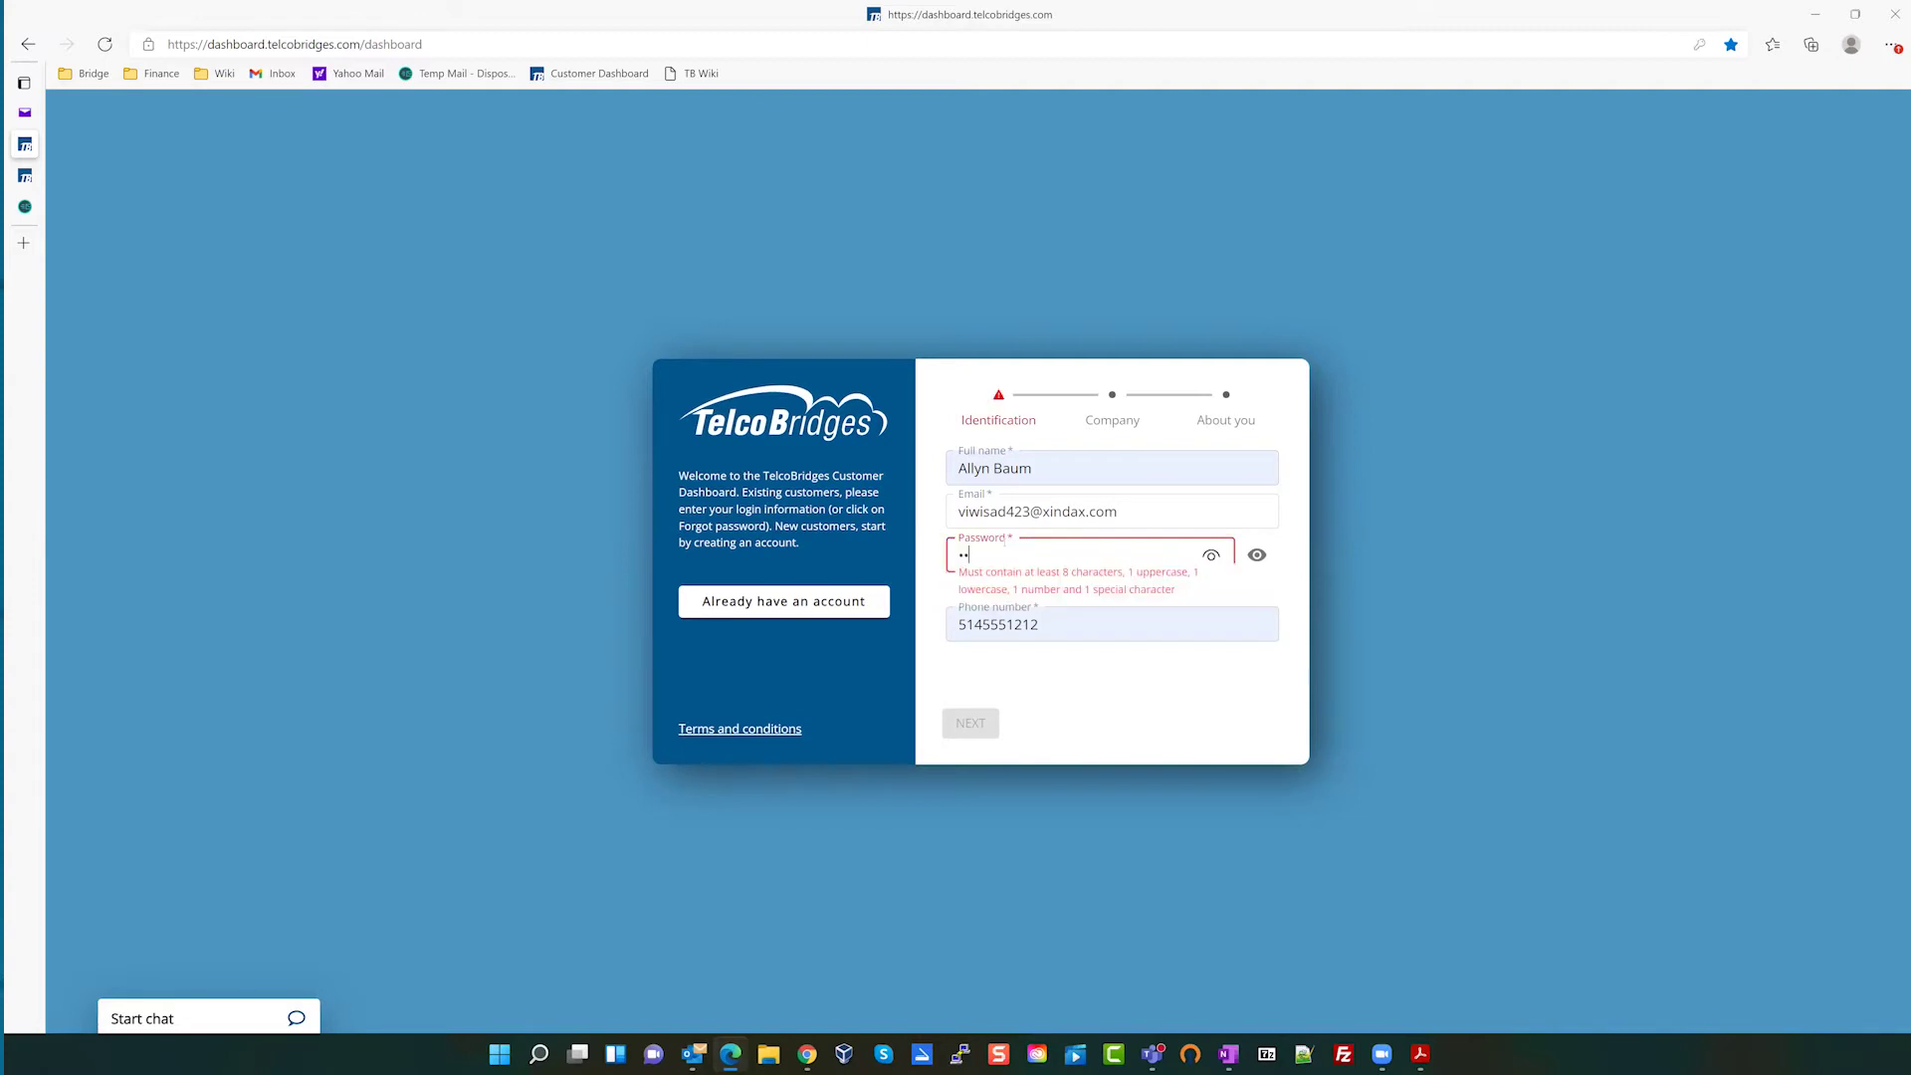
text(••)
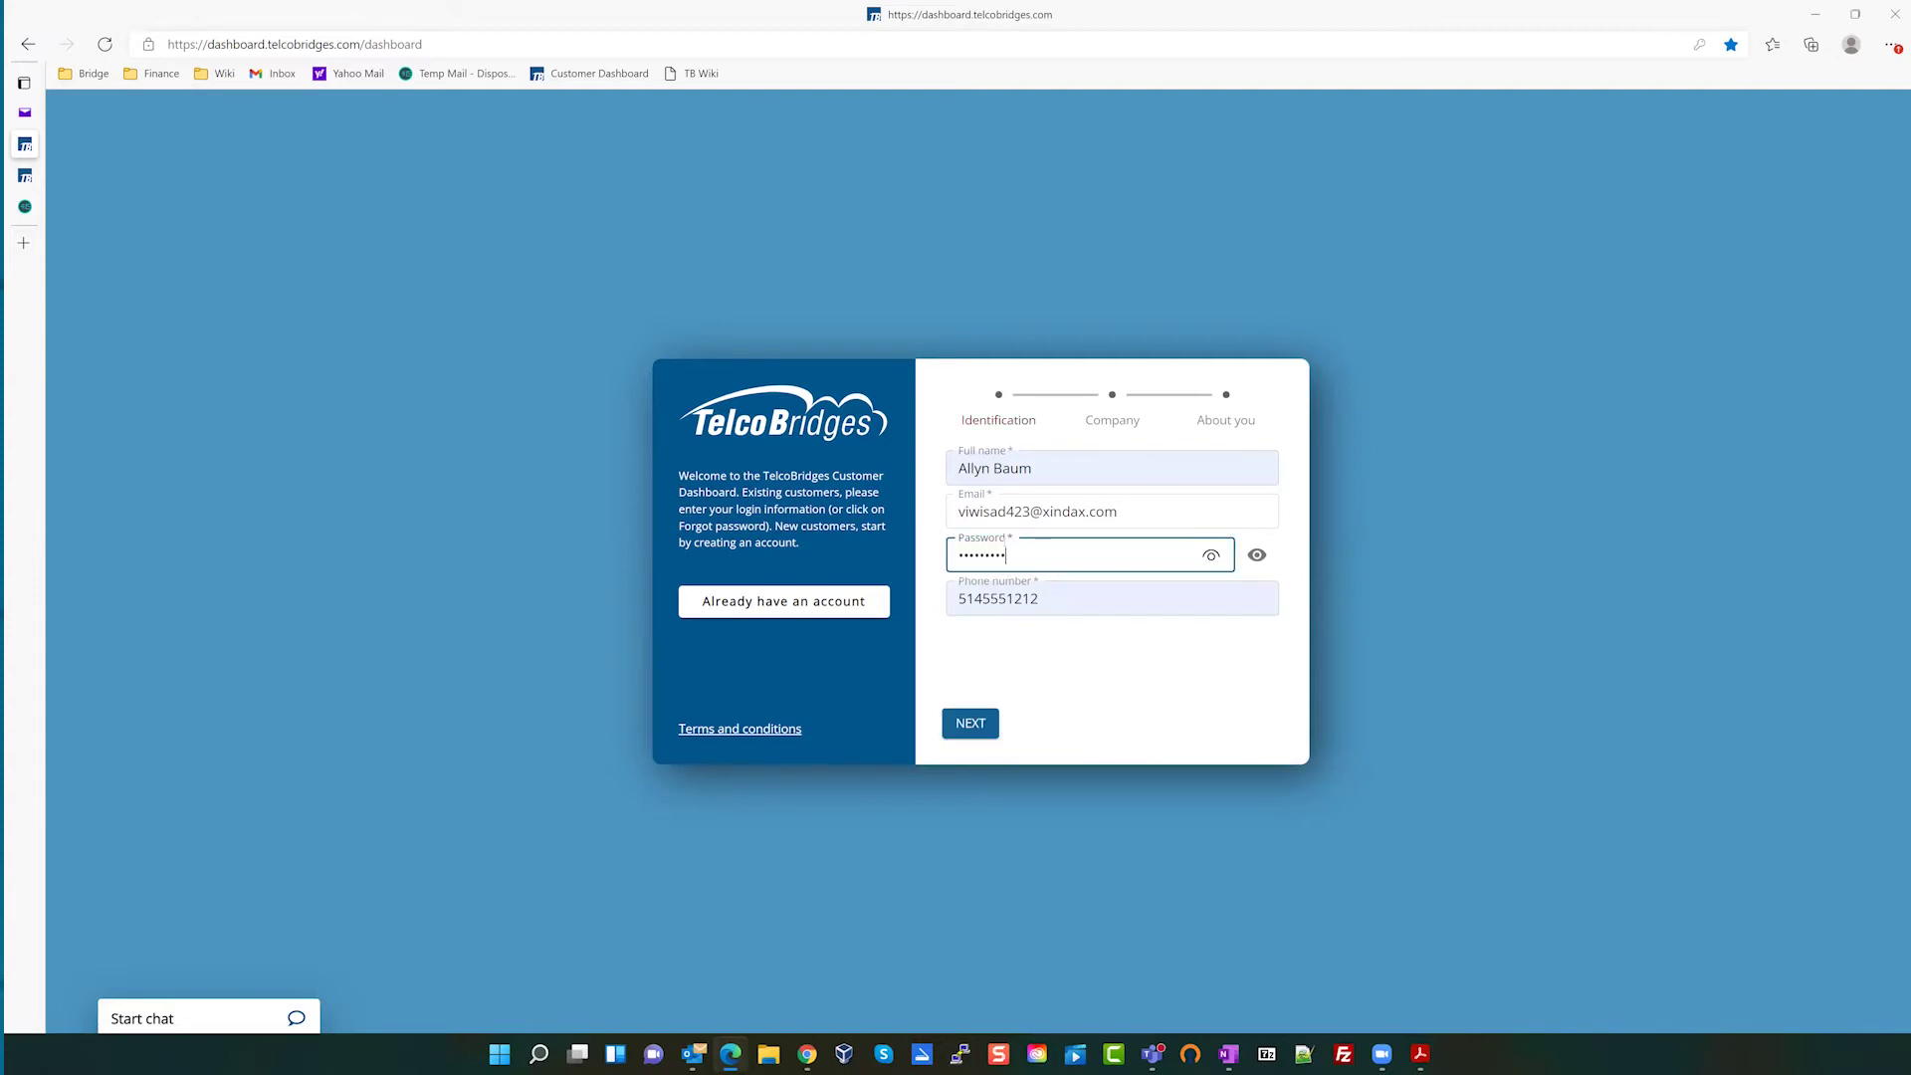
click(1083, 607)
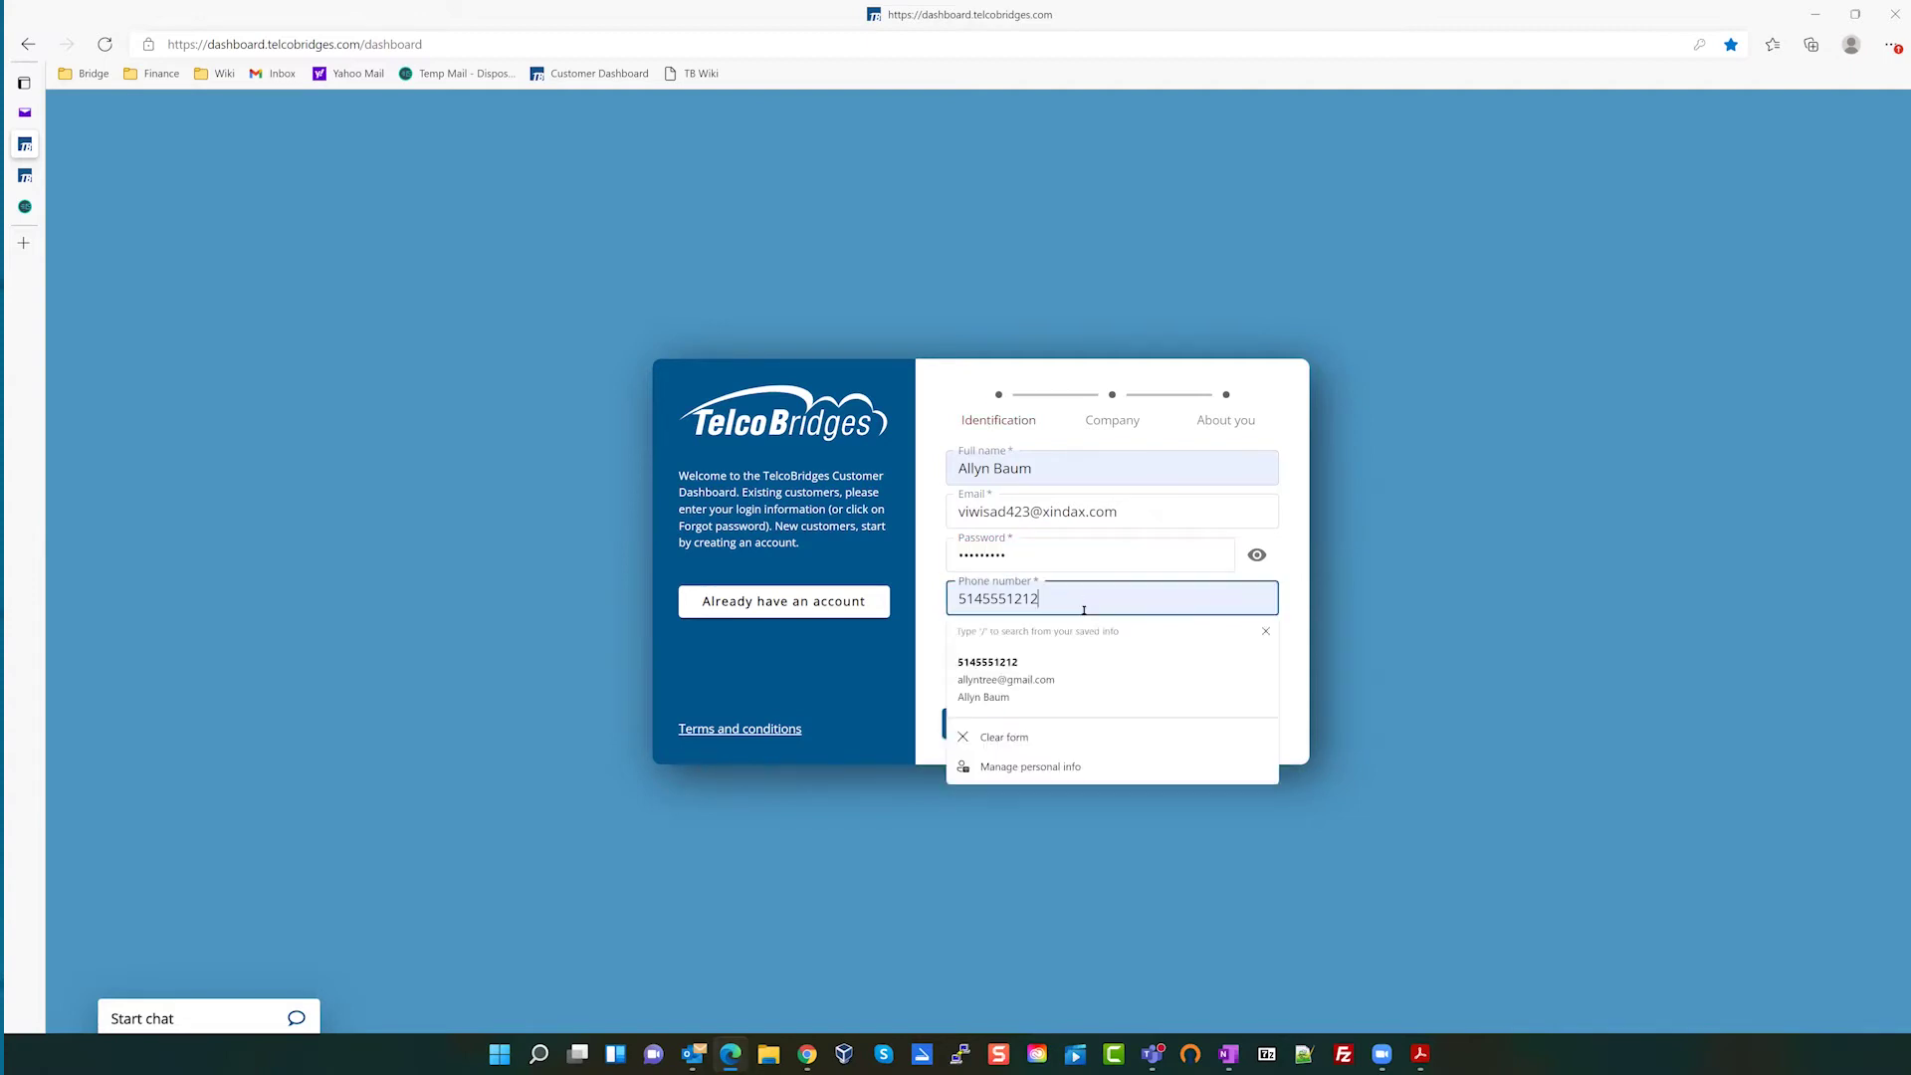
click(1007, 665)
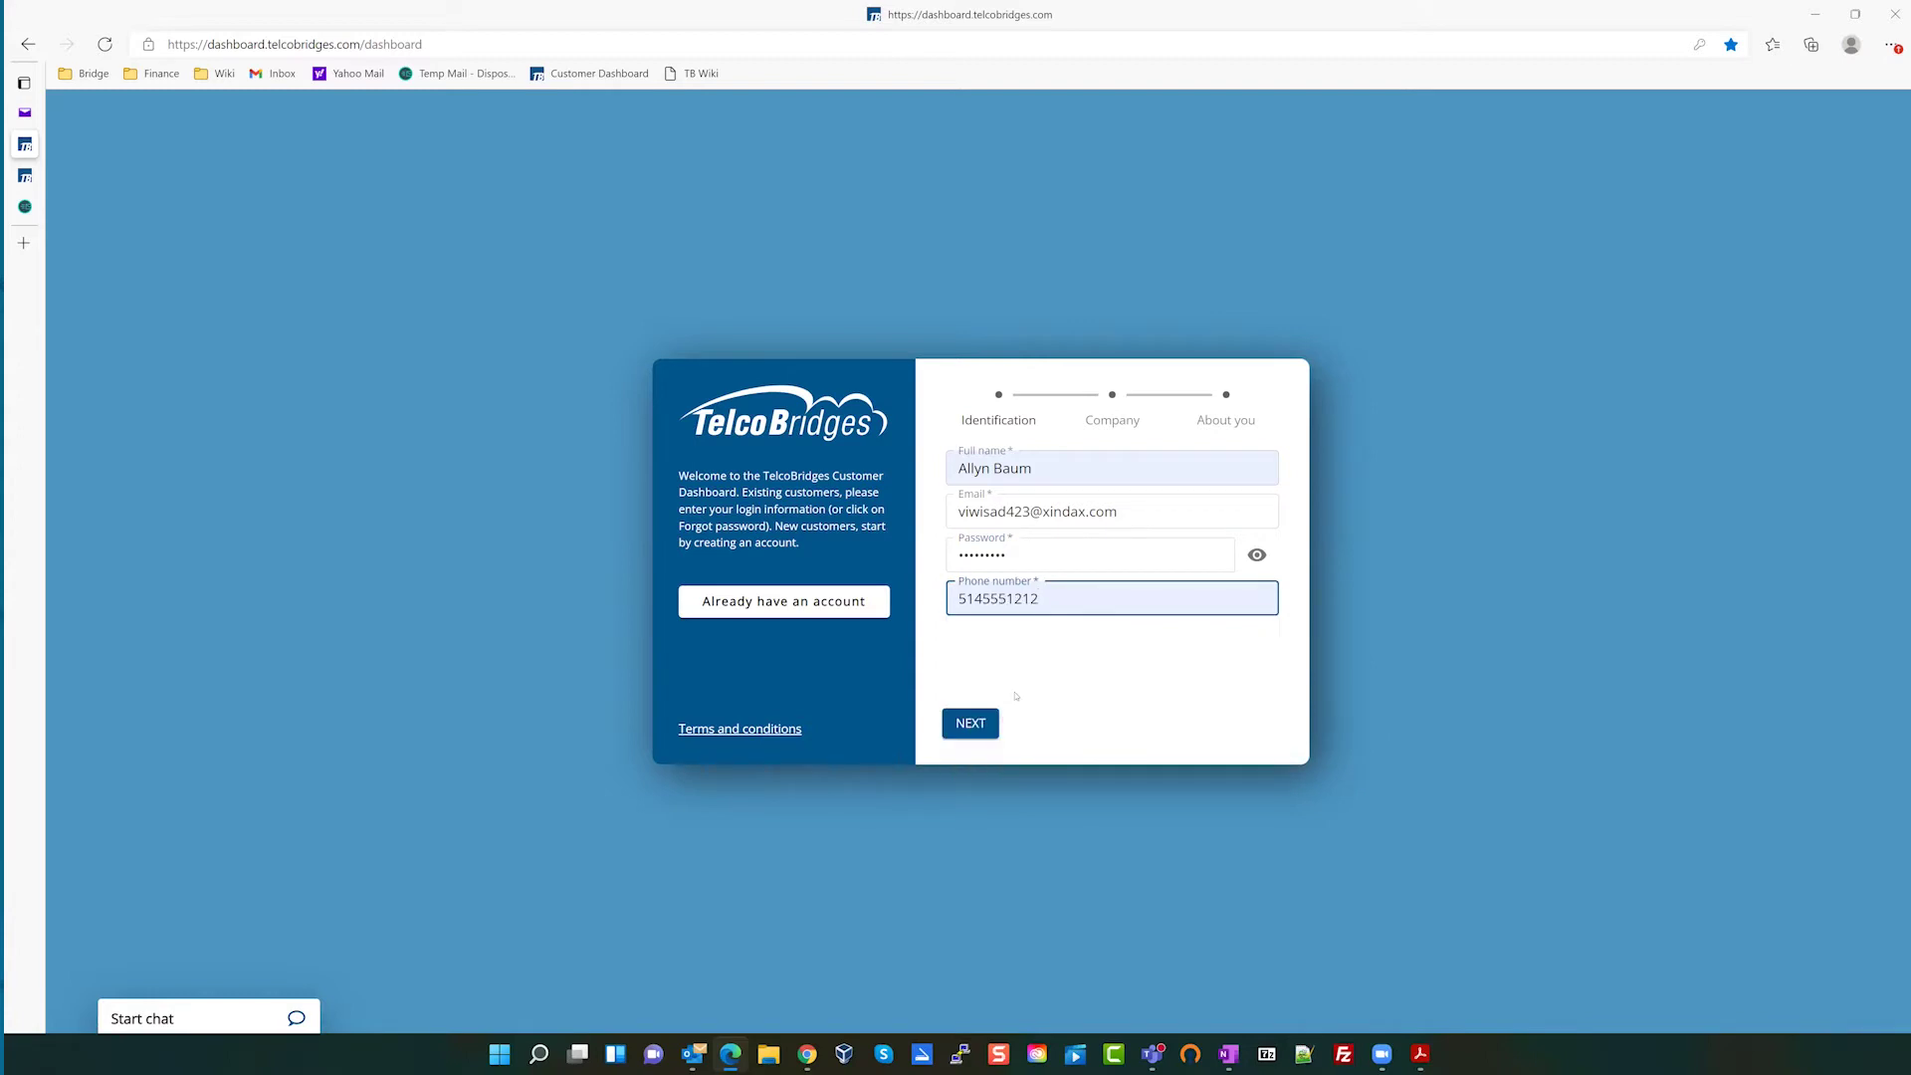
click(970, 724)
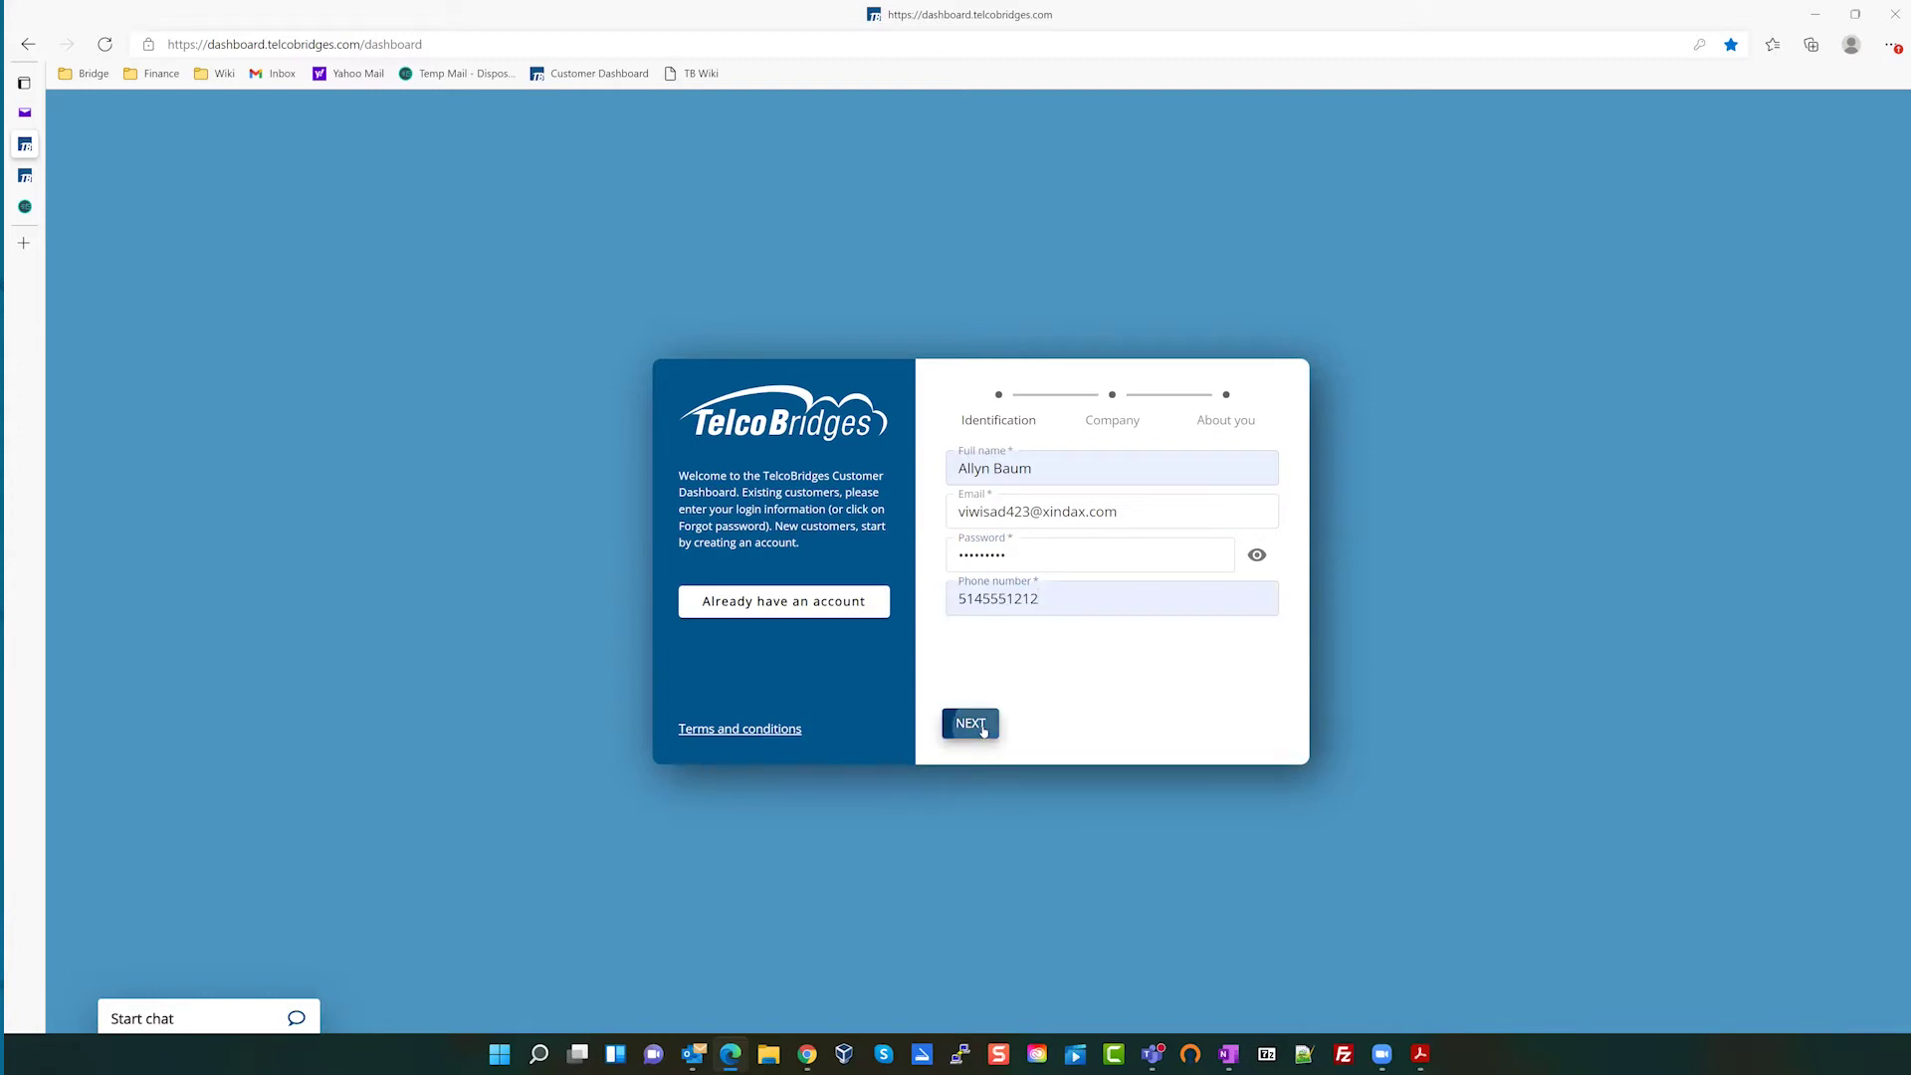
- Enter company MyCorp with territory Americas, country Canada and province Quebec
click(1034, 460)
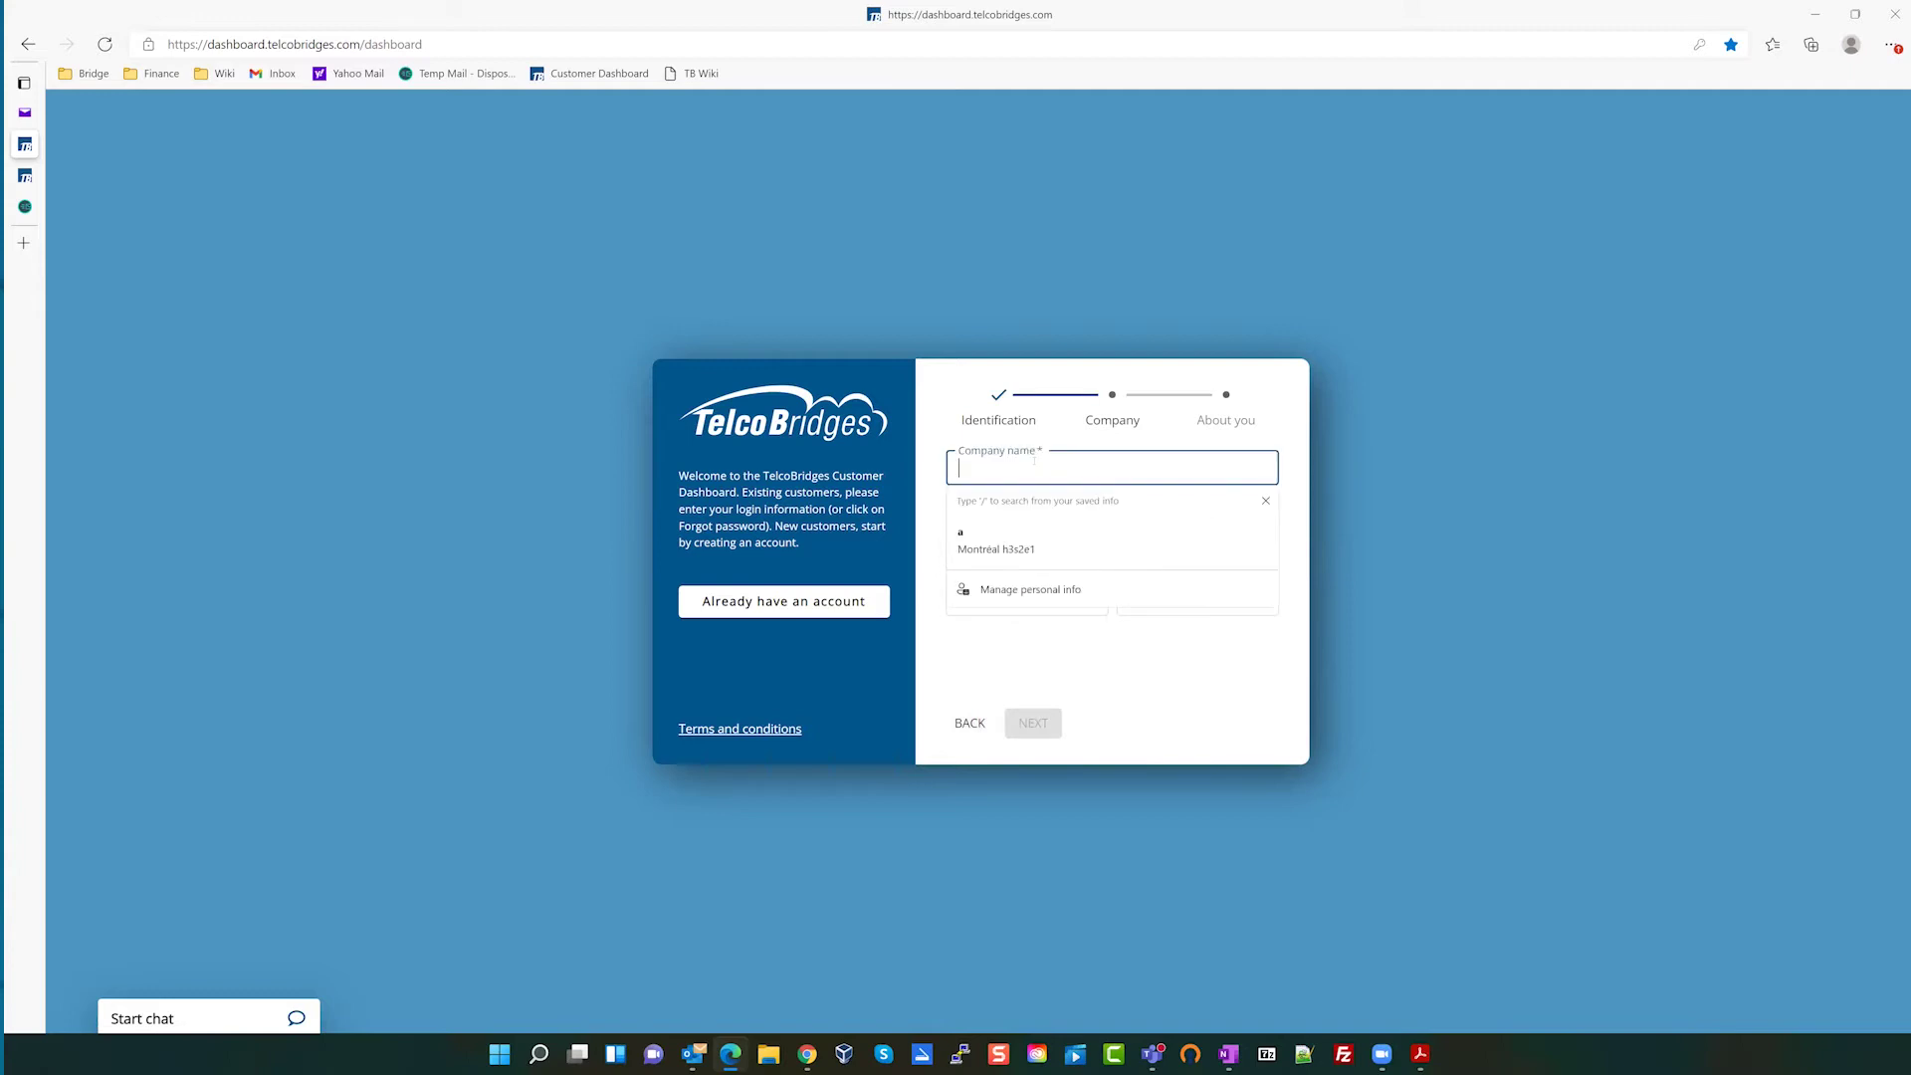
text(MyC)
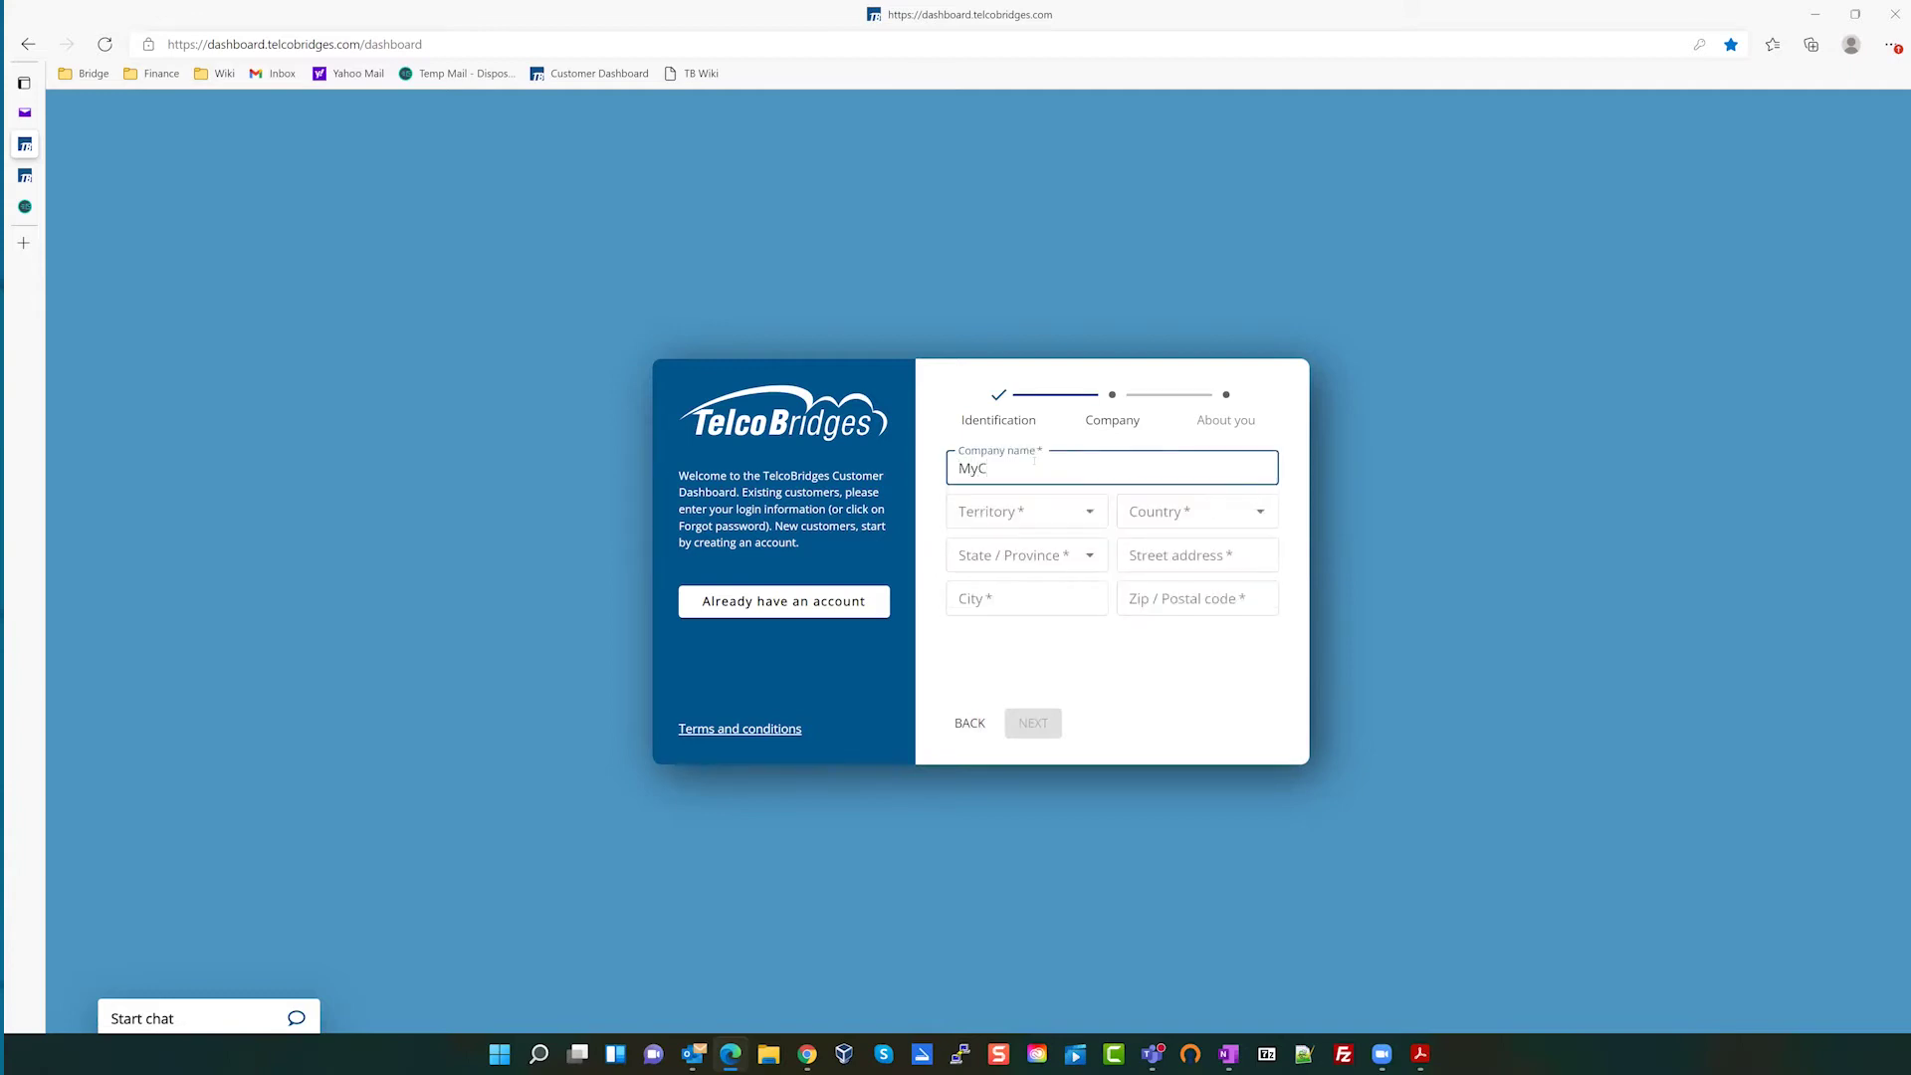
text(orp)
click(1015, 512)
click(1003, 589)
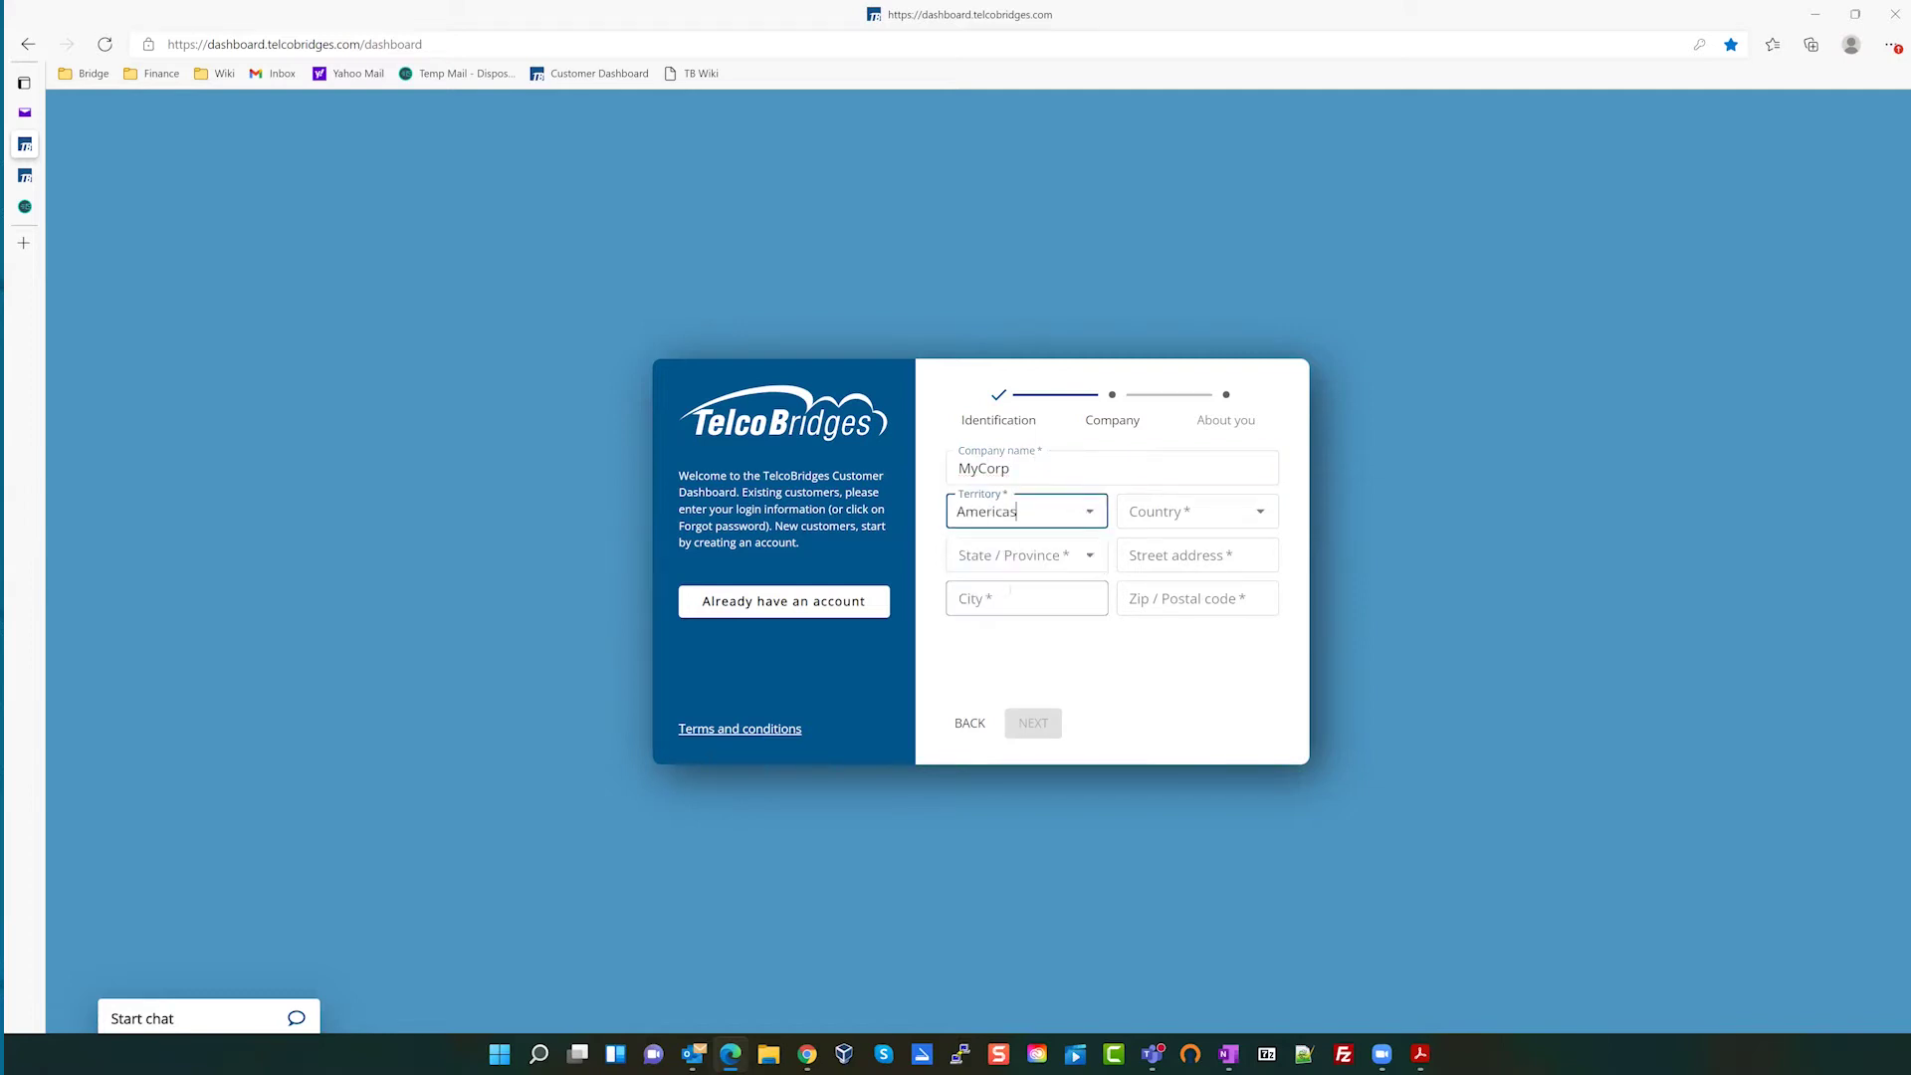
click(1176, 515)
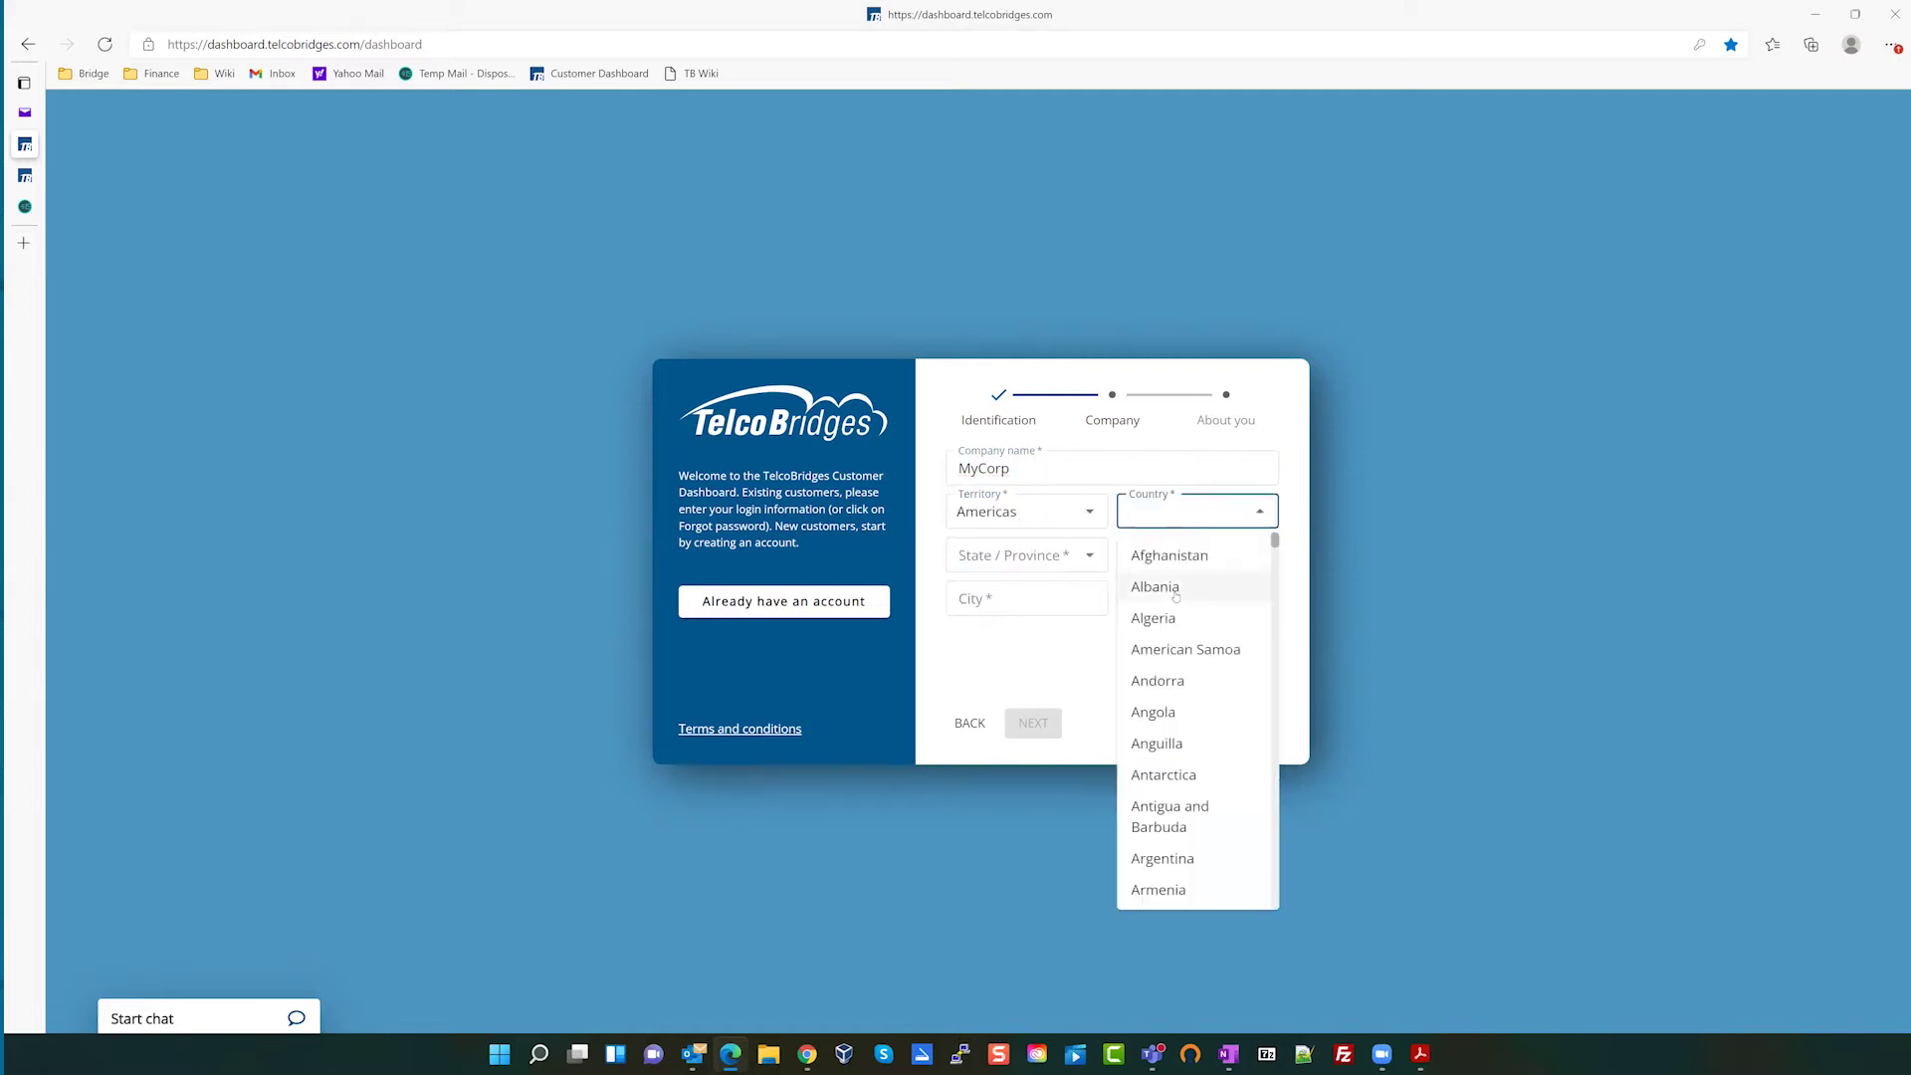
text(can)
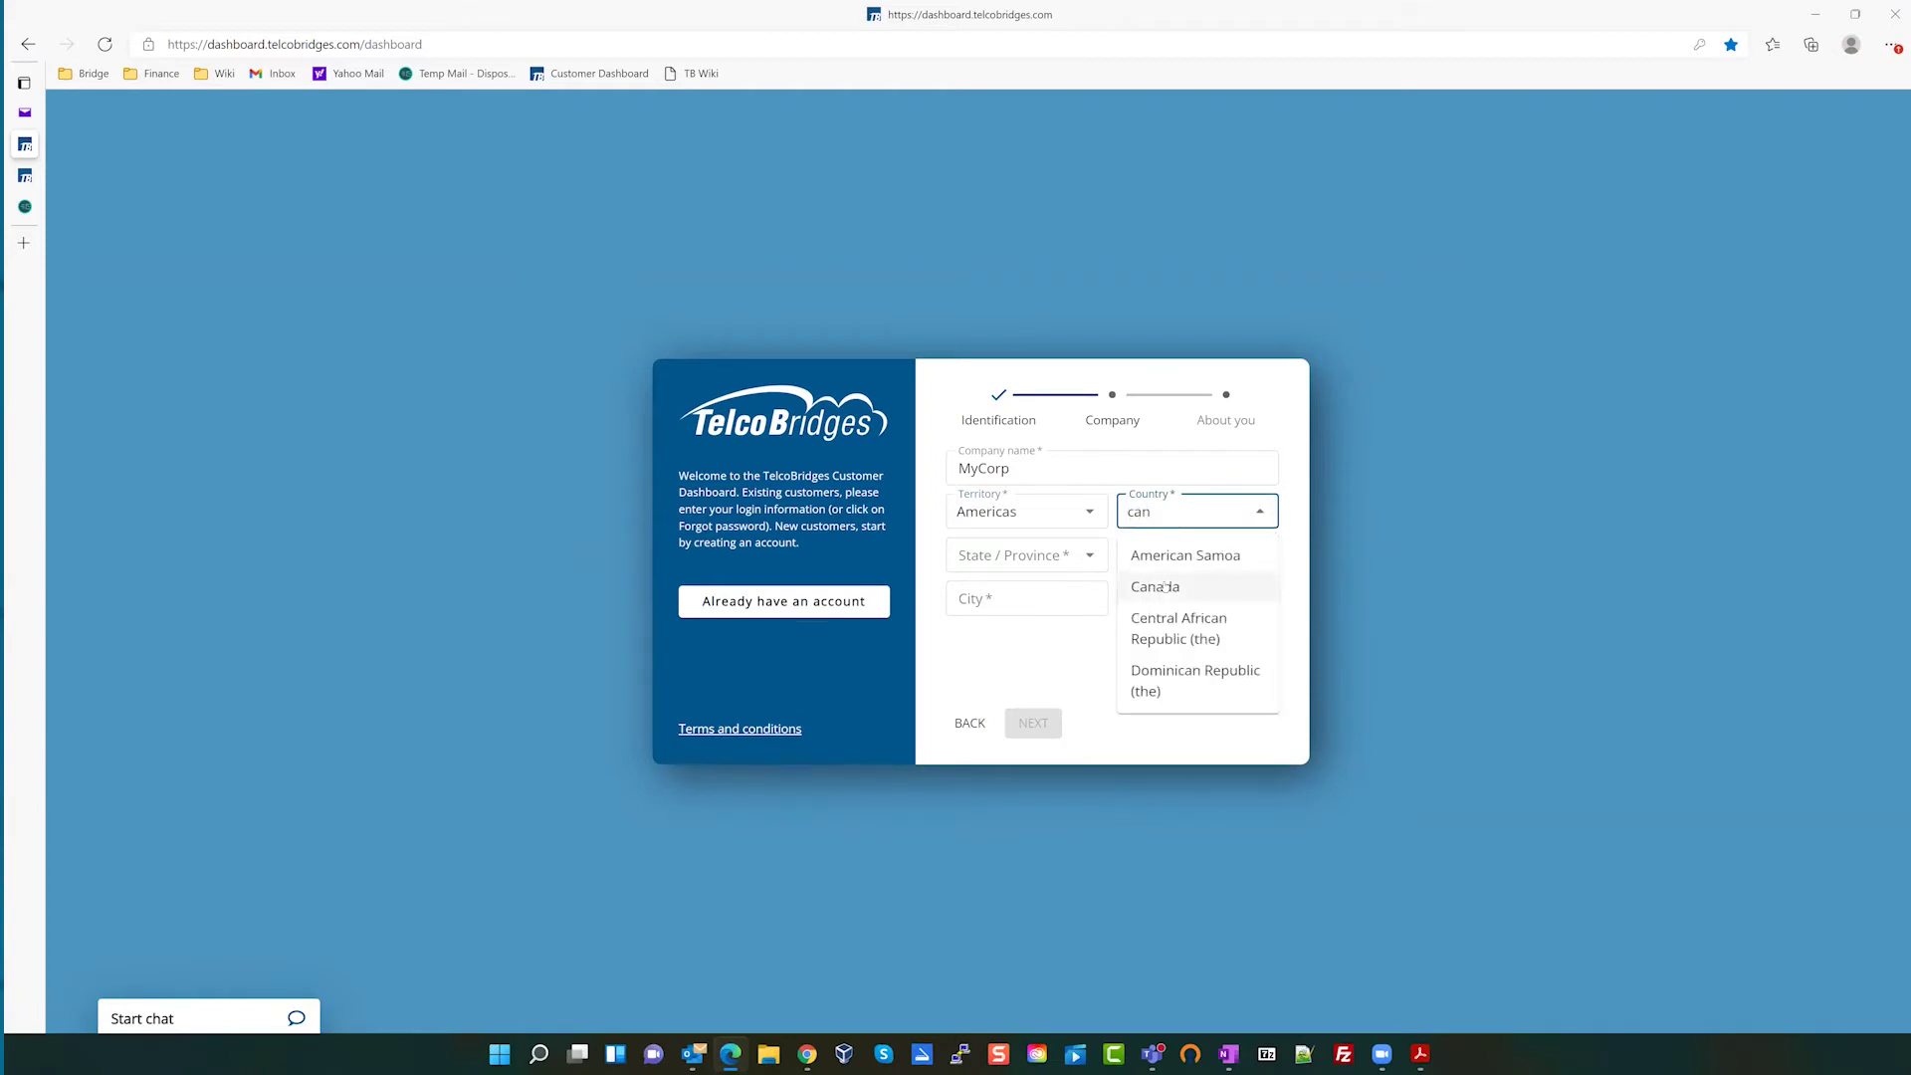
click(1174, 590)
click(1085, 557)
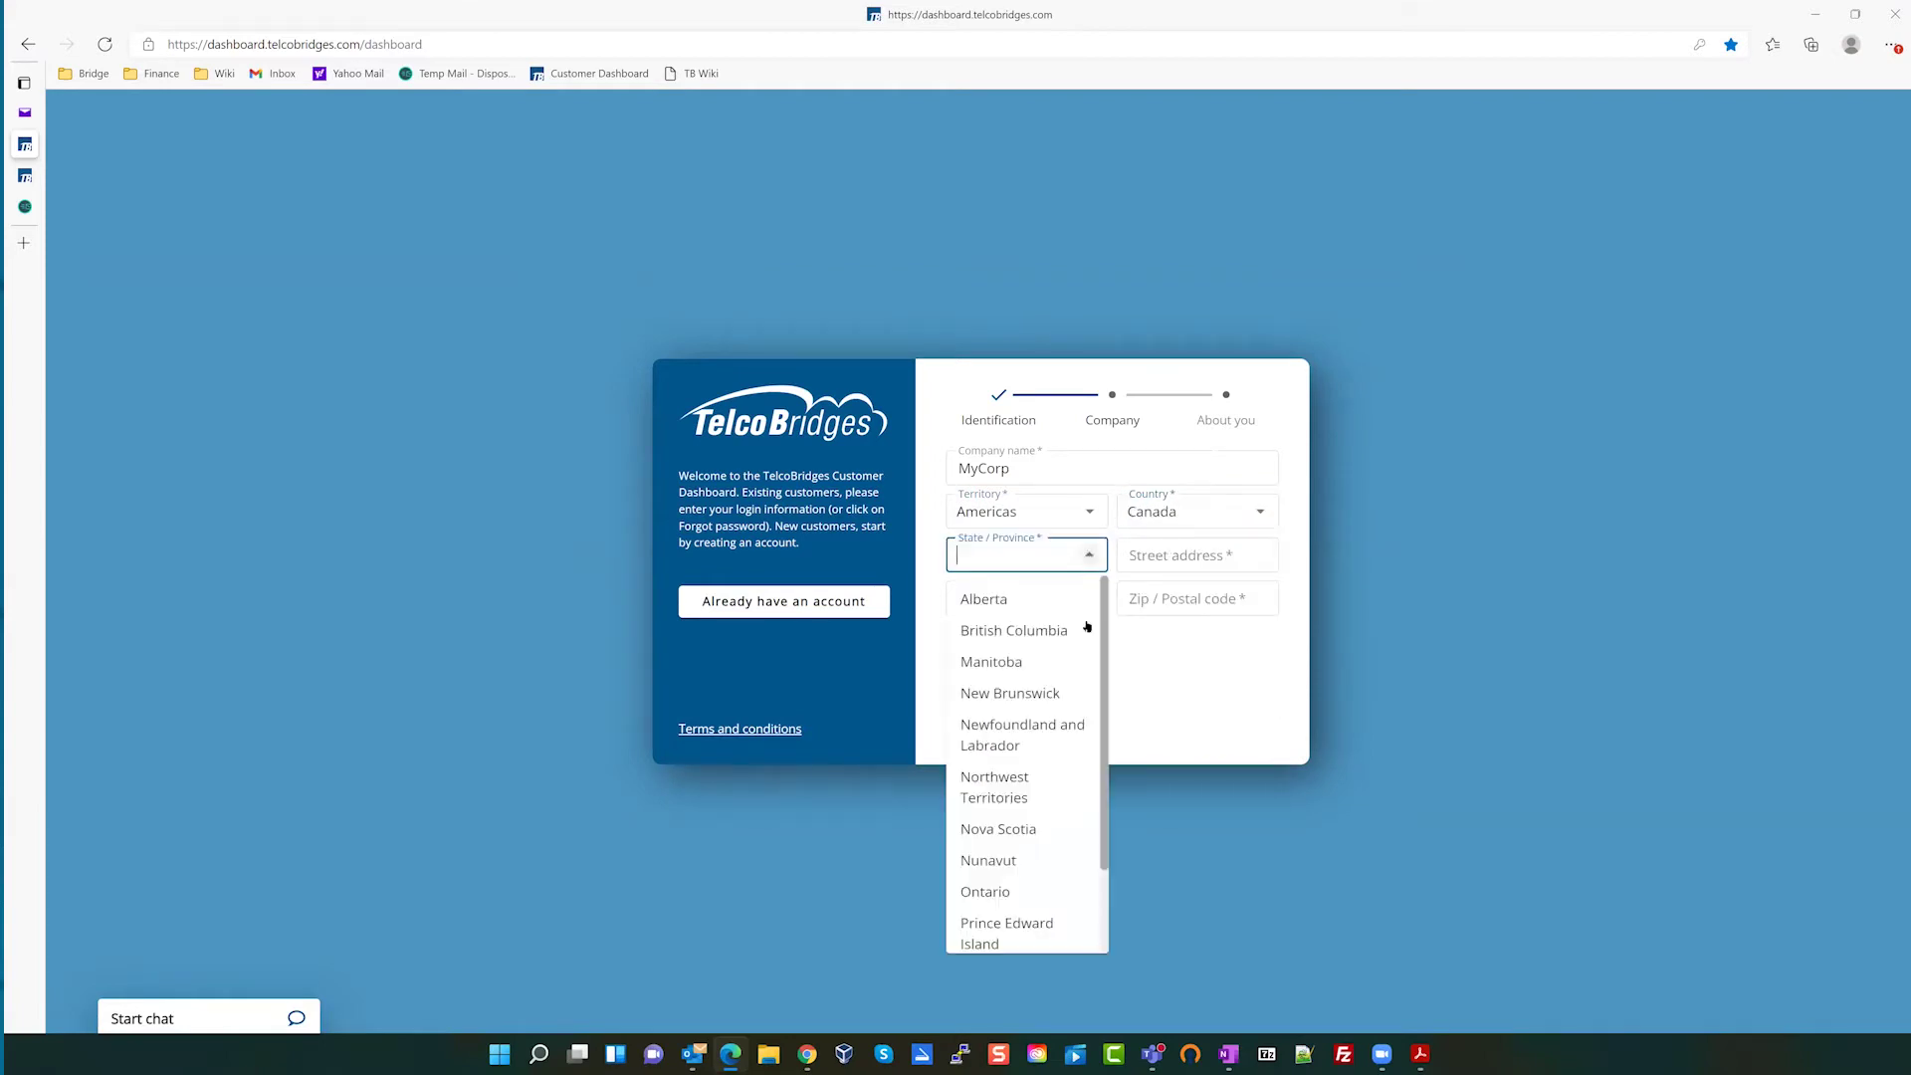
text(q)
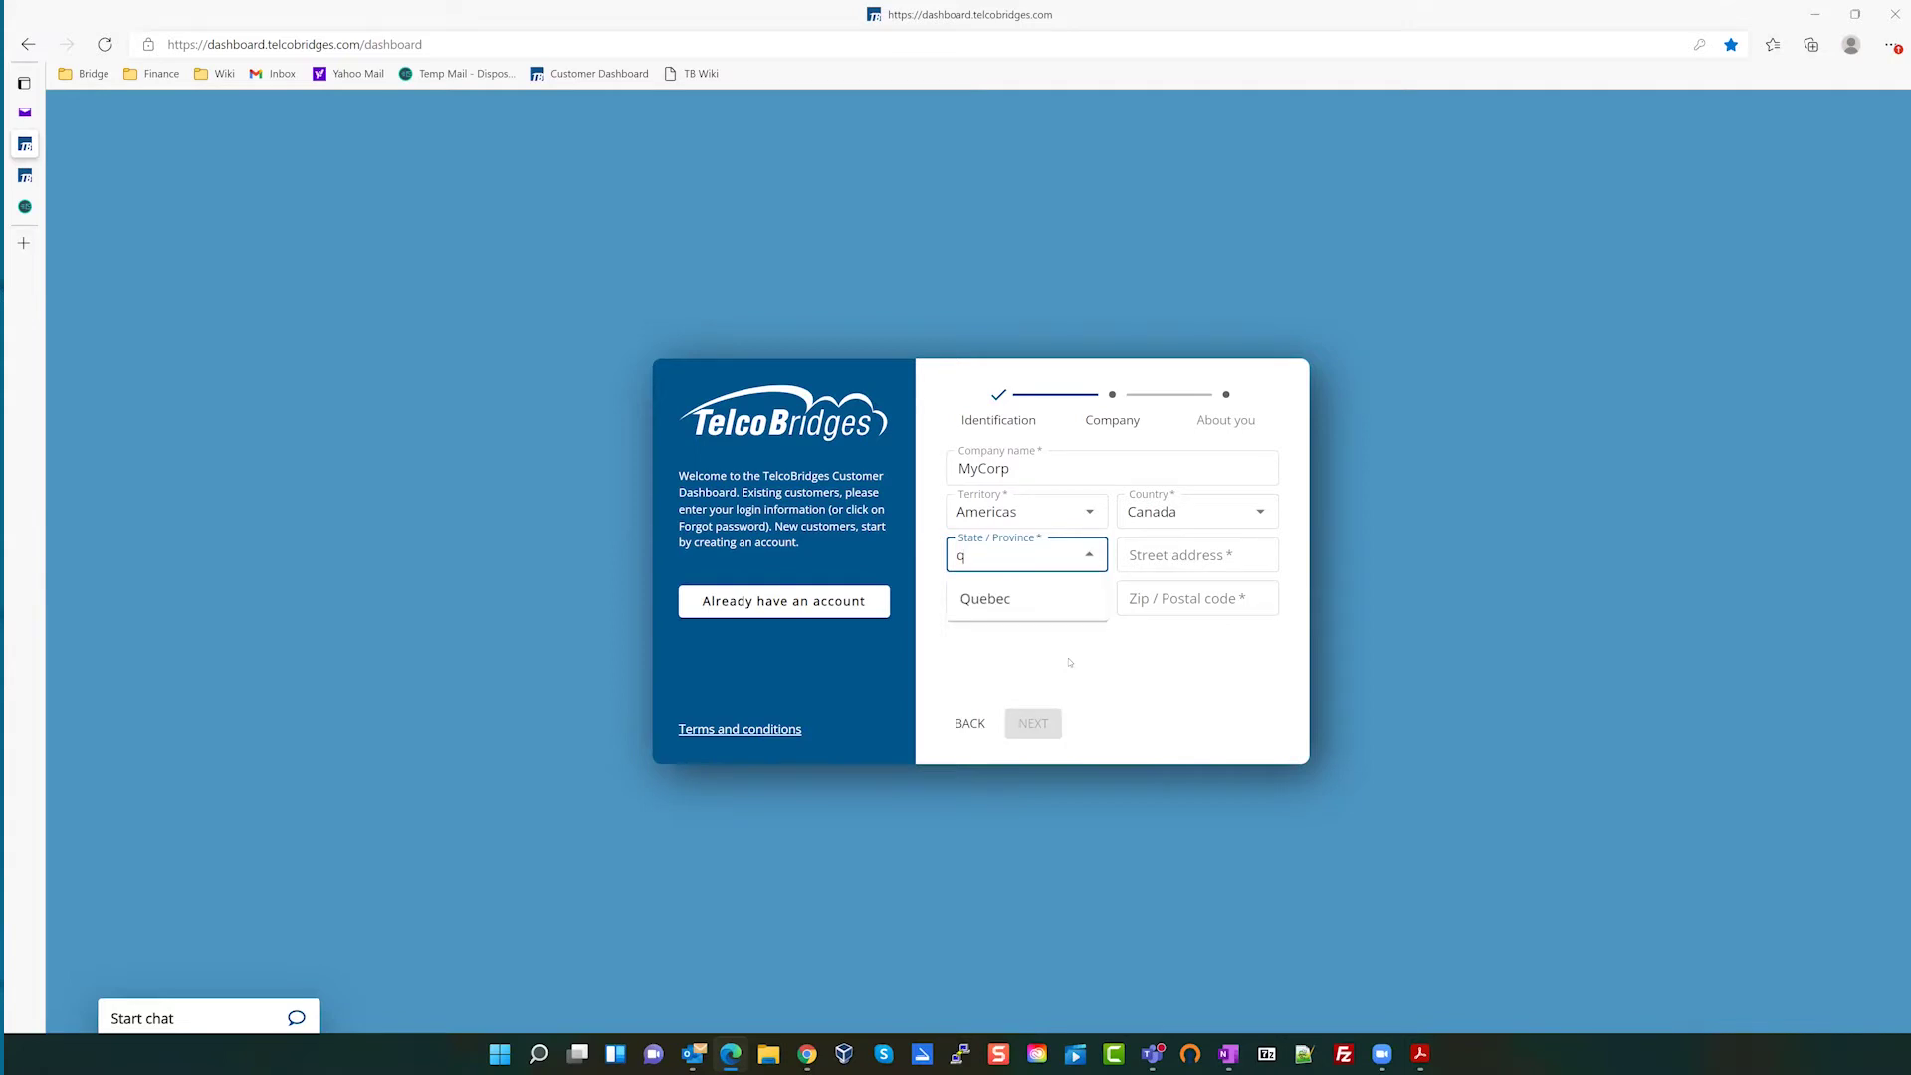
text(u)
click(1043, 598)
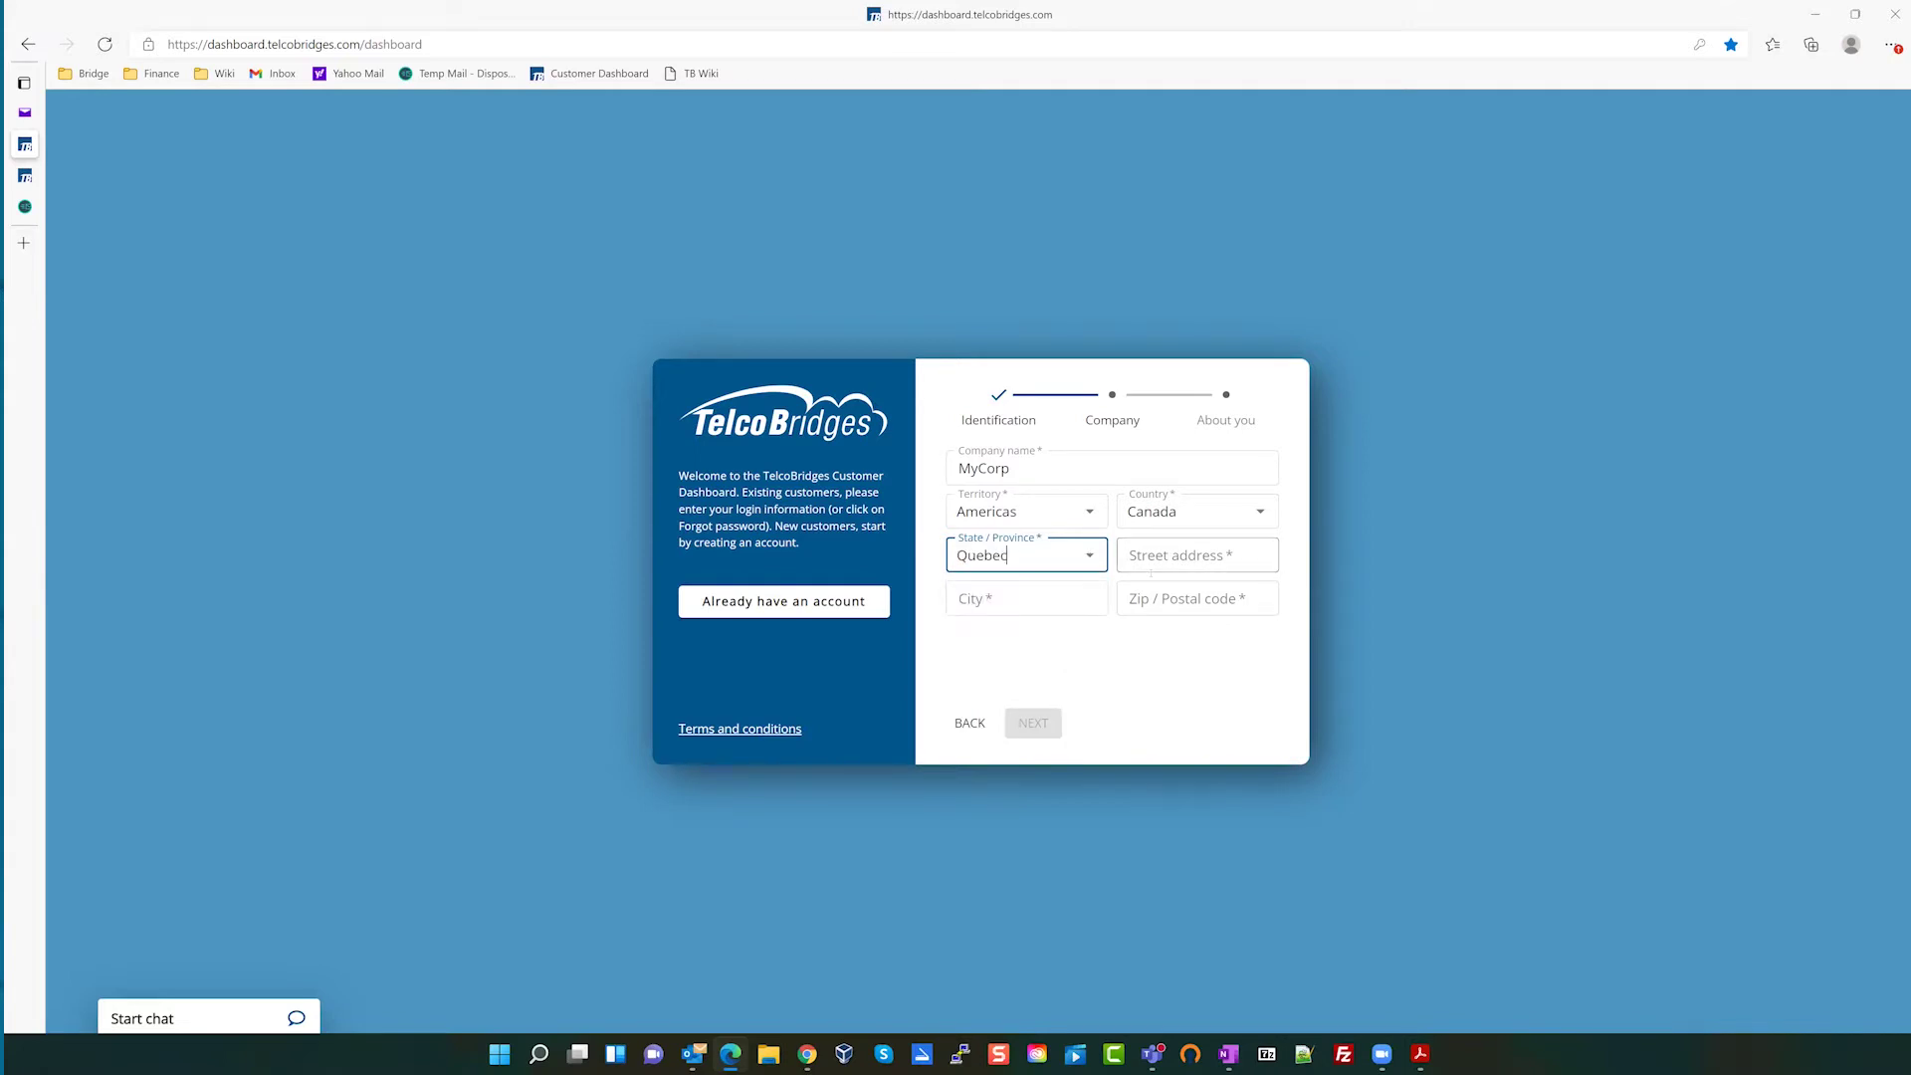
- Enter street '123 elm', autofill city and postal code, and continue to About you
click(1184, 554)
text(123 )
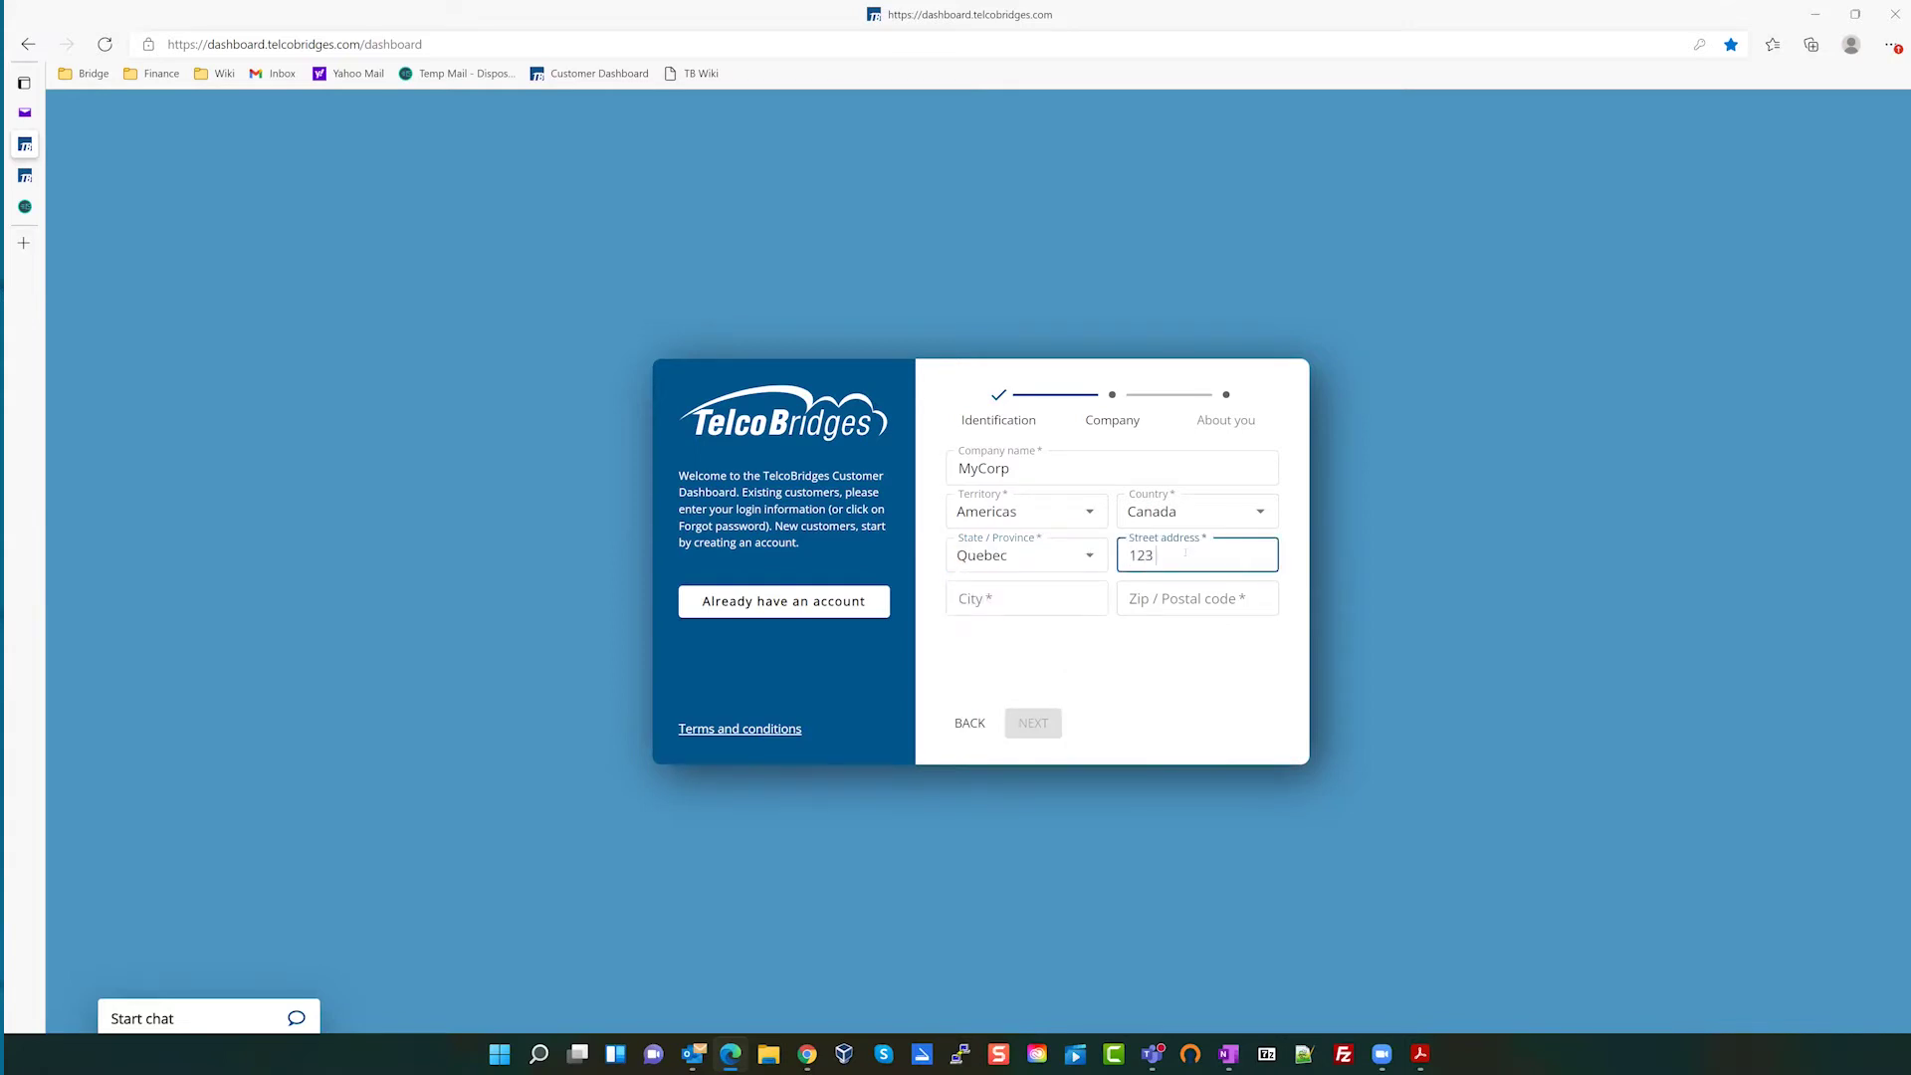
text(elm)
click(1092, 598)
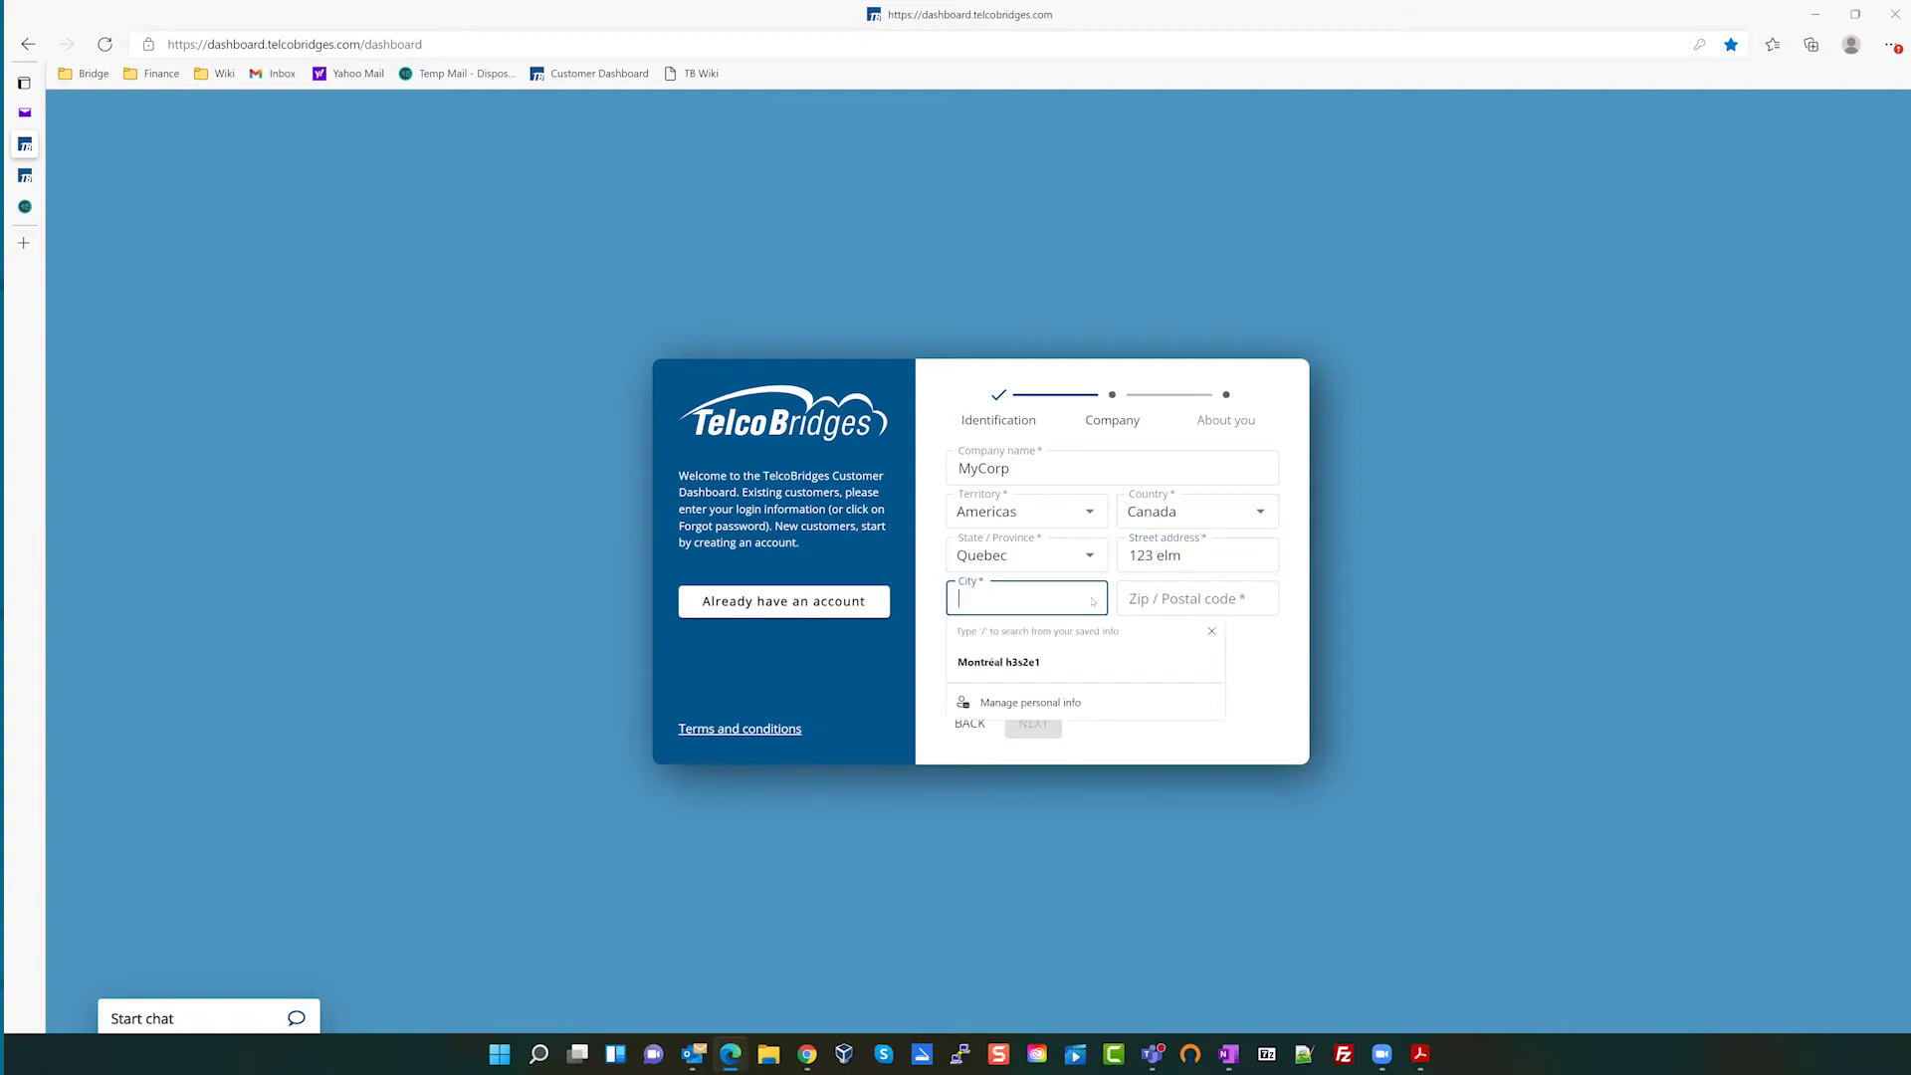
click(1031, 661)
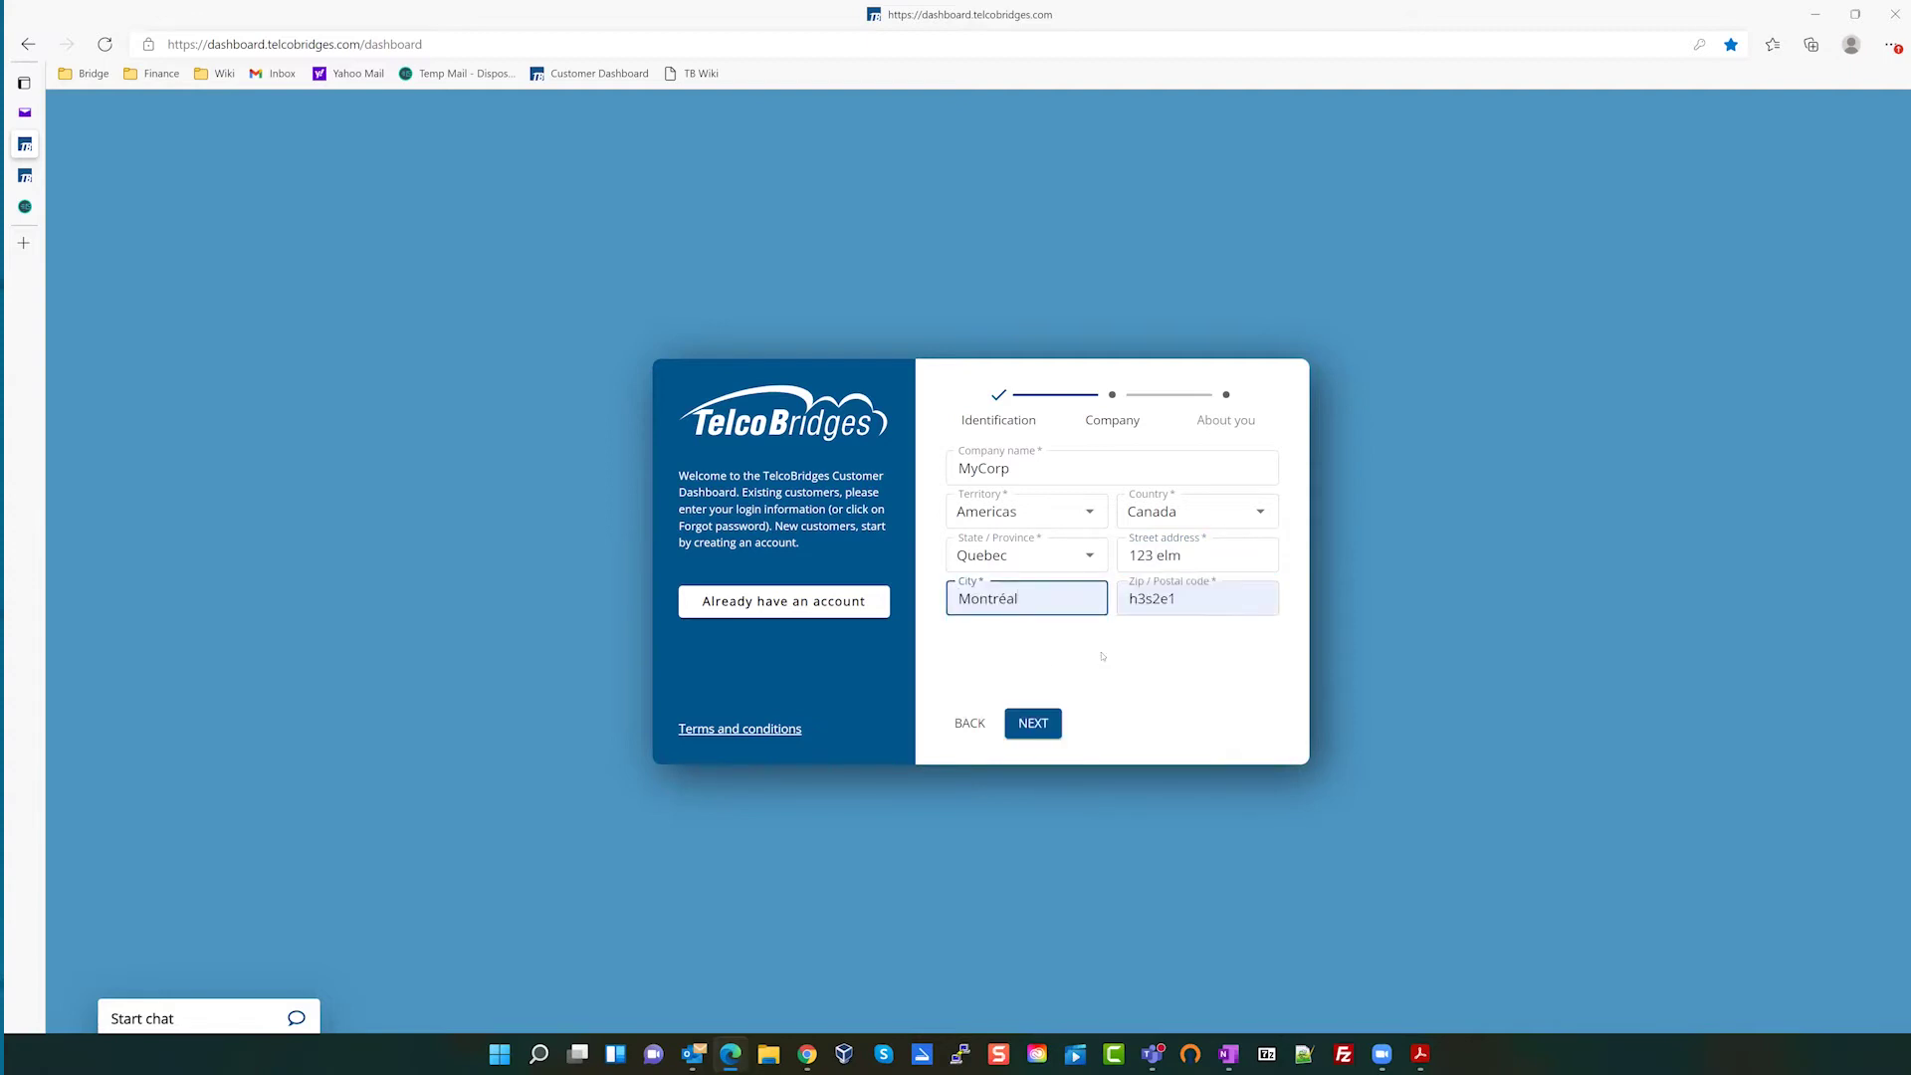
click(1044, 725)
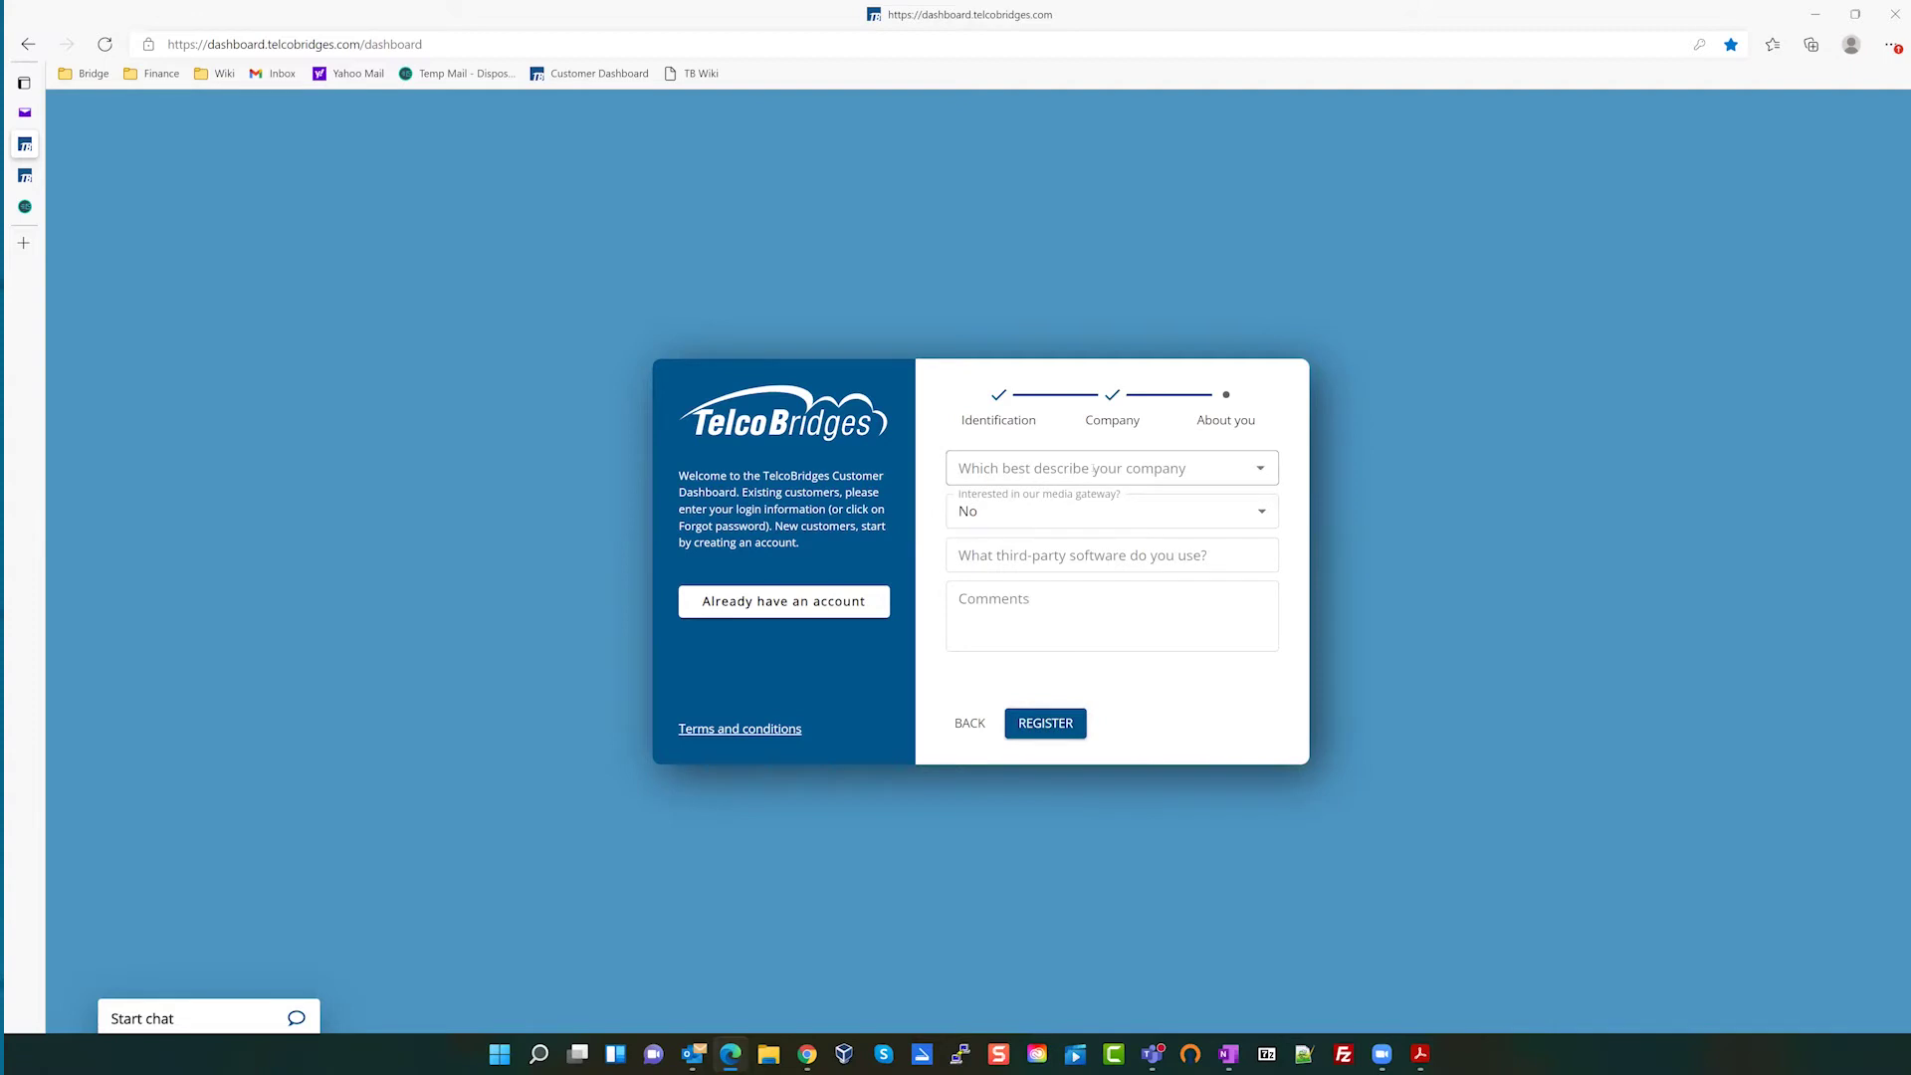
- Set the company type to Consultant, register the account, and dismiss the success dialog
click(1263, 479)
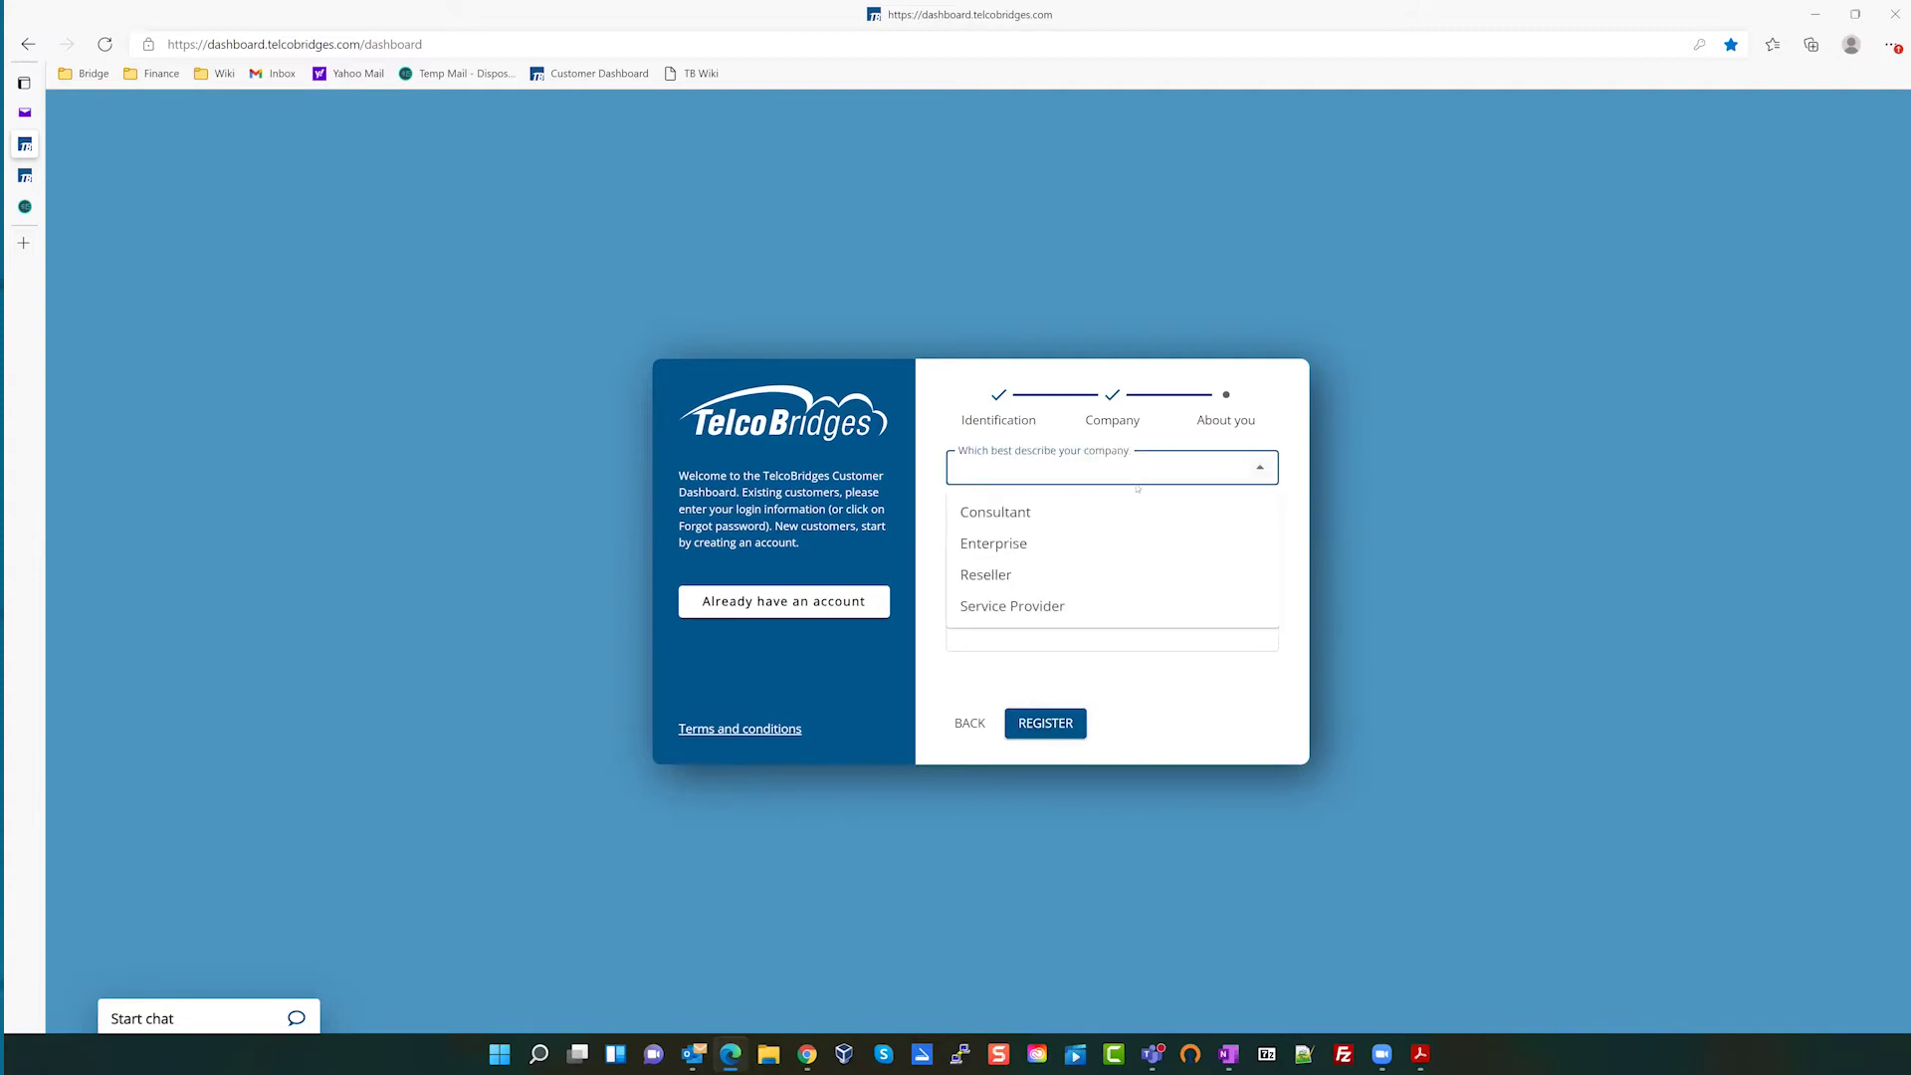
click(1004, 514)
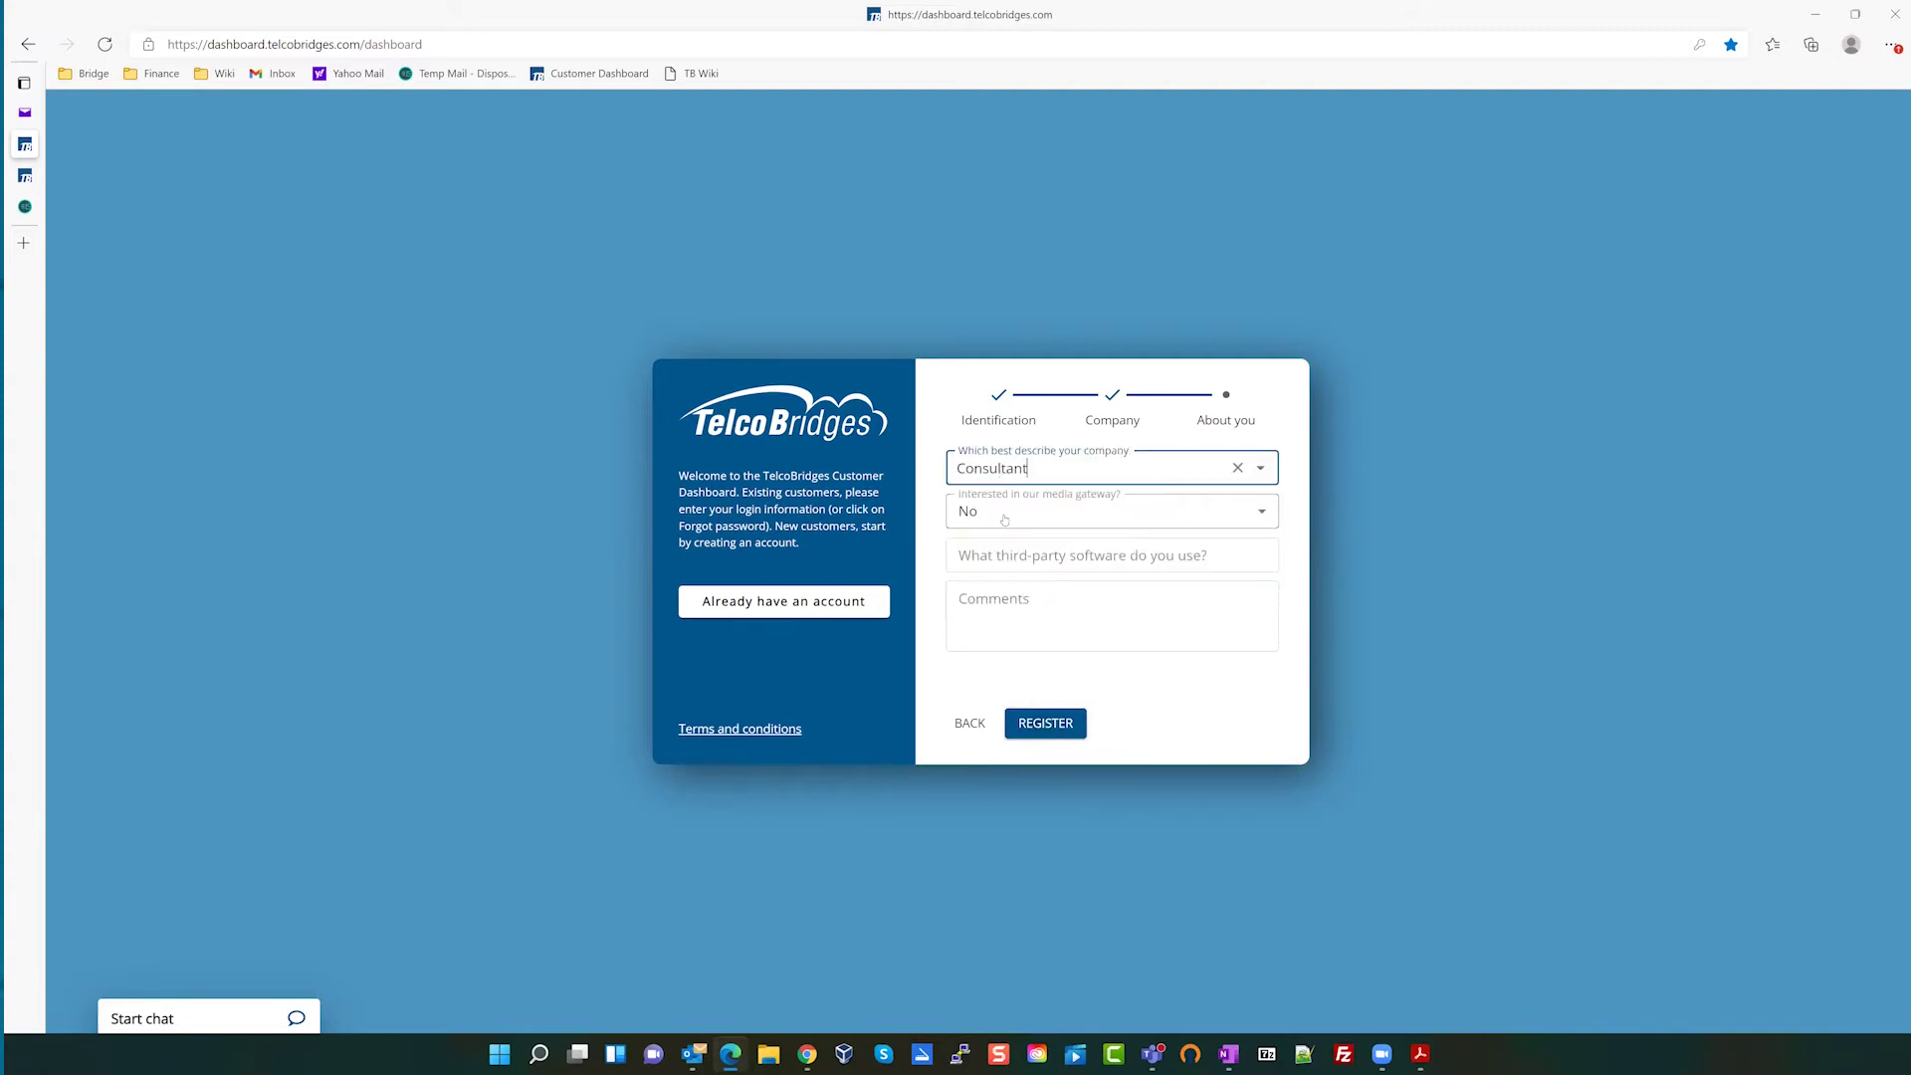
click(1067, 728)
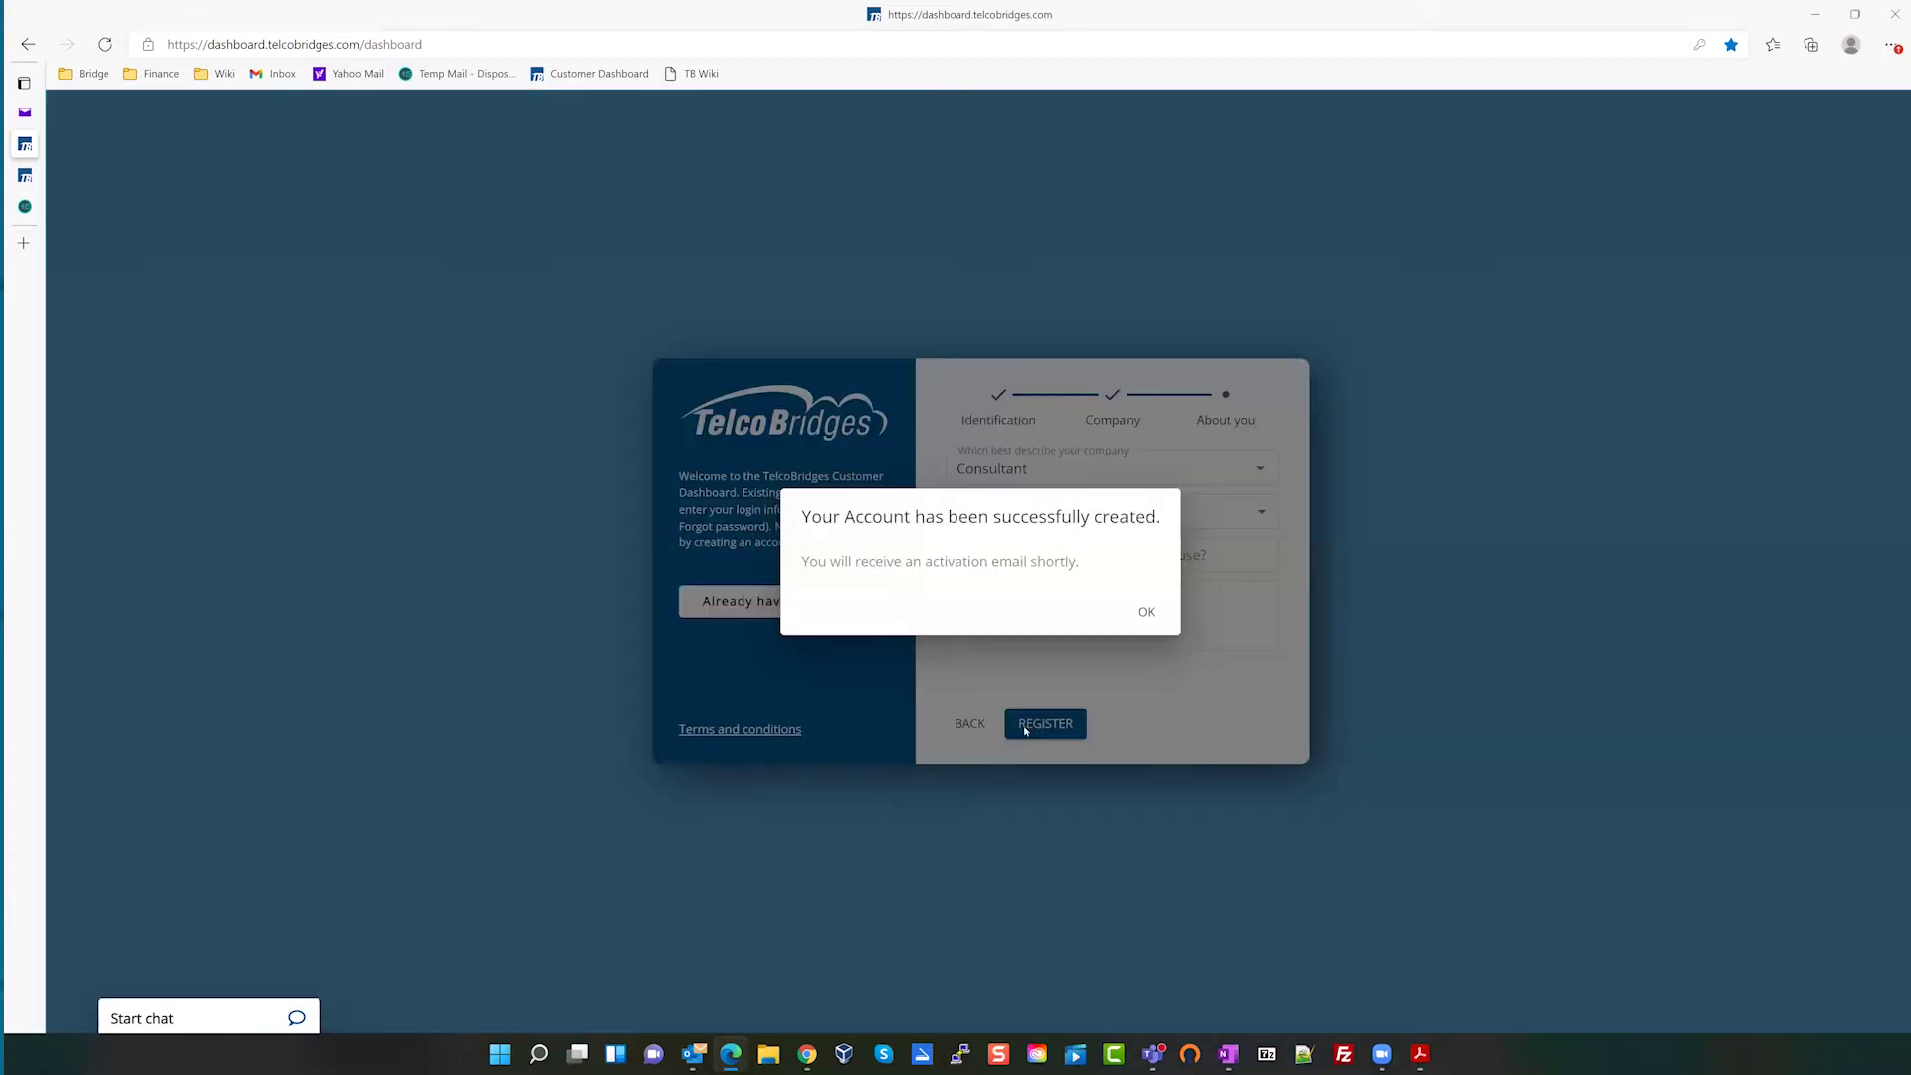
click(1145, 612)
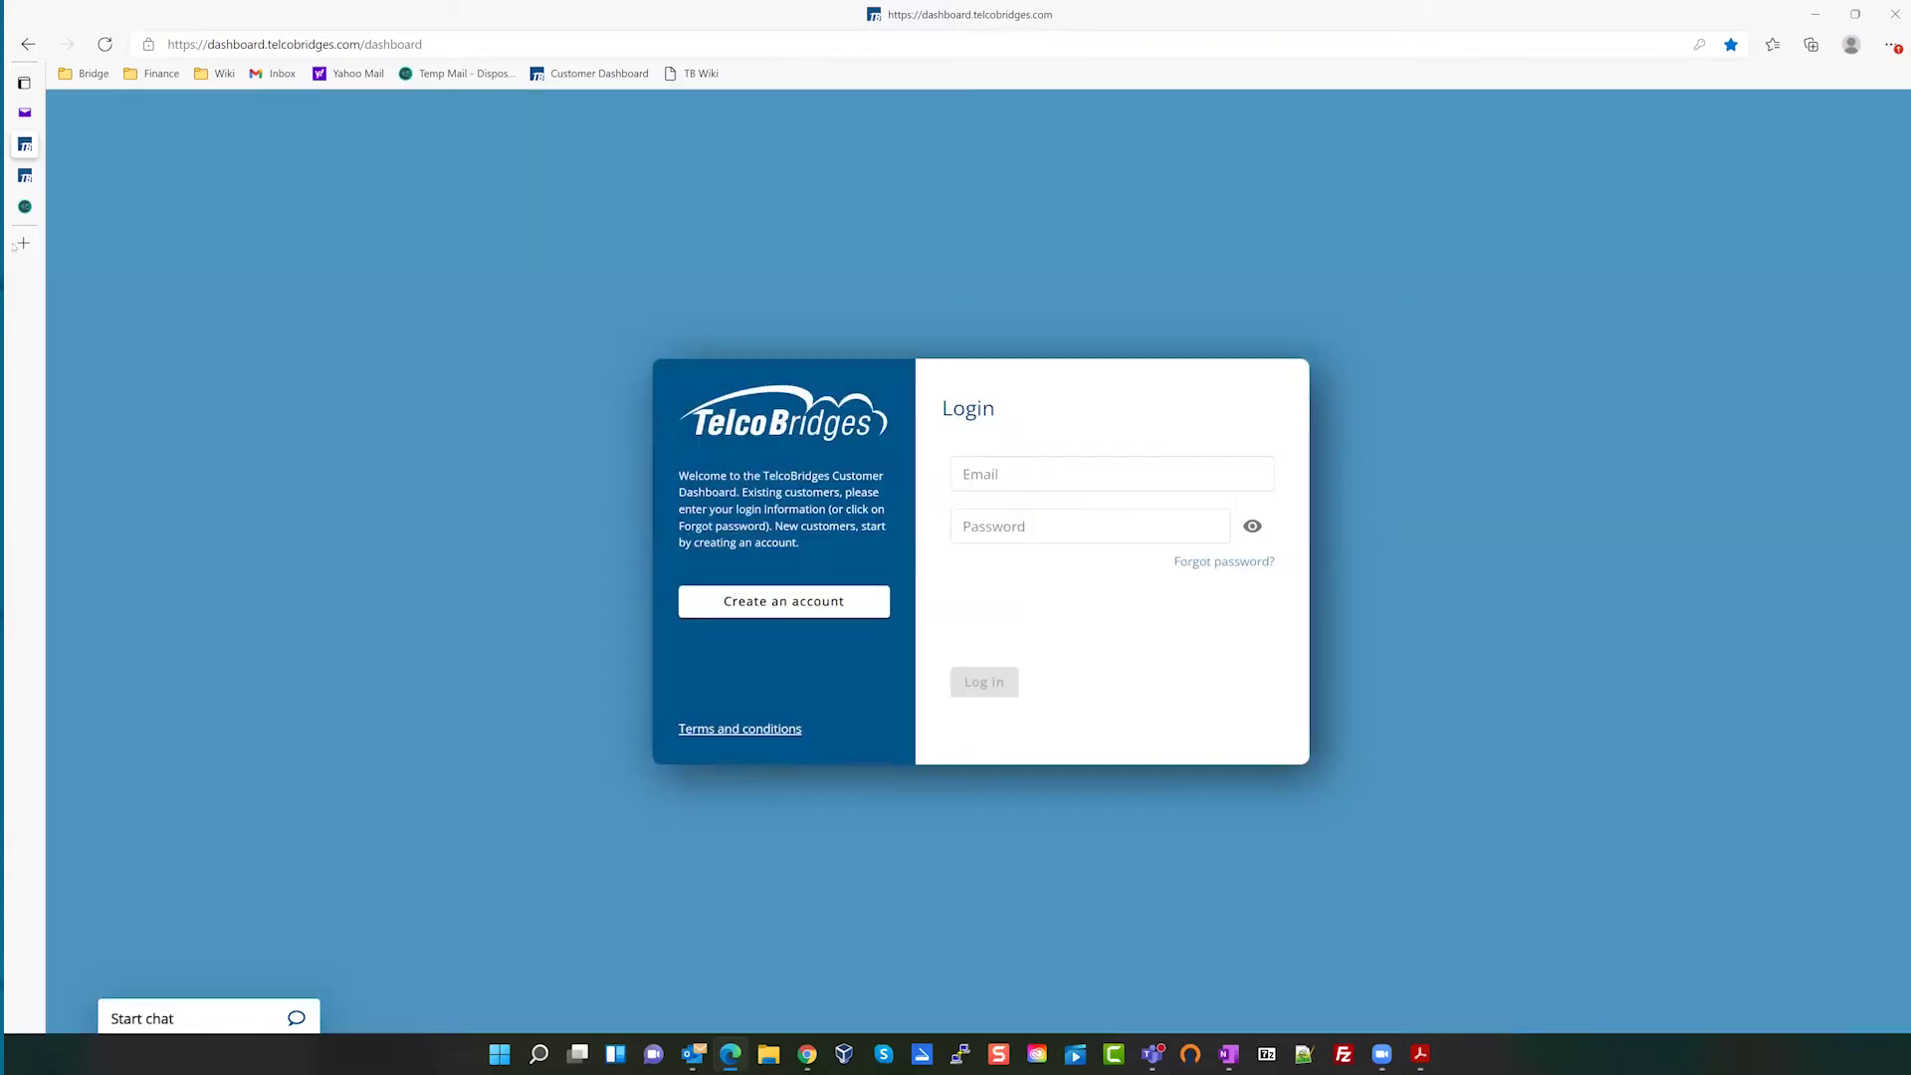
- Open a new browser tab and go to the Gmail inbox via its bookmark
mouse_move(24, 245)
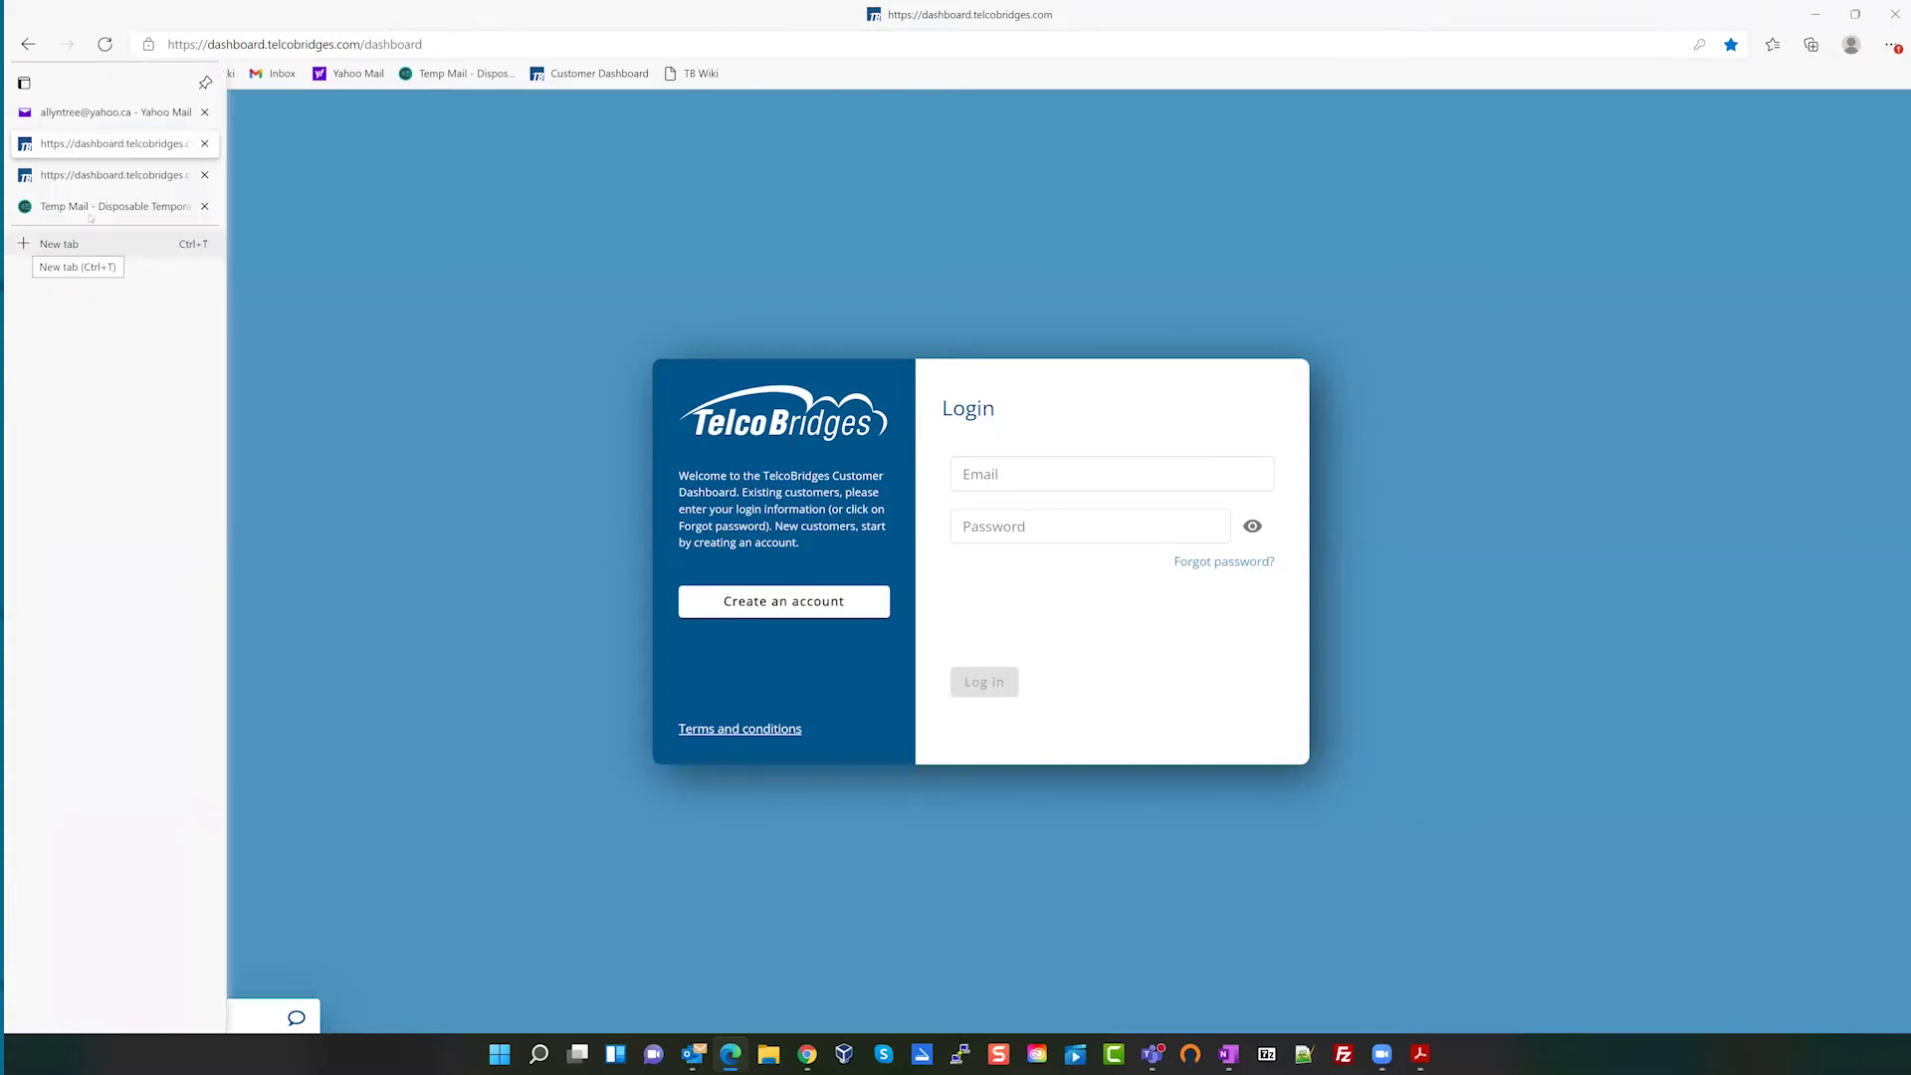
key(ctrl+t)
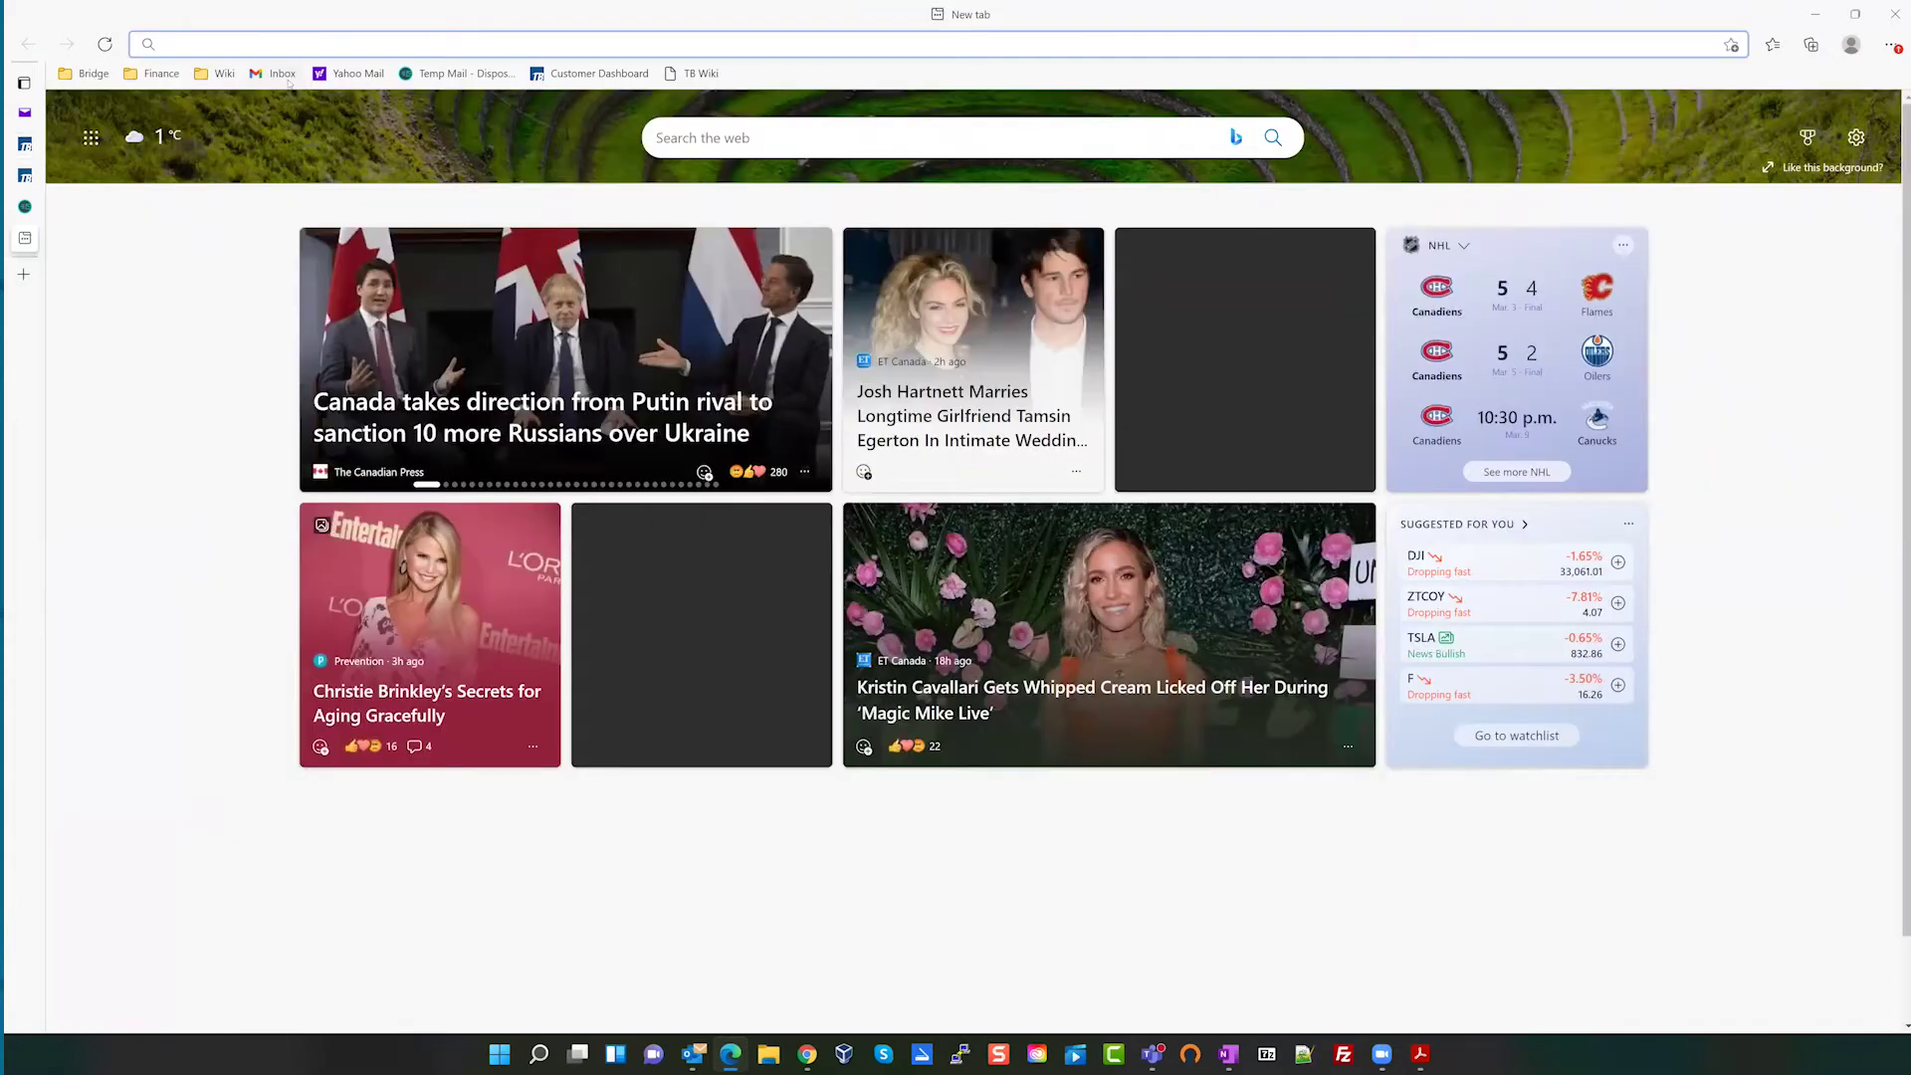
click(283, 73)
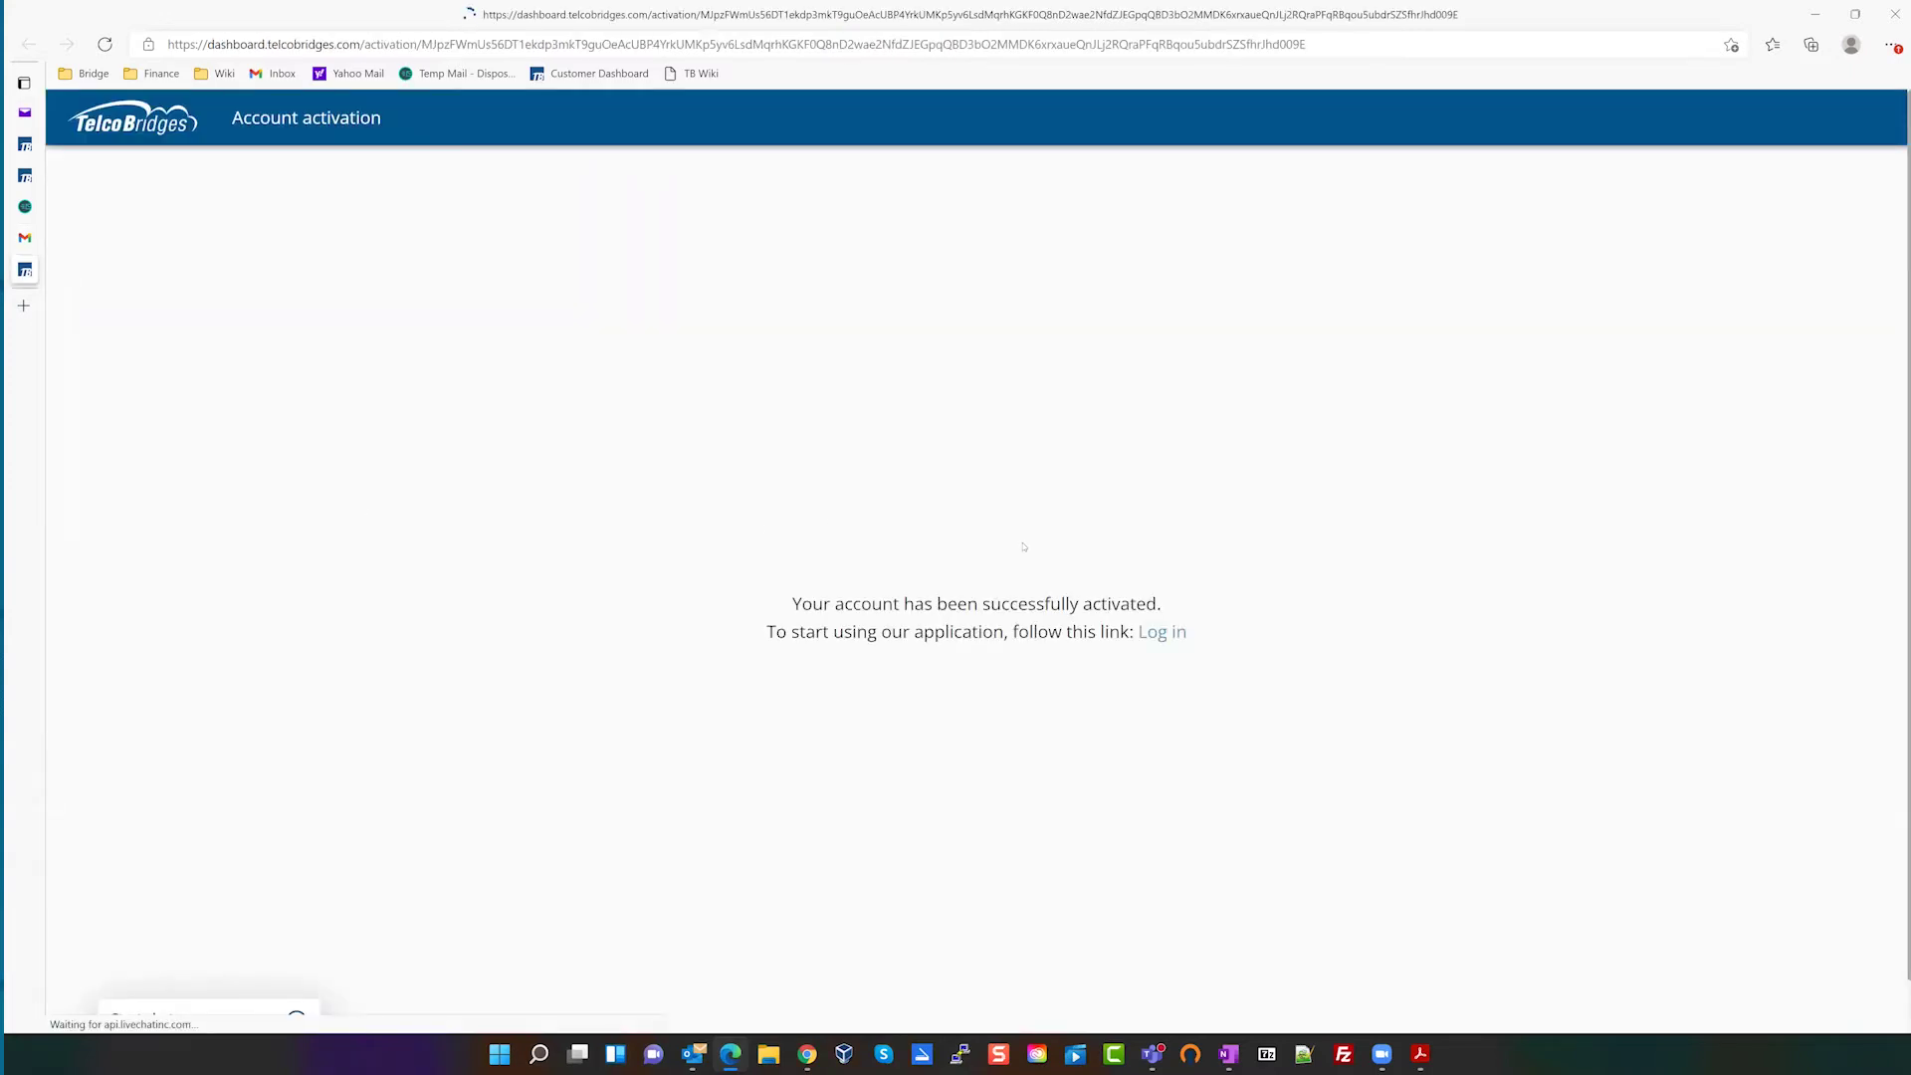
- Sign in to the newly activated account with its saved email and password, then open the account menu
click(1160, 633)
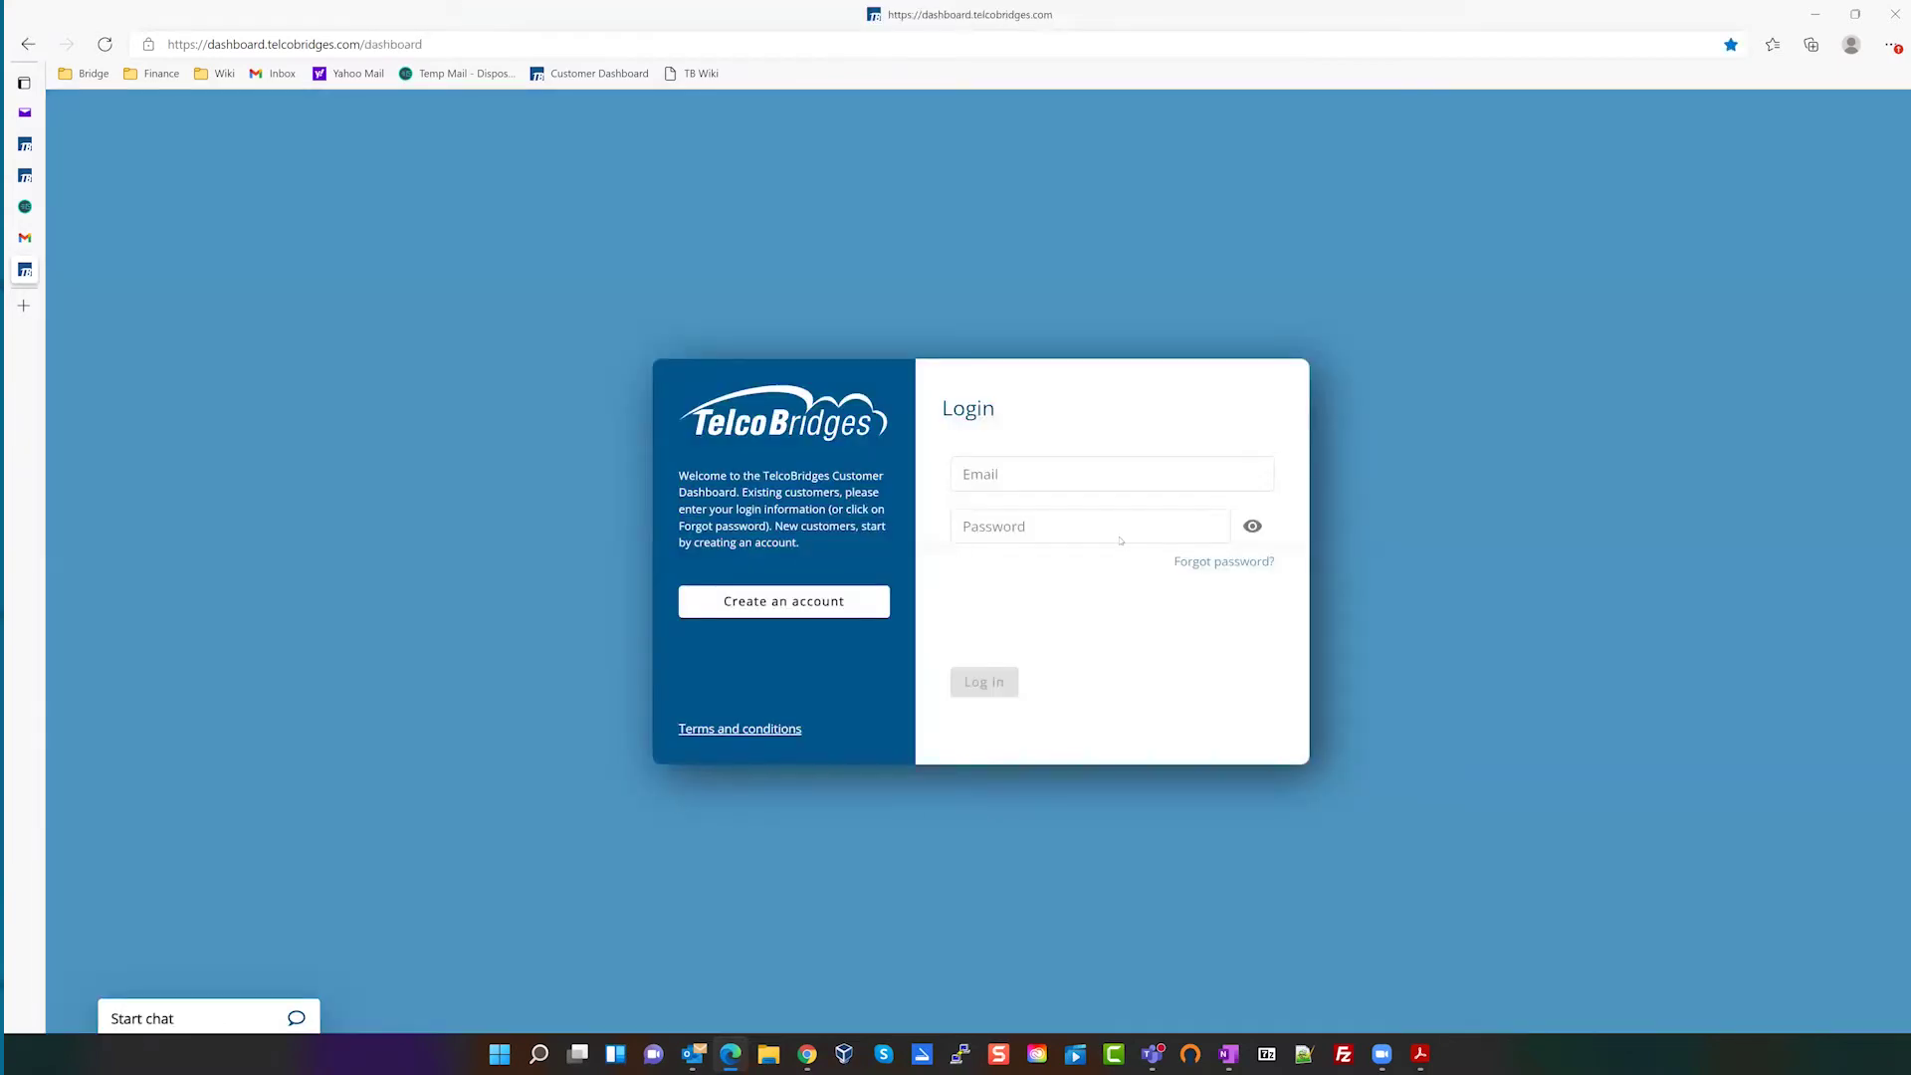
click(1111, 471)
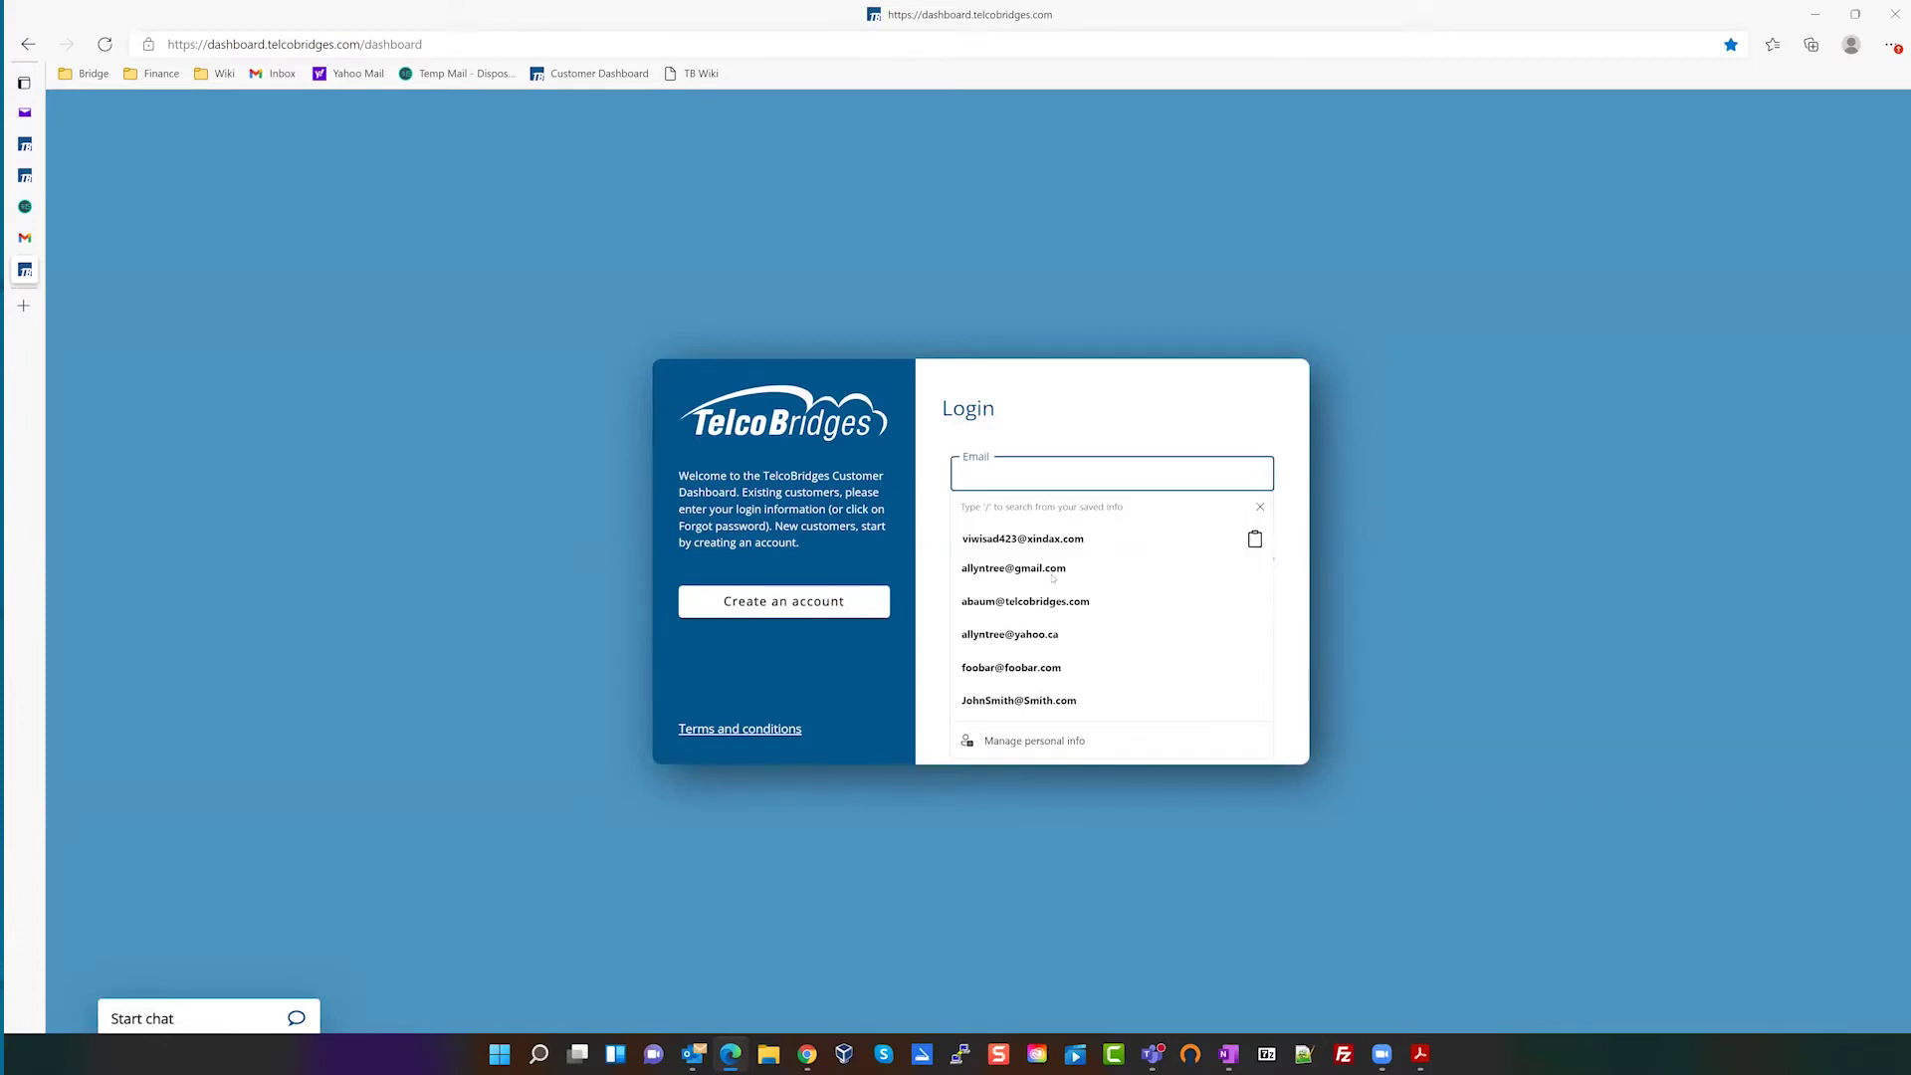
key(Down)
key(Down)
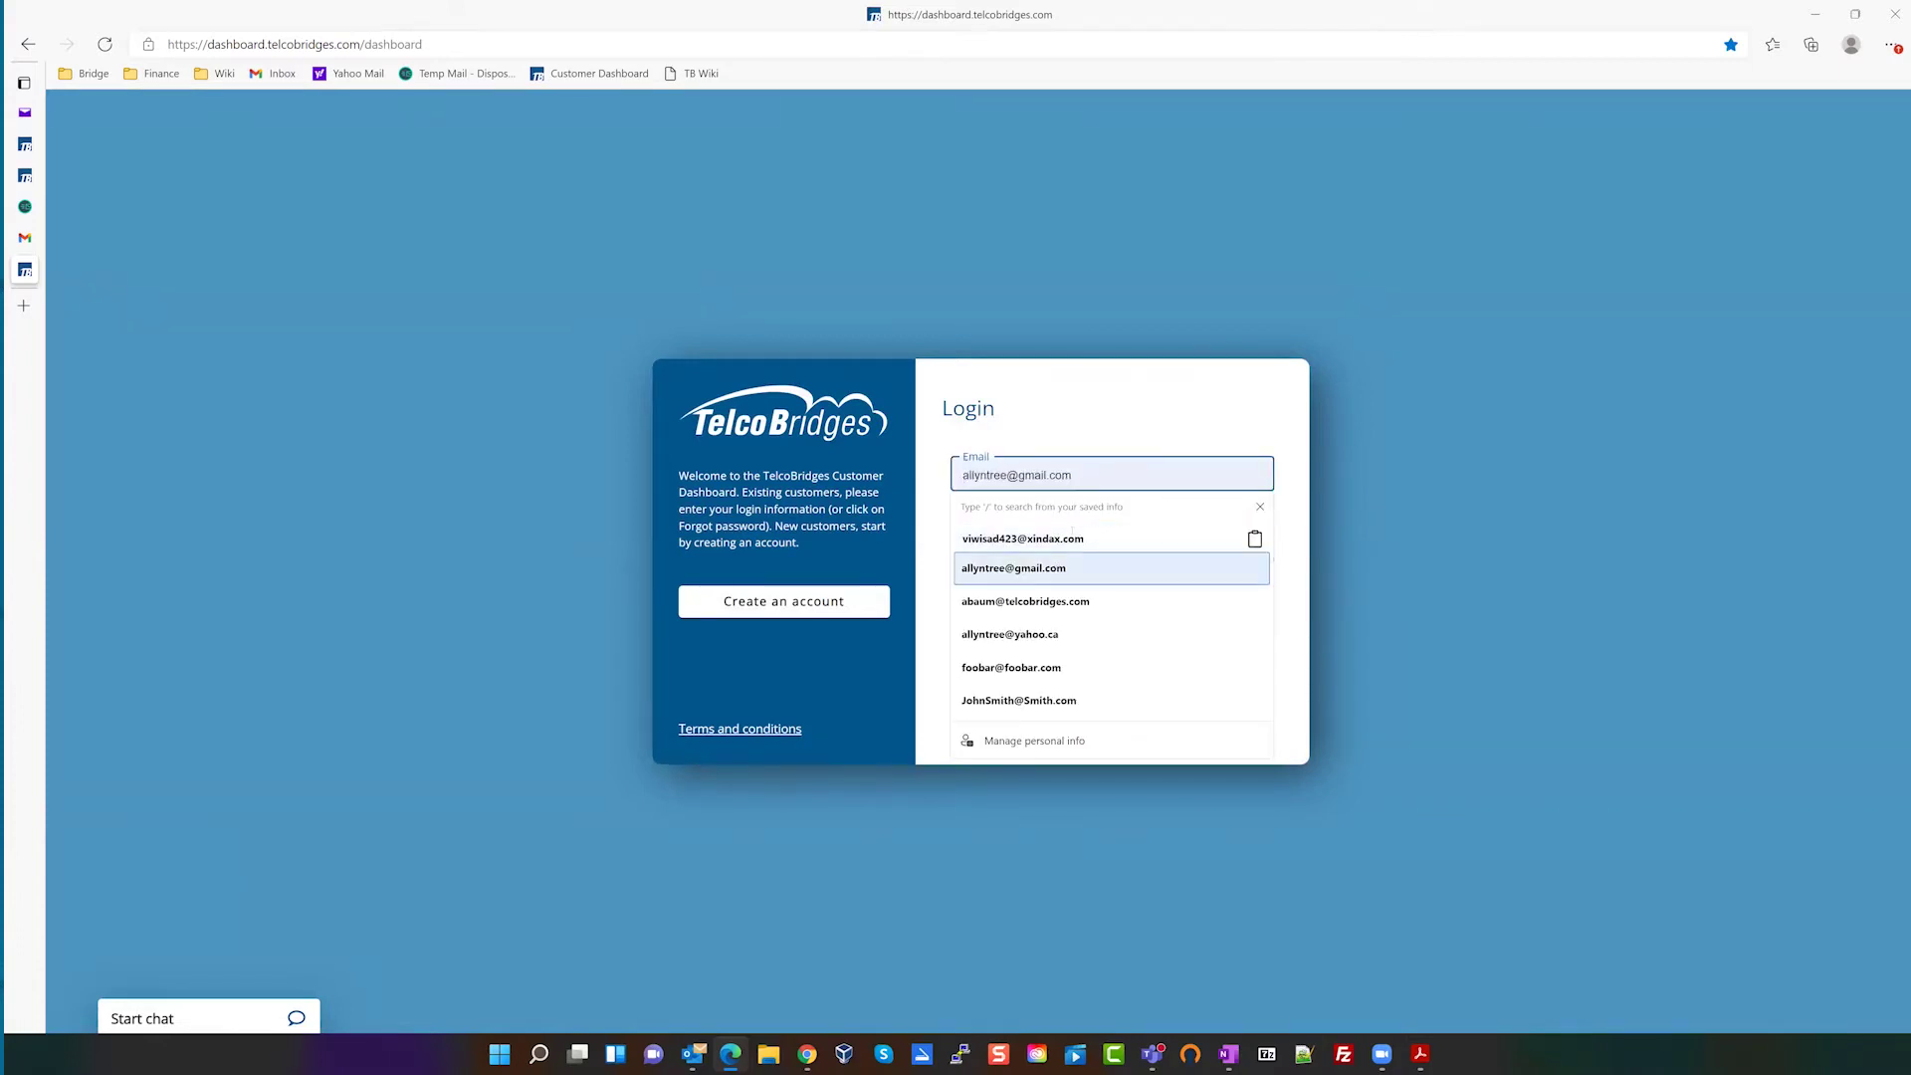
key(Return)
text(xxxx)
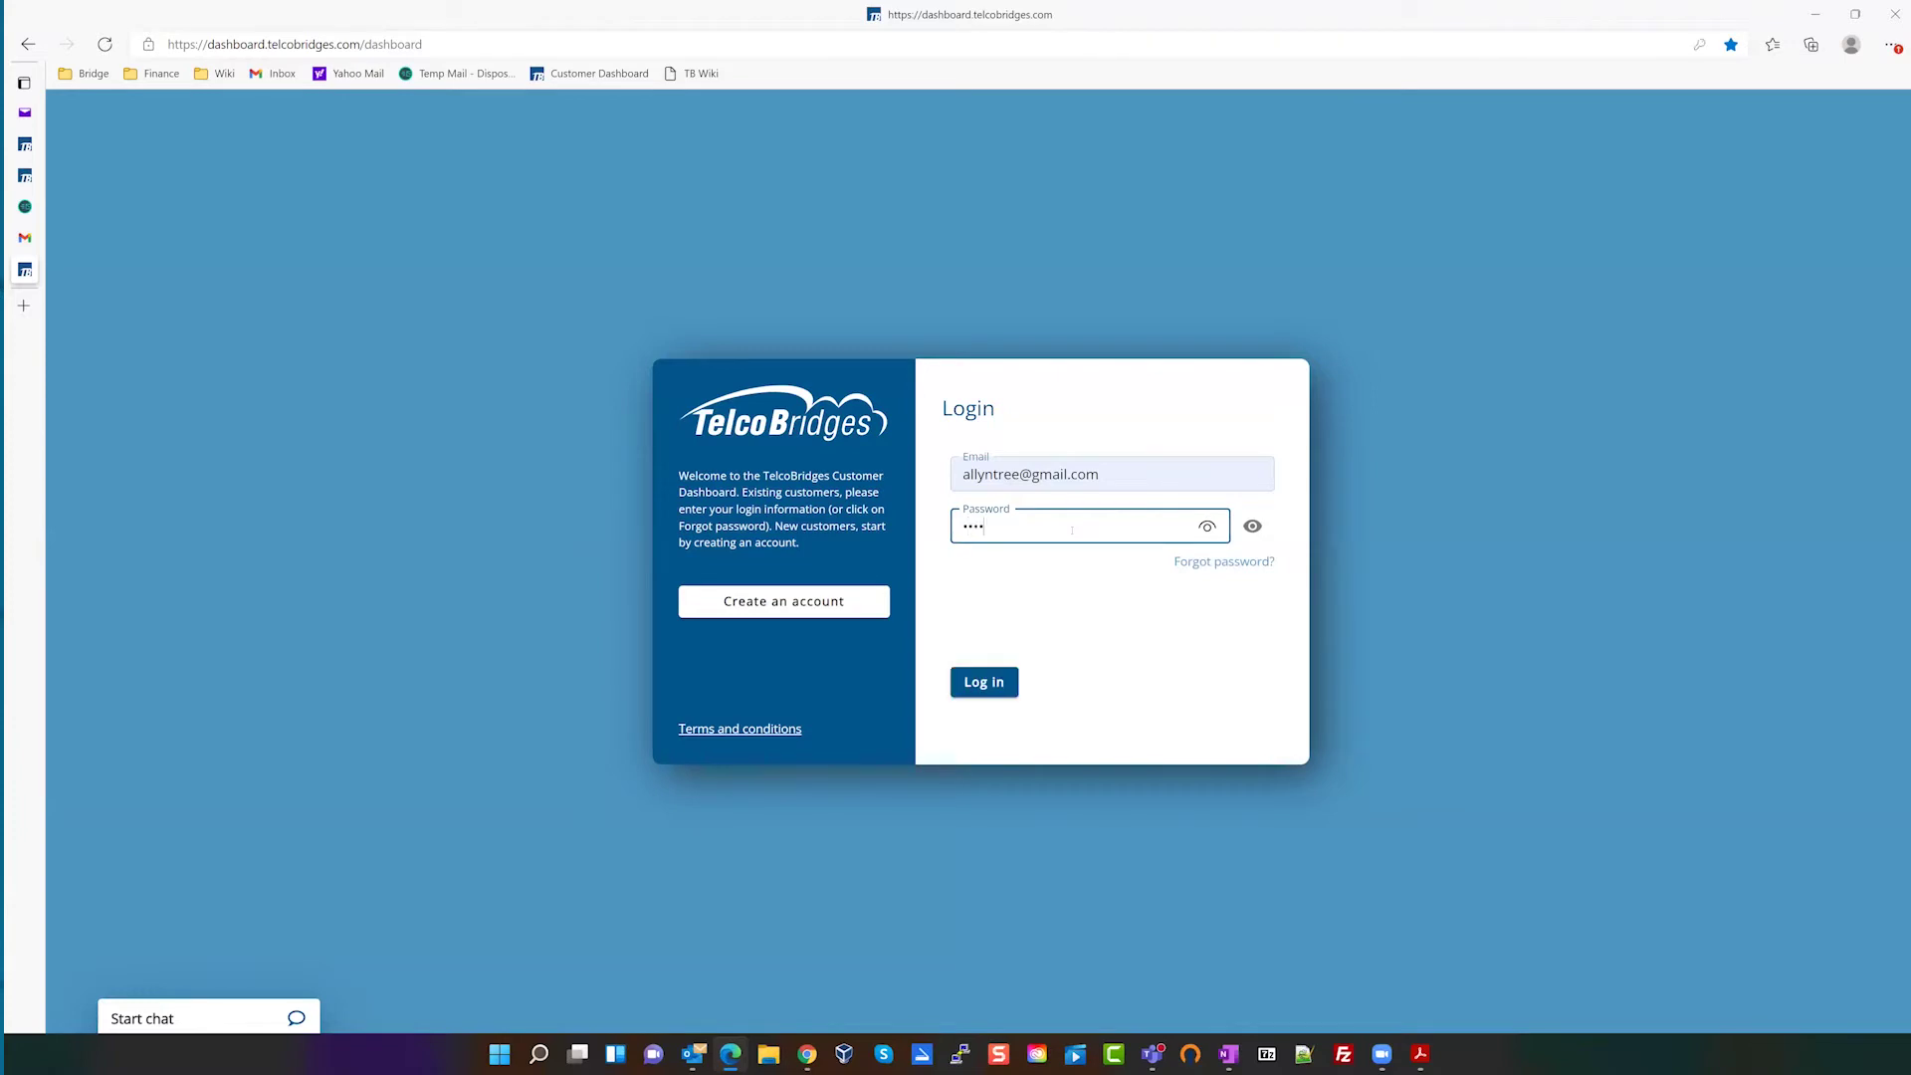
text(xxxx)
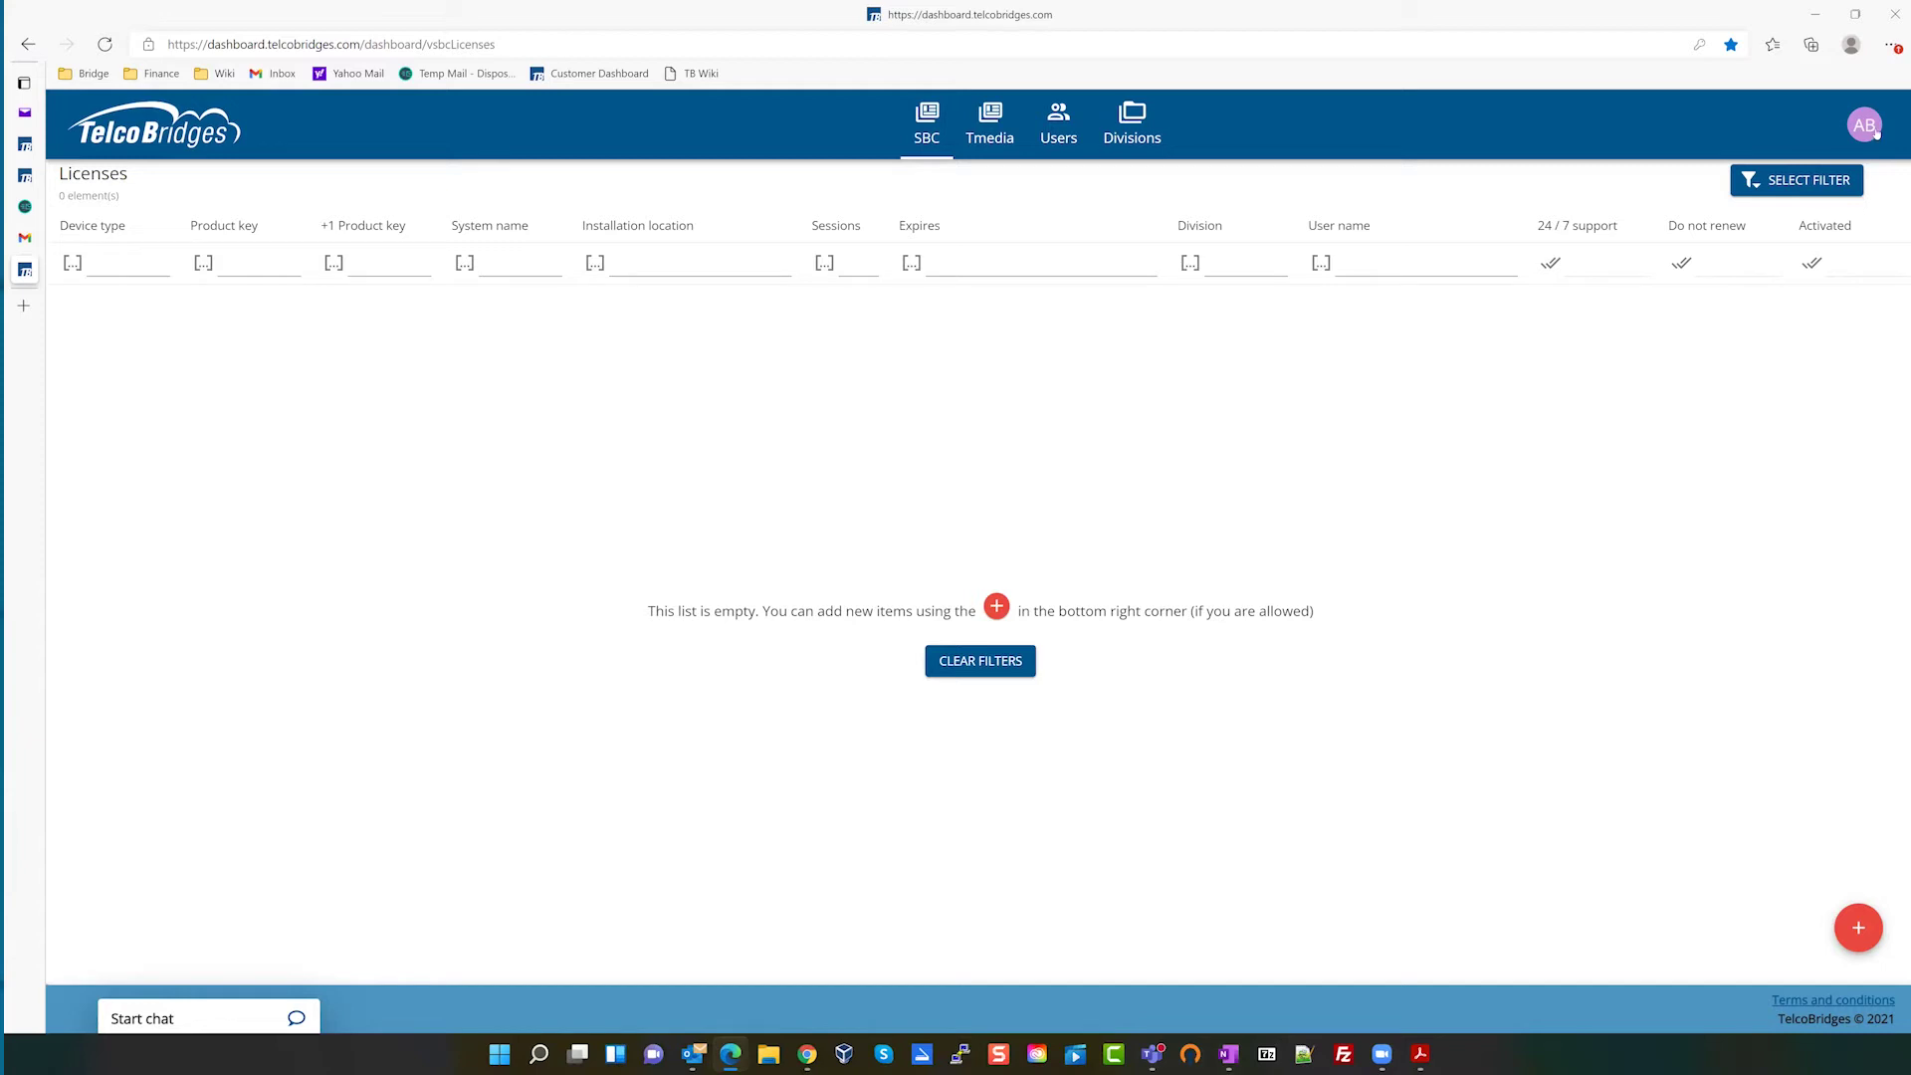
click(1865, 126)
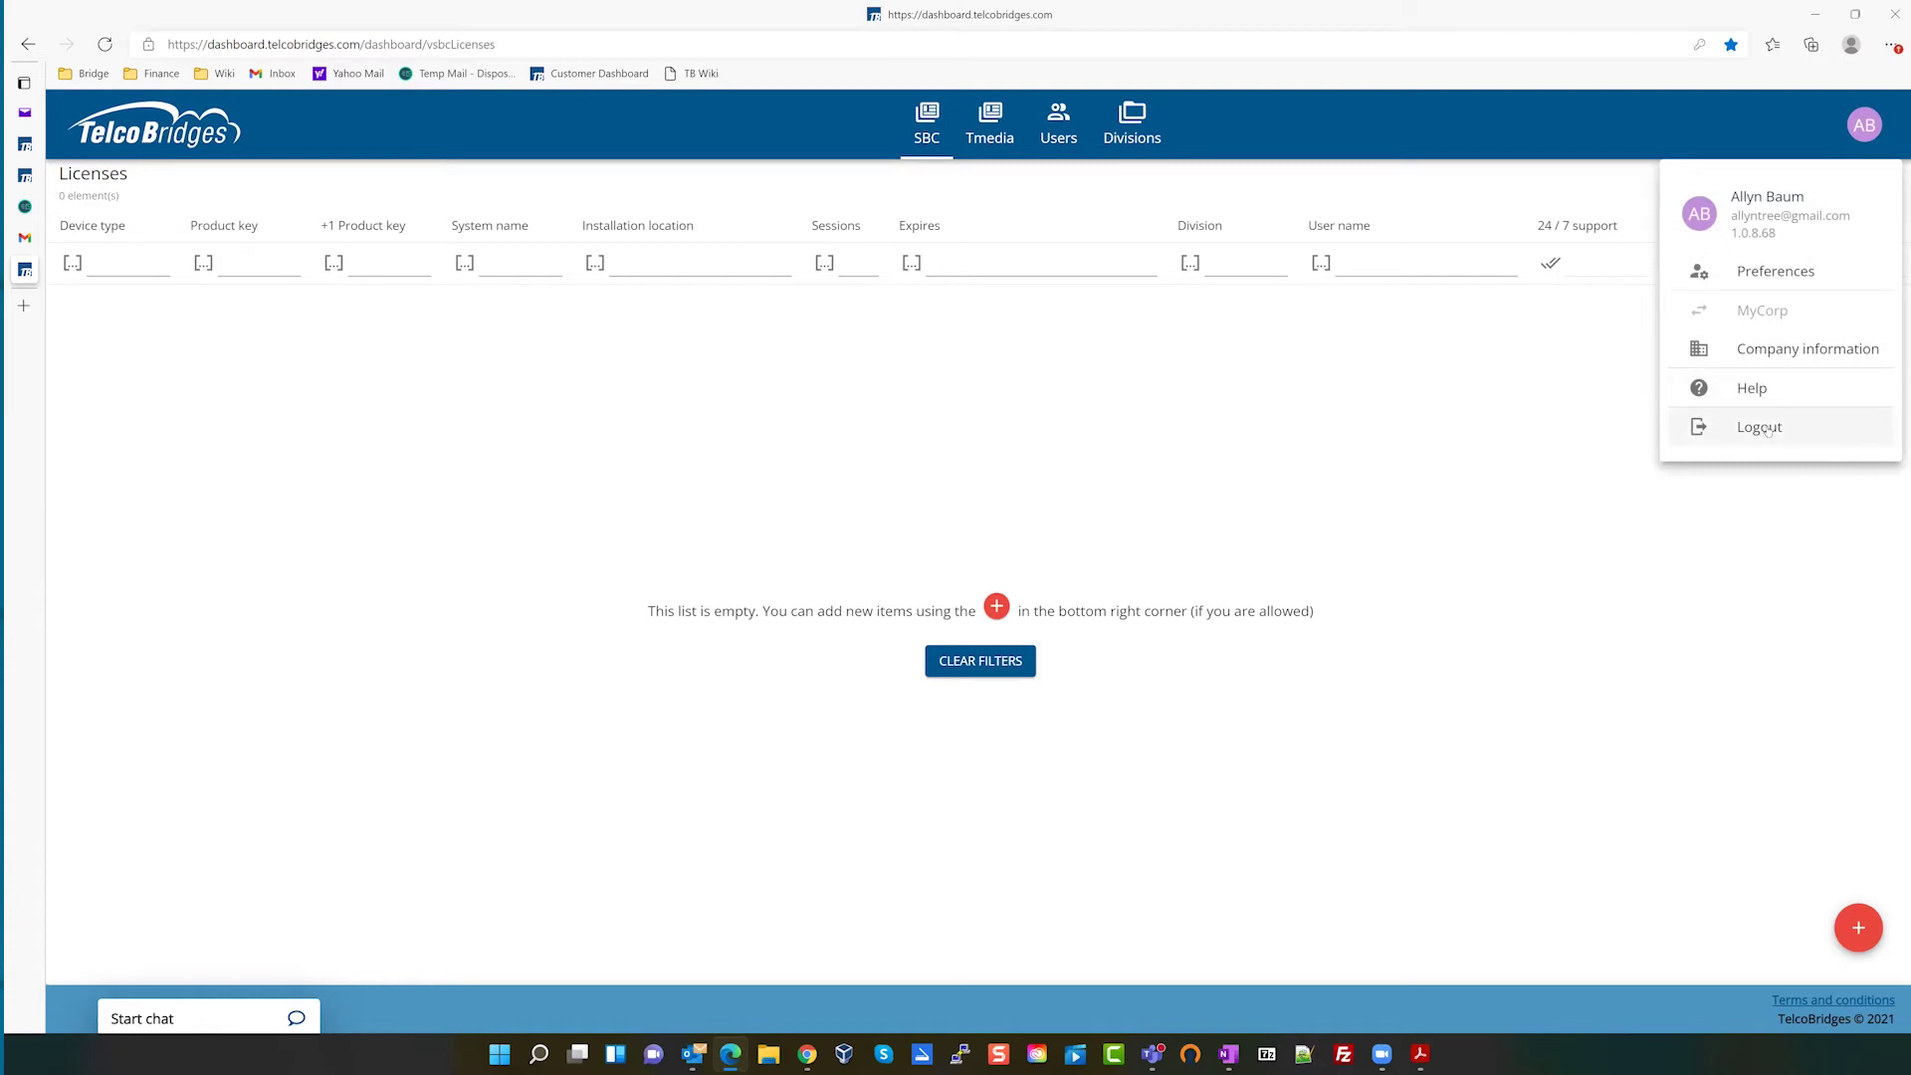
- Sign out, fill the login form with the saved work e-mail, and begin typing the account password
click(1760, 427)
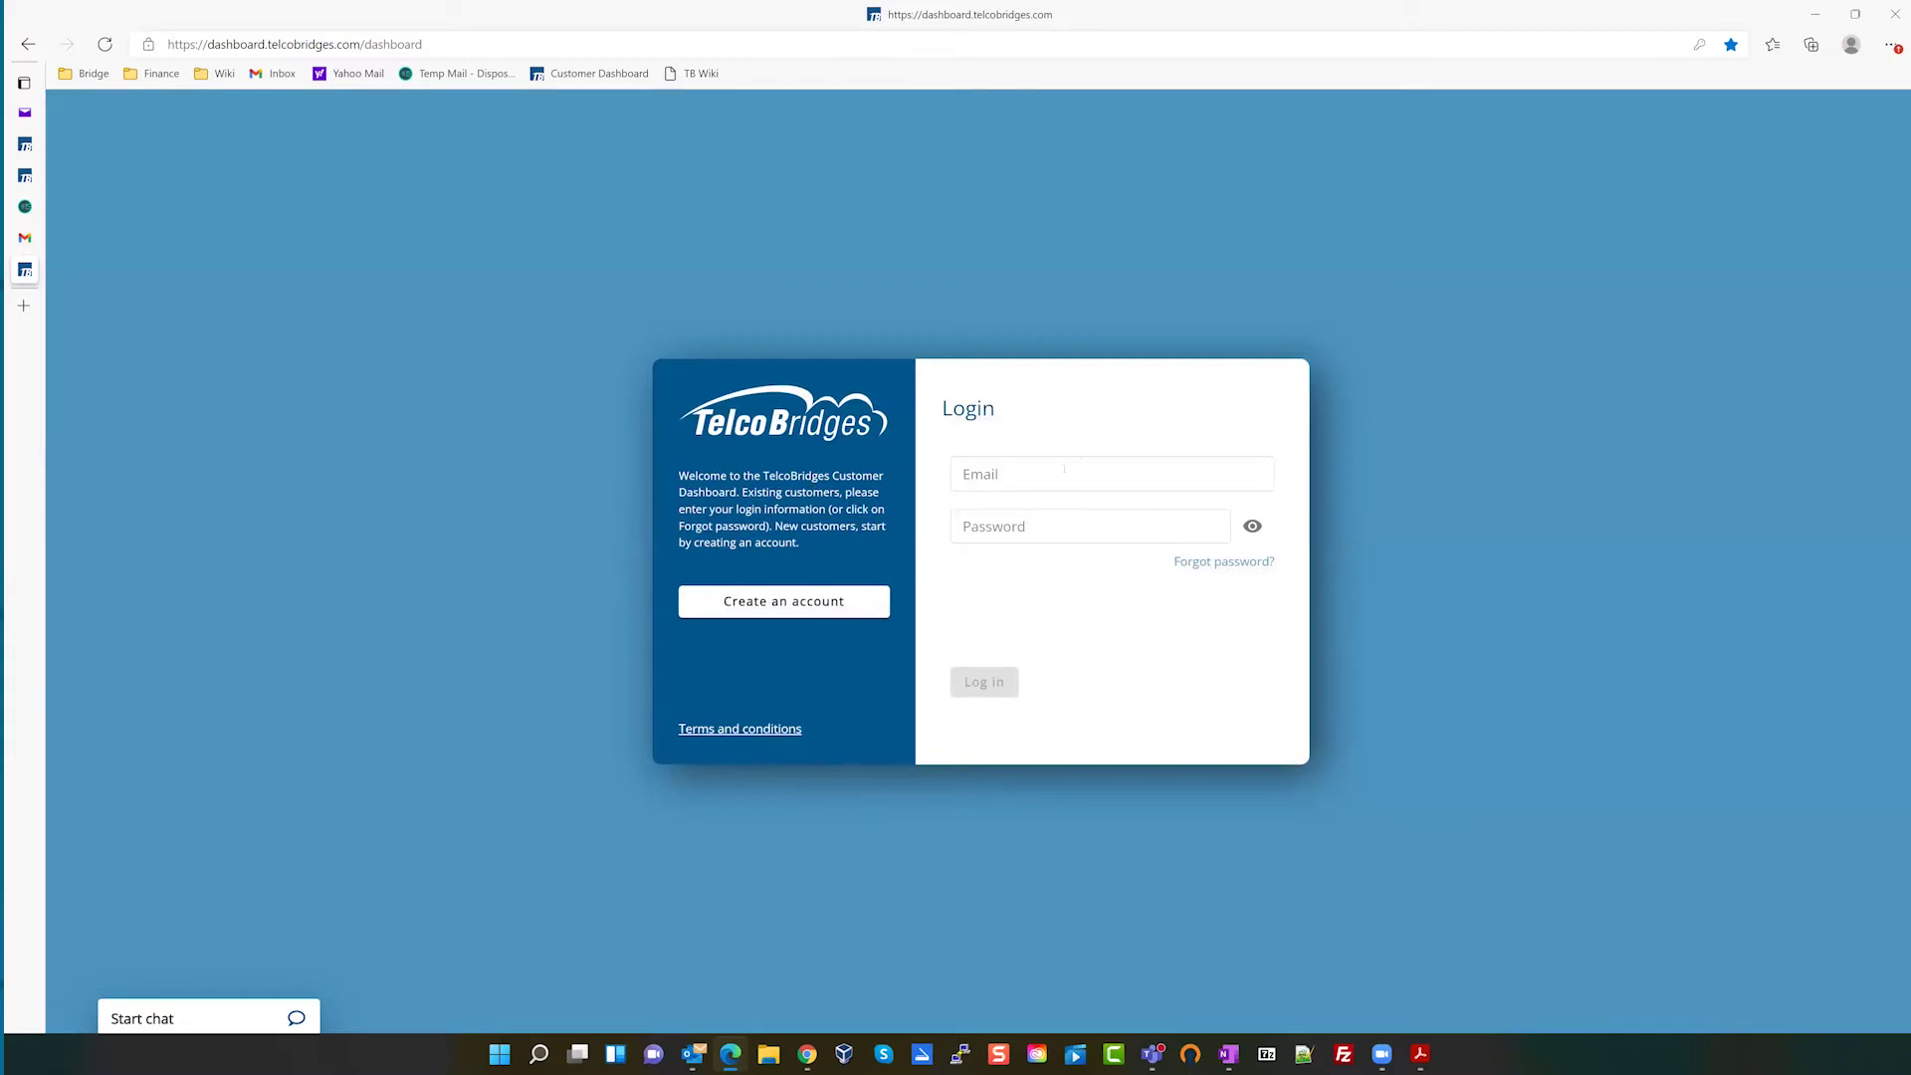
click(1064, 468)
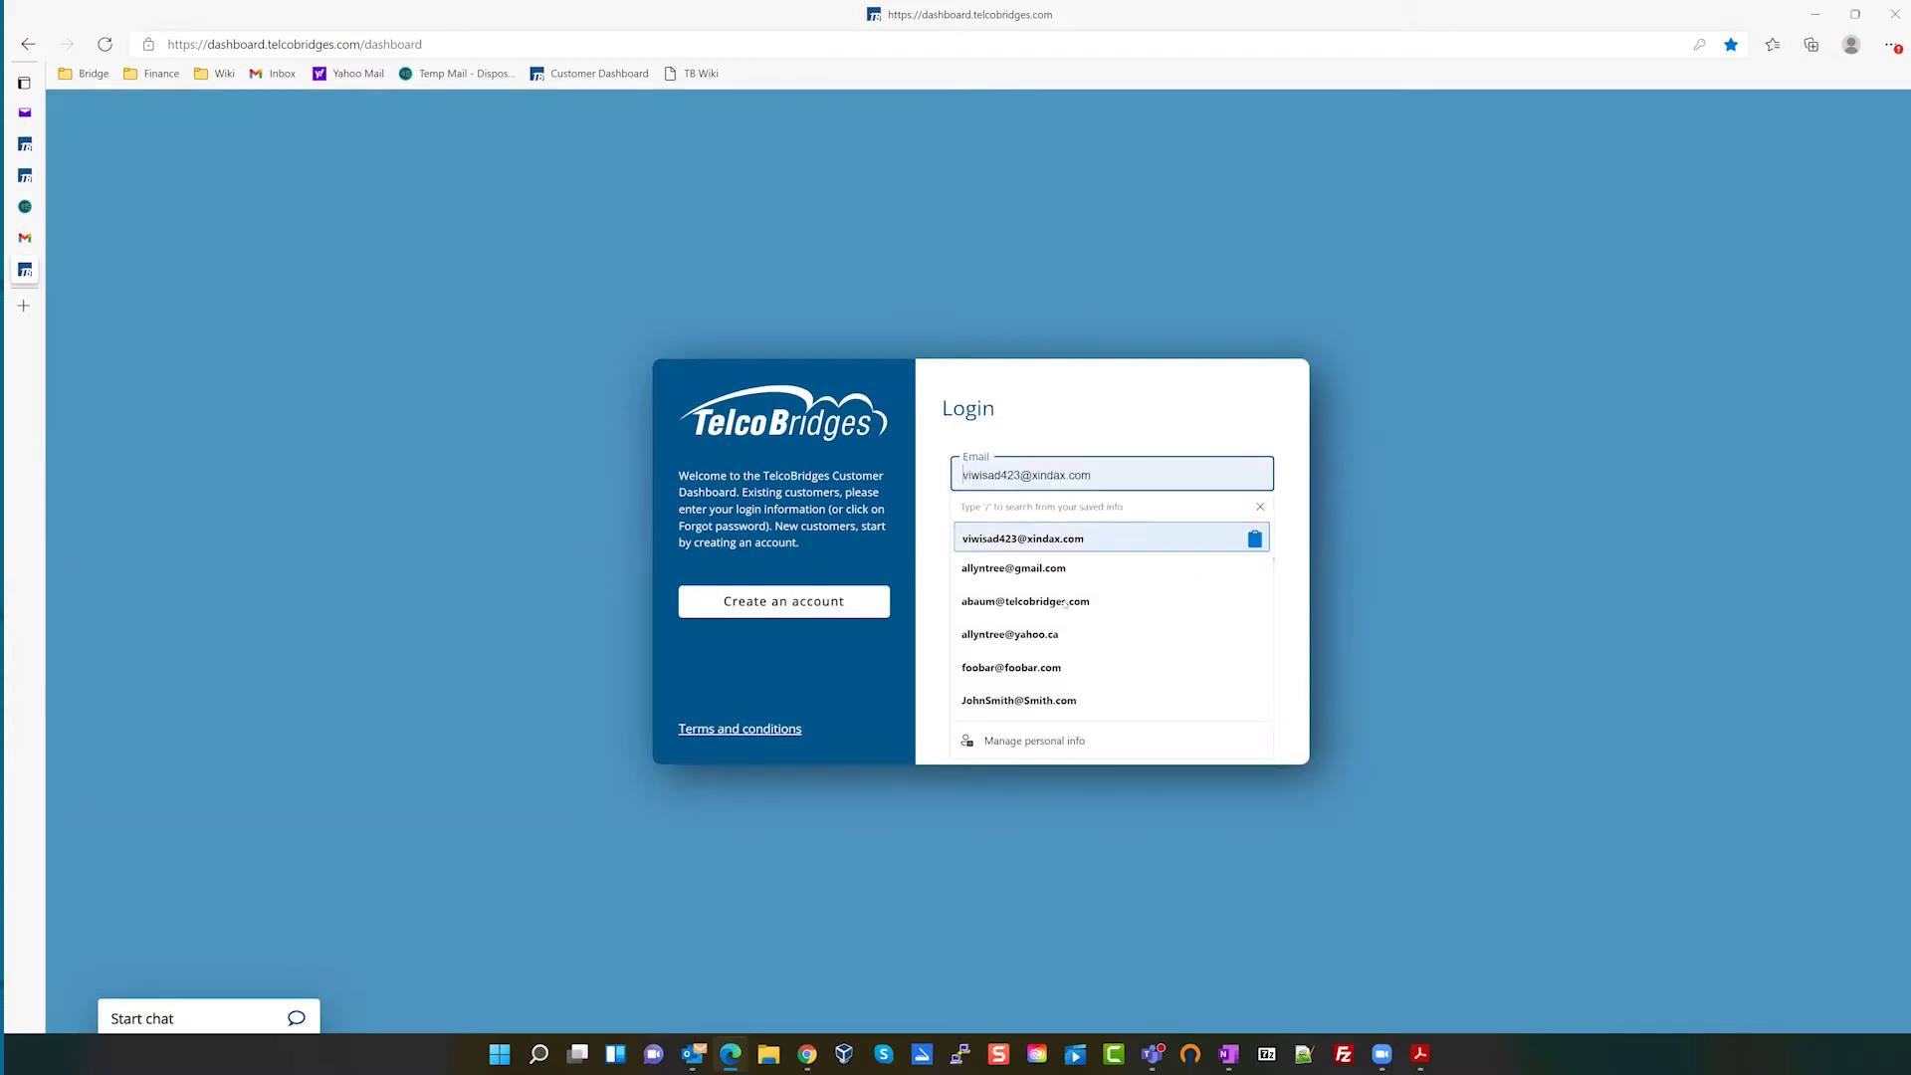
click(1064, 601)
click(1069, 528)
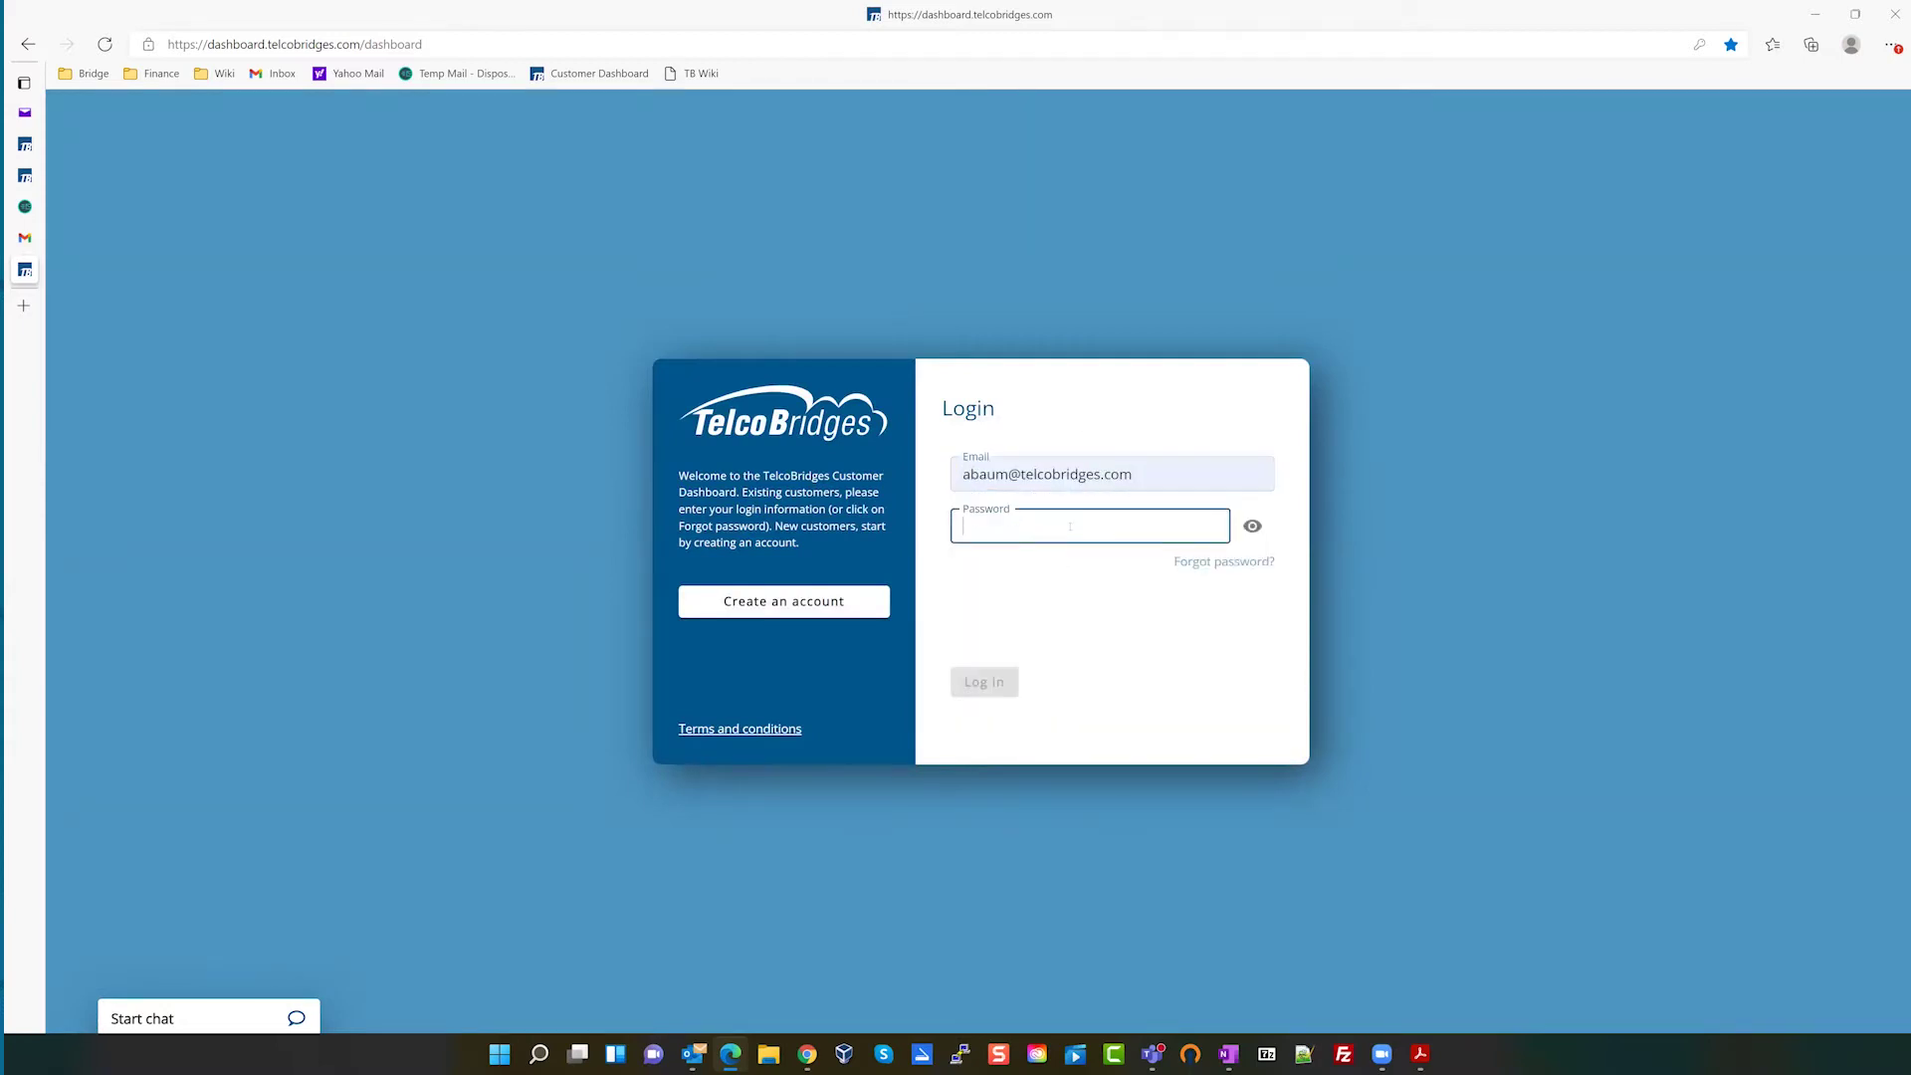
text(a)
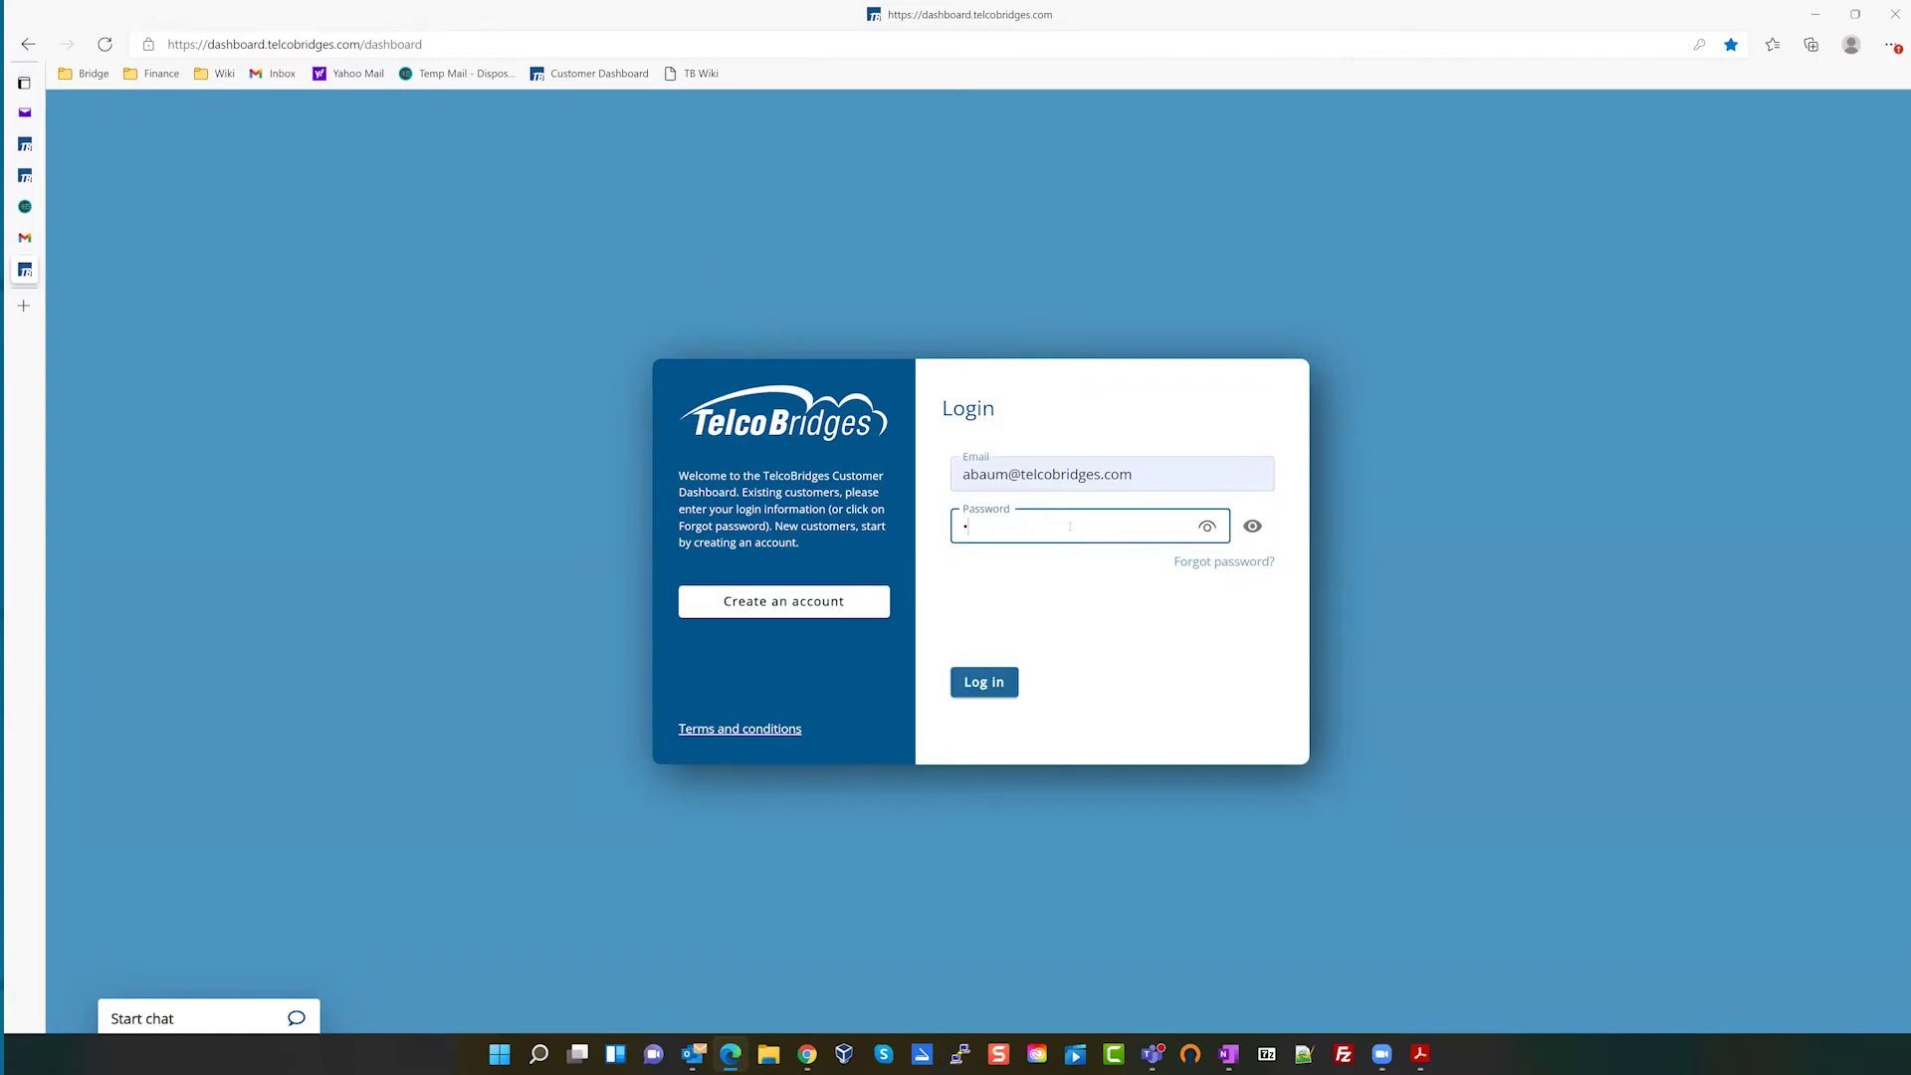
text(•••••••)
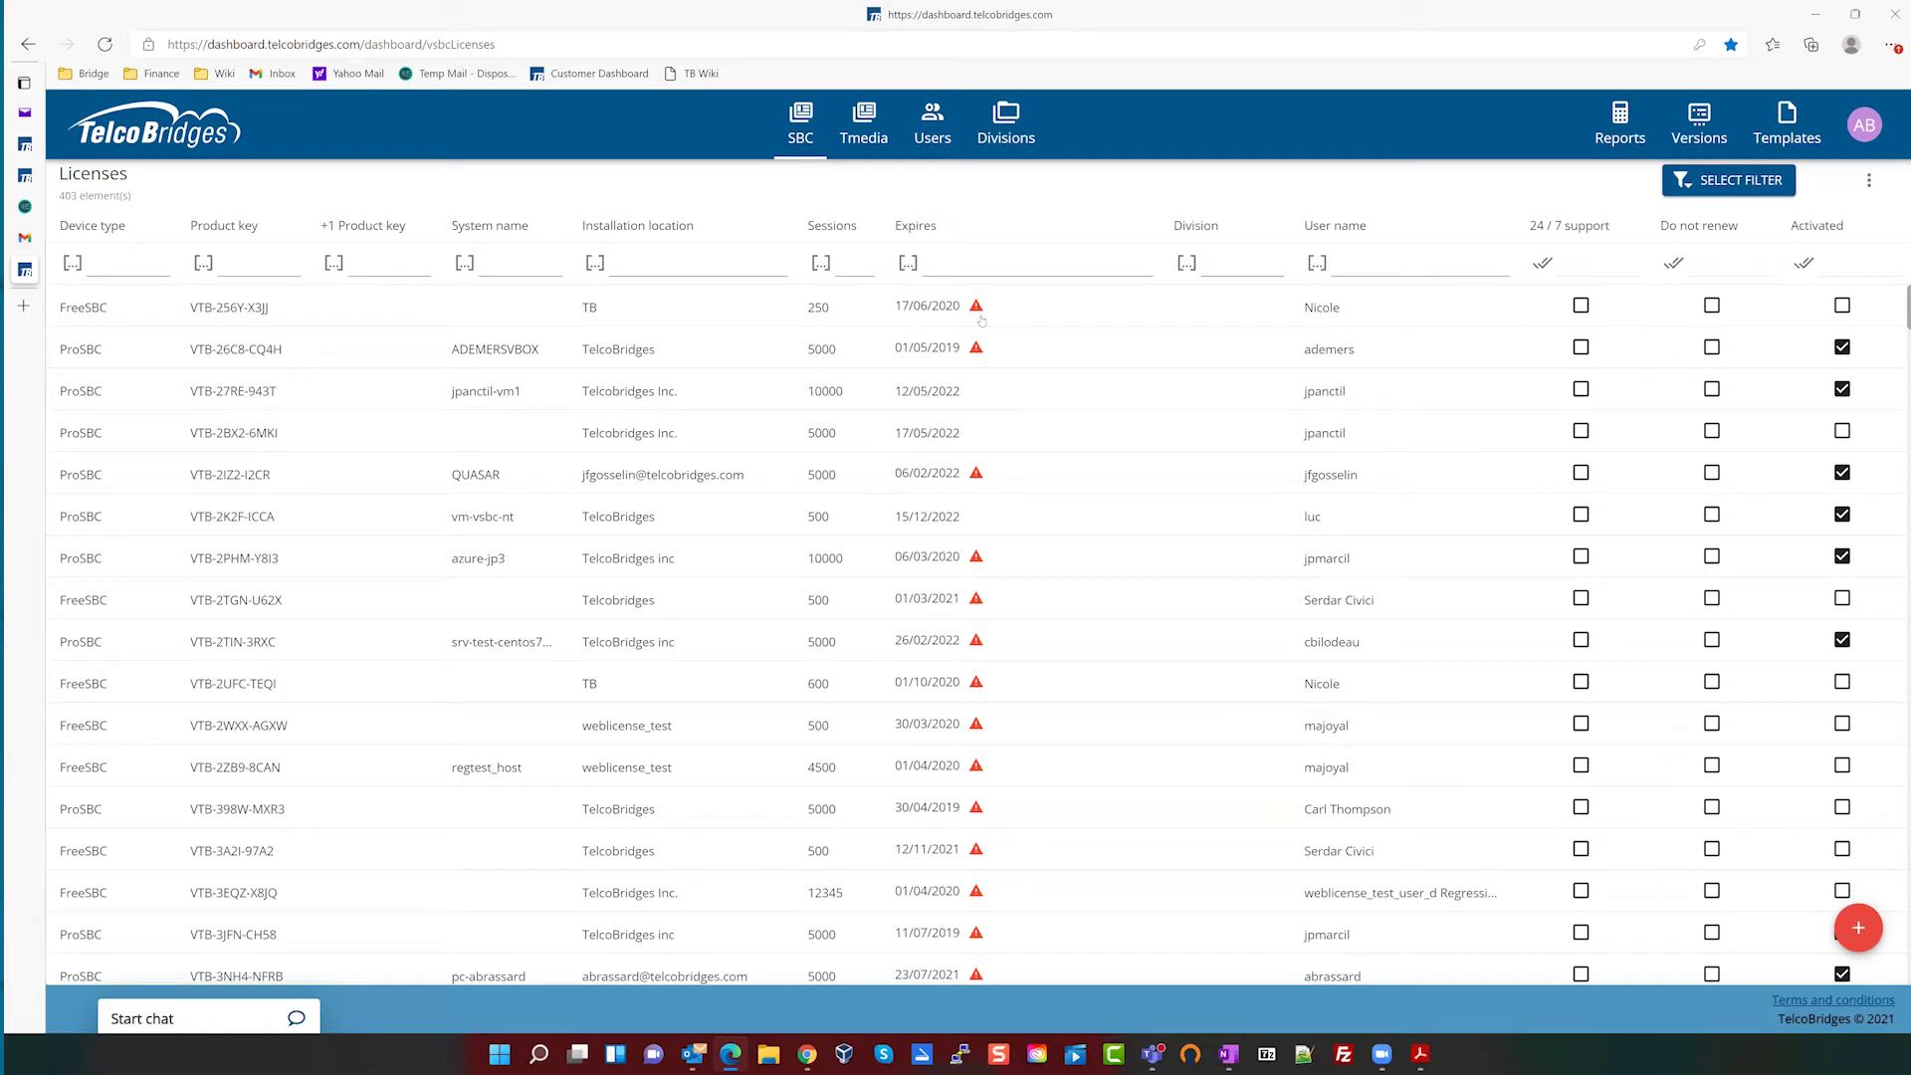
- Sort the 403 SBC licenses by the Expires column
click(921, 230)
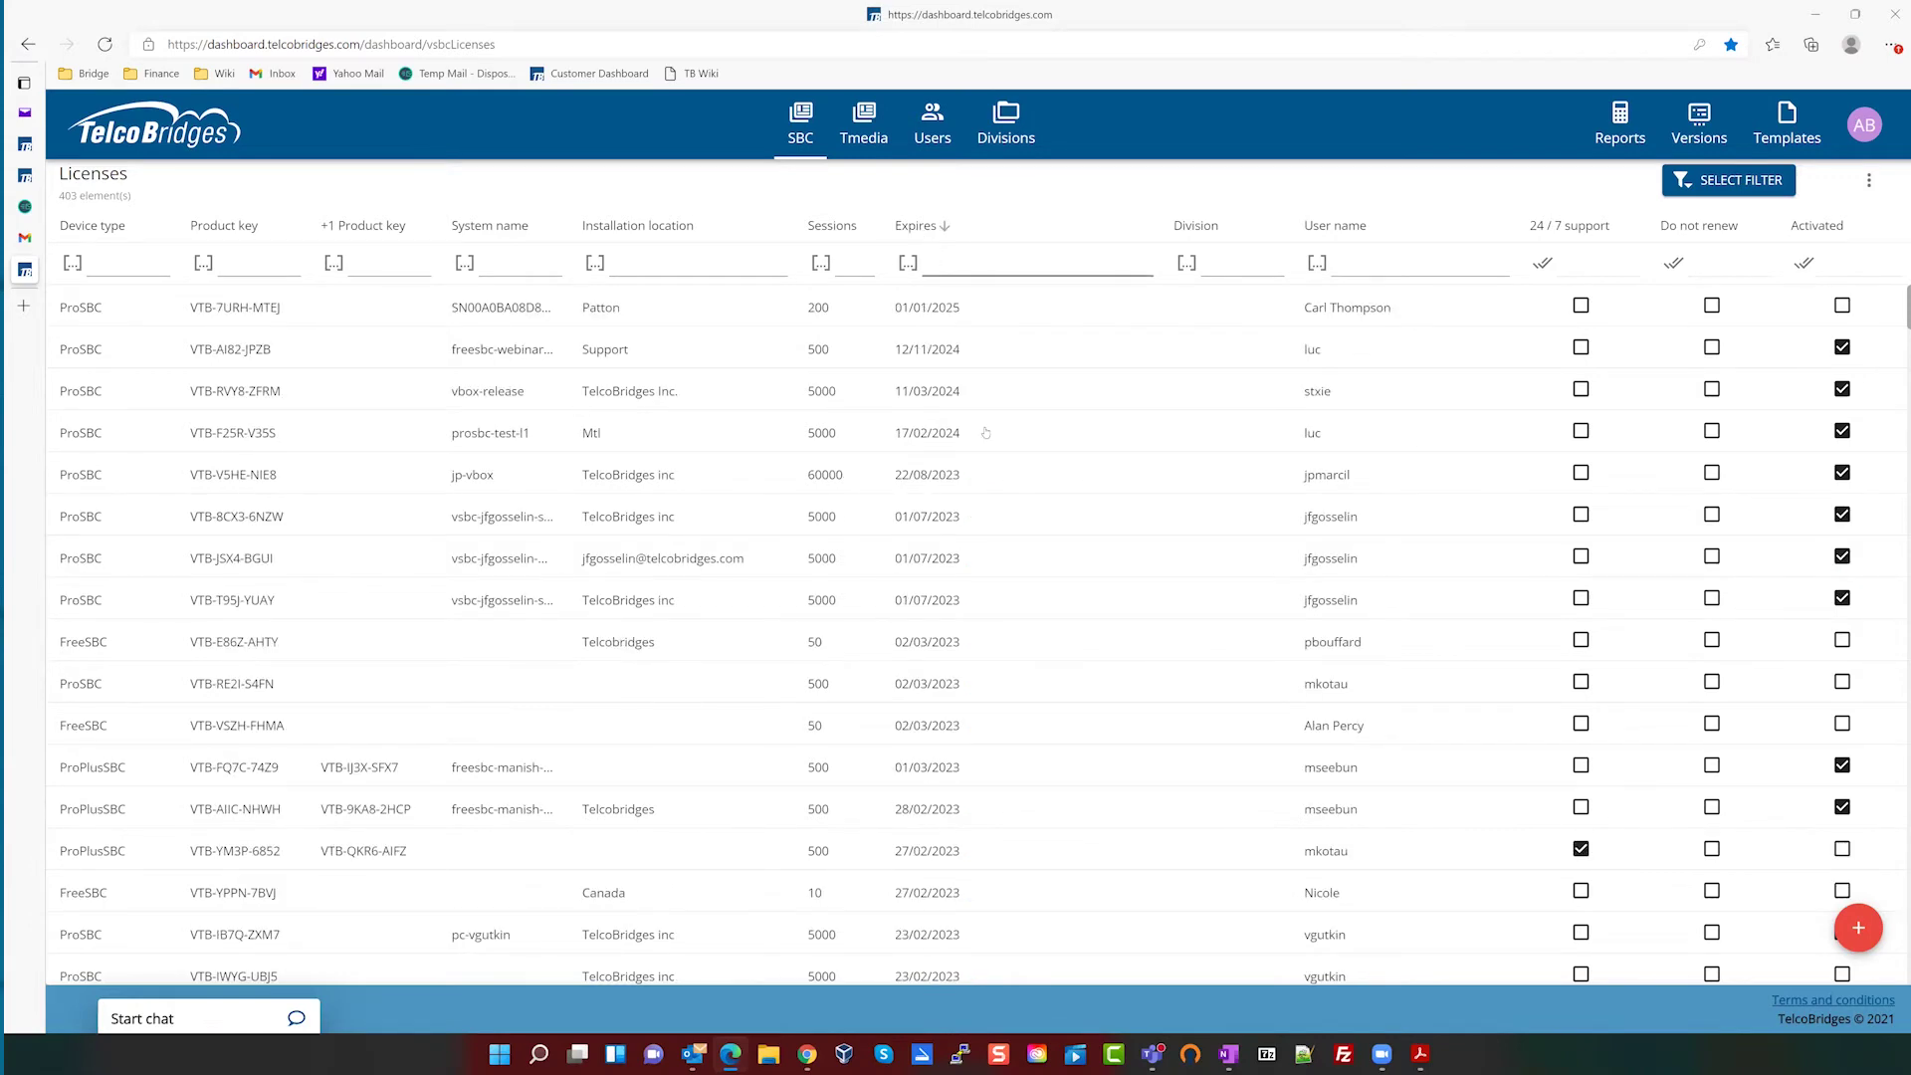
- Scroll through the expiry-sorted licenses to review the 2020 expiries, then switch to the Tmedia licenses list
scroll(972, 457, down, 3)
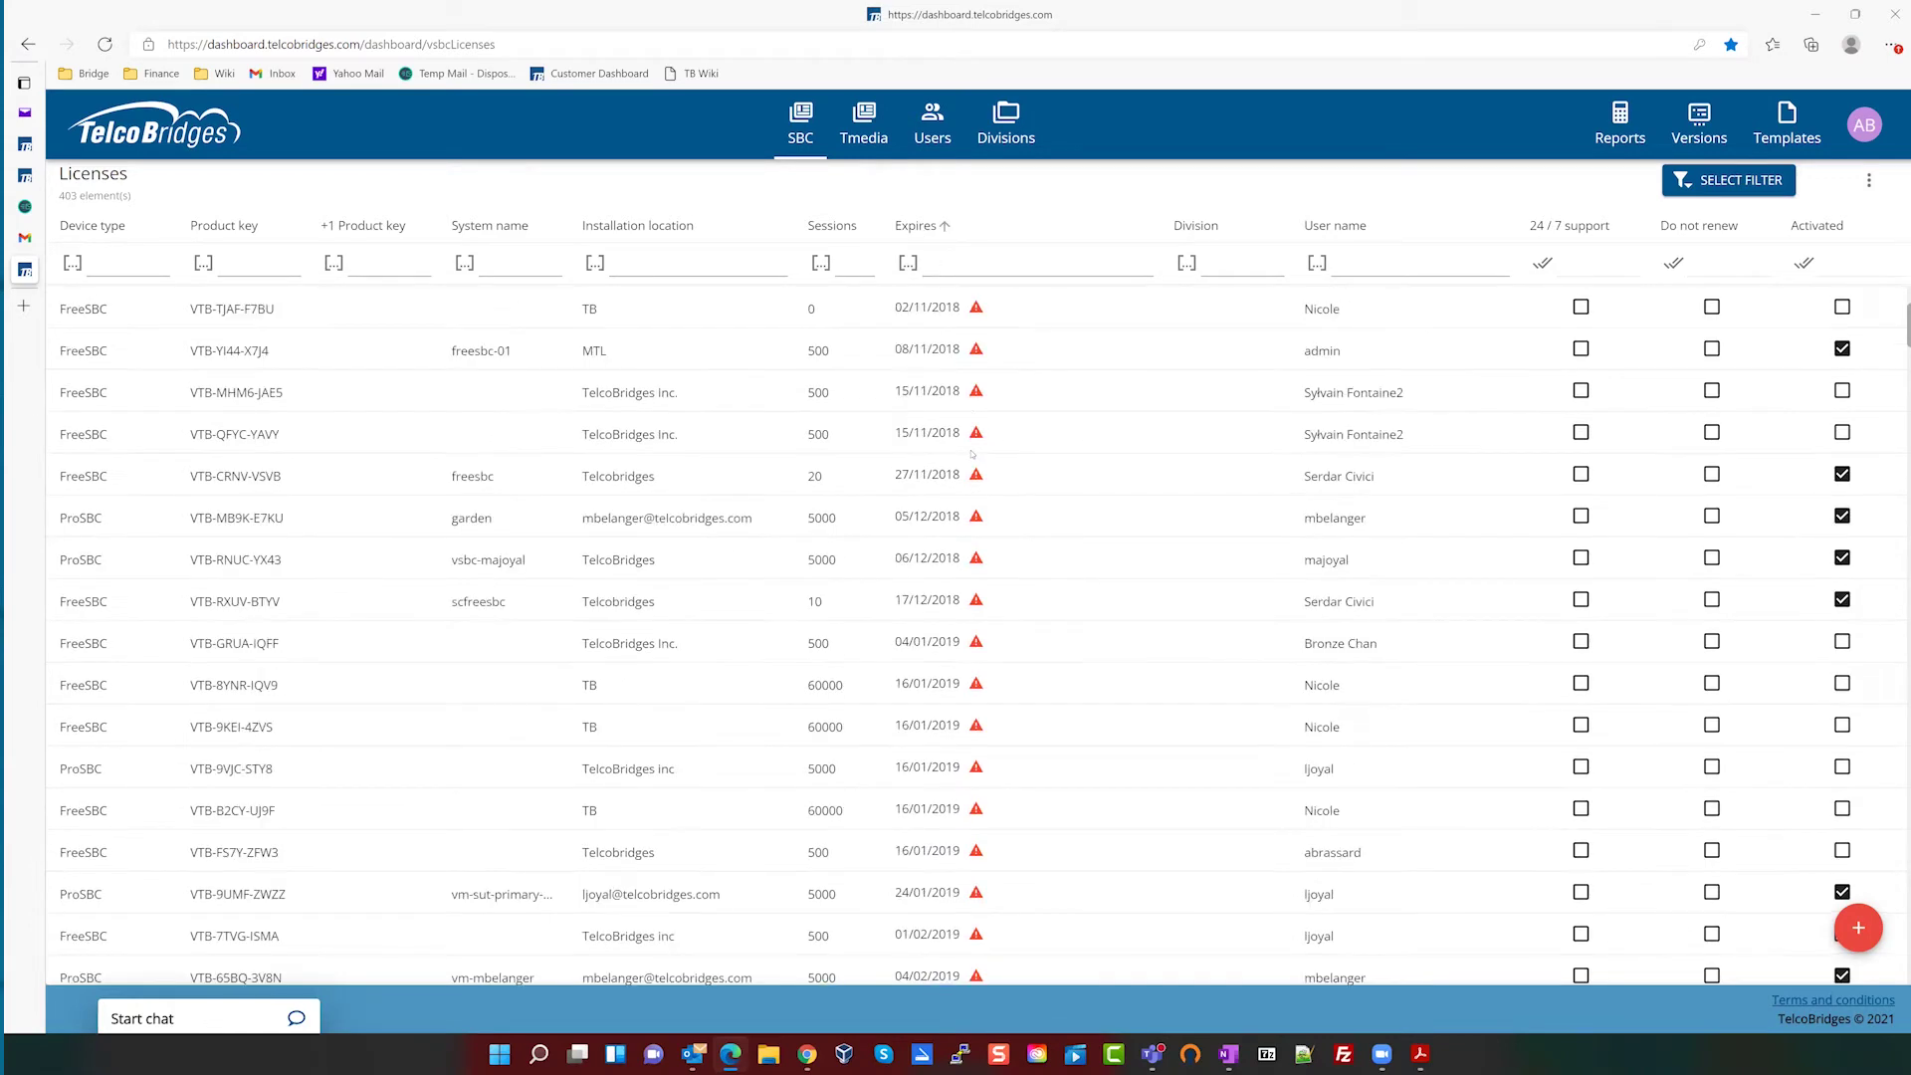
scroll(972, 455, down, 8)
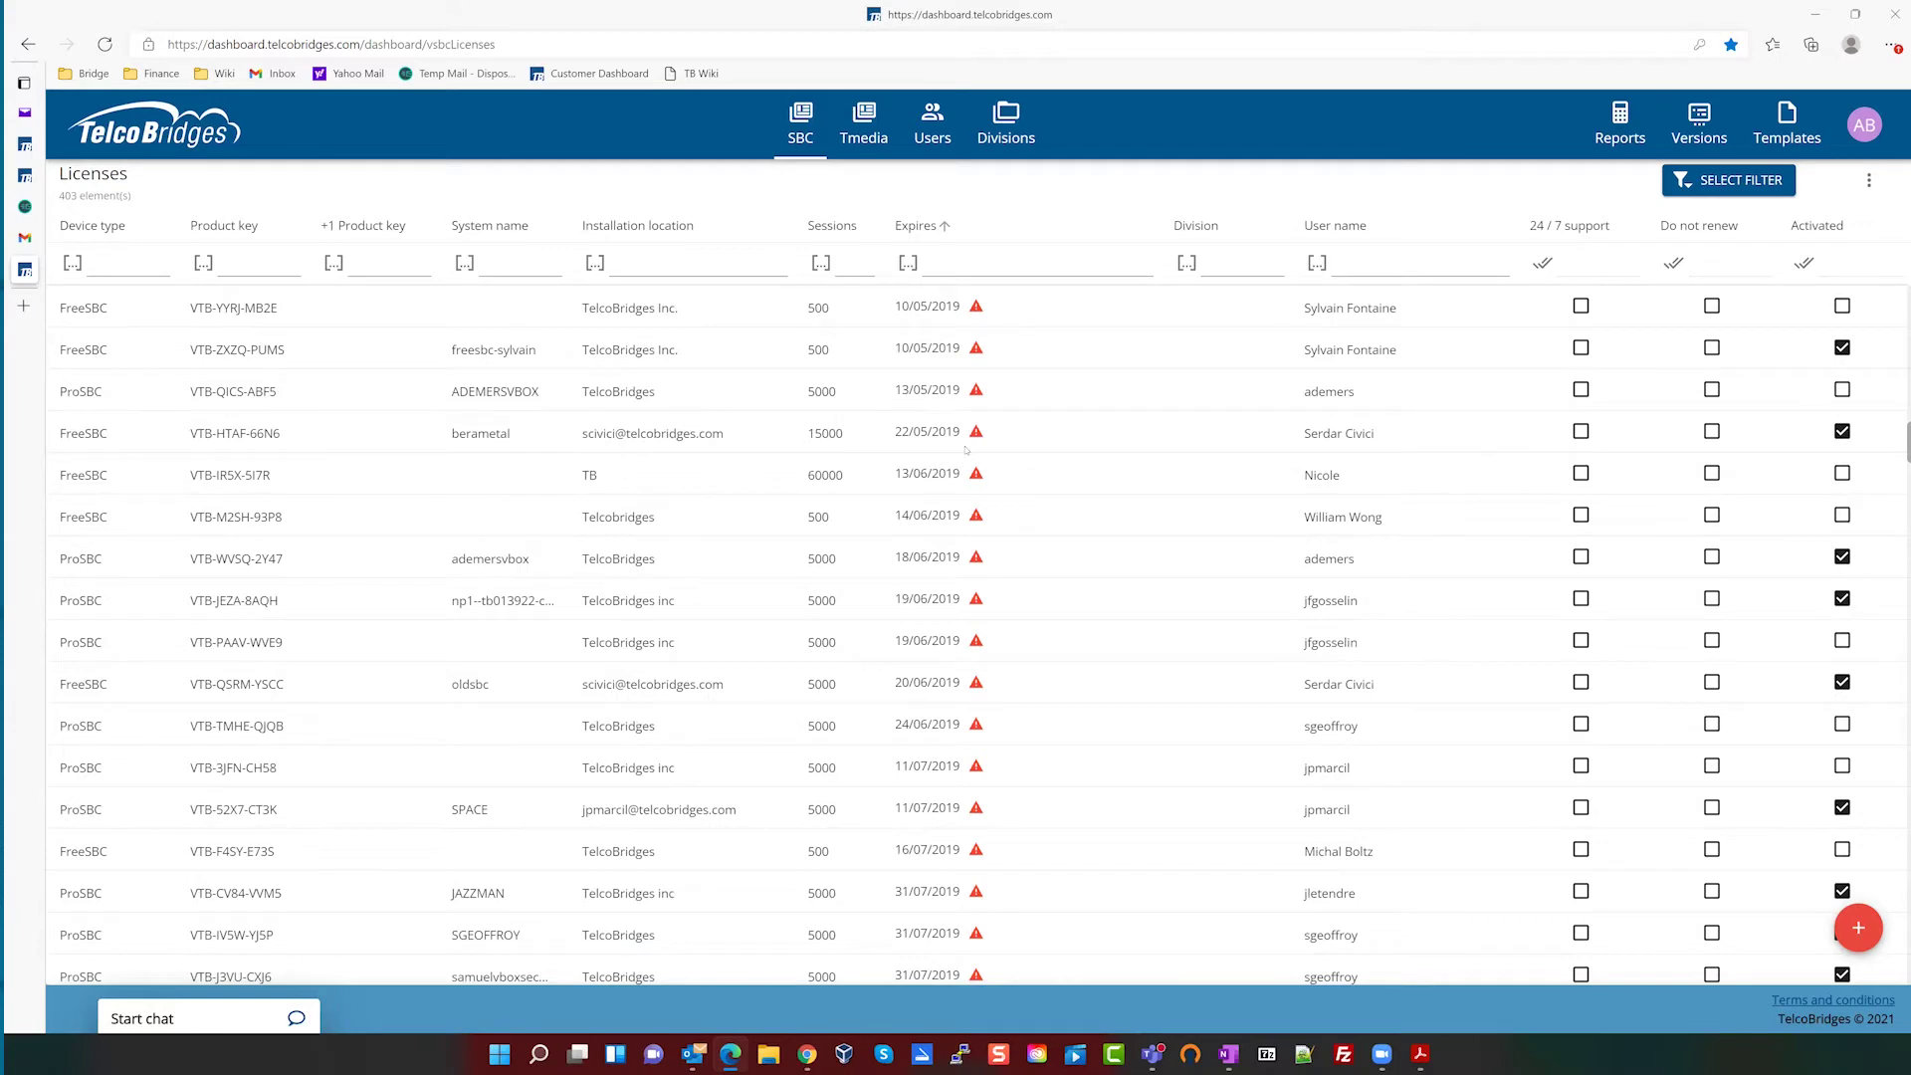
scroll(966, 450, down, 6)
scroll(966, 450, down, 5)
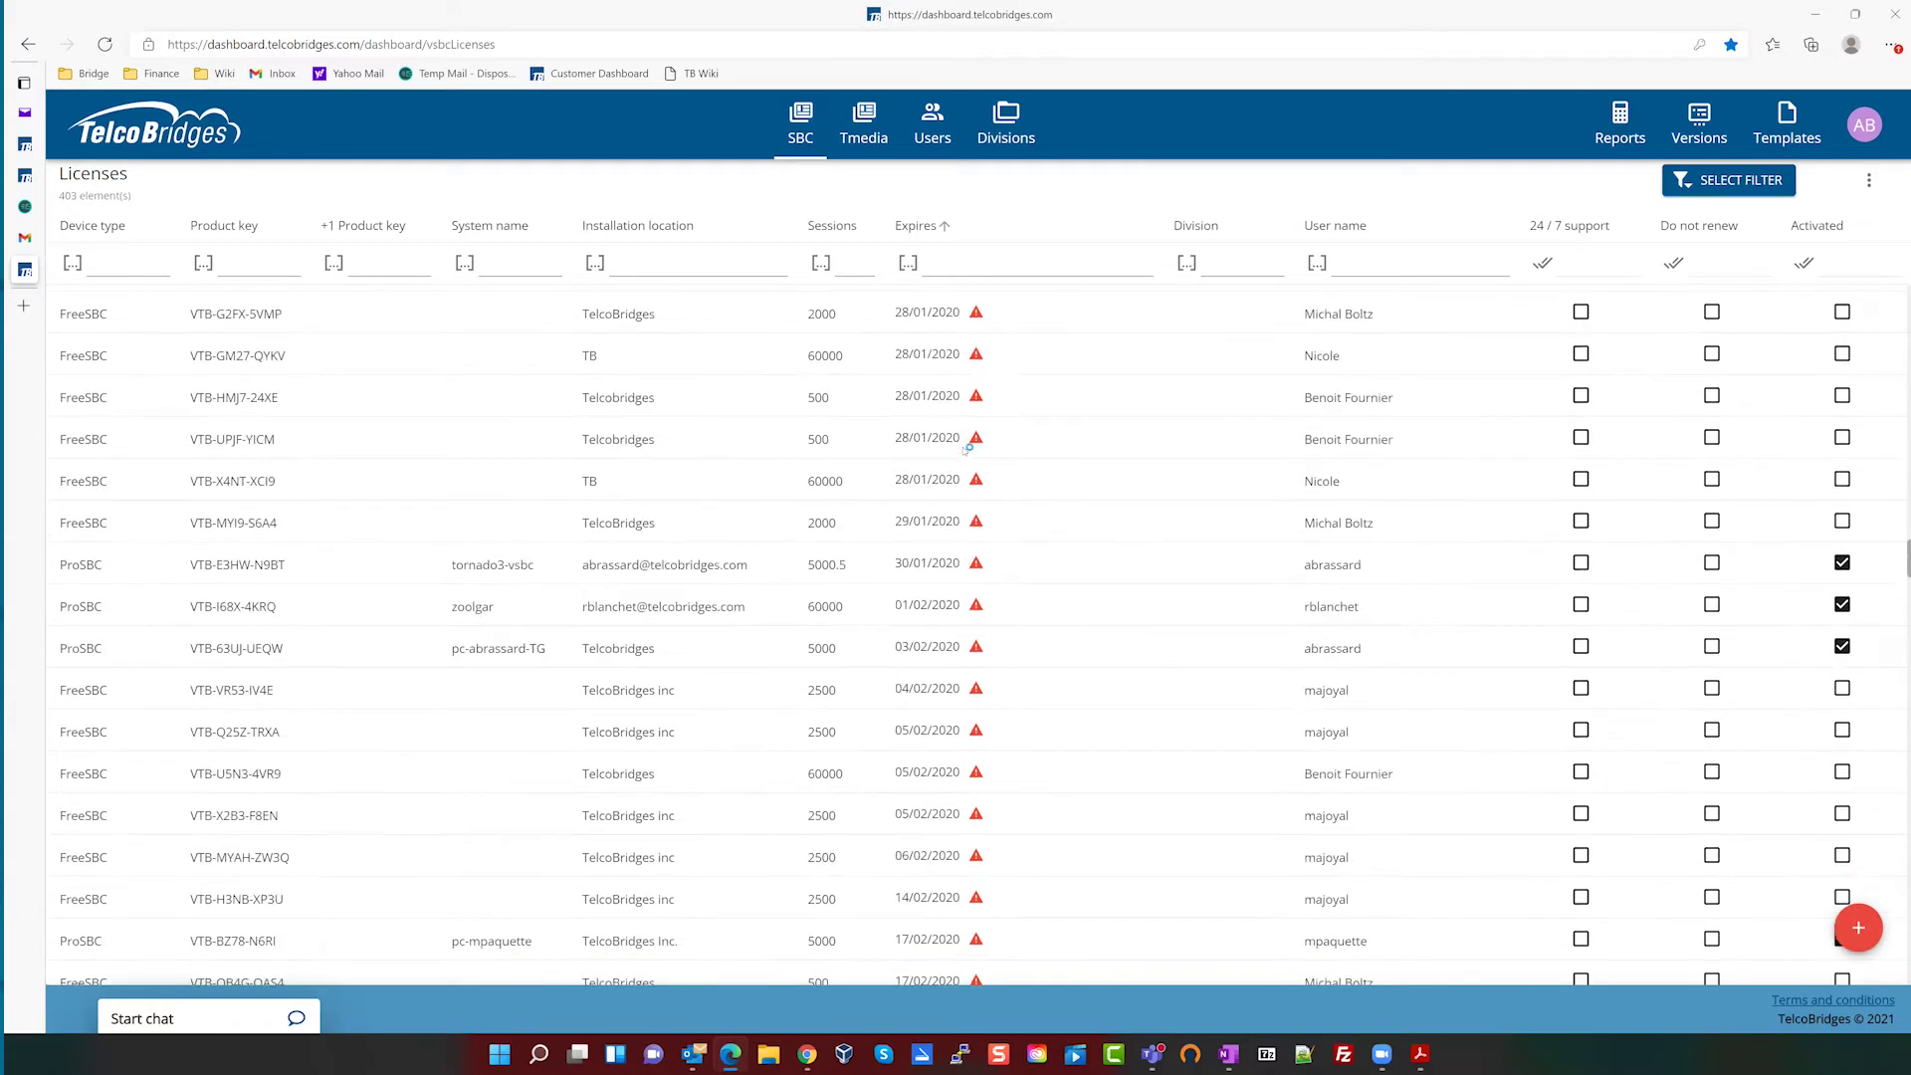
scroll(968, 449, down, 10)
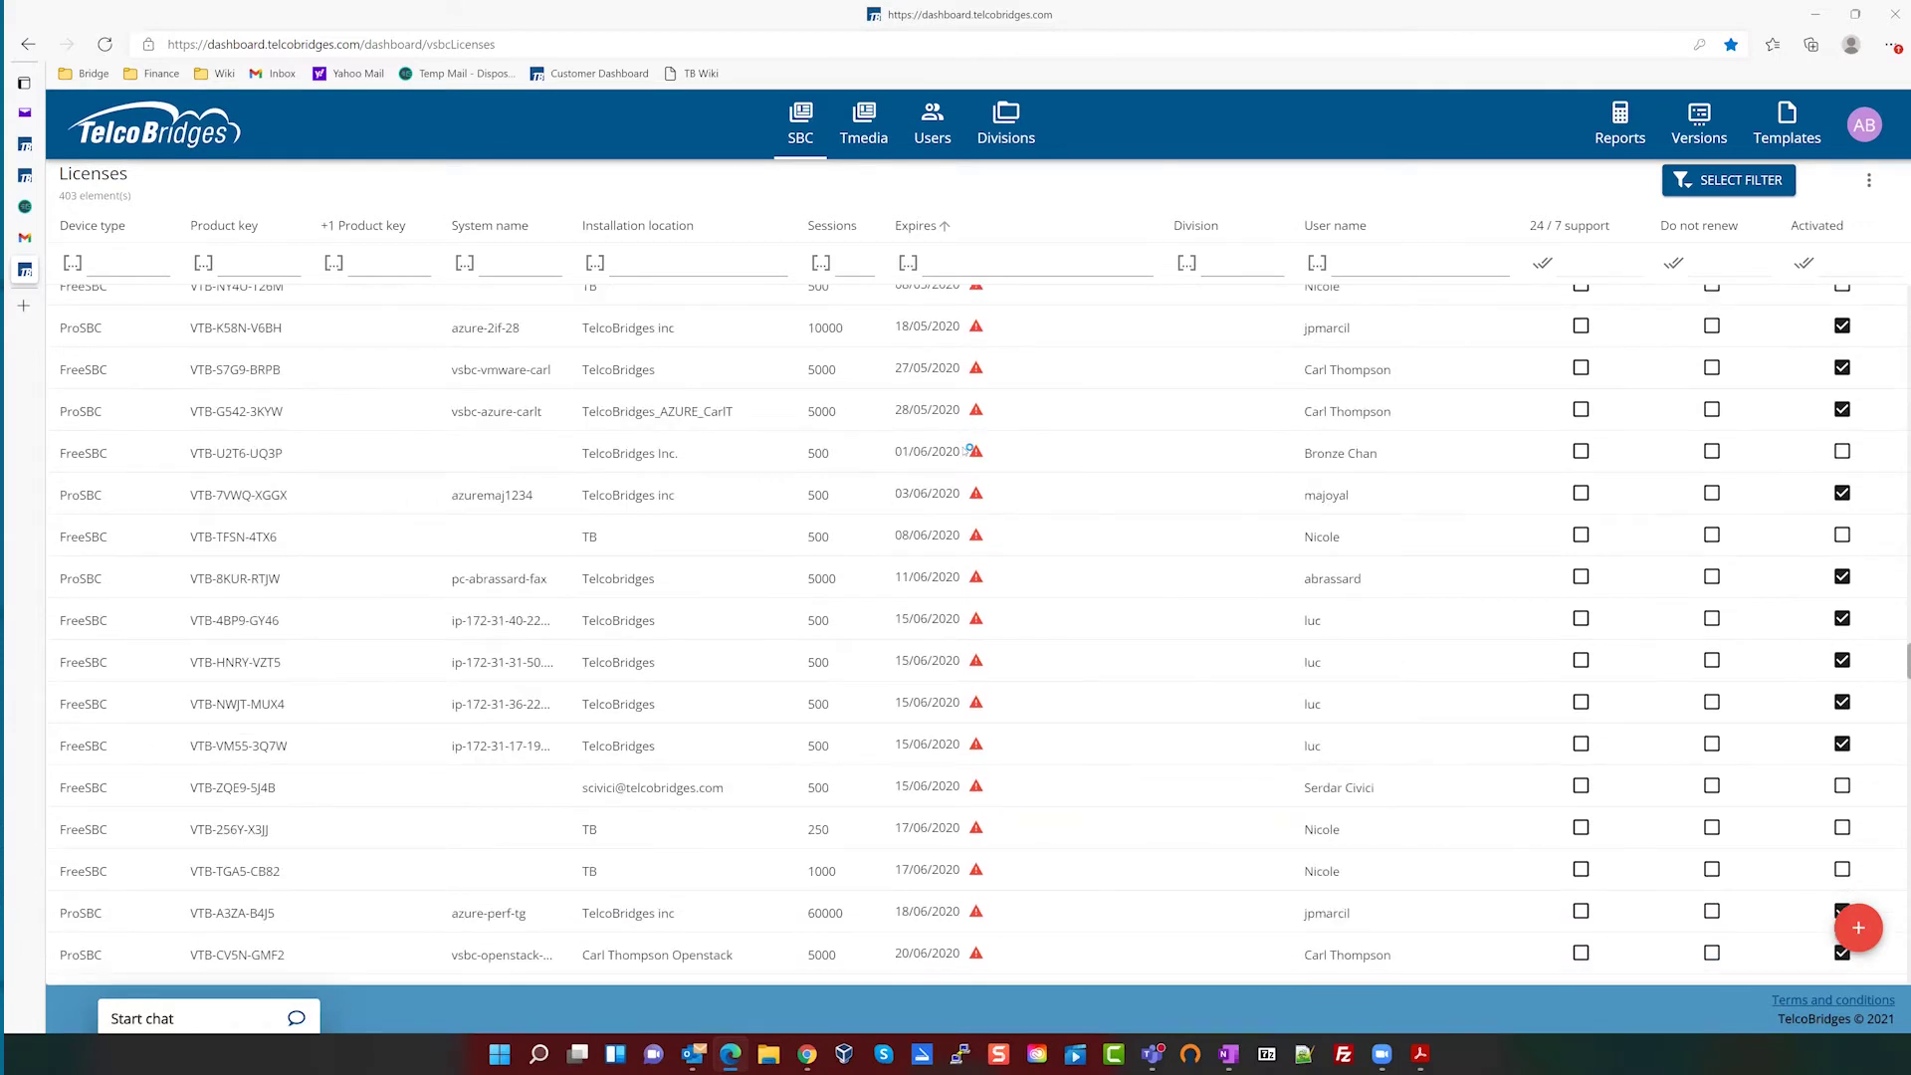
scroll(968, 449, down, 7)
scroll(968, 450, down, 1)
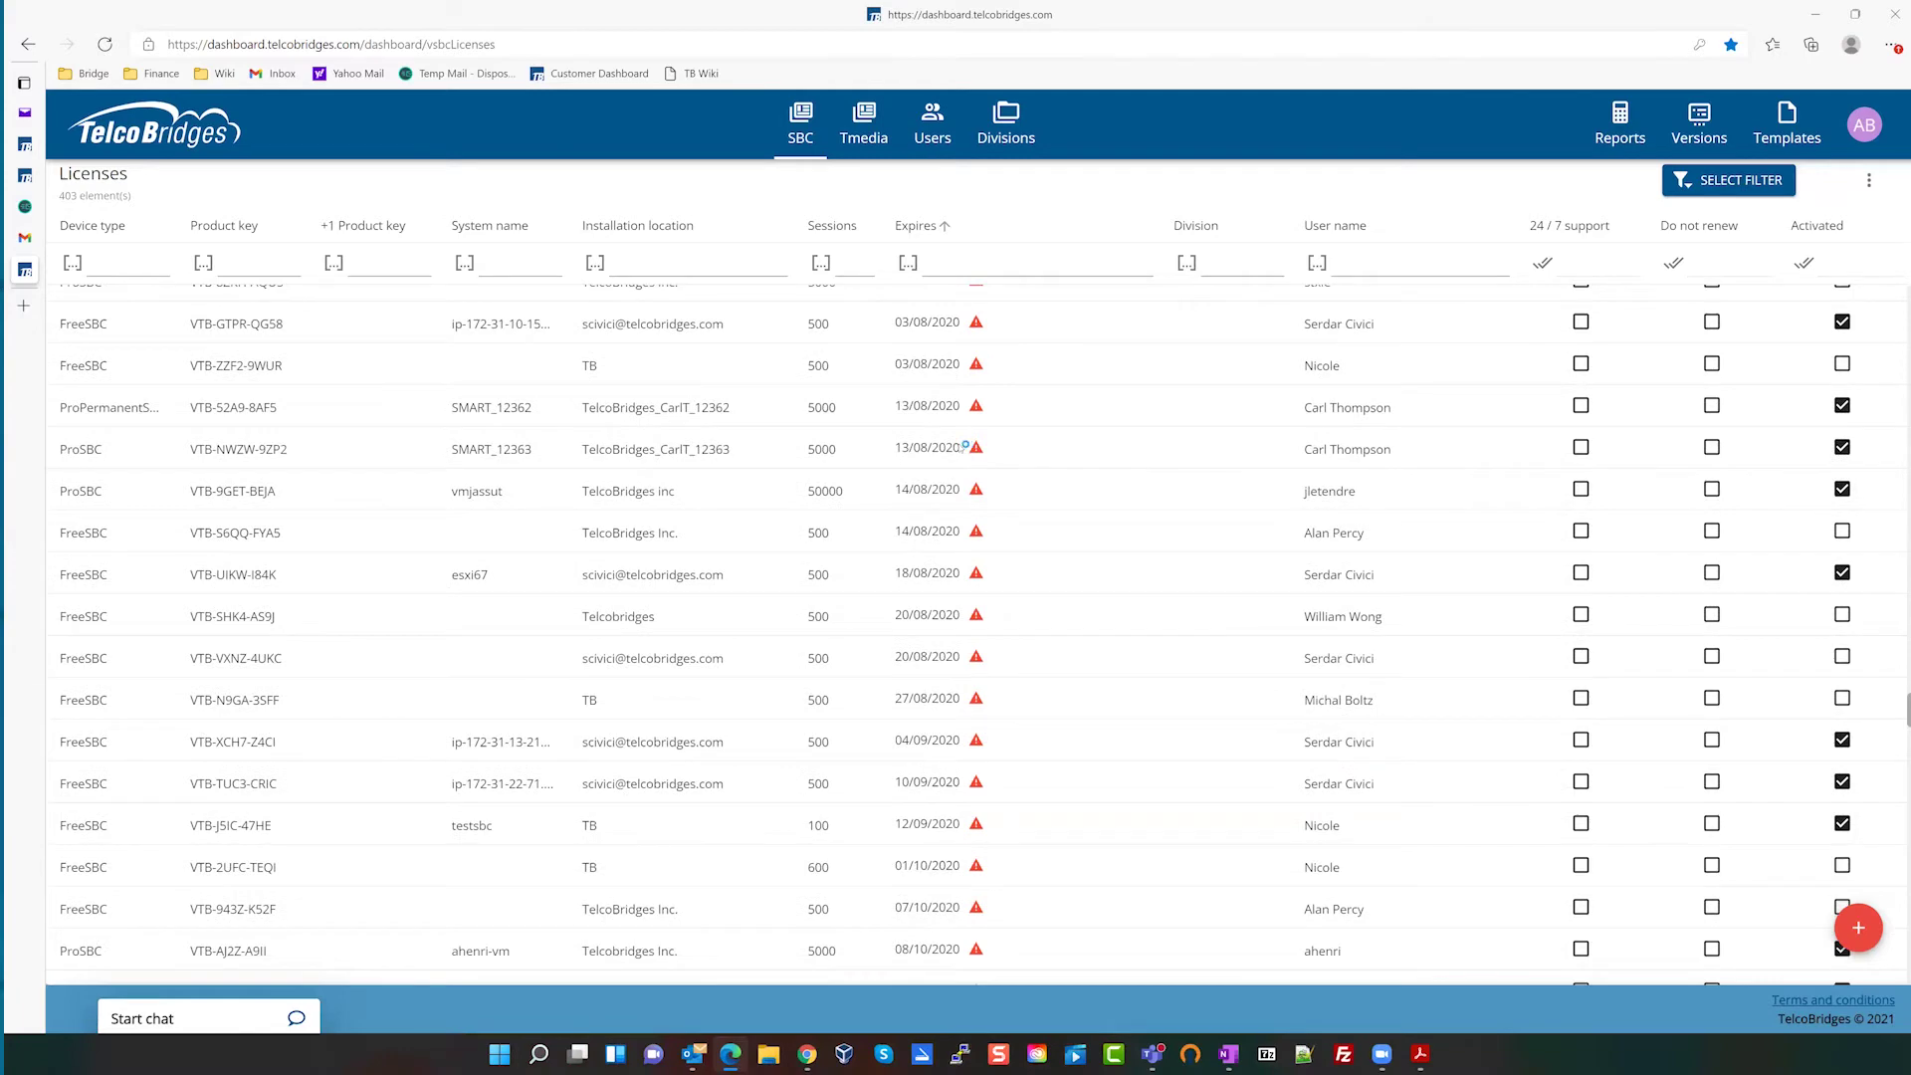
scroll(964, 447, up, 7)
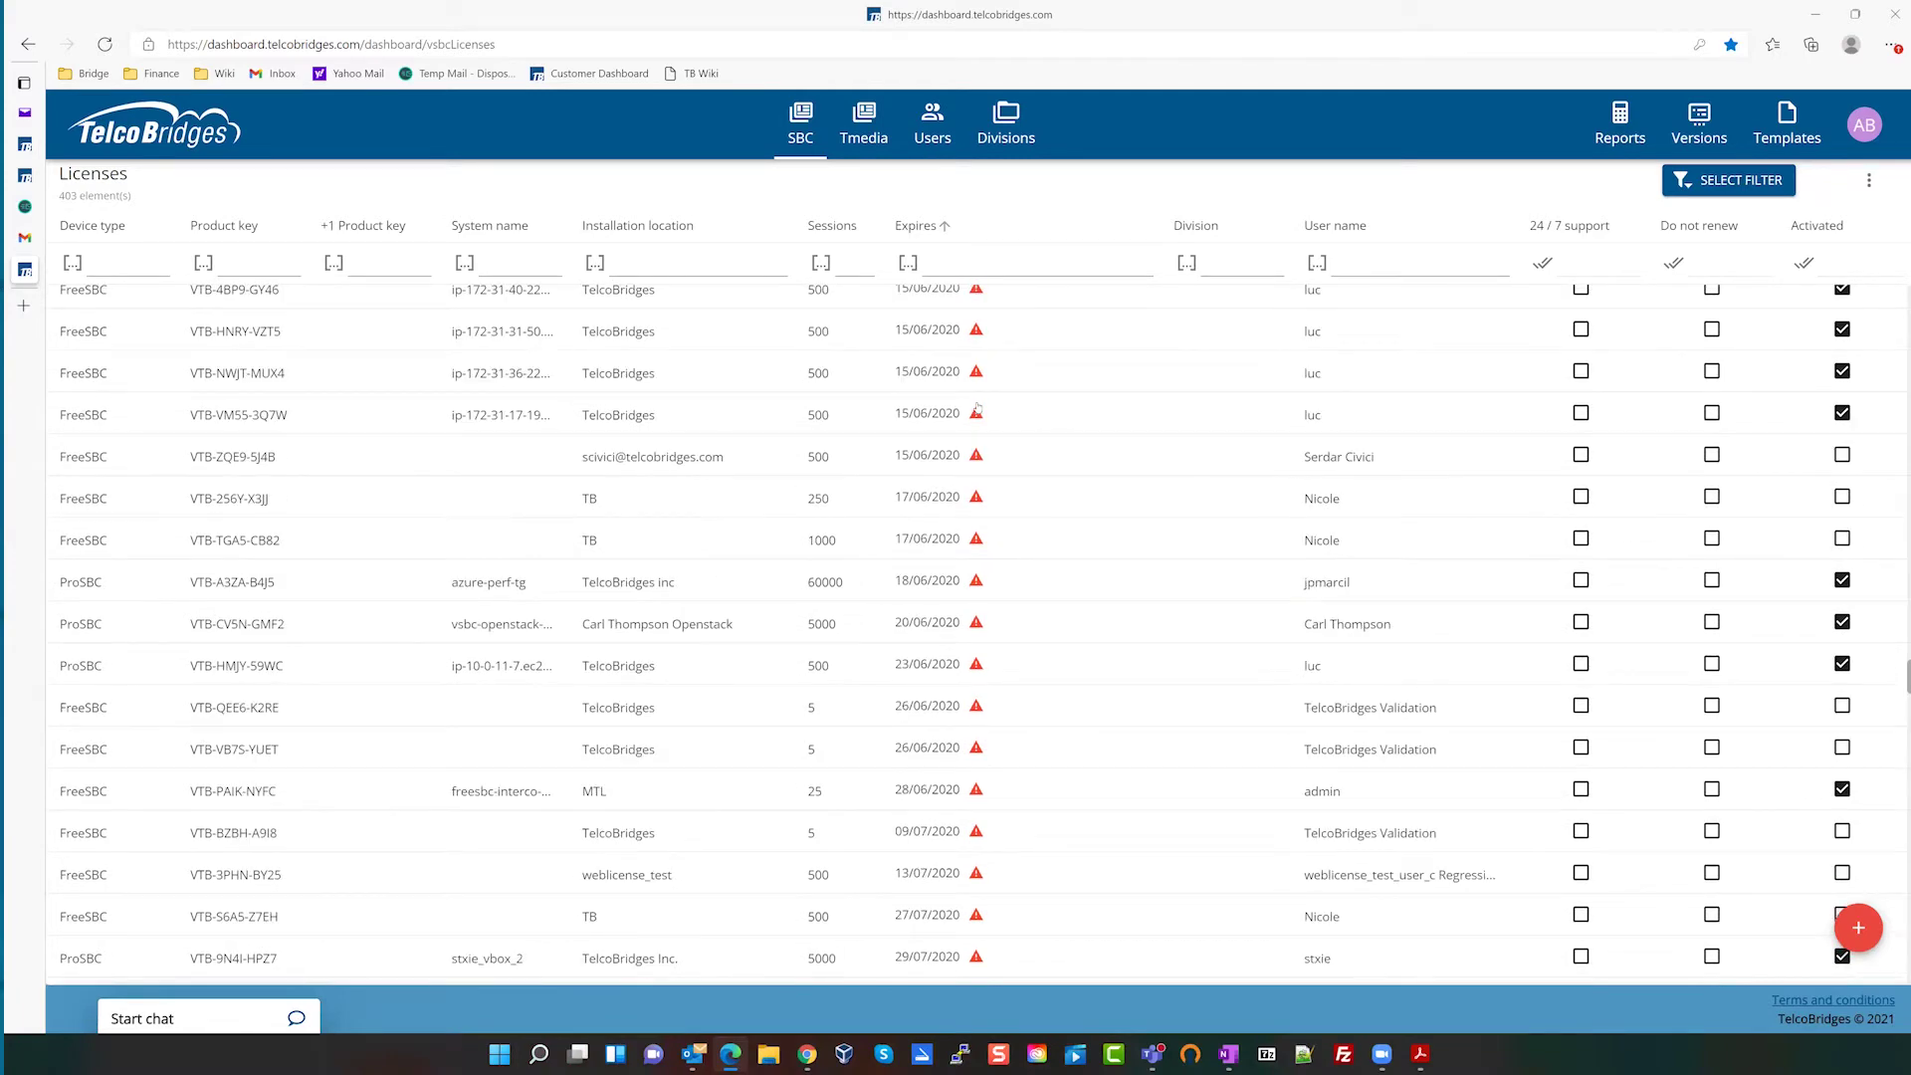
scroll(977, 407, up, 1)
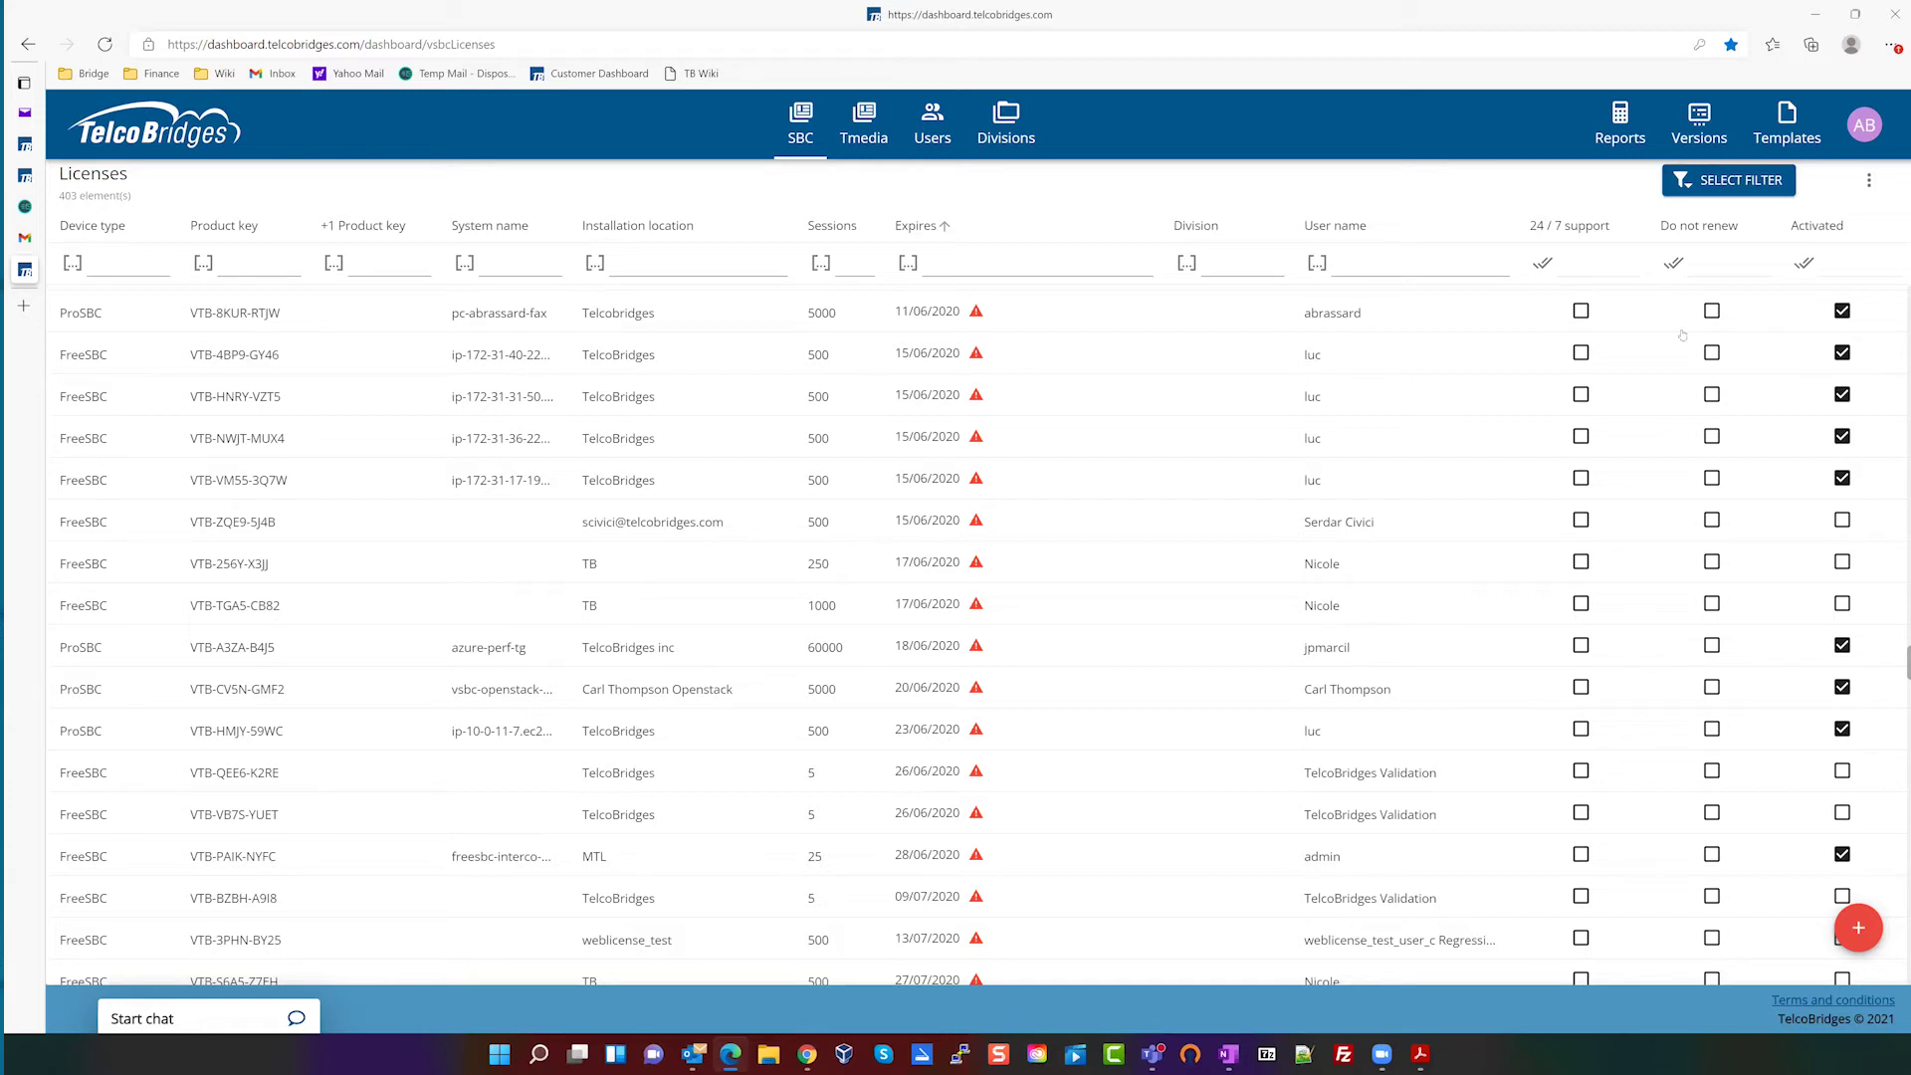
click(856, 140)
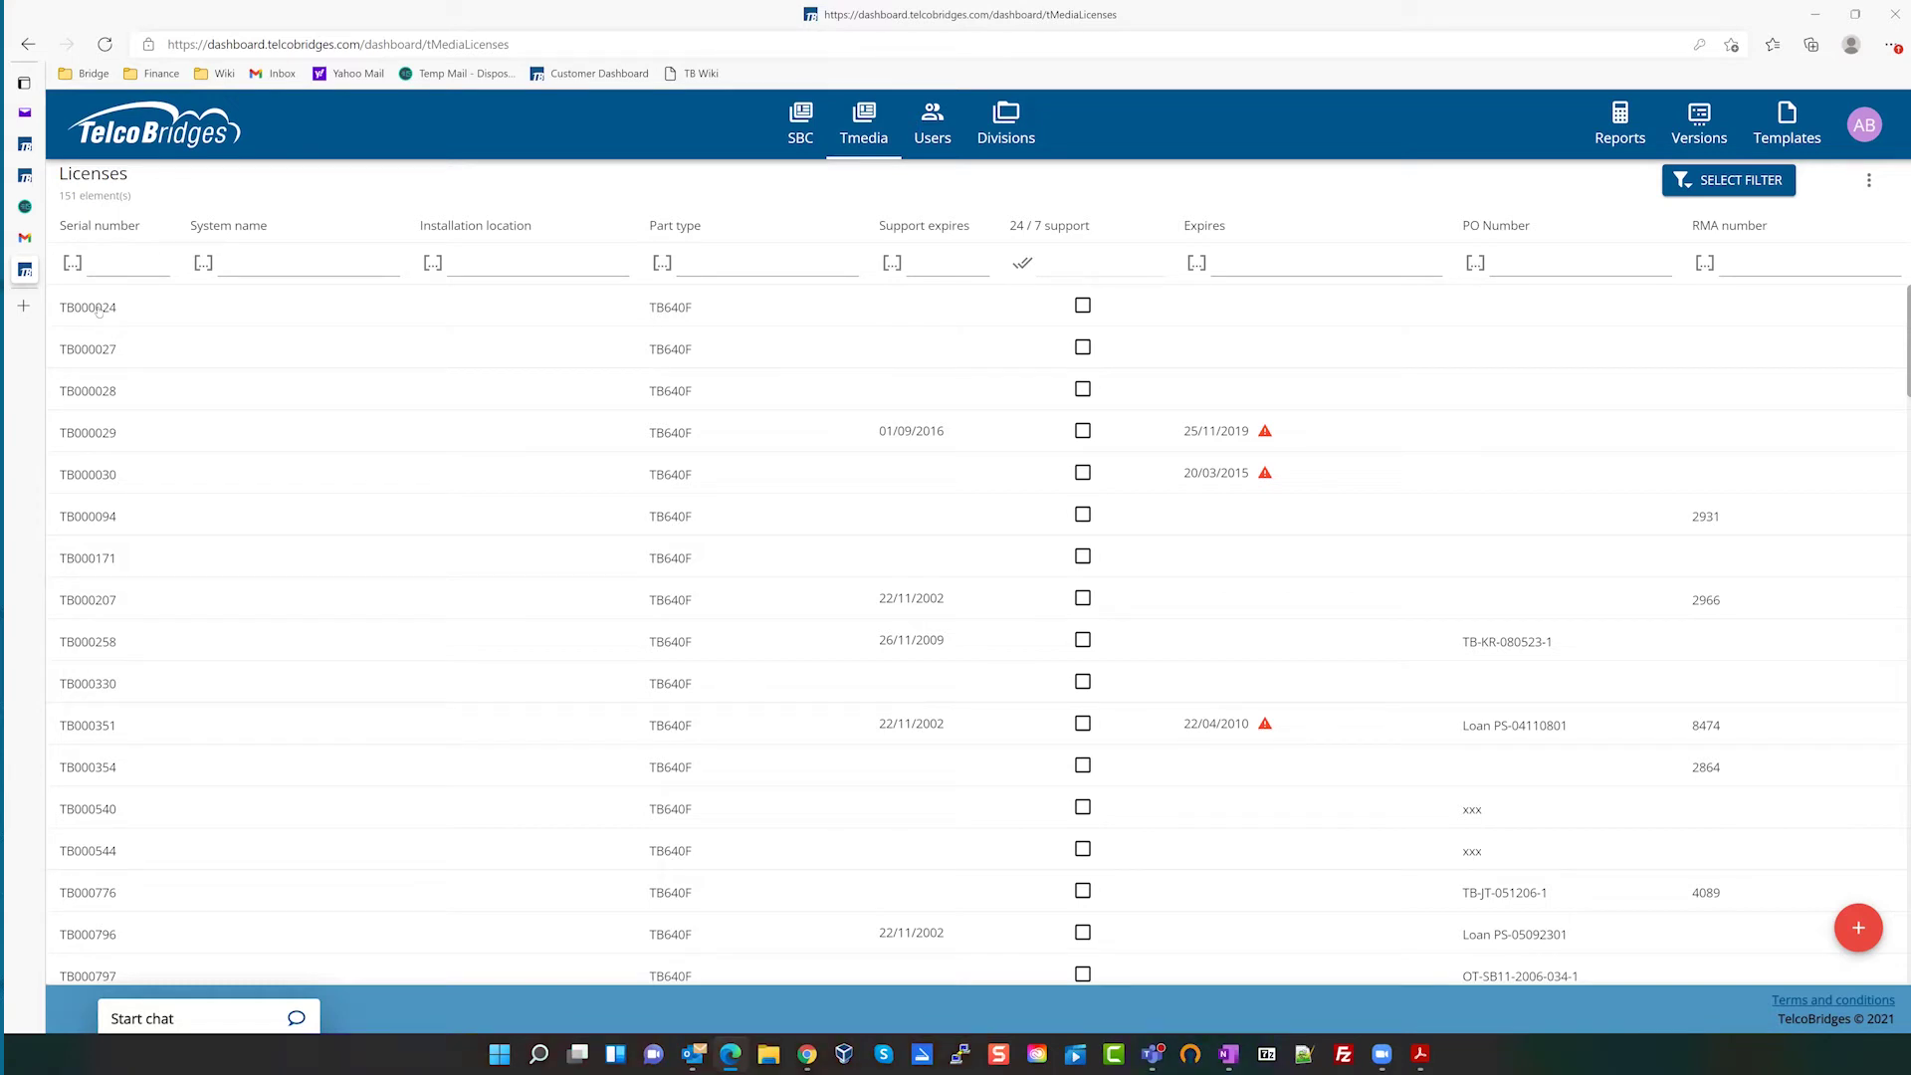
- Open the System name filter on the Tmedia list and dismiss it without filtering
click(222, 269)
click(483, 370)
- View the 94 users and the 35 divisions, then go back to the 403 SBC licenses
click(933, 140)
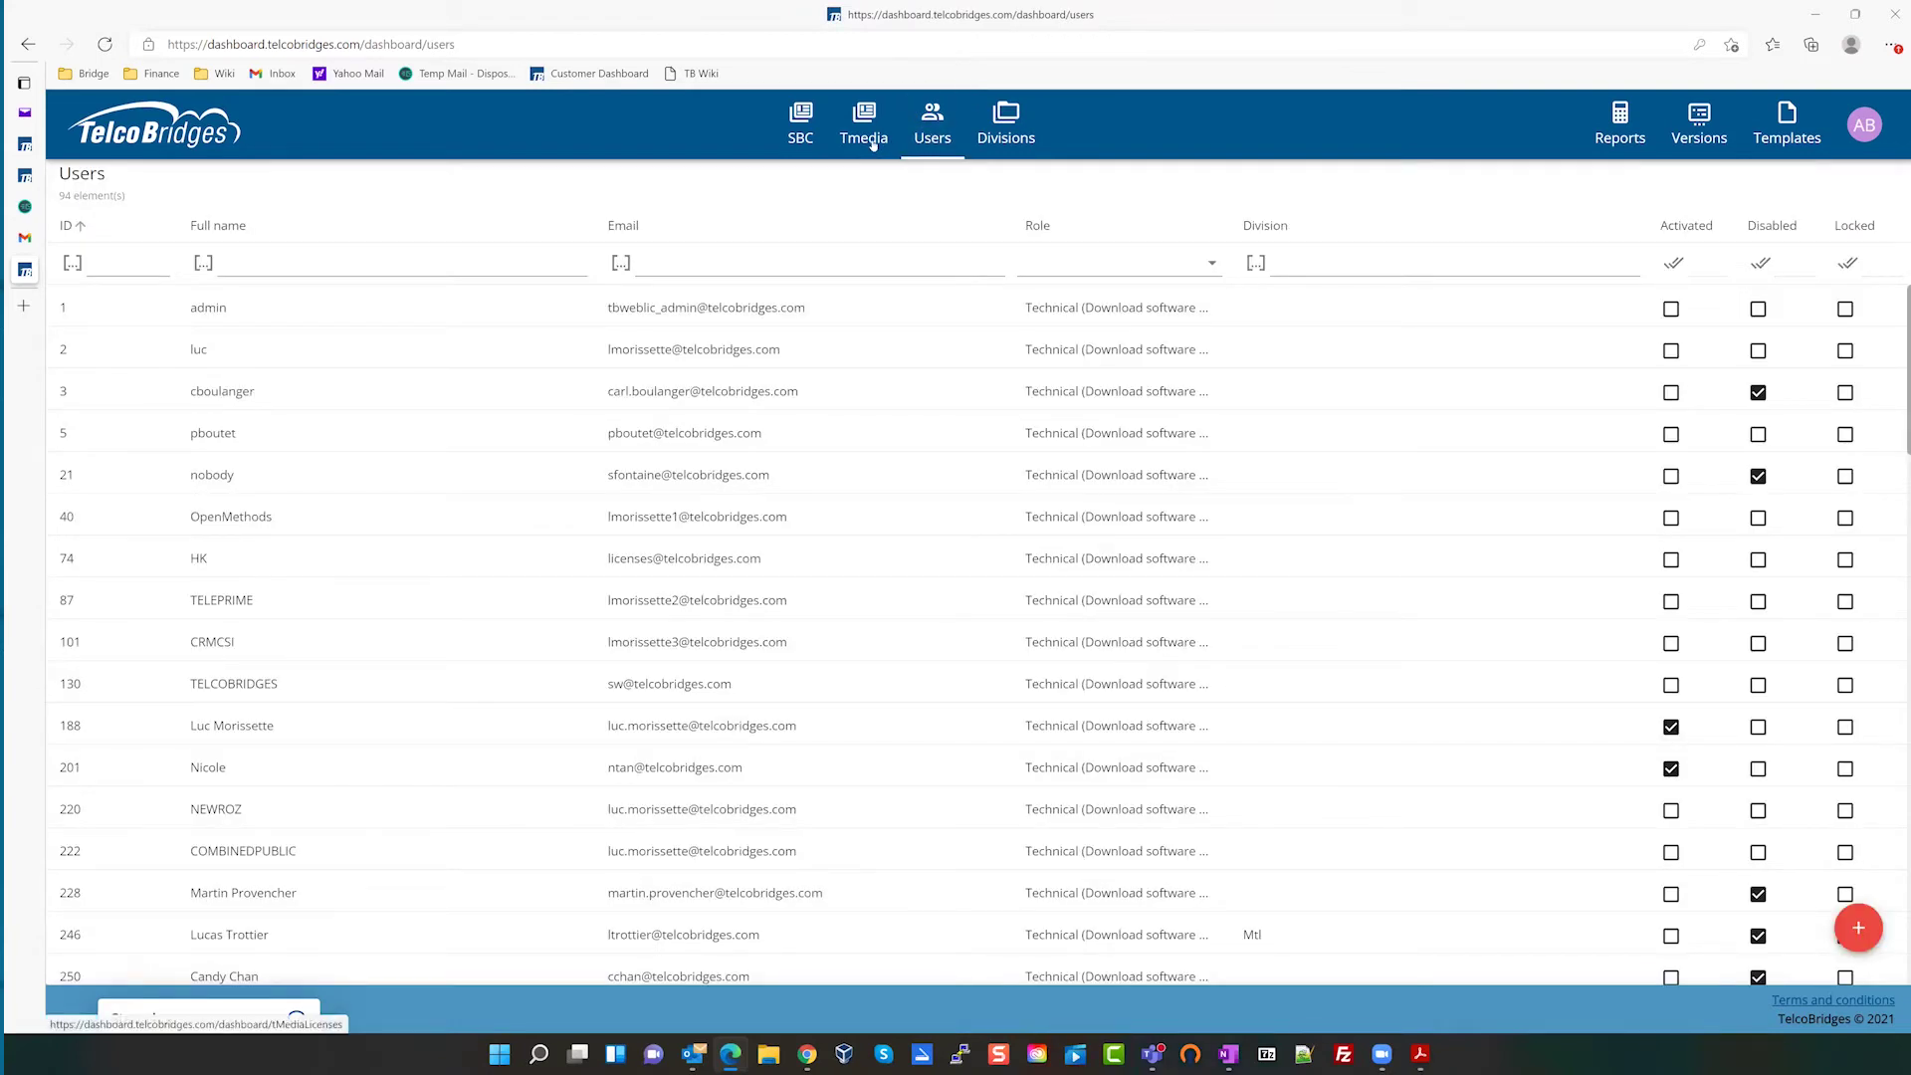
click(994, 140)
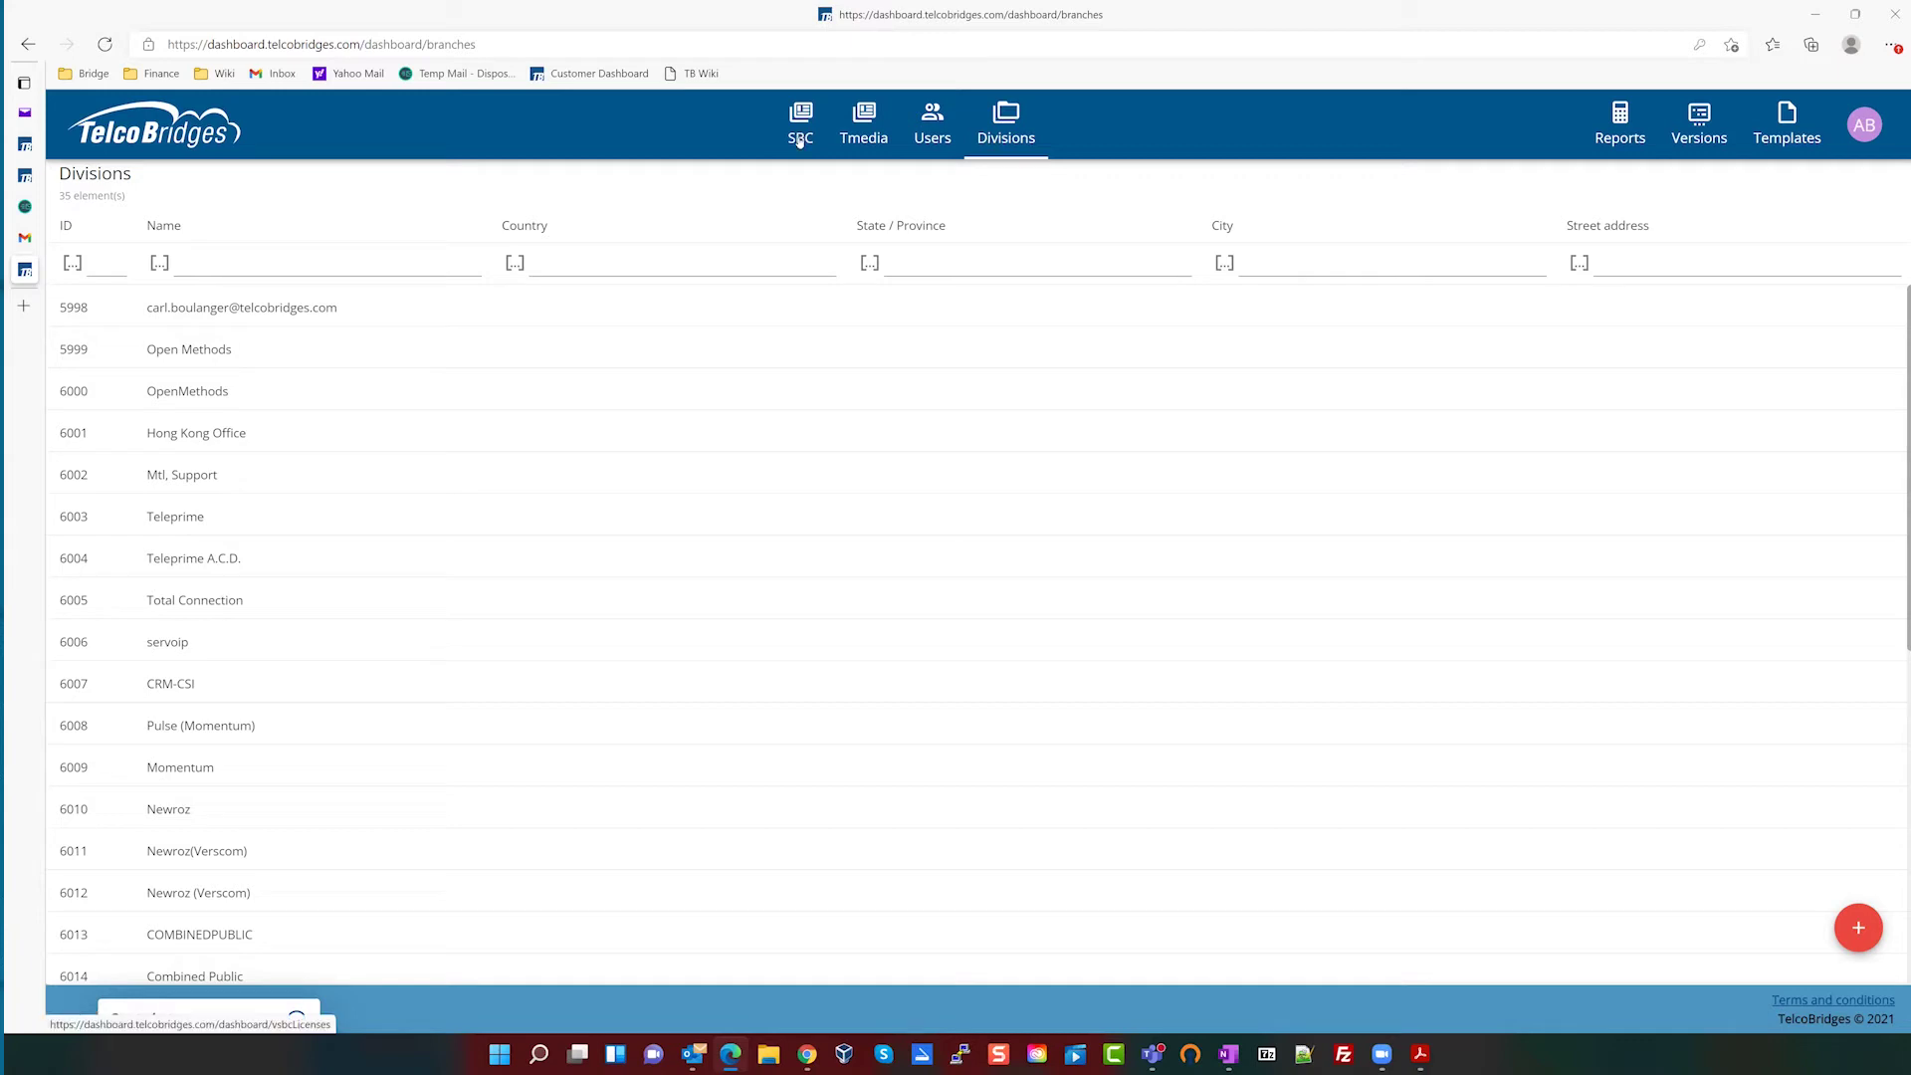
click(798, 139)
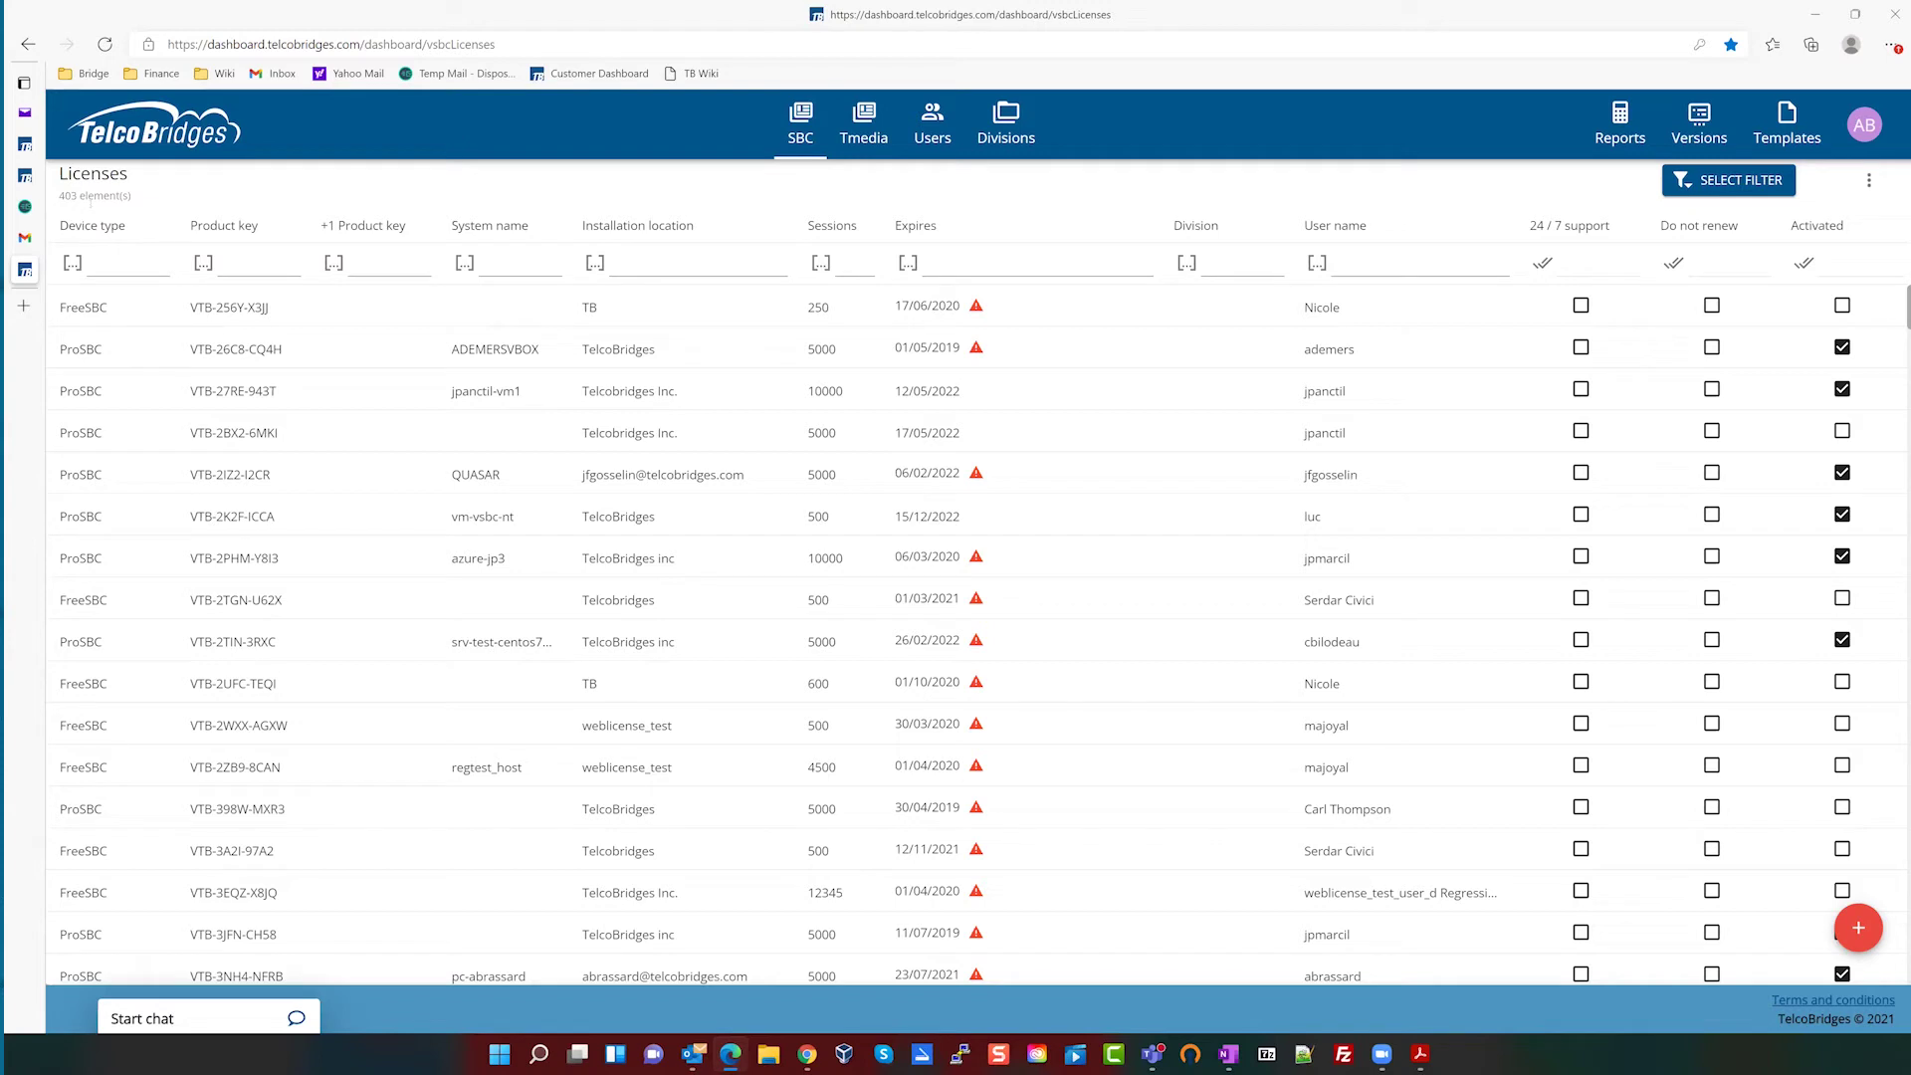
- Sort SBC licenses by device type descending and filter device type by 'pr', leaving 220 ProSBC licenses
click(865, 123)
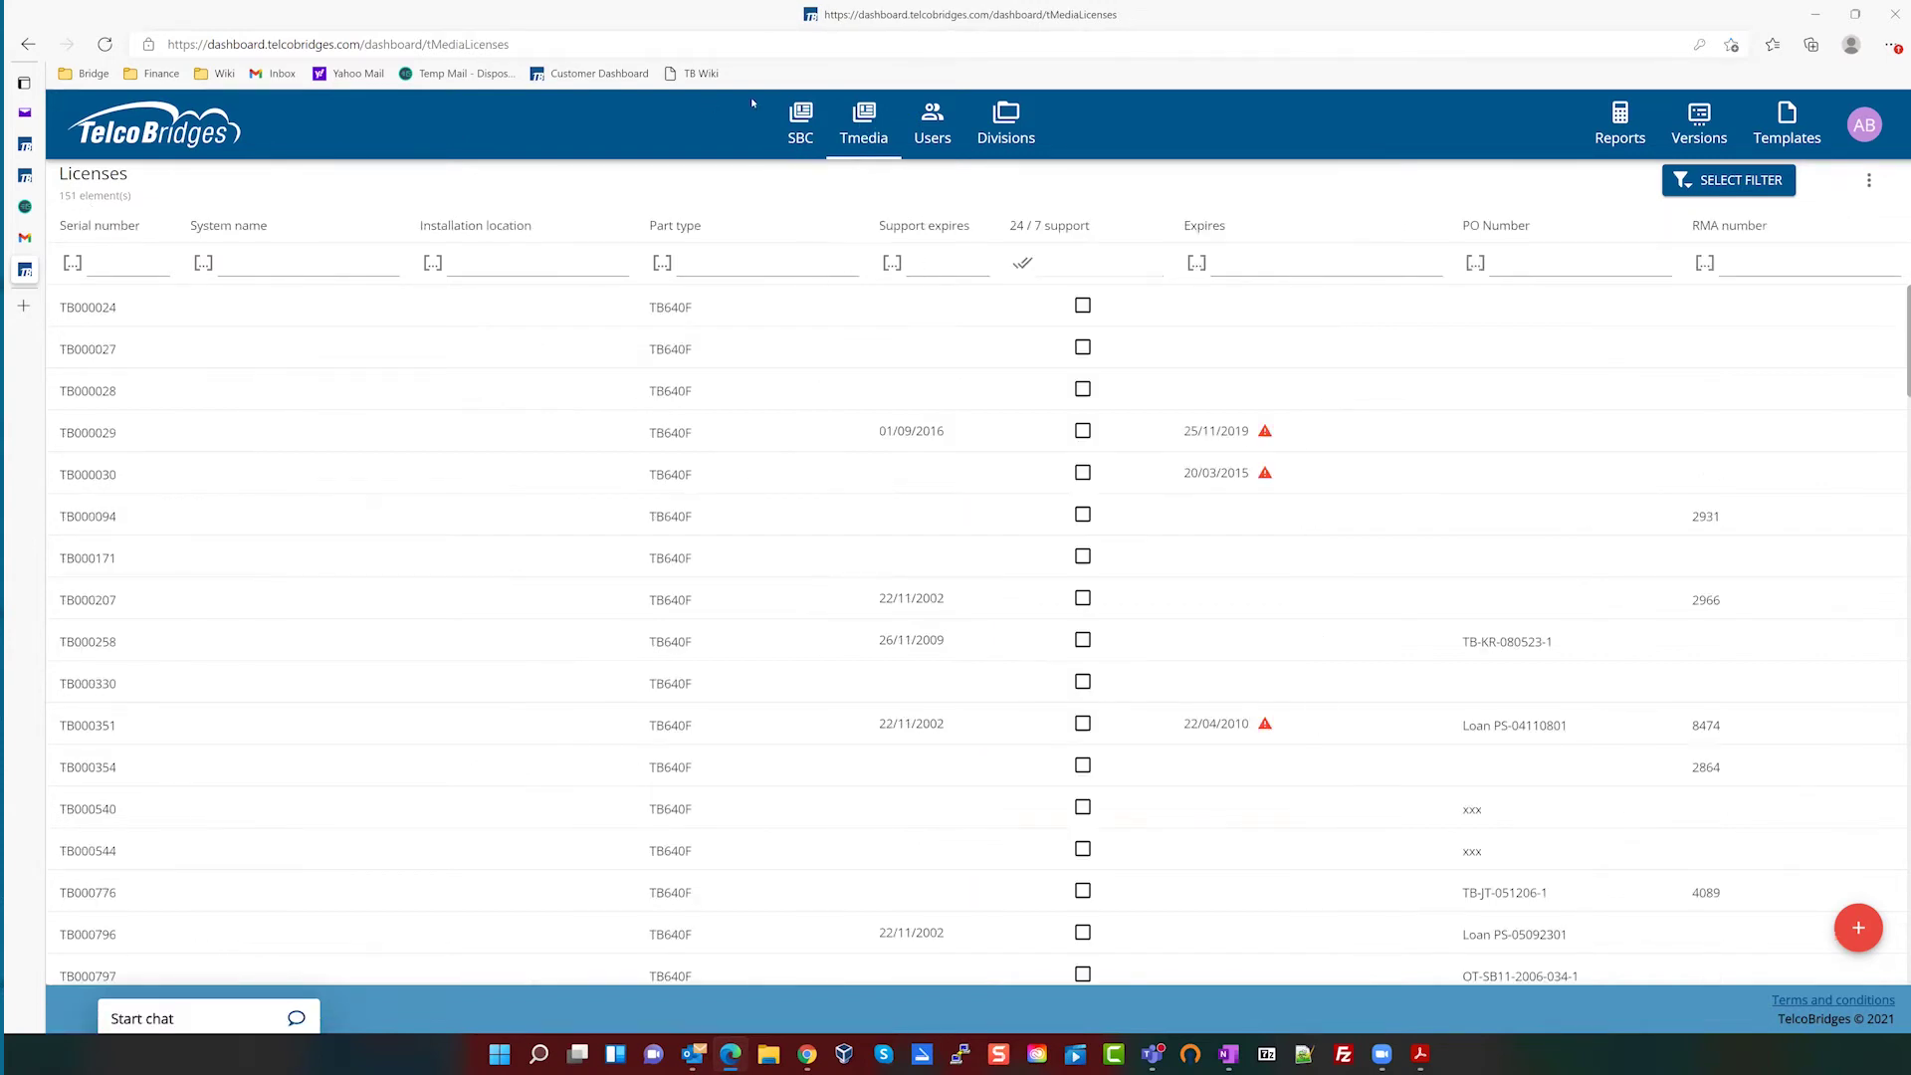
click(799, 116)
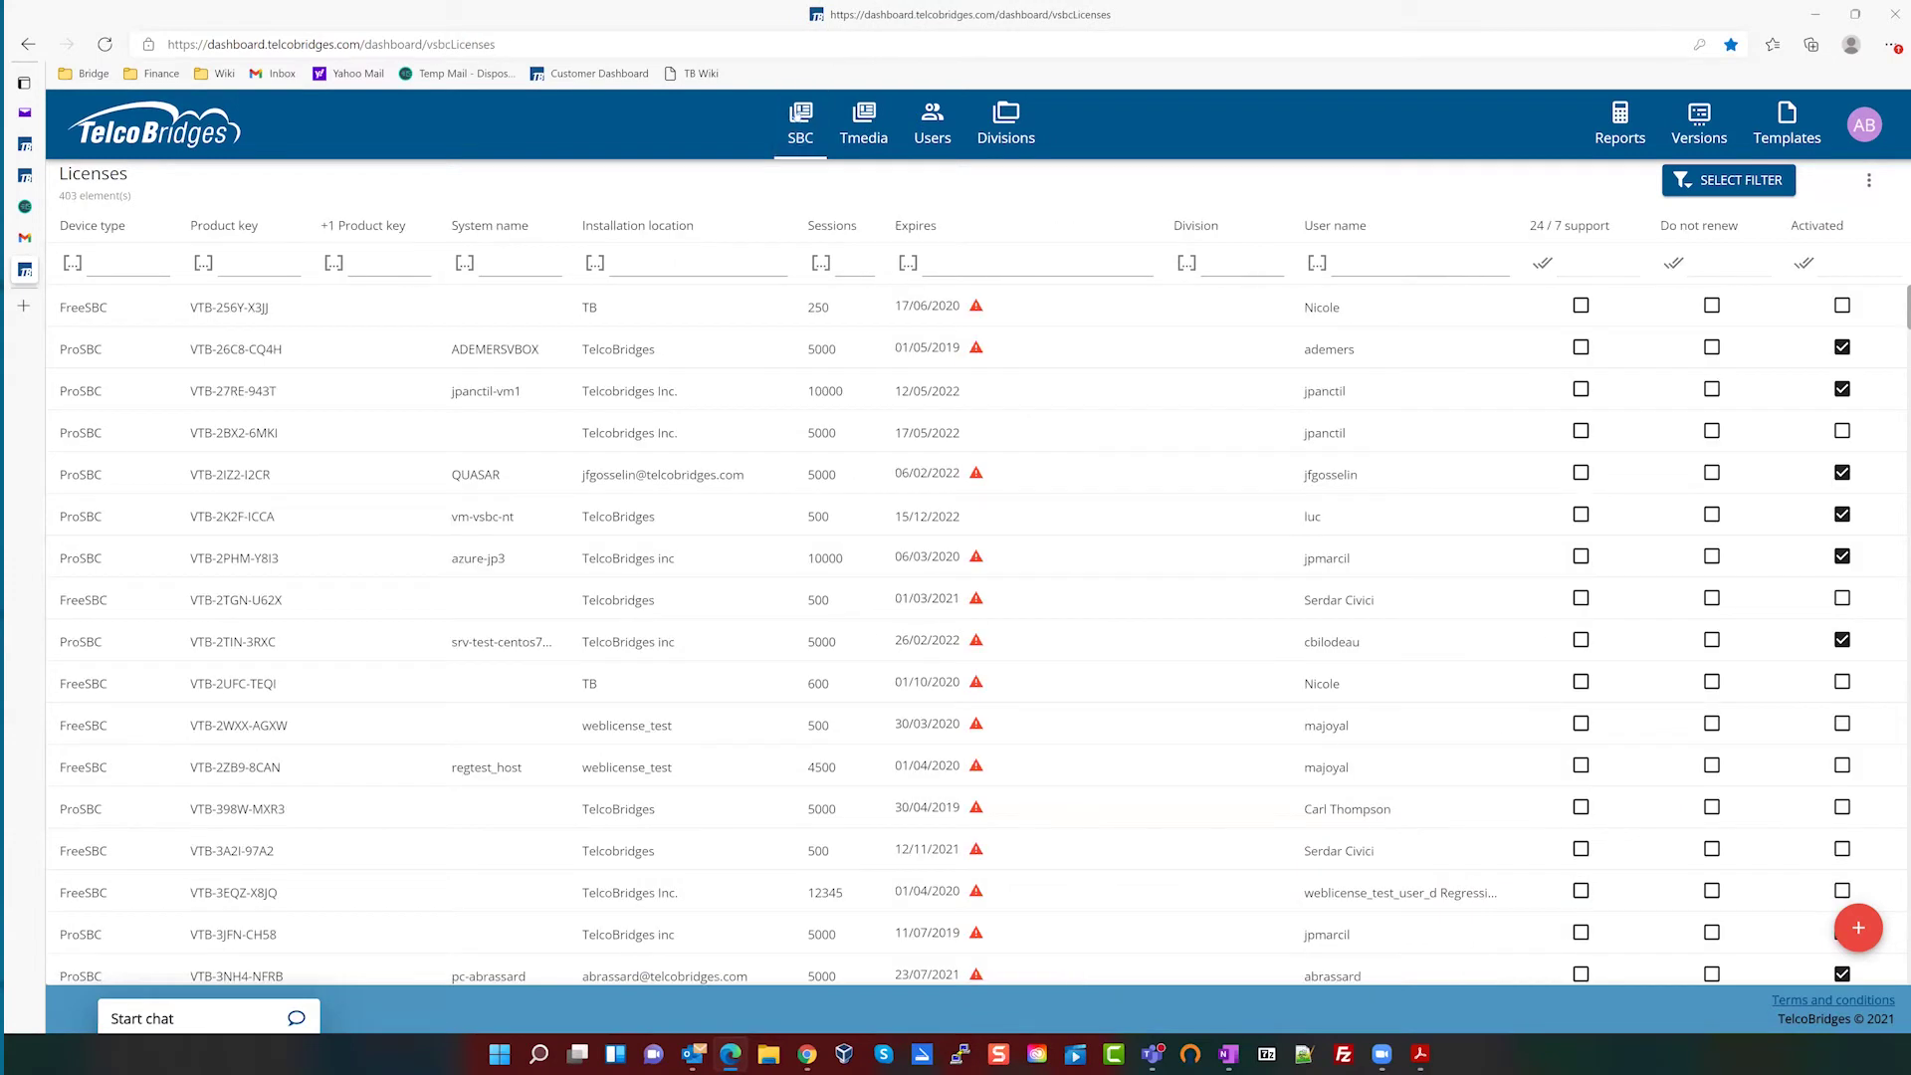
click(115, 227)
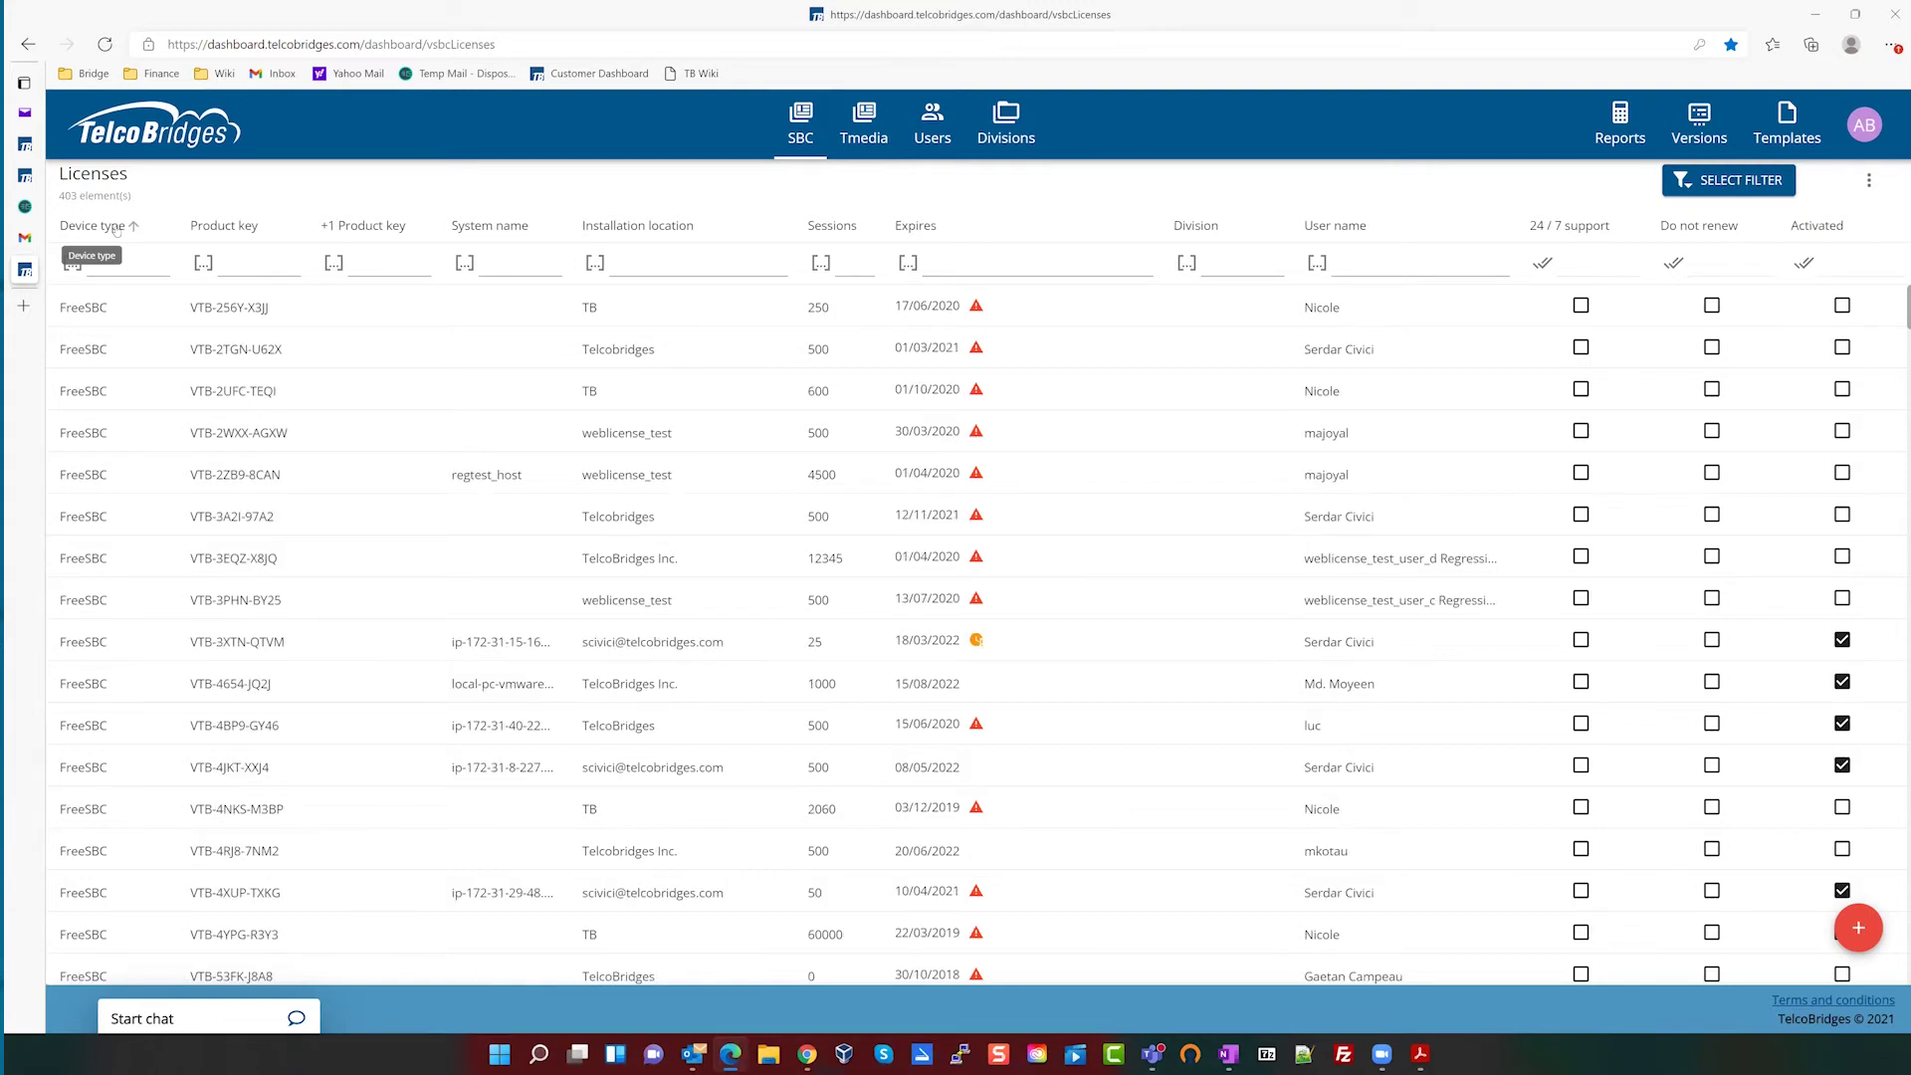
click(115, 227)
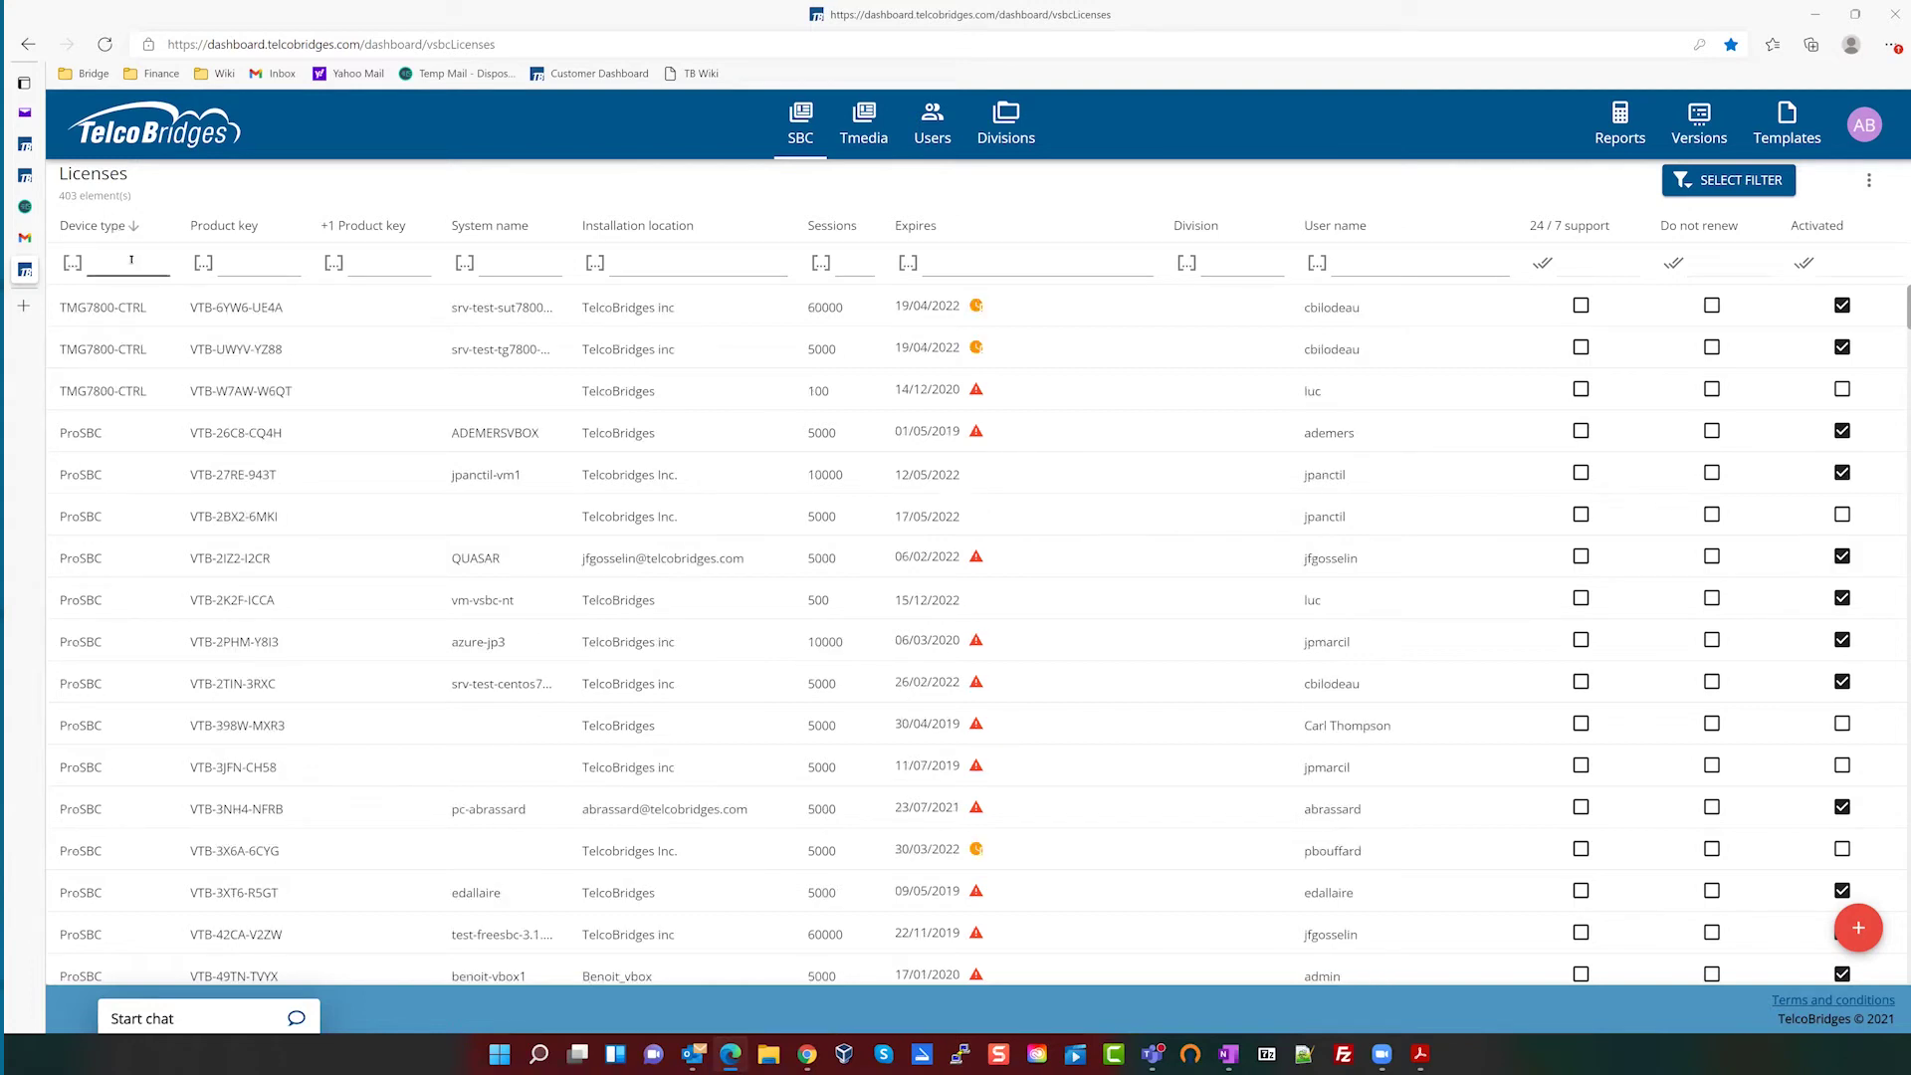
text(pro)
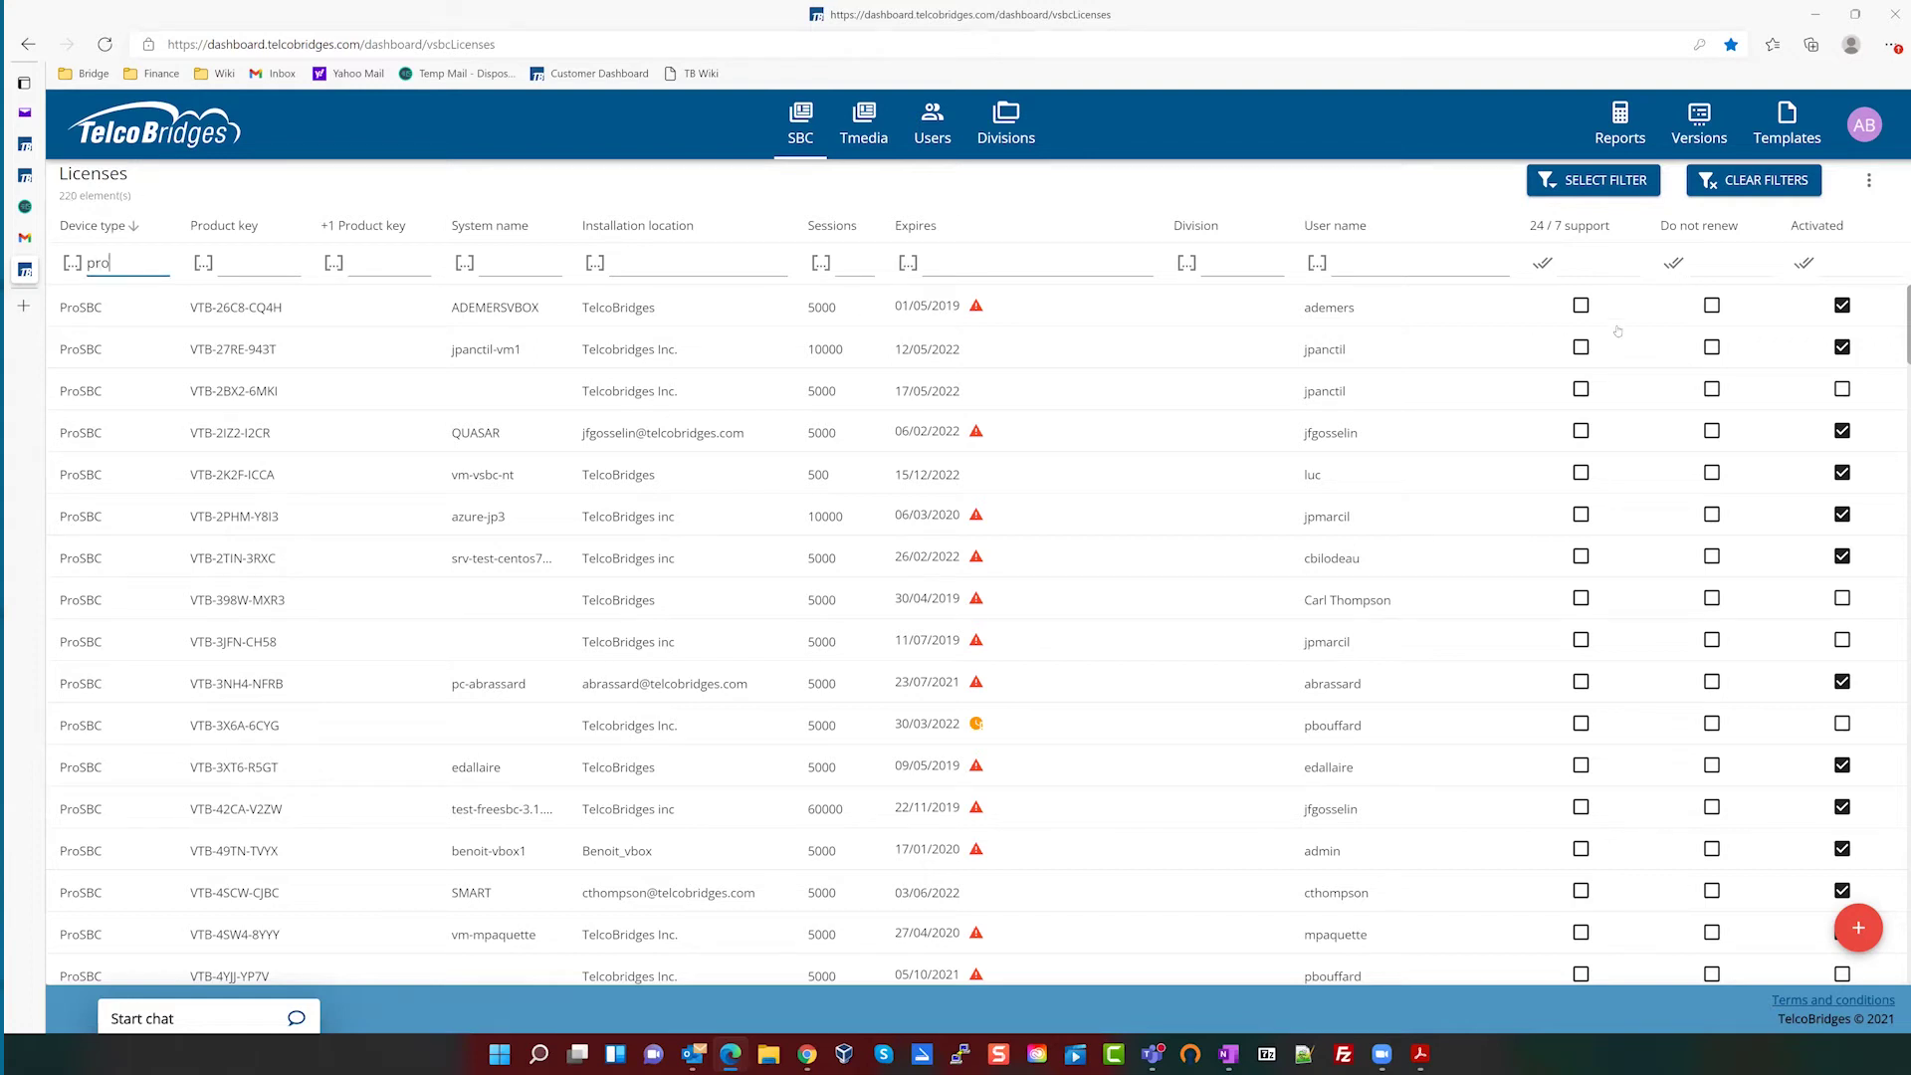
- Apply the 'Expiring in 60 days' preset filter, then clear all filters to show 403 licenses again
click(1607, 182)
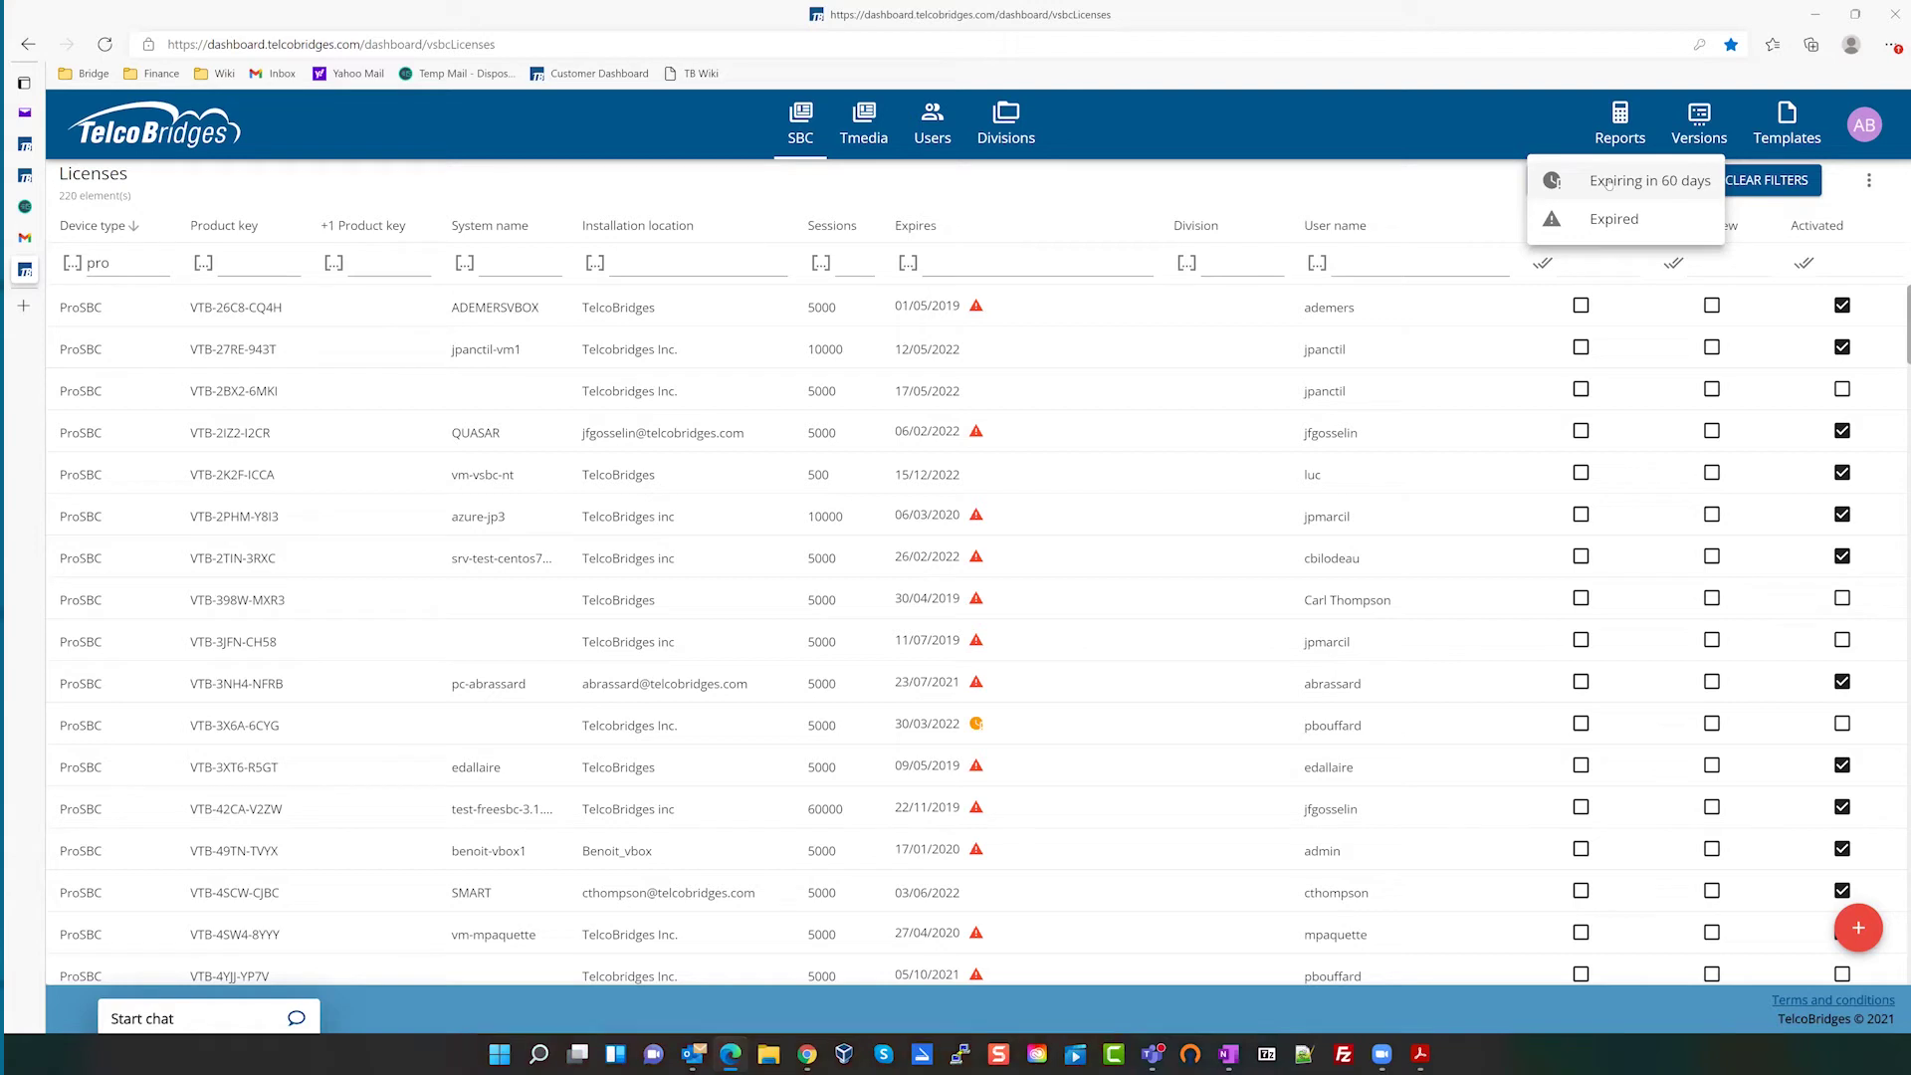
click(1609, 184)
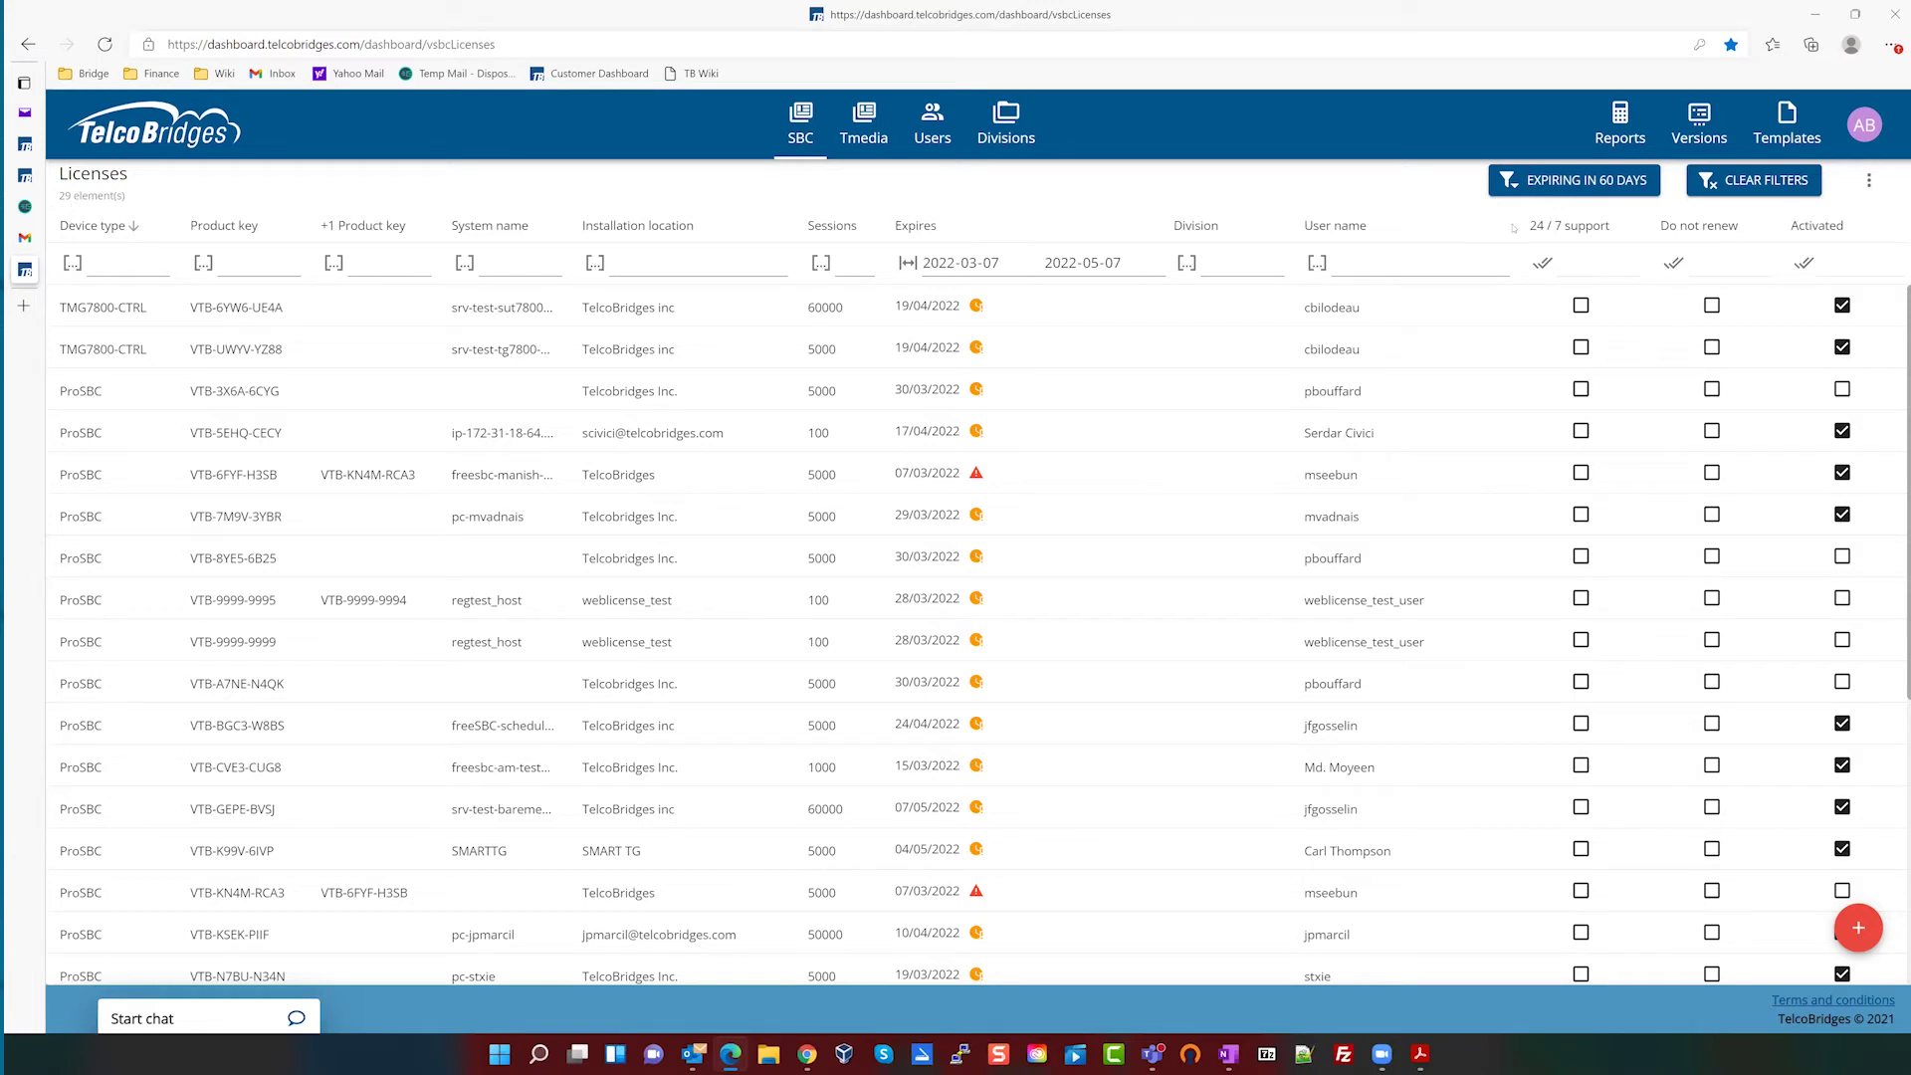
click(1791, 184)
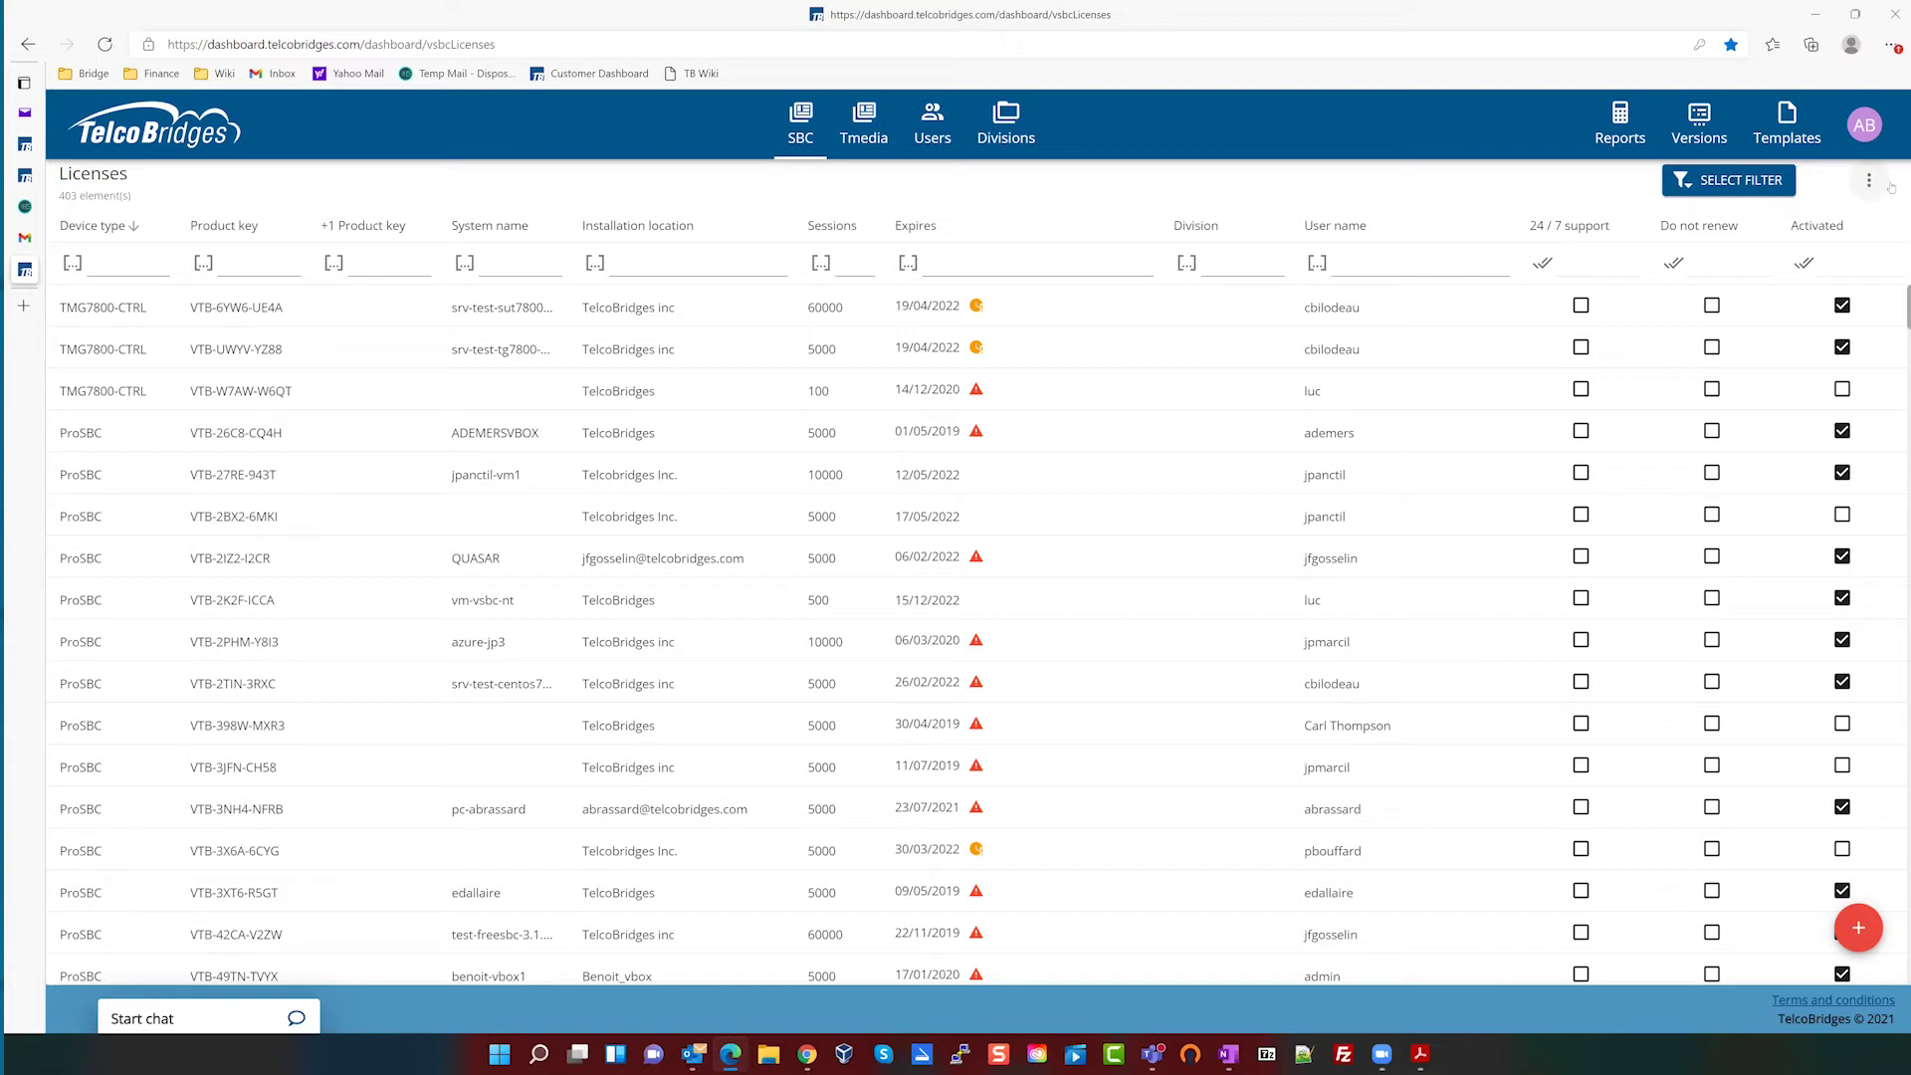
click(1857, 130)
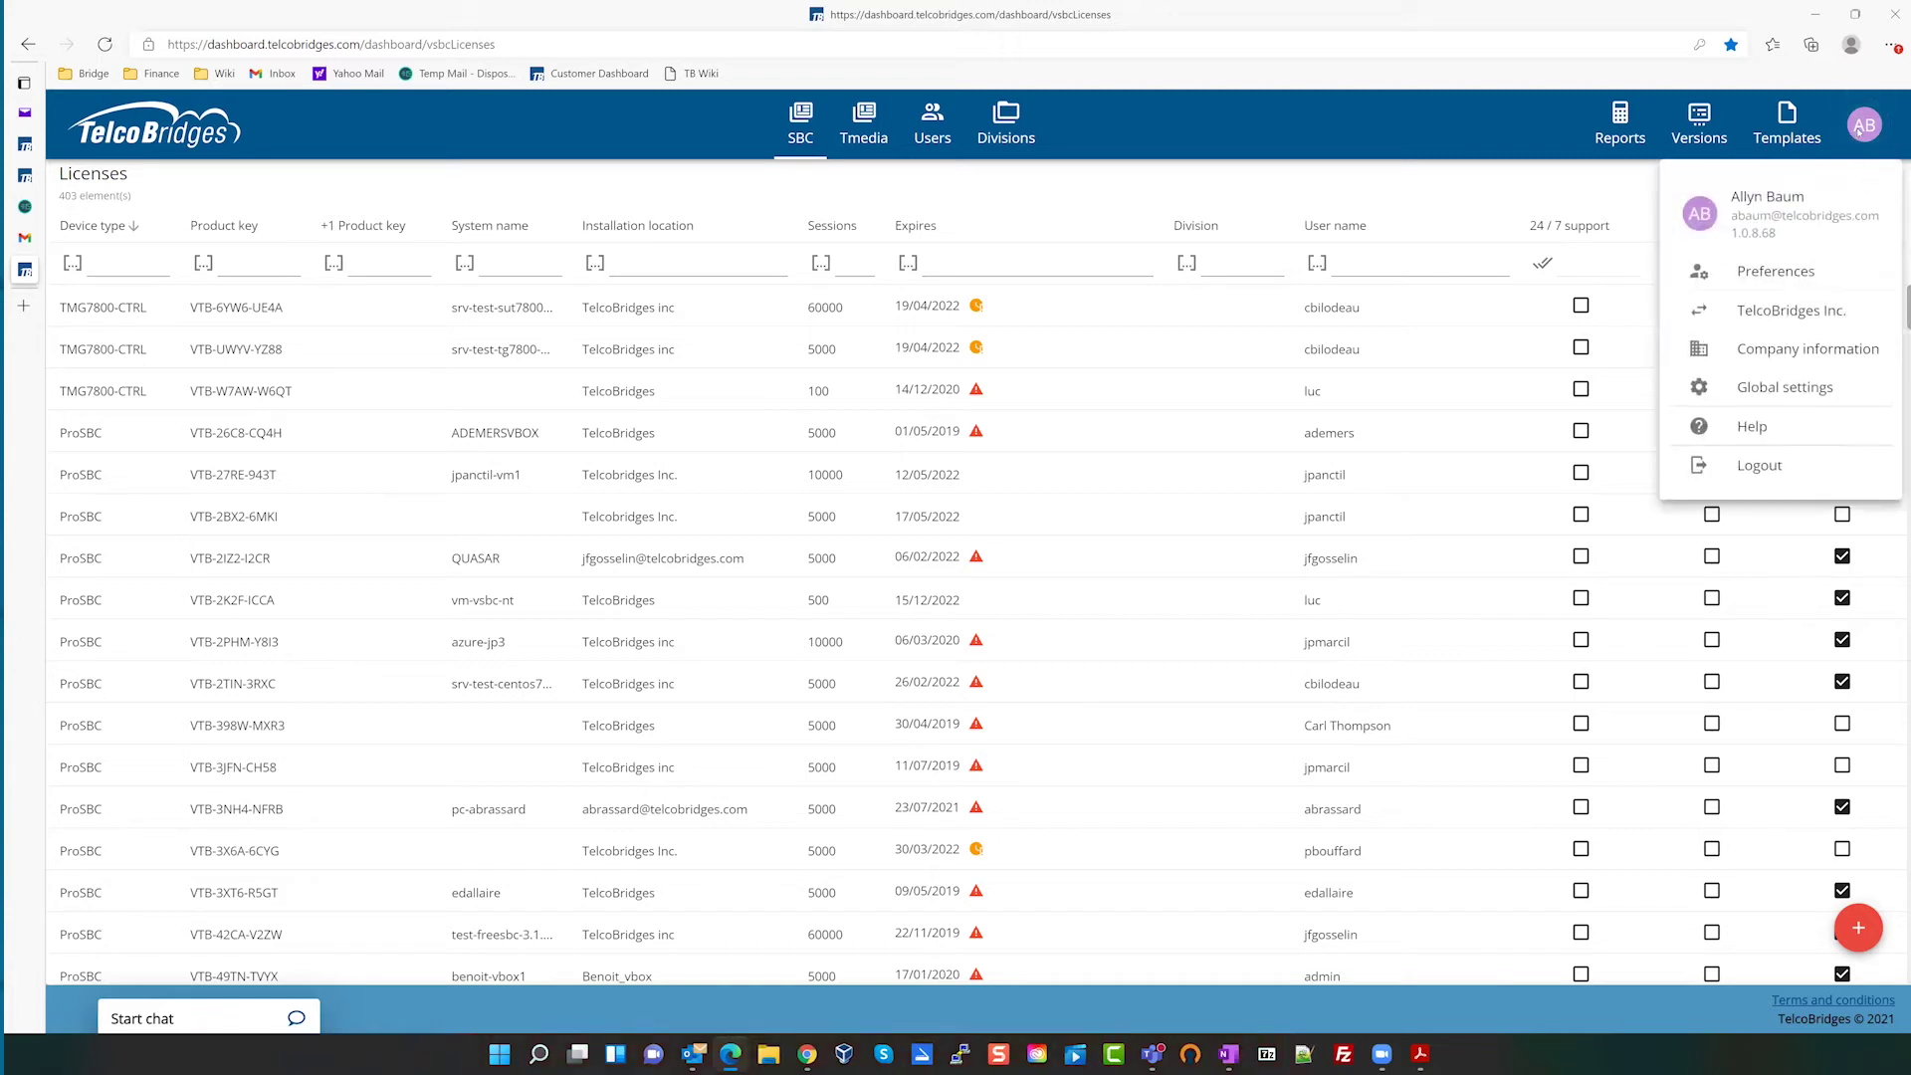
- Sign out of the work account and pick the other saved account's e-mail on the login form
click(1759, 467)
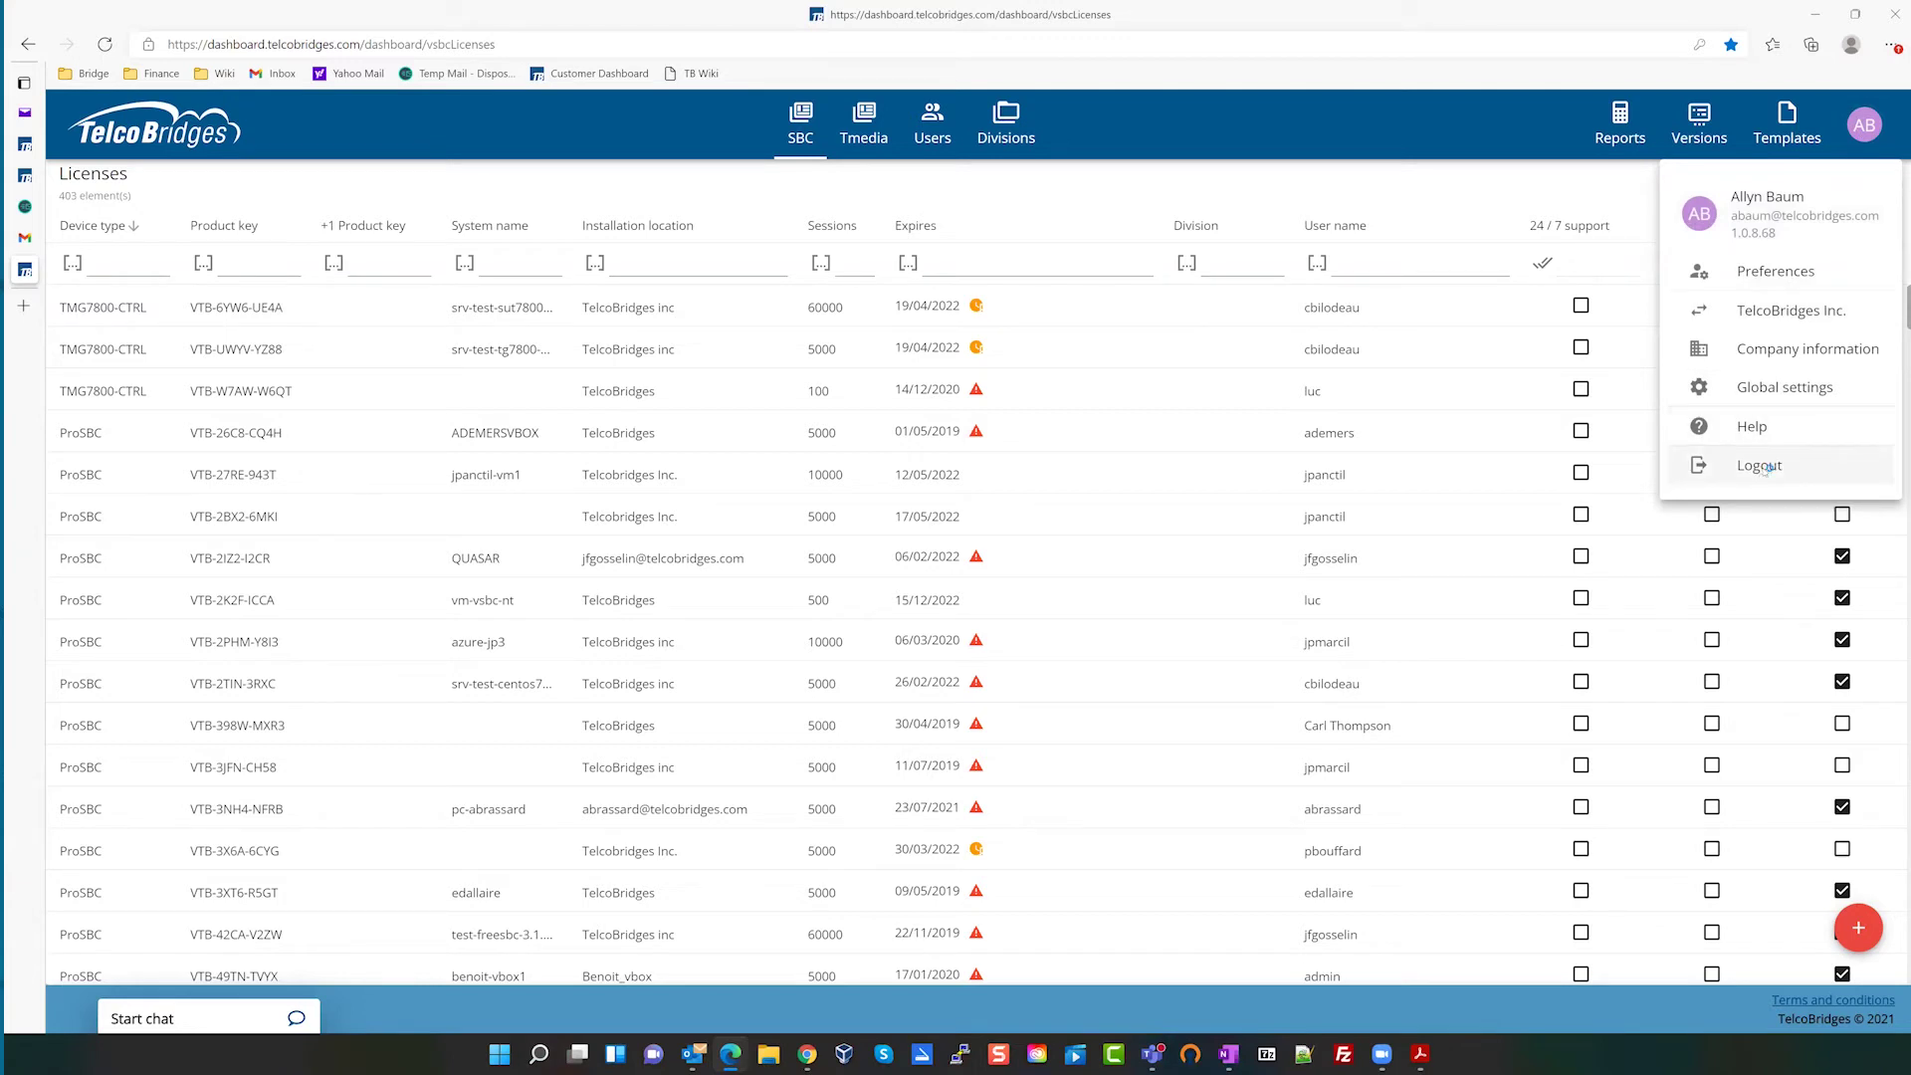
click(1037, 465)
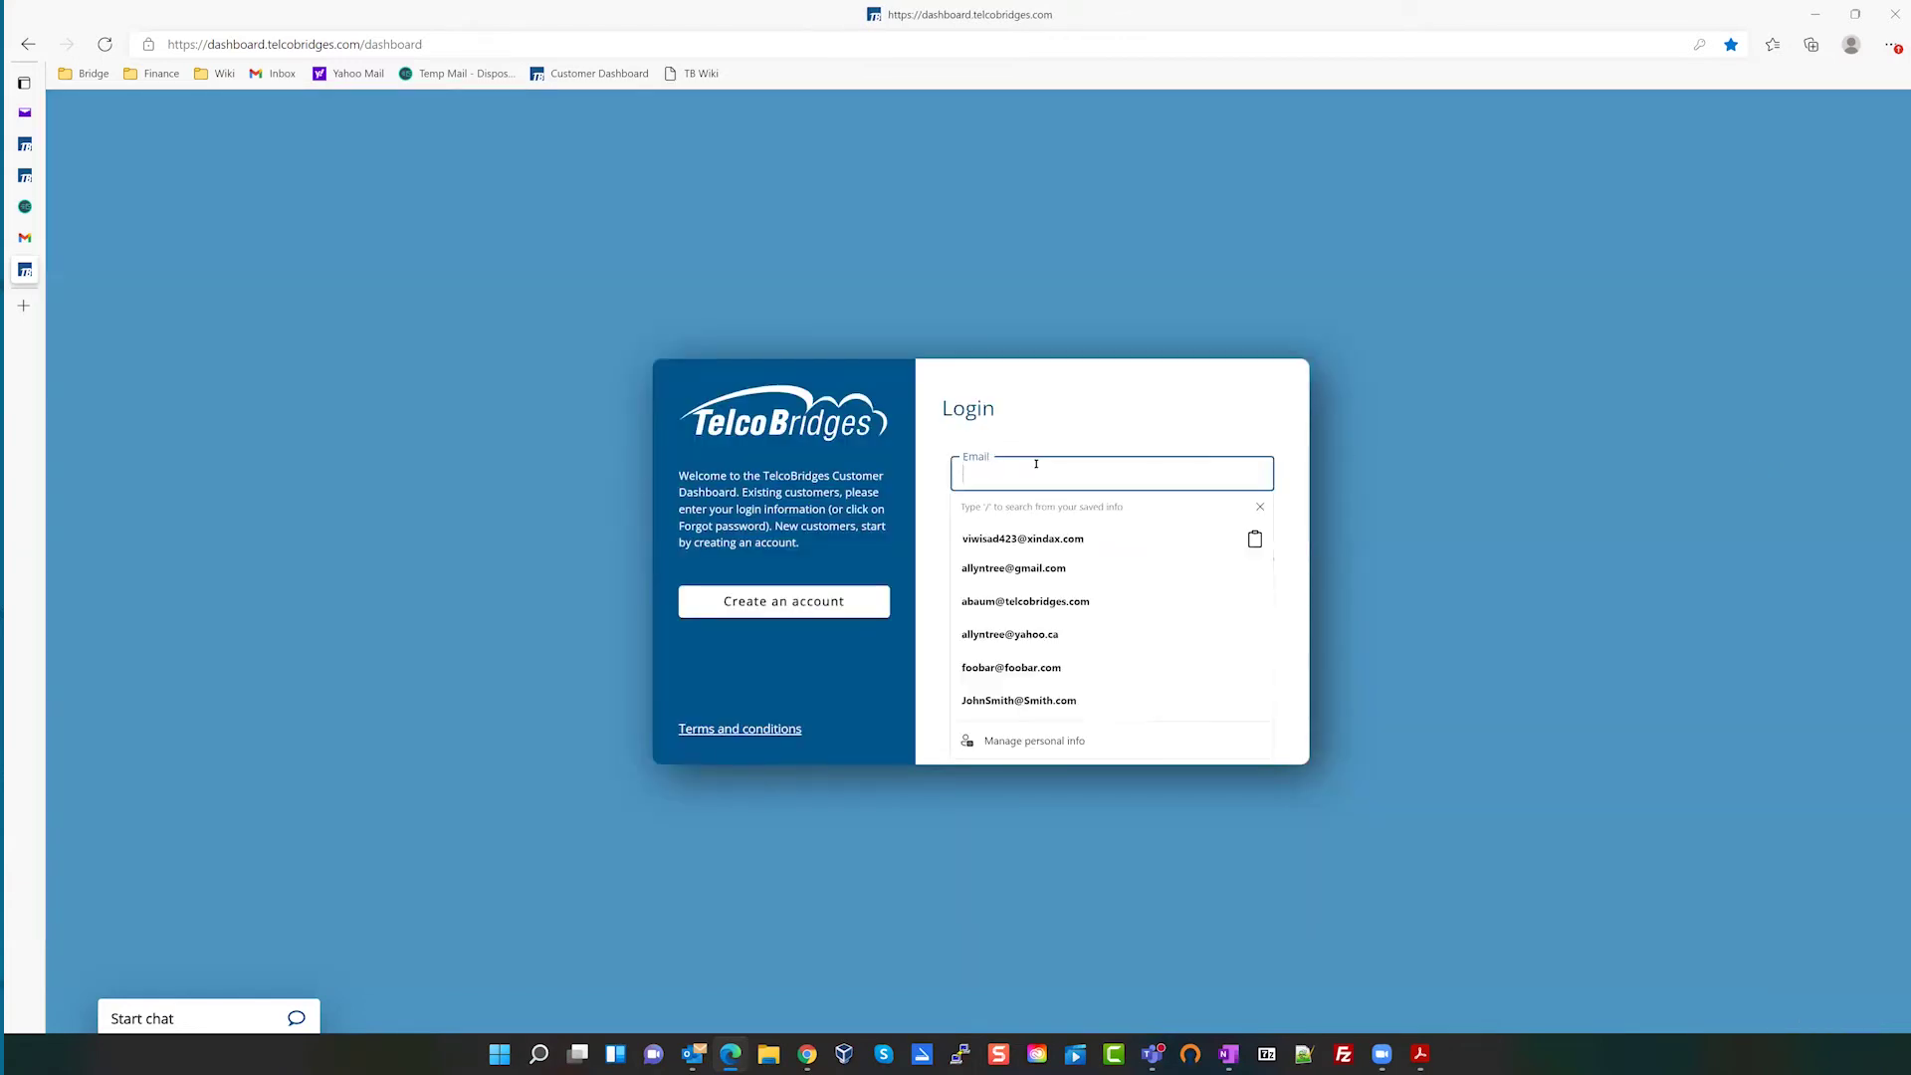
click(1025, 569)
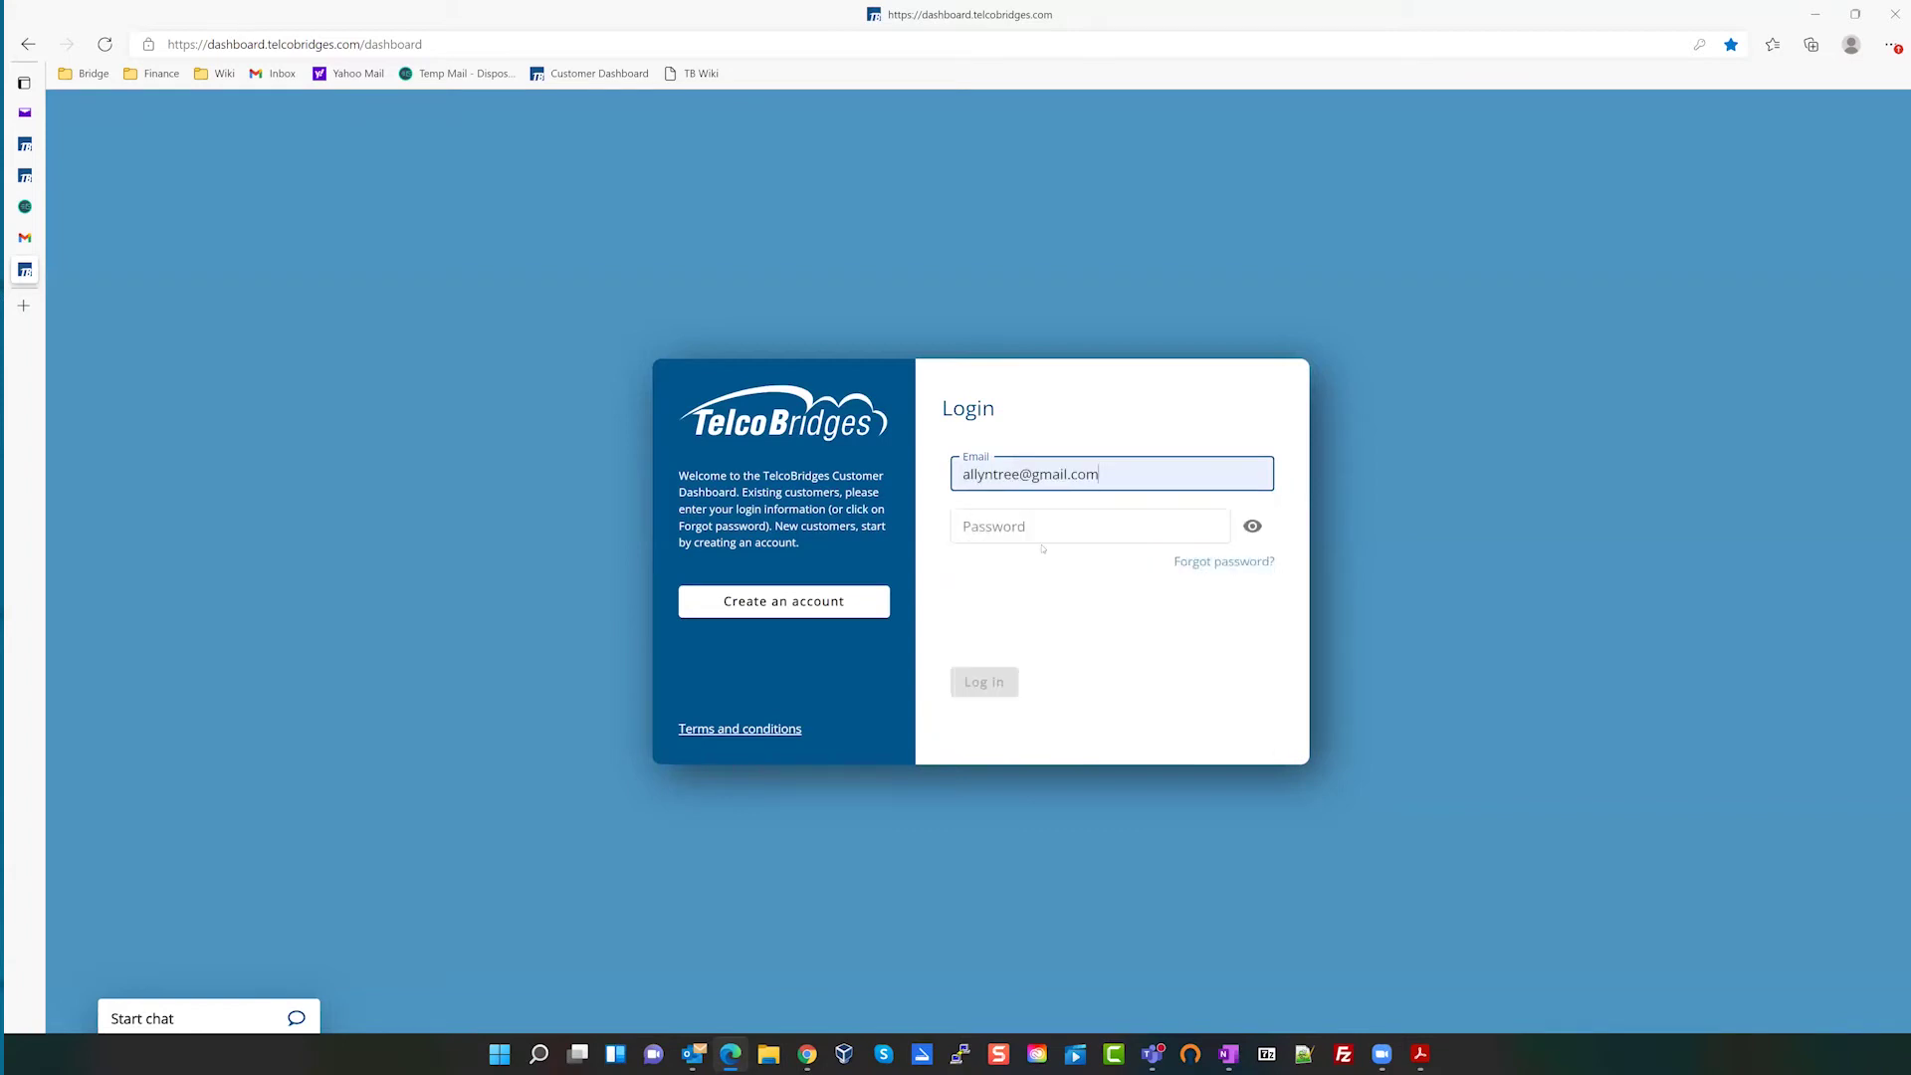
- Enter and correct the account password to log in, then start a new license
click(1060, 520)
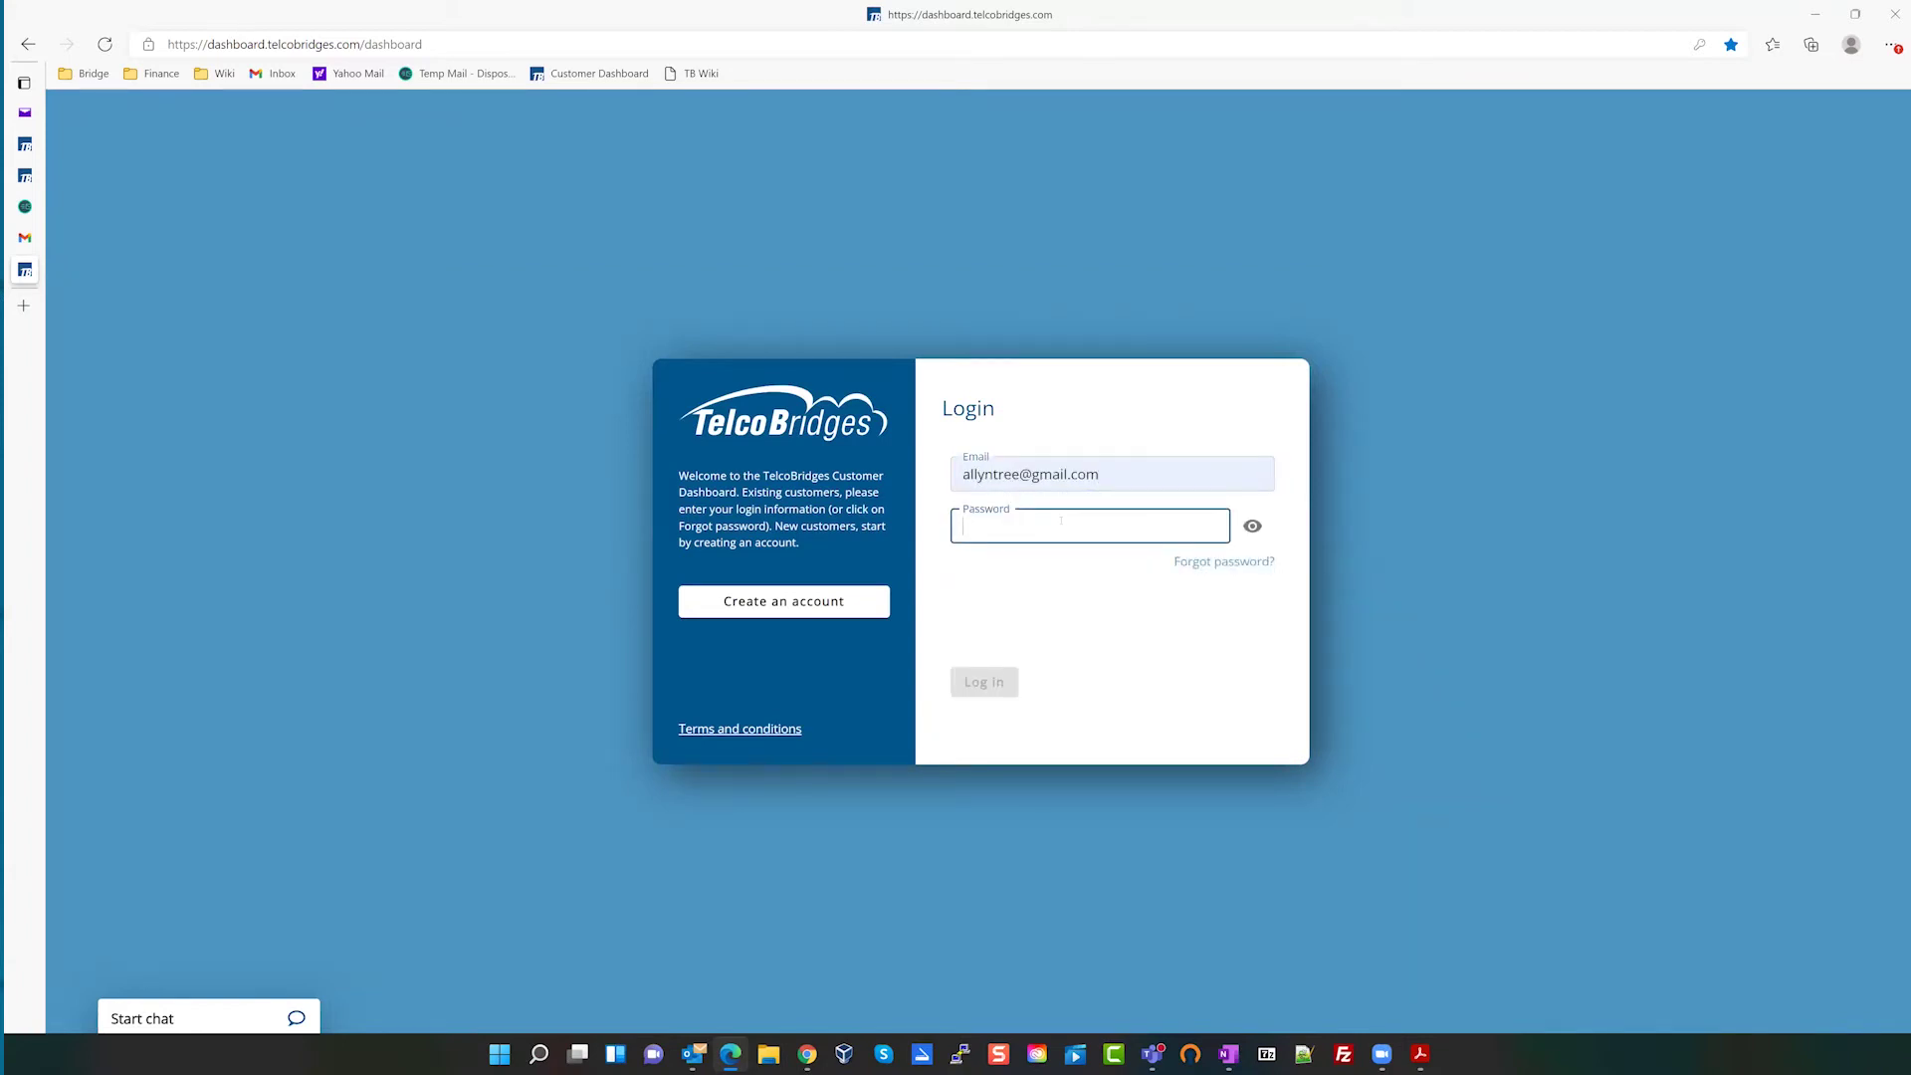
text(********)
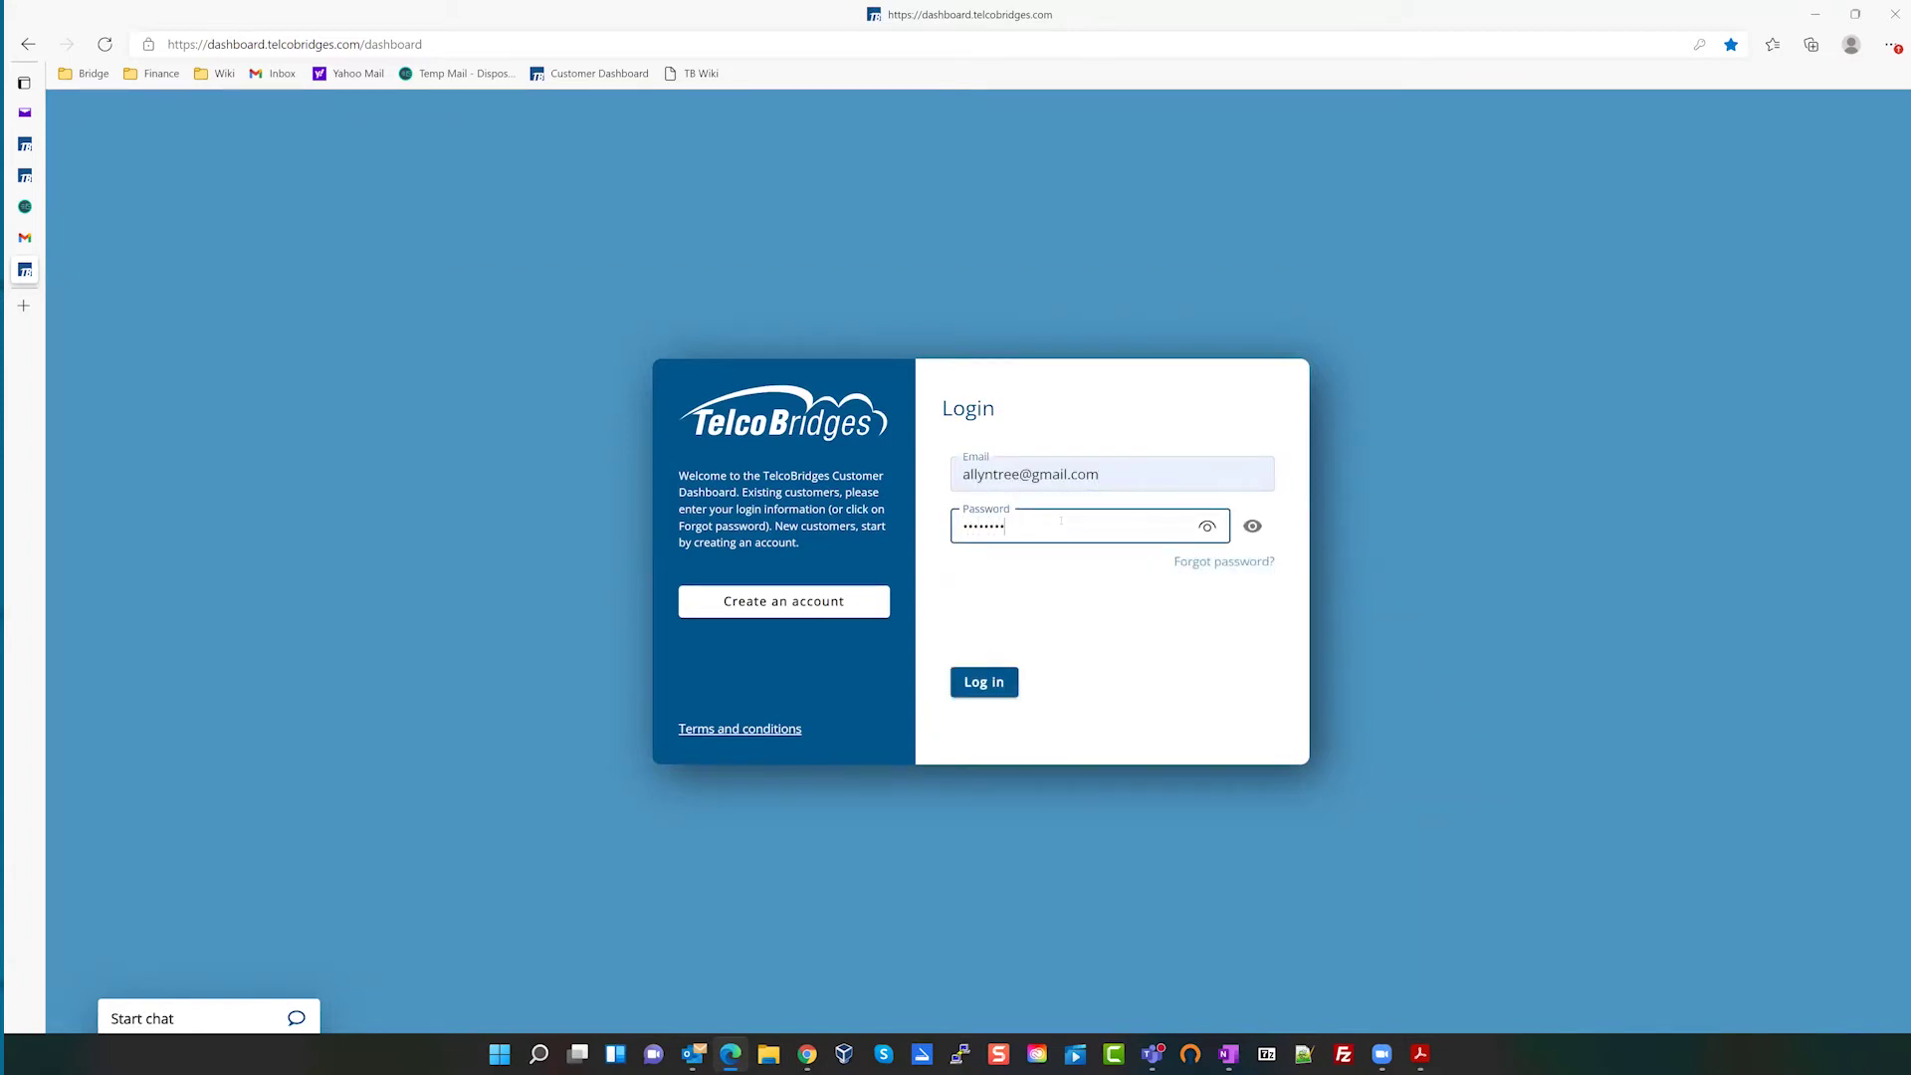
key(Return)
key(BackSpace)
key(BackSpace)
key(BackSpace)
key(BackSpace)
key(BackSpace)
key(BackSpace)
key(BackSpace)
key(BackSpace)
text(********)
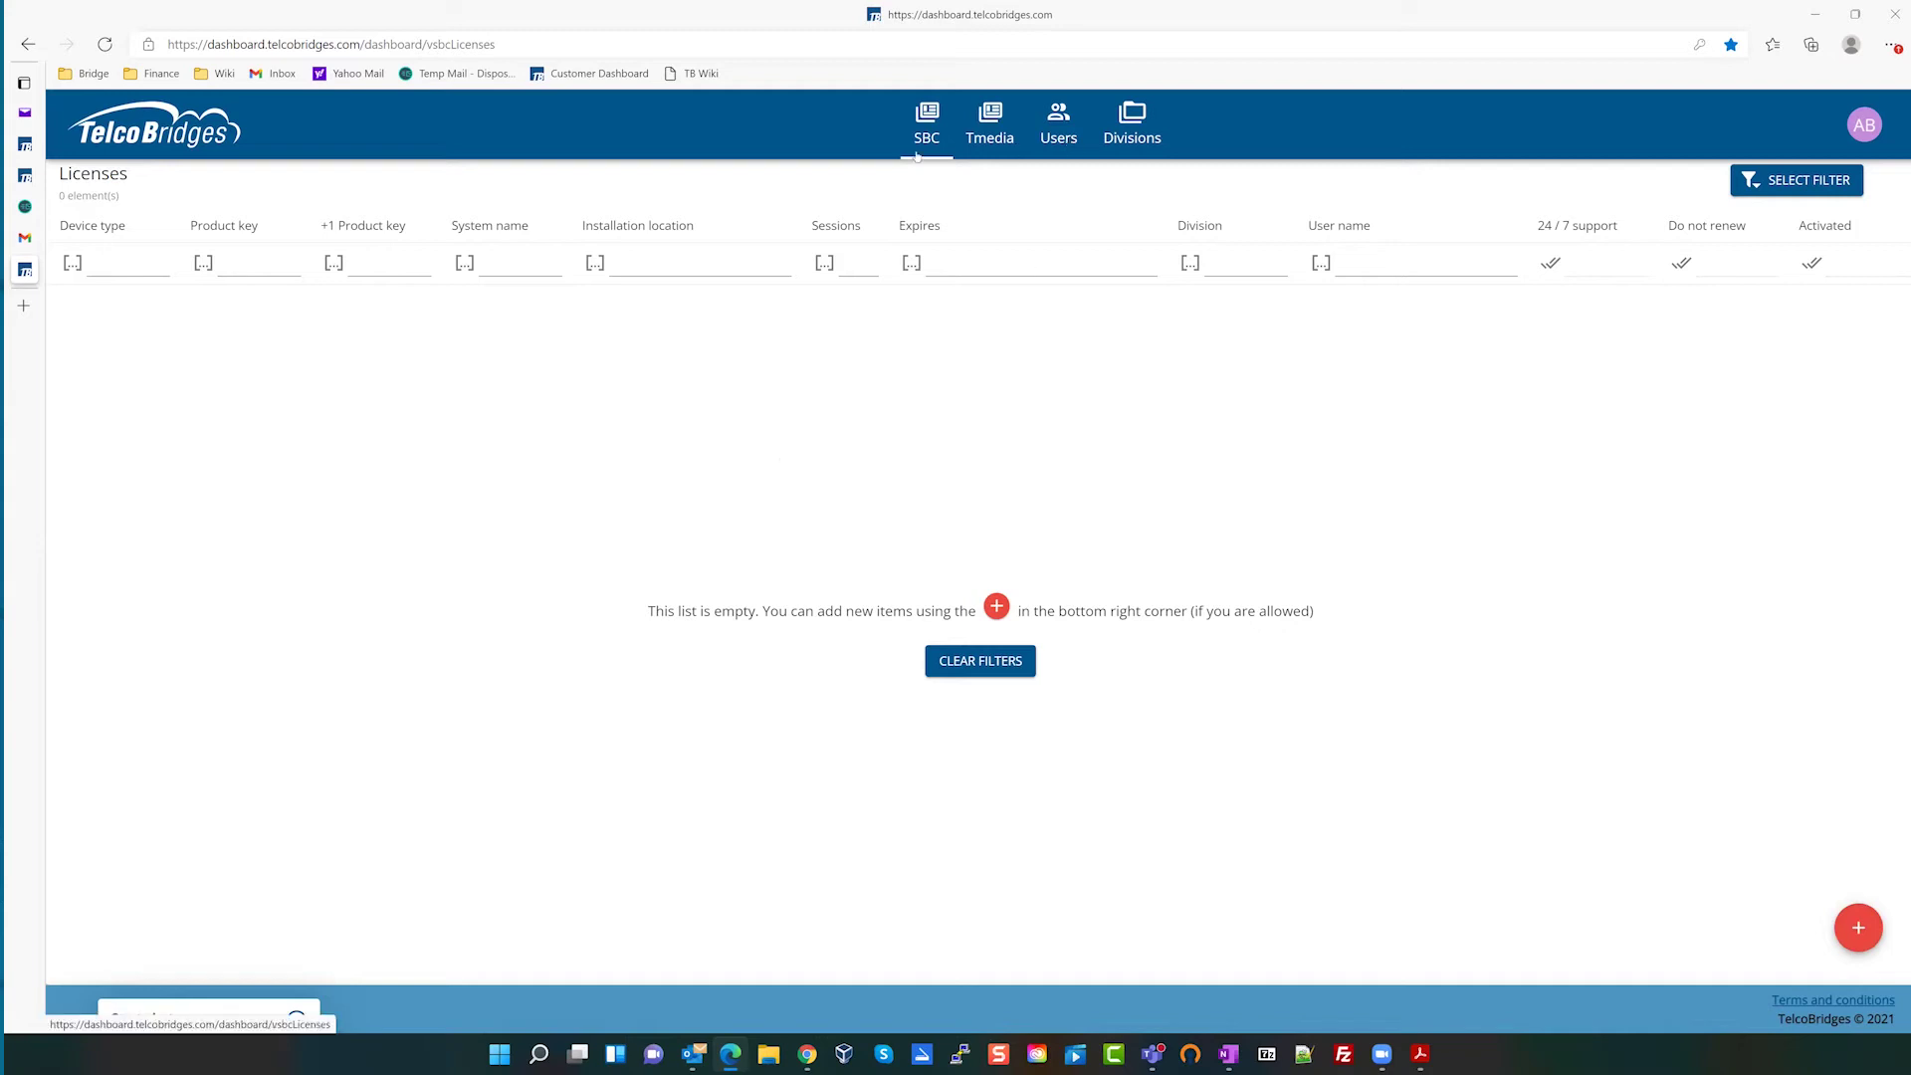
click(1859, 929)
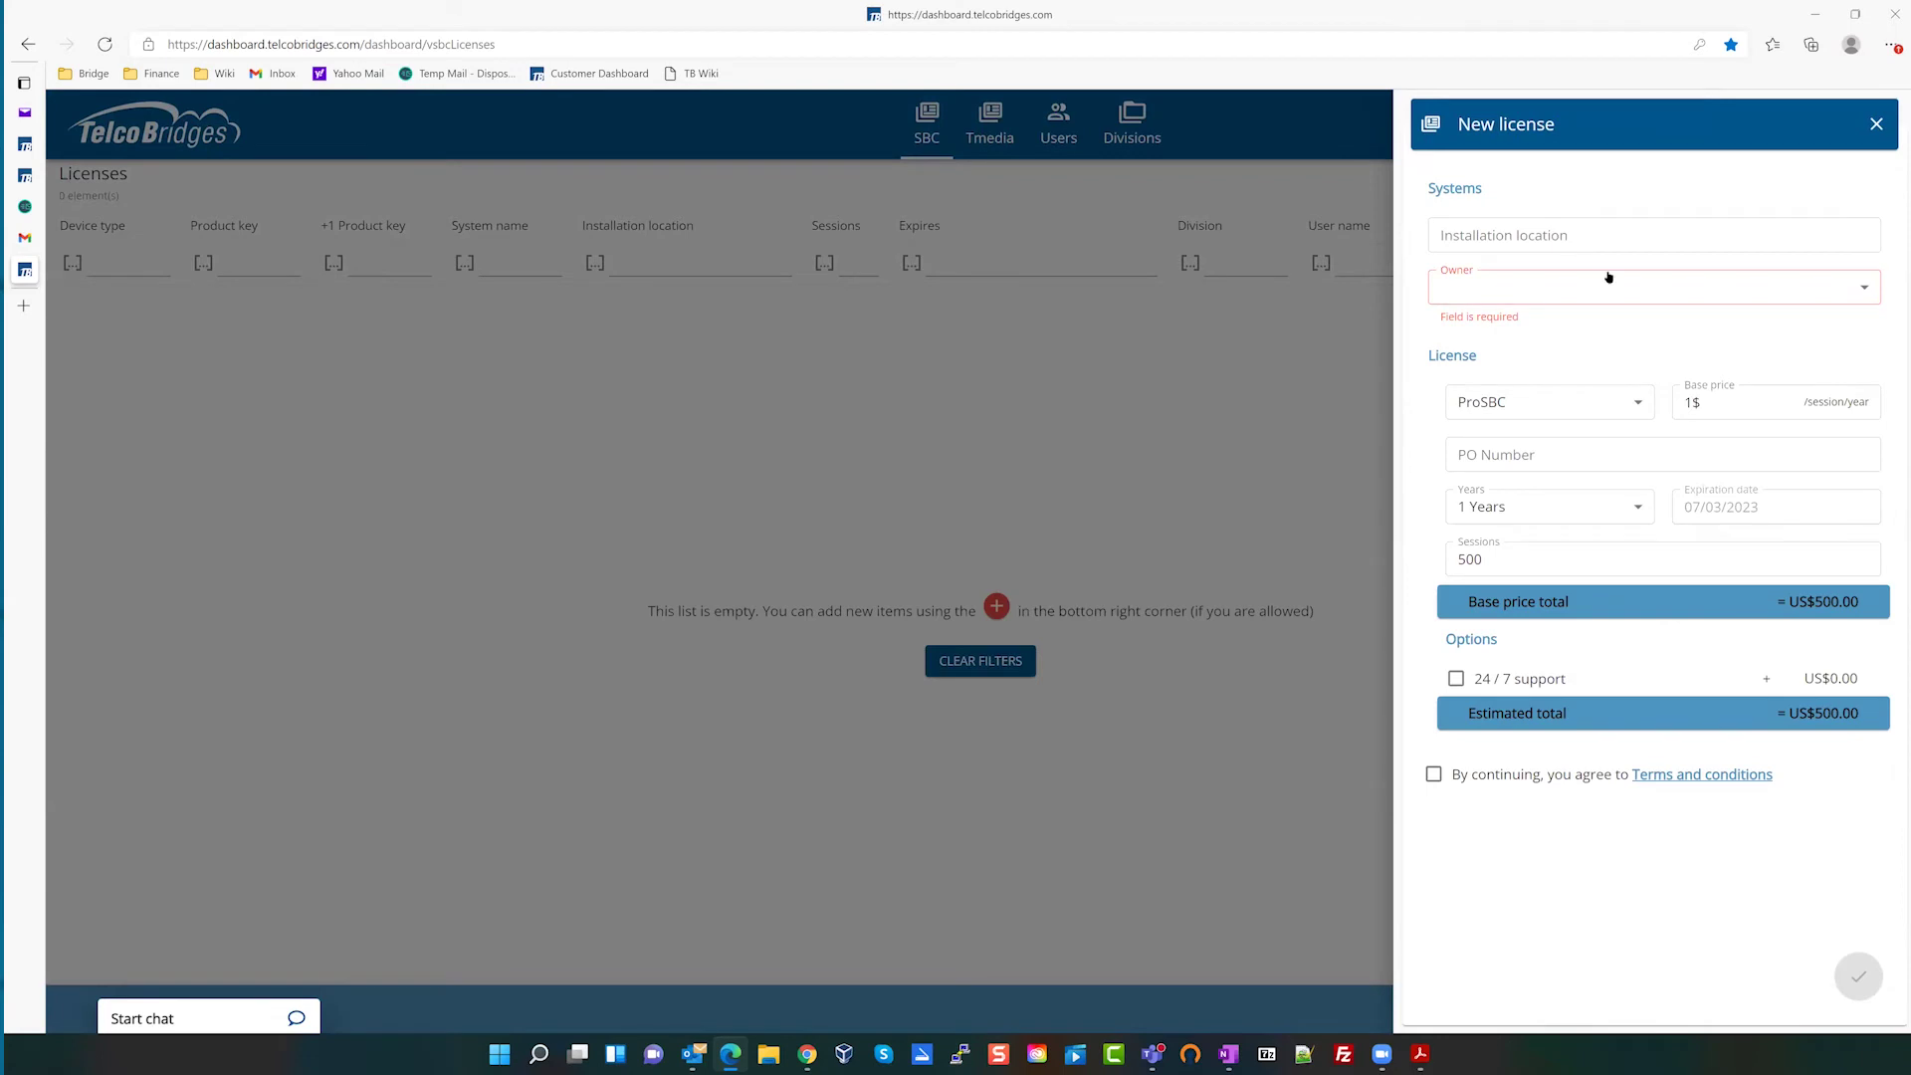
- Submit a FreeSBC license located at One Wilshire, owned by the account, with terms accepted
click(1562, 235)
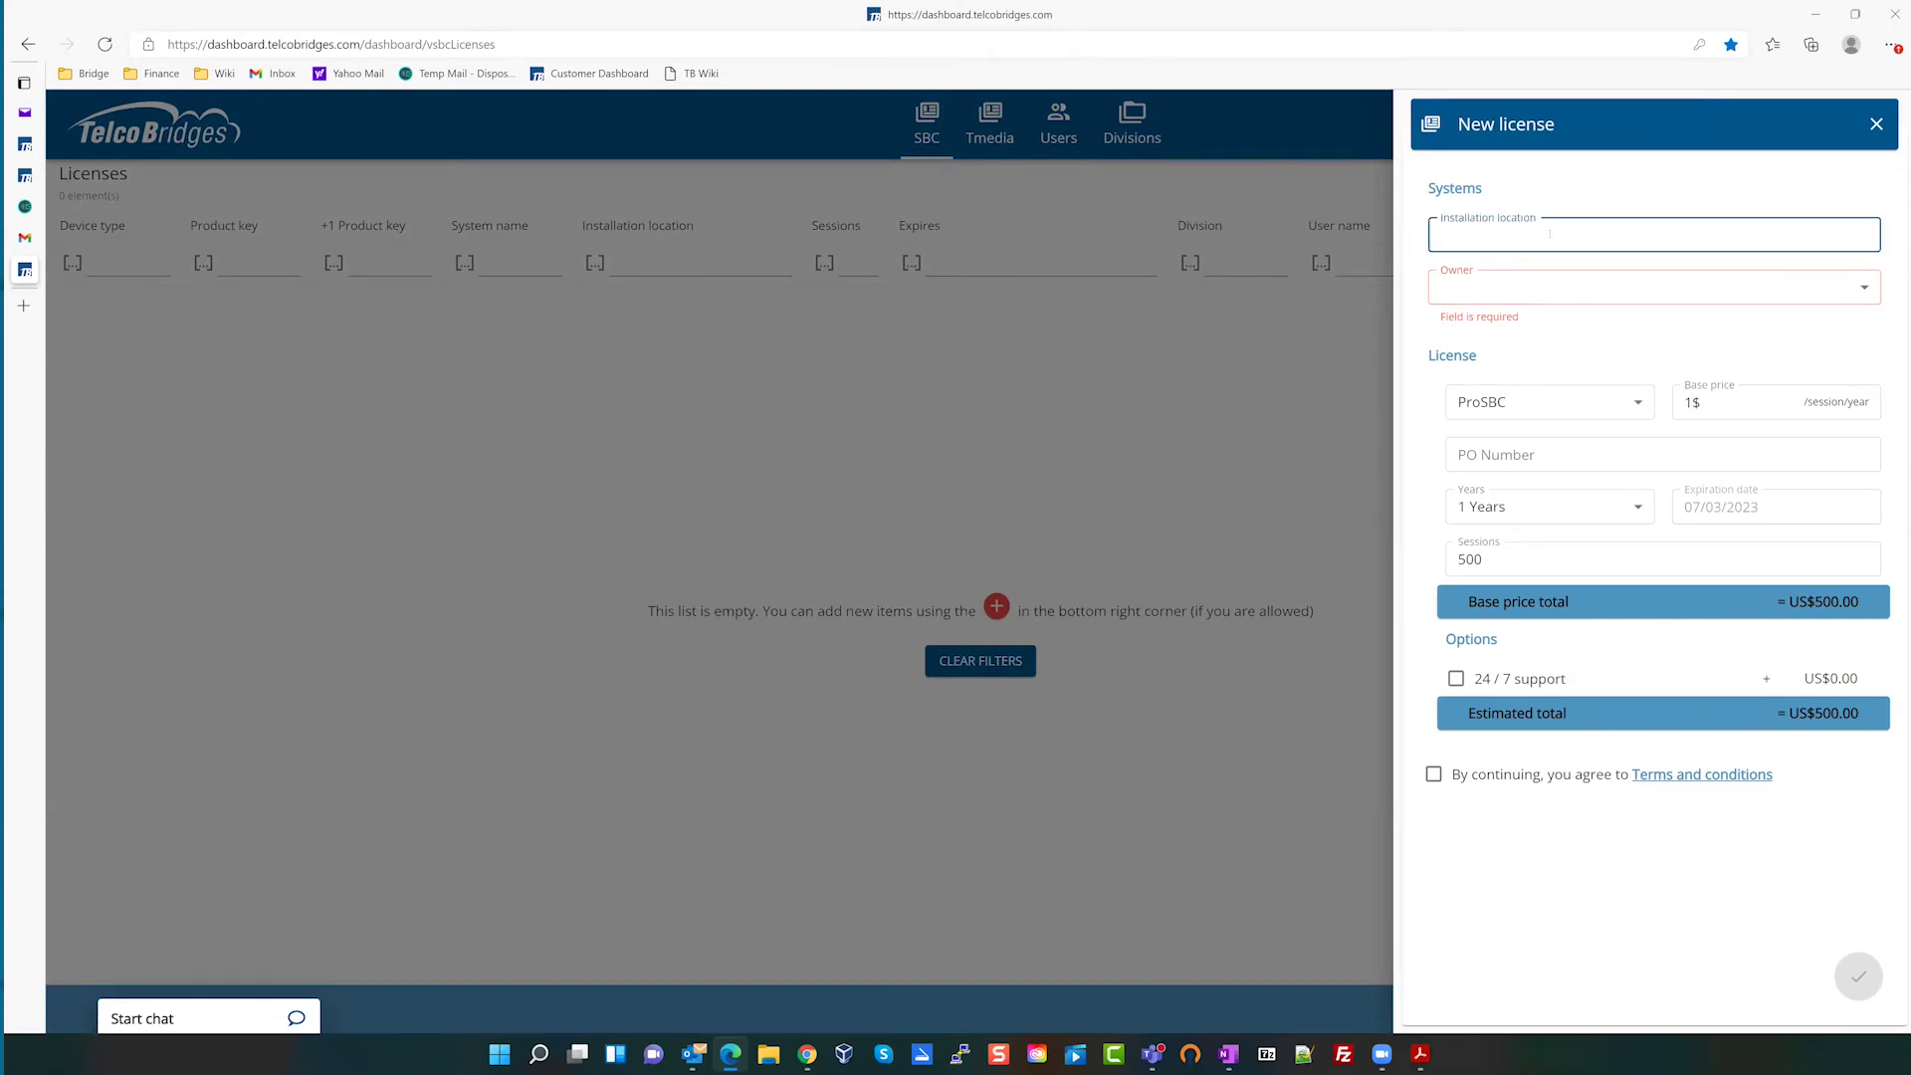
text(One Wilshire)
click(1570, 290)
click(1565, 289)
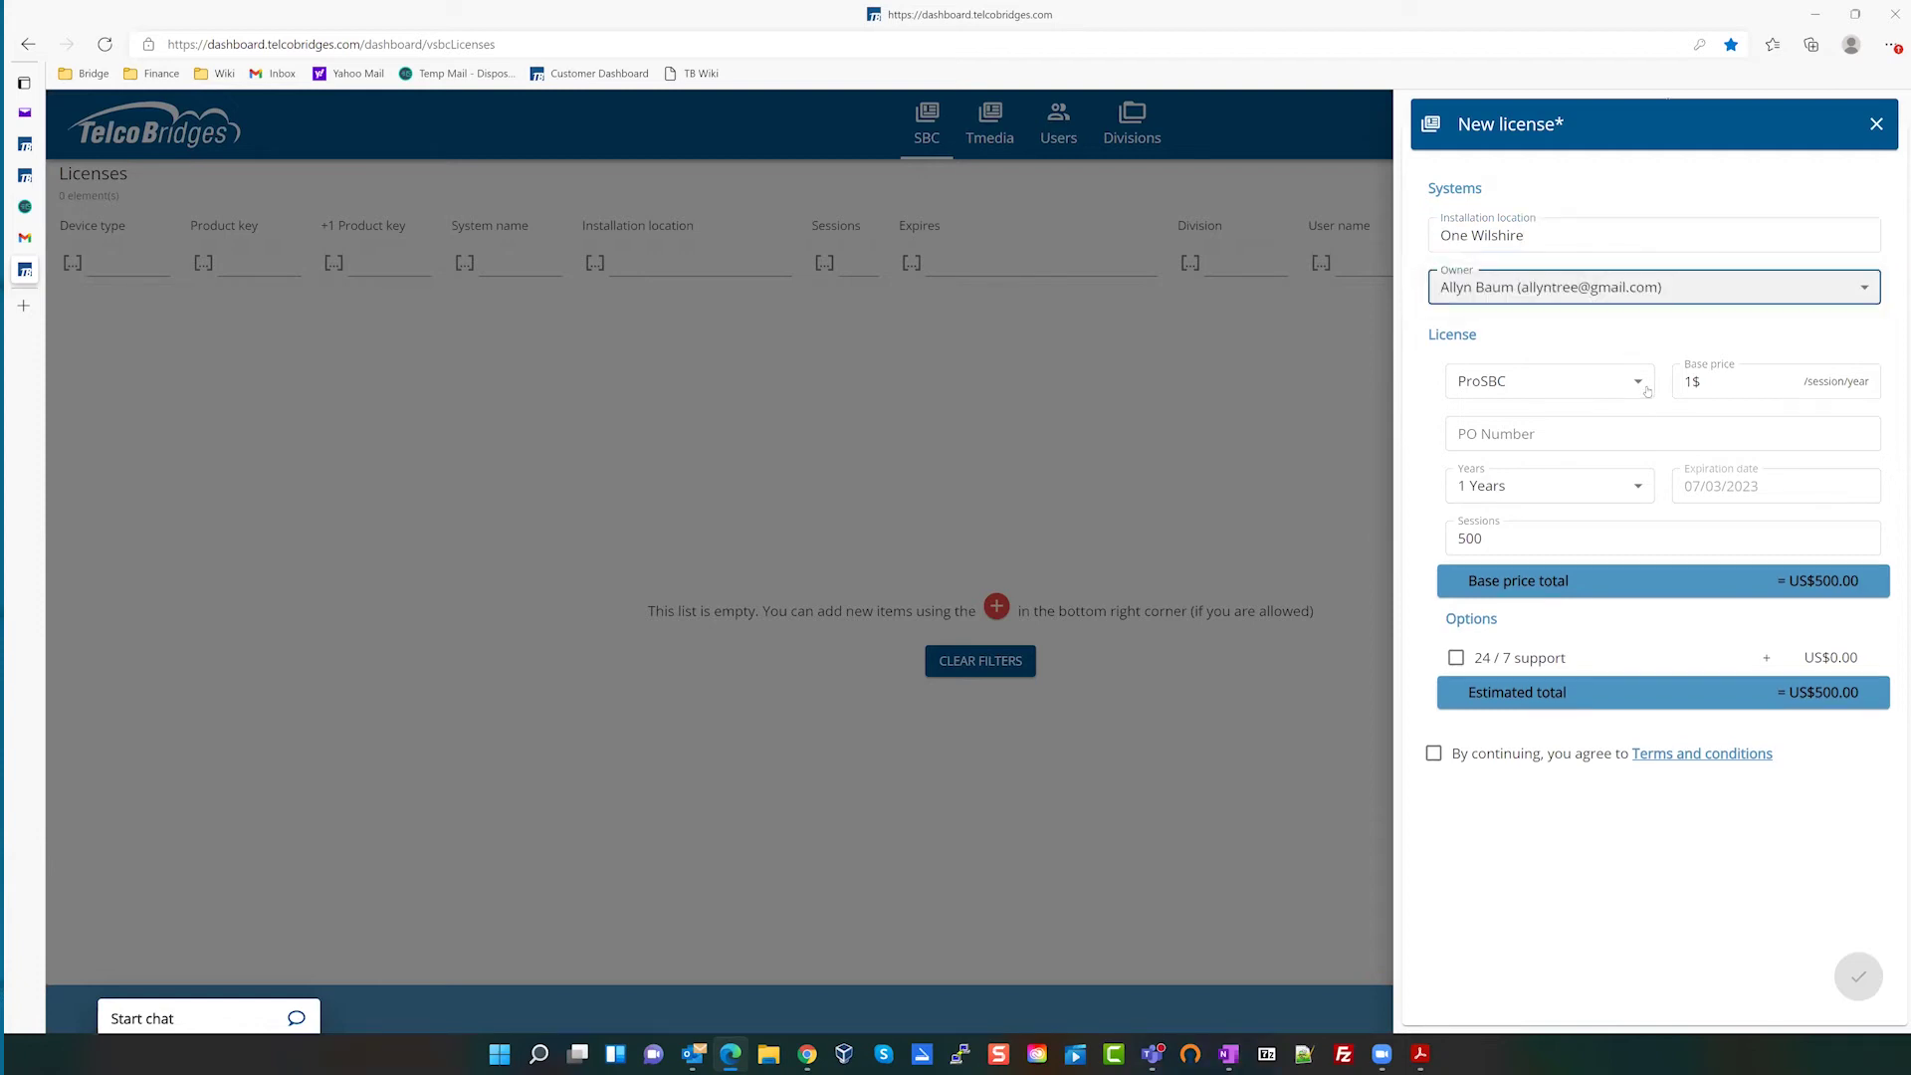
click(1640, 383)
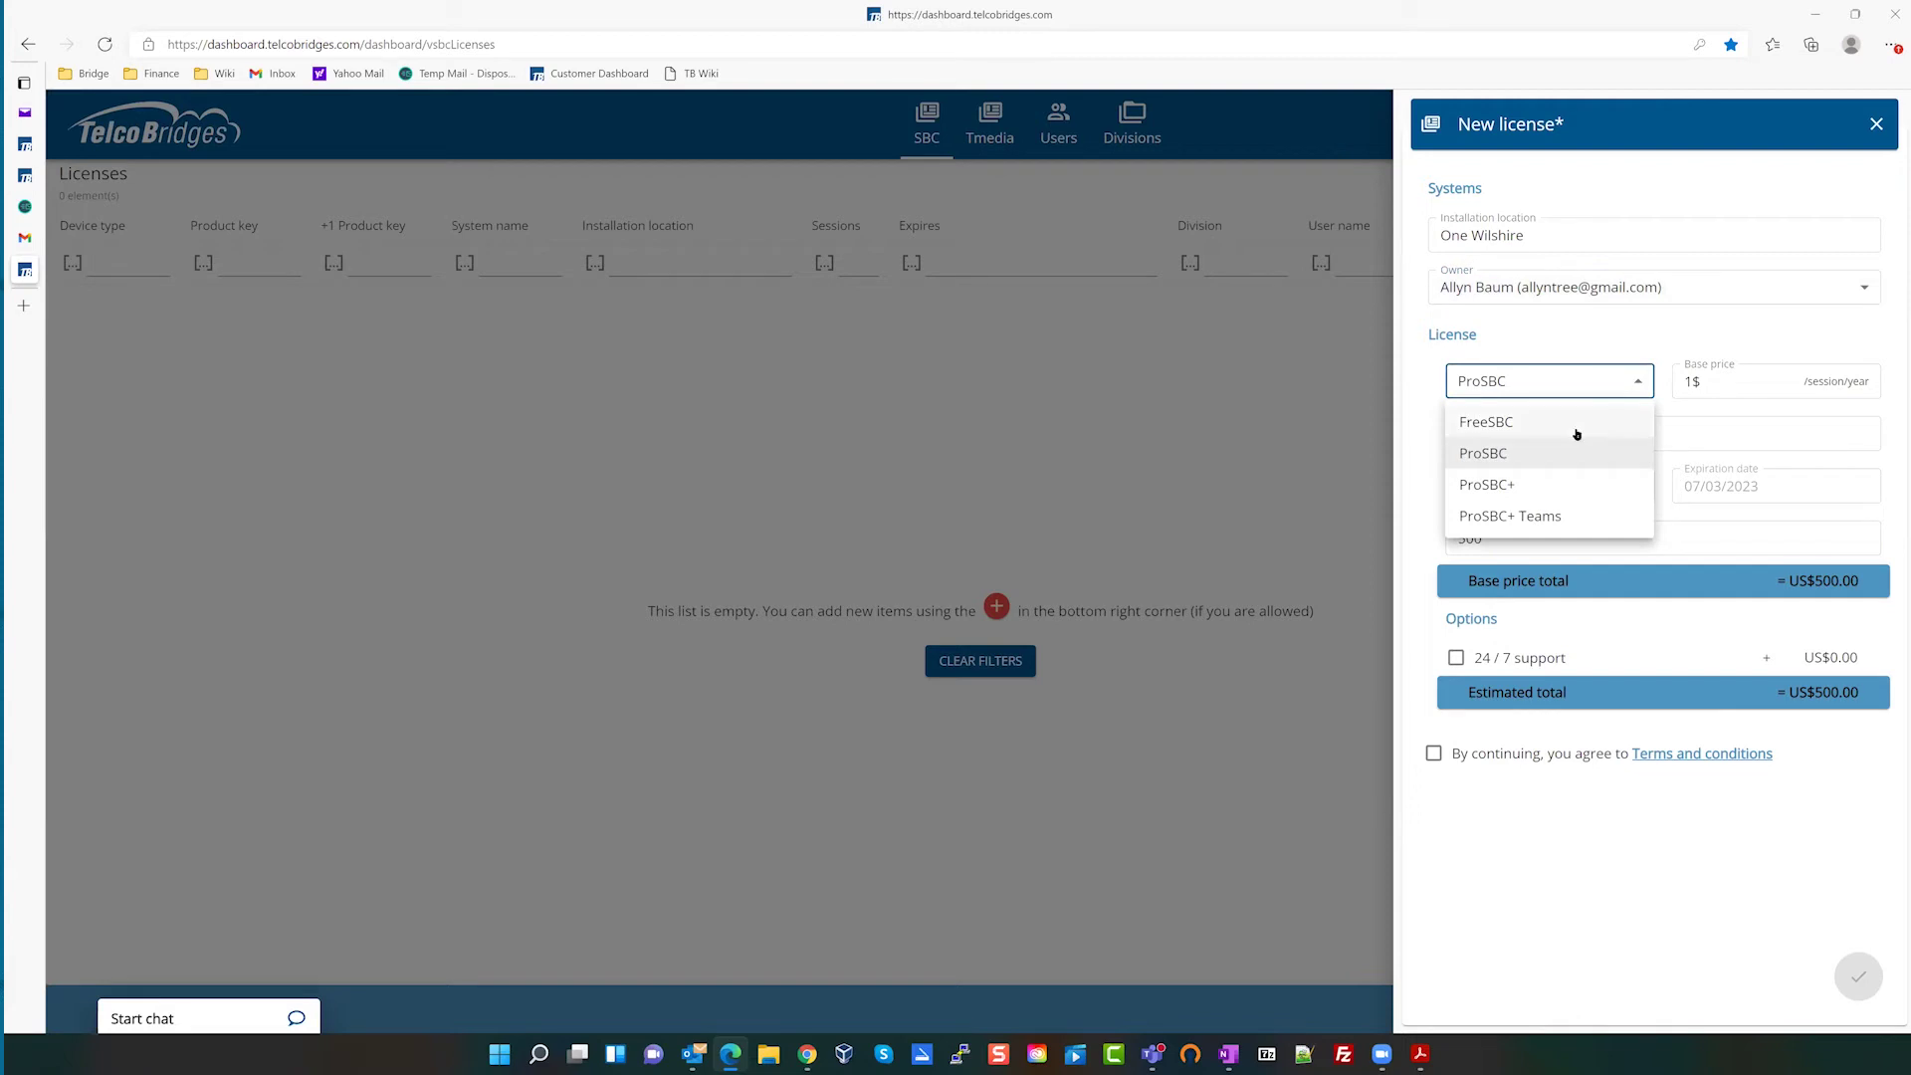
click(1576, 430)
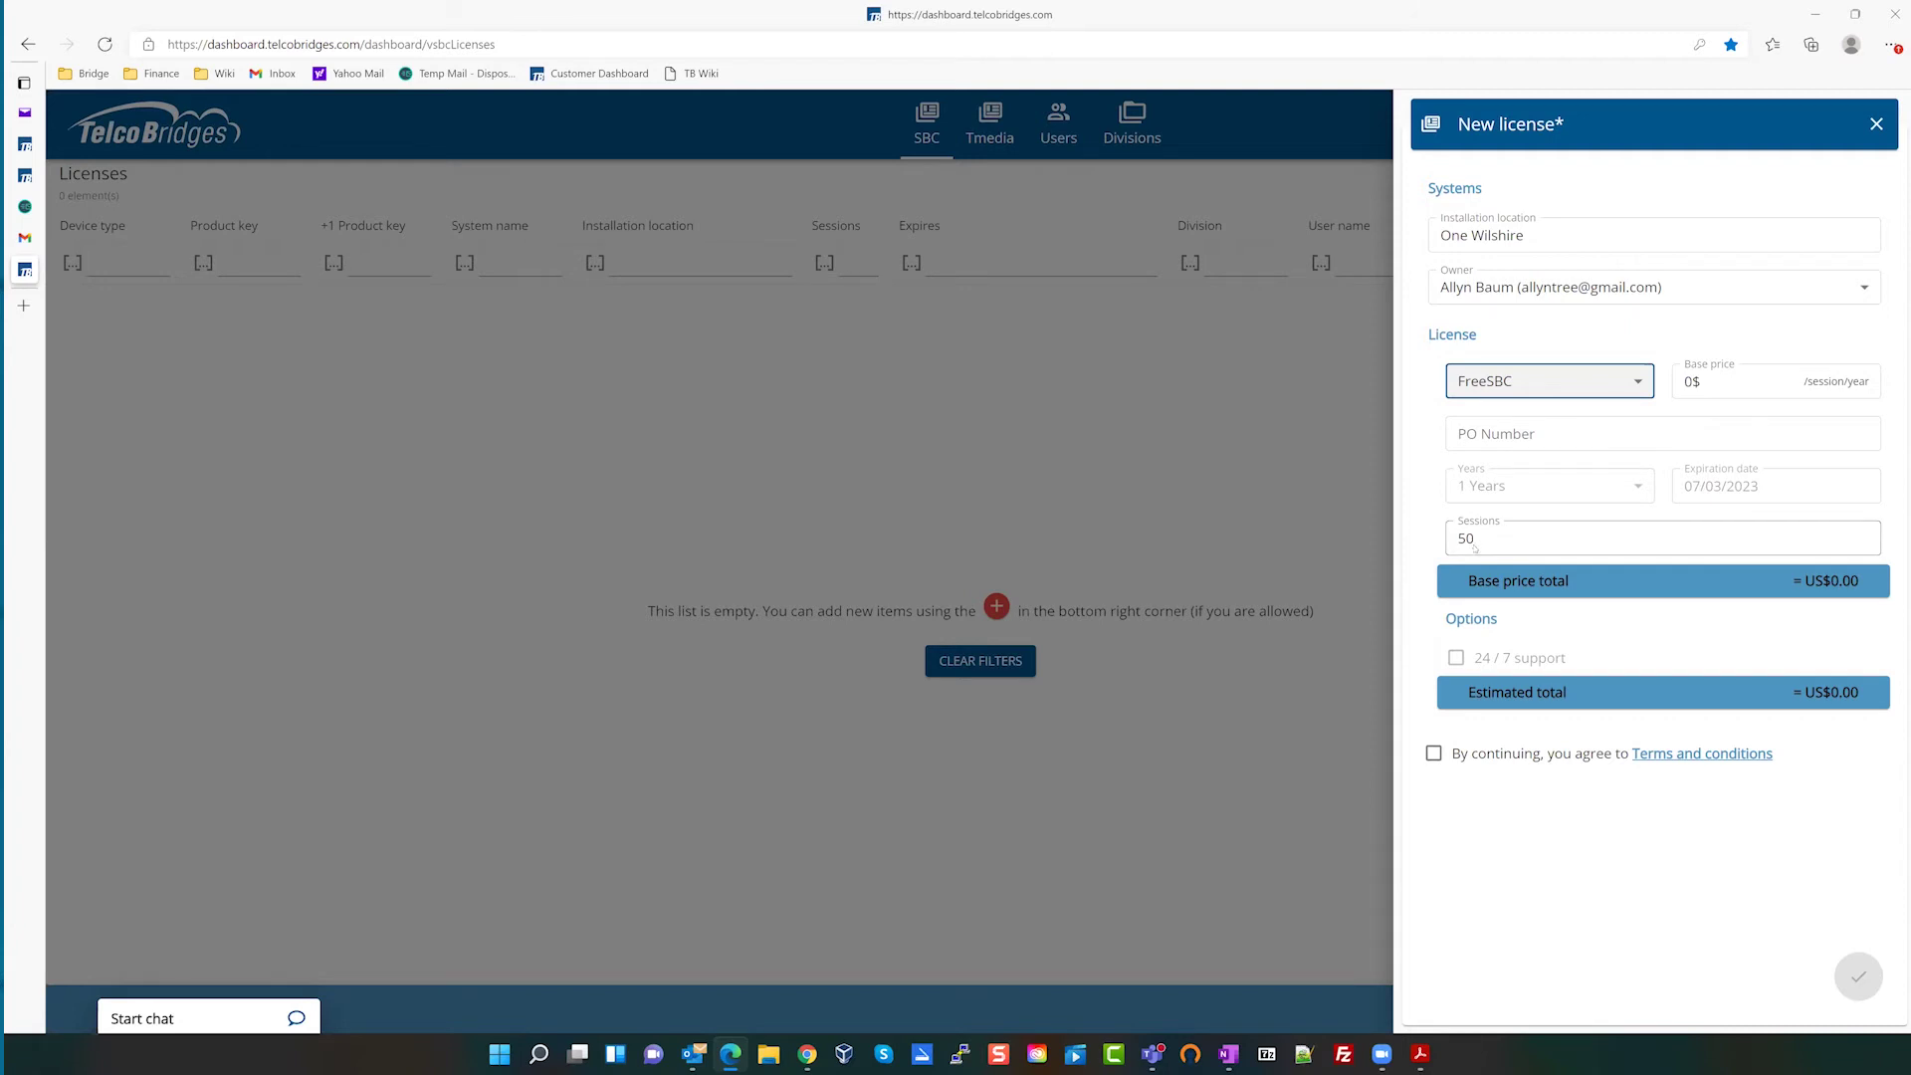
click(1434, 756)
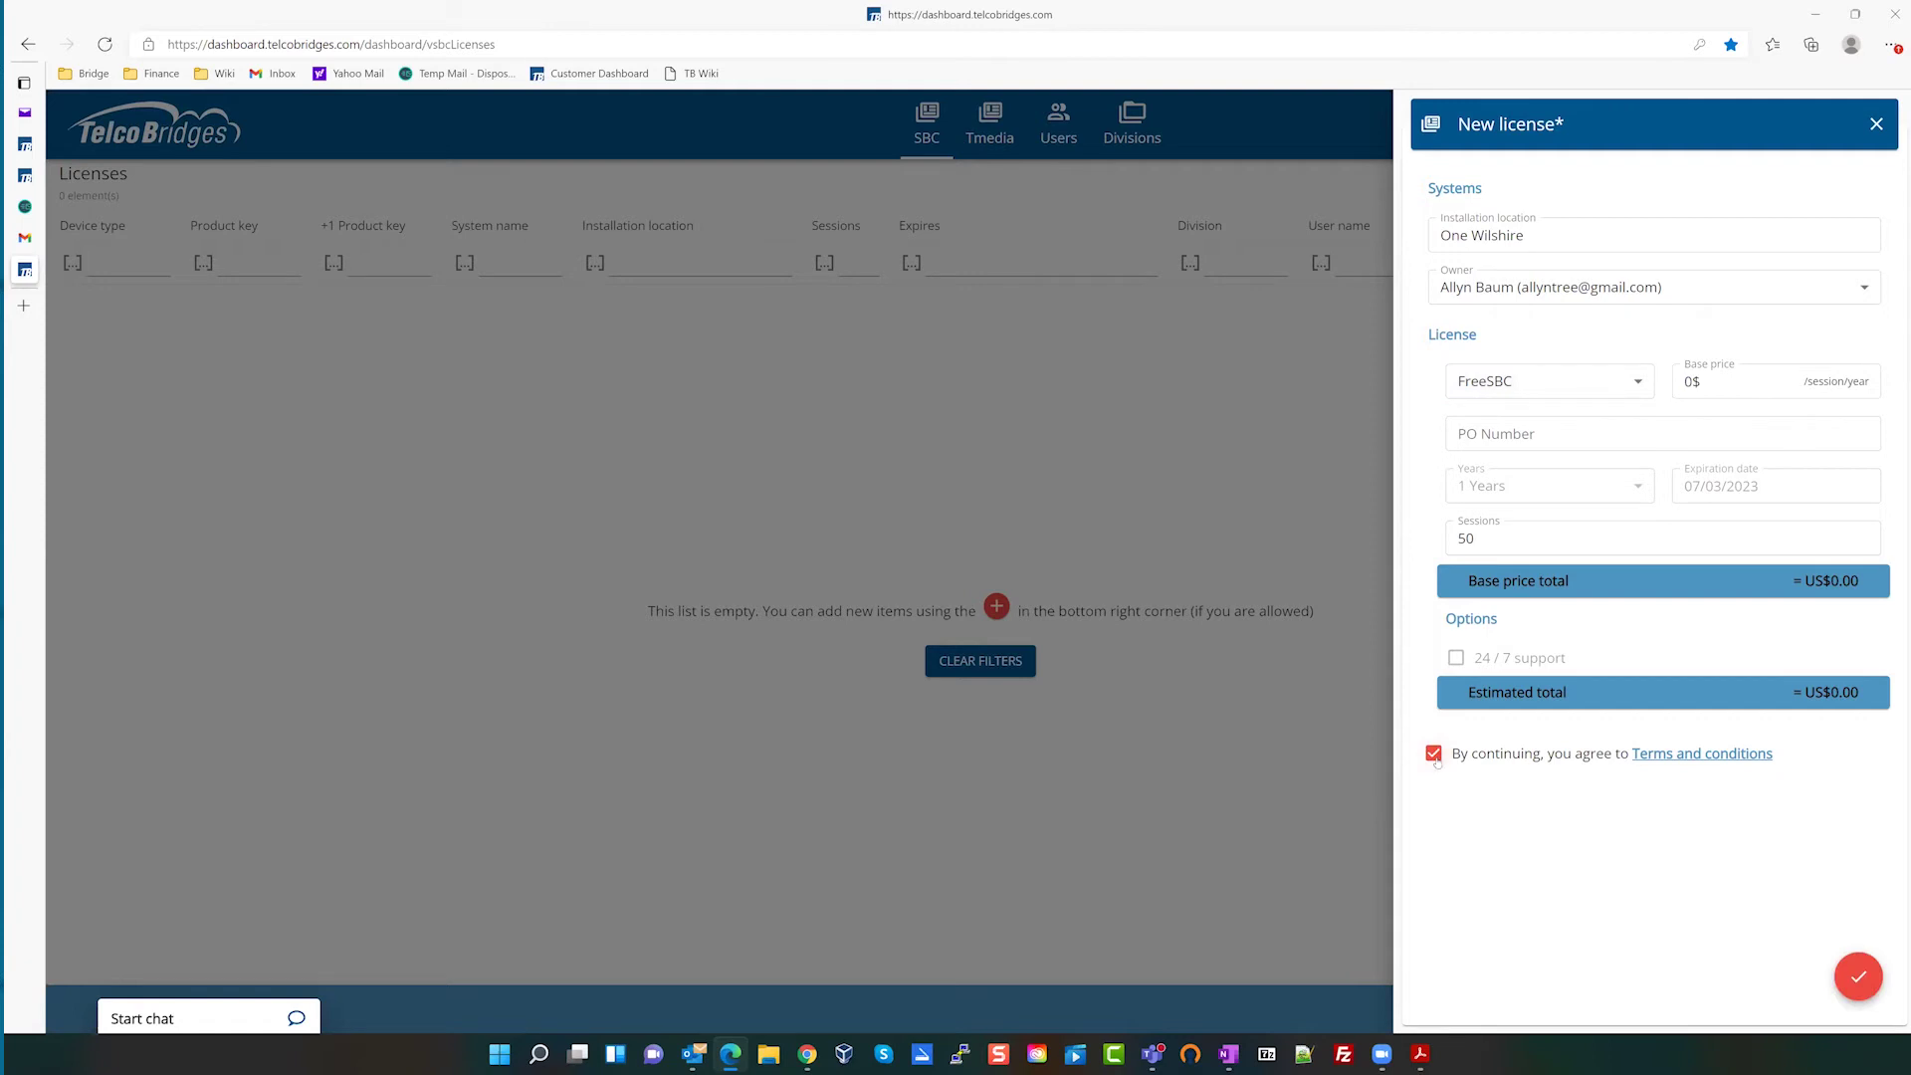
click(1856, 986)
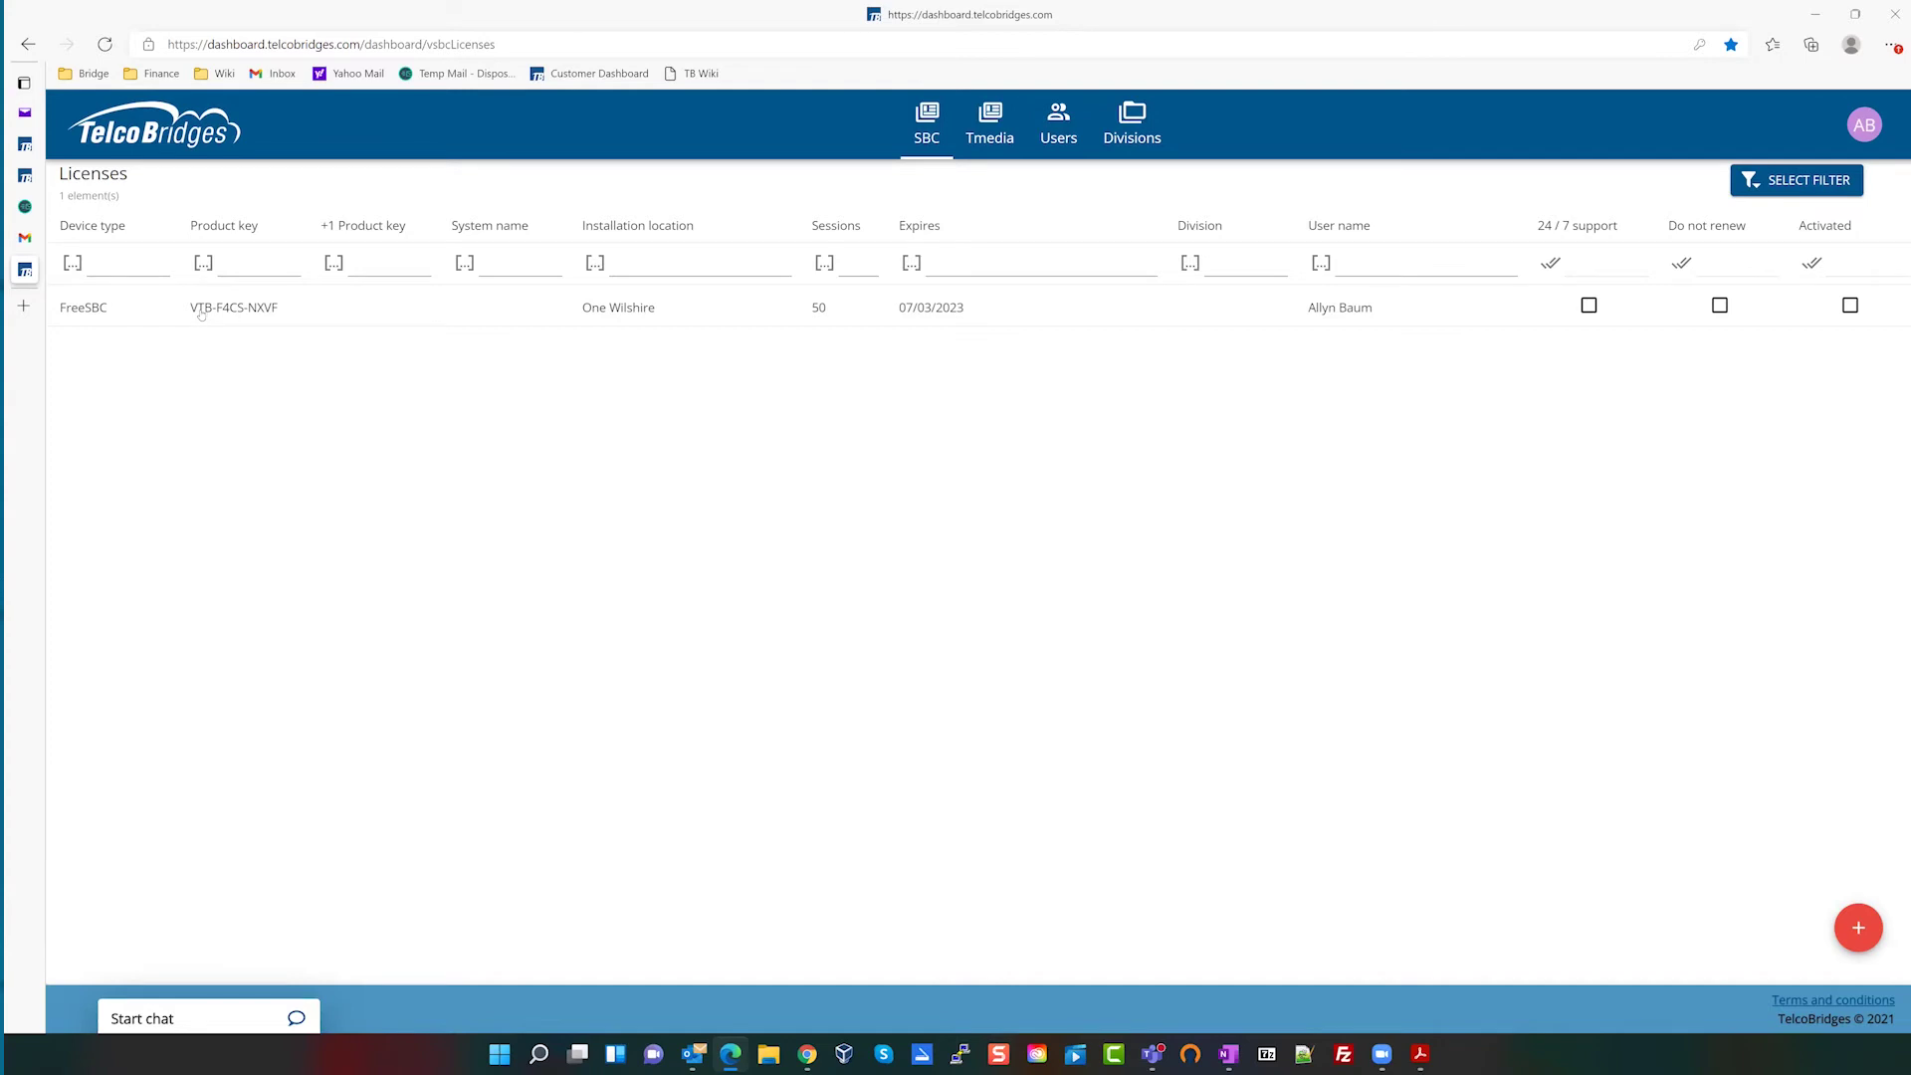
- In Gmail, refresh the inbox and open the TelcoBridges New License(s) email, then return to a dashboard tab
mouse_move(26, 240)
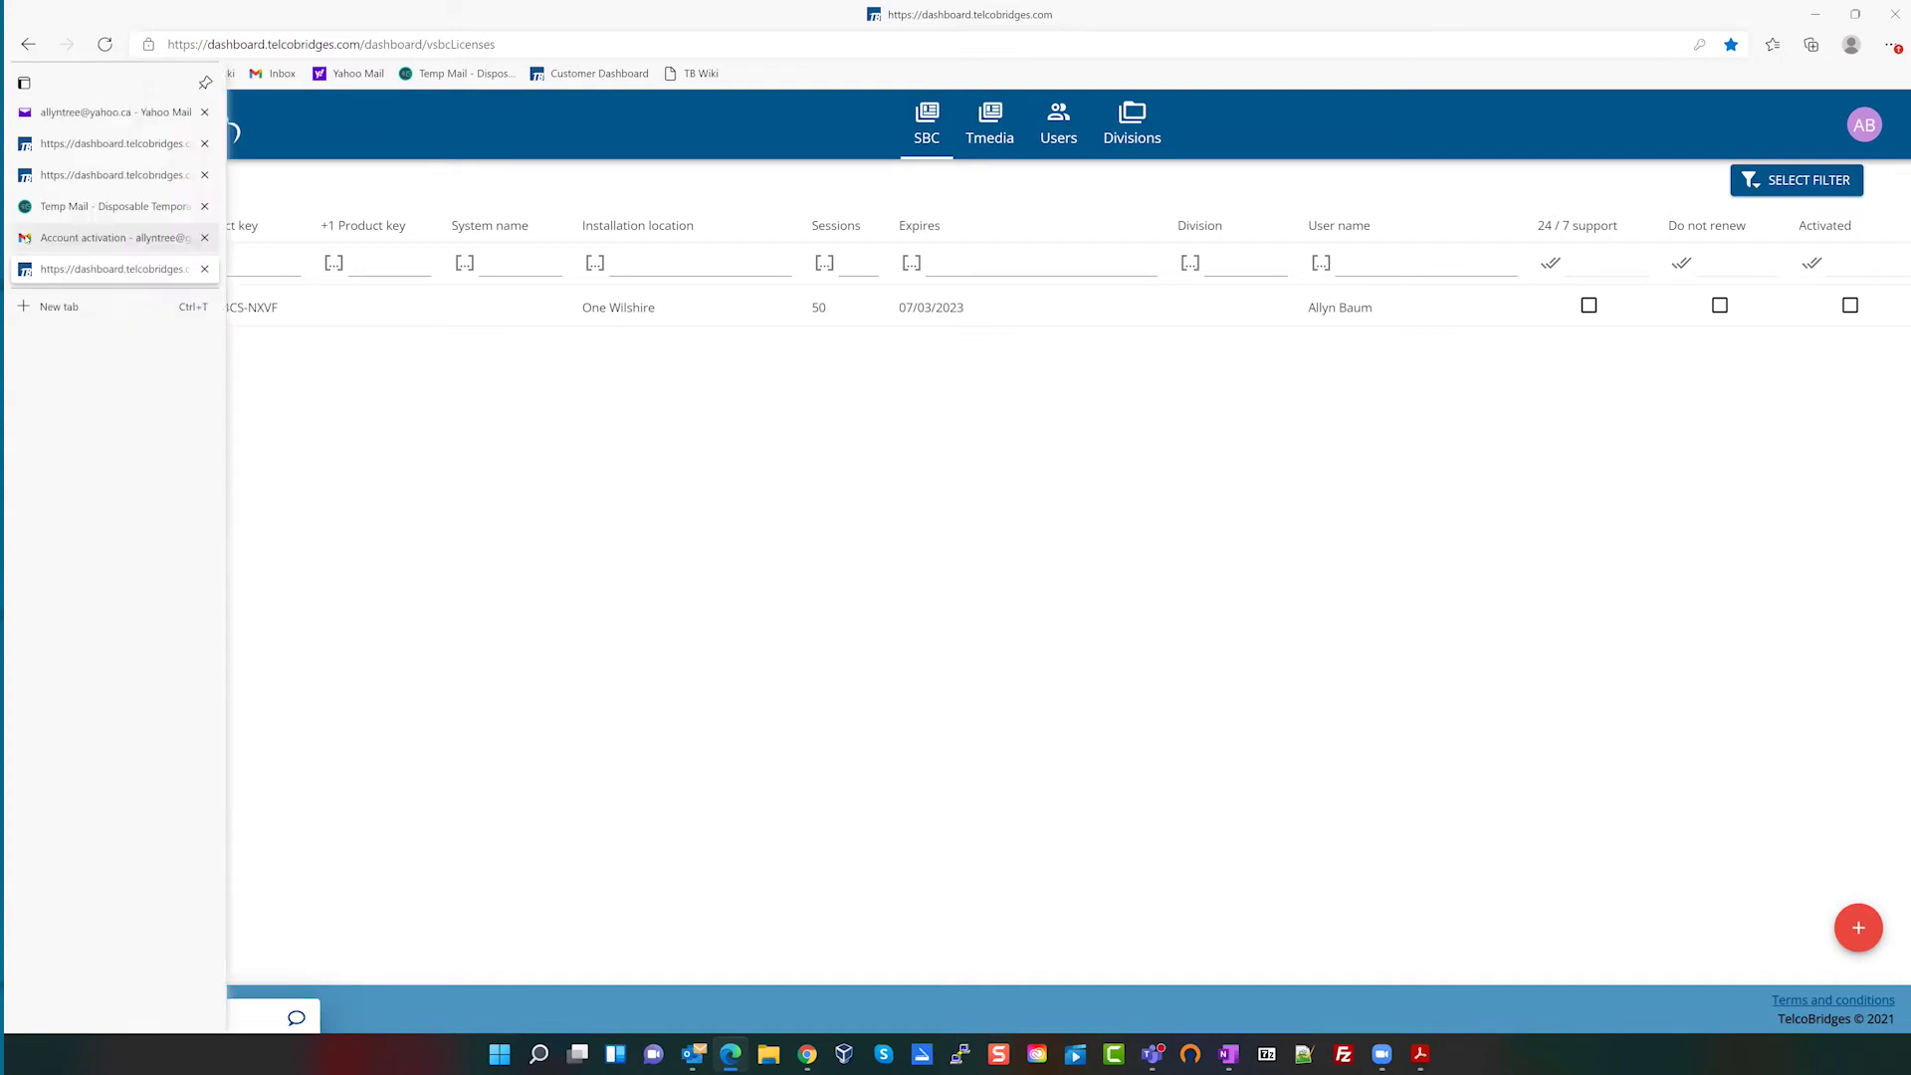
click(178, 239)
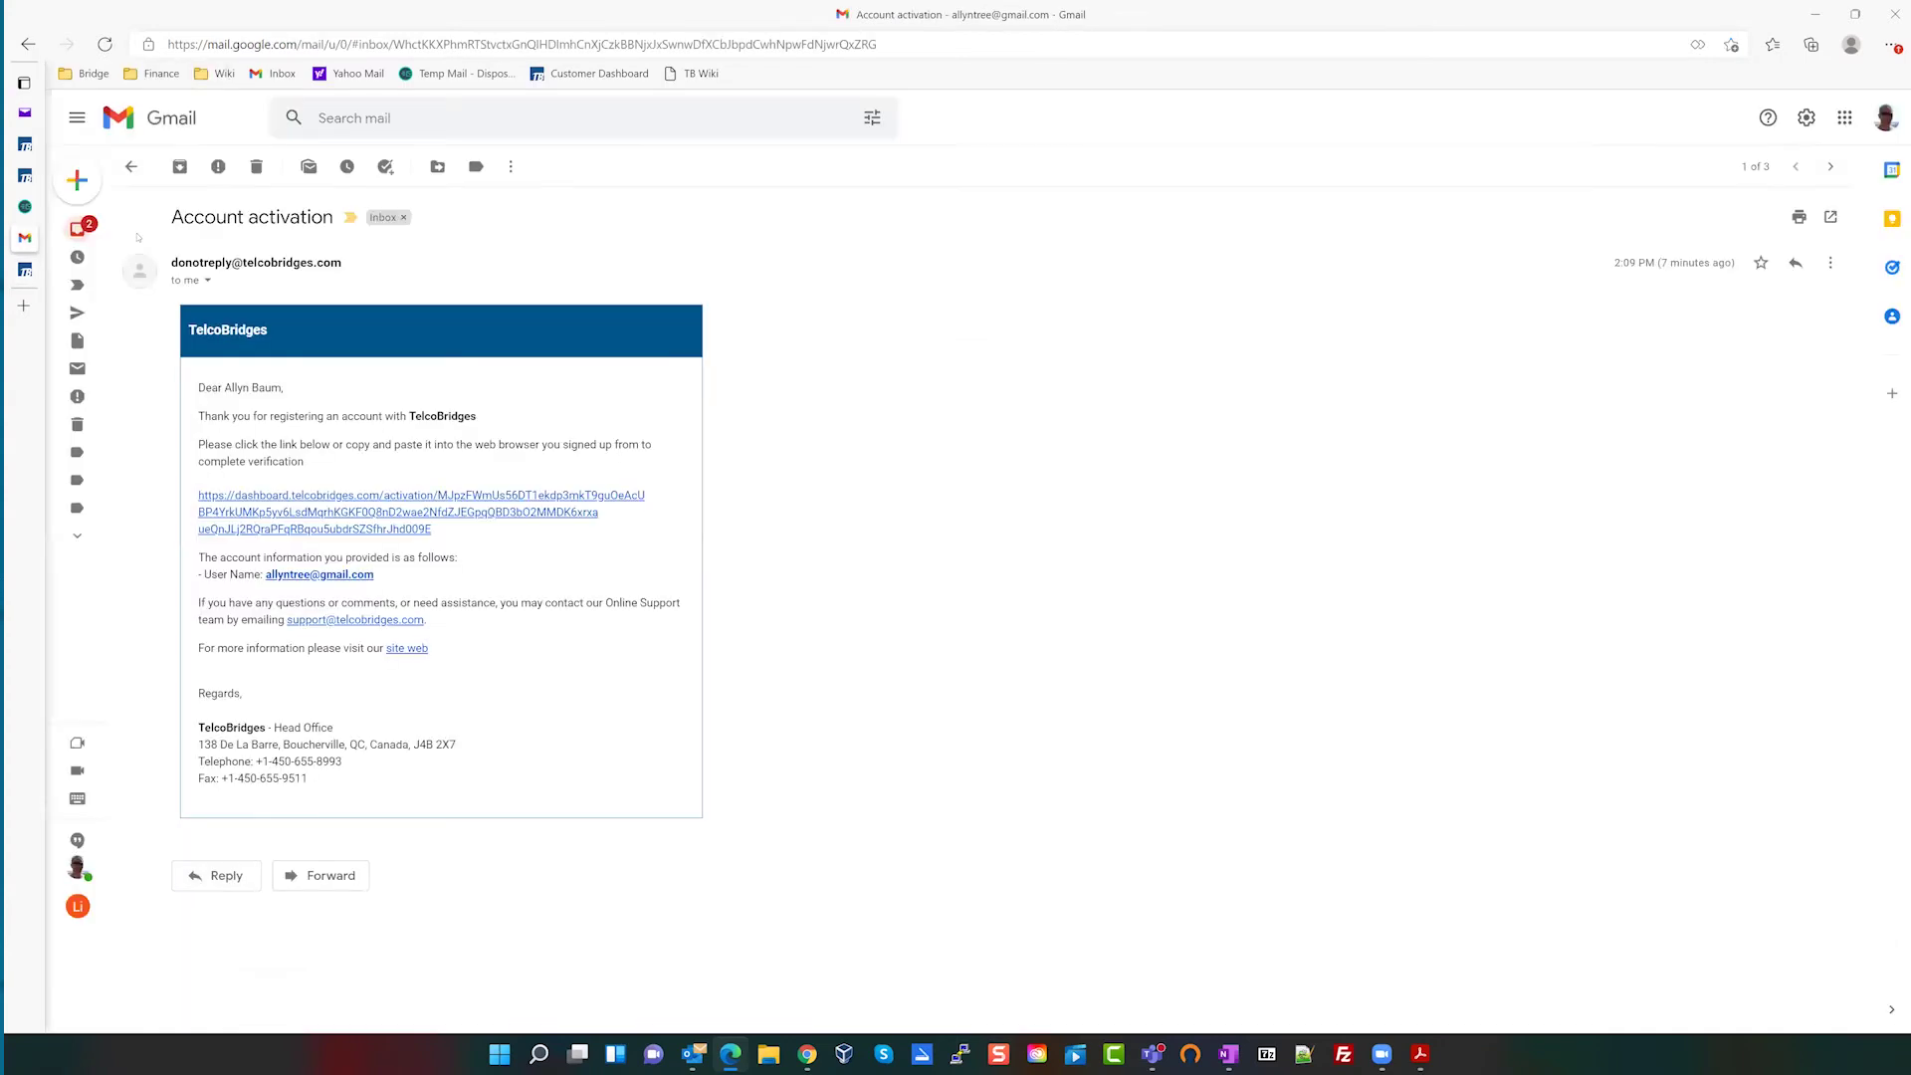
click(130, 166)
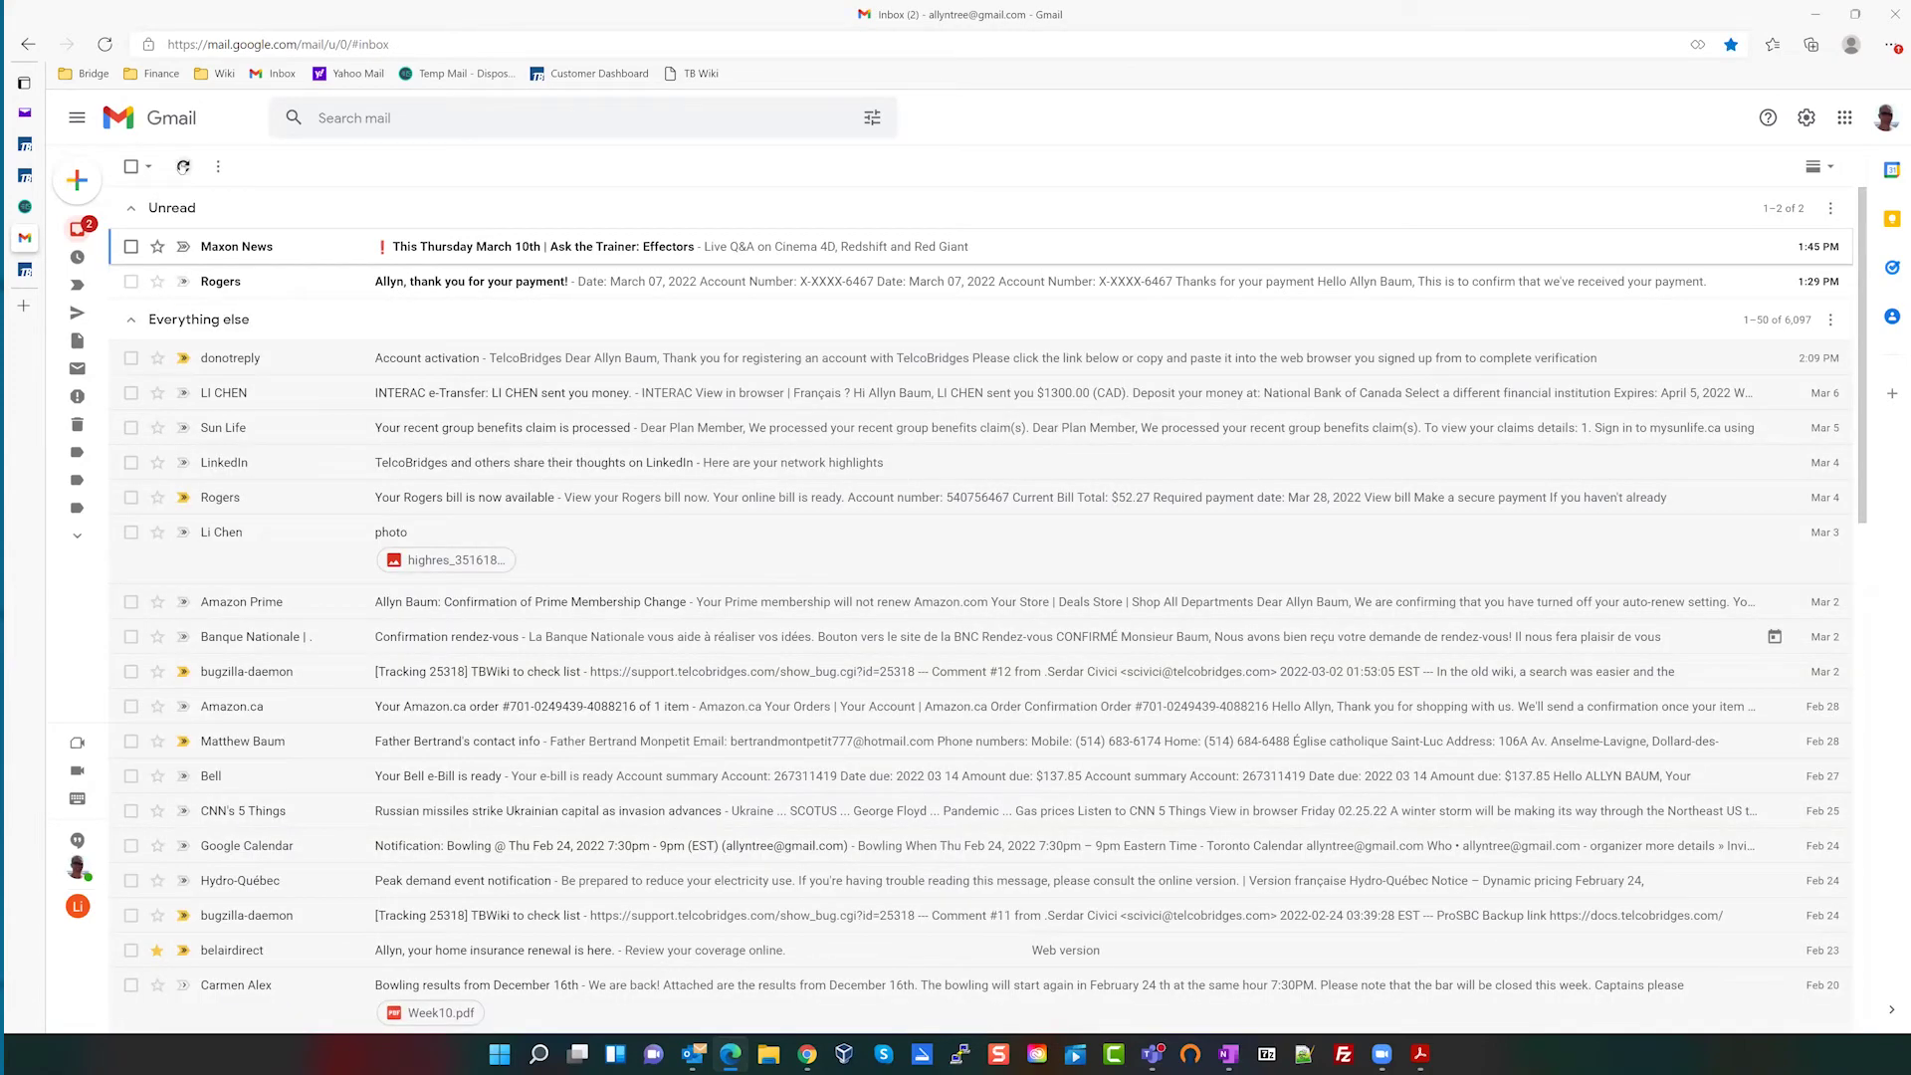
click(183, 166)
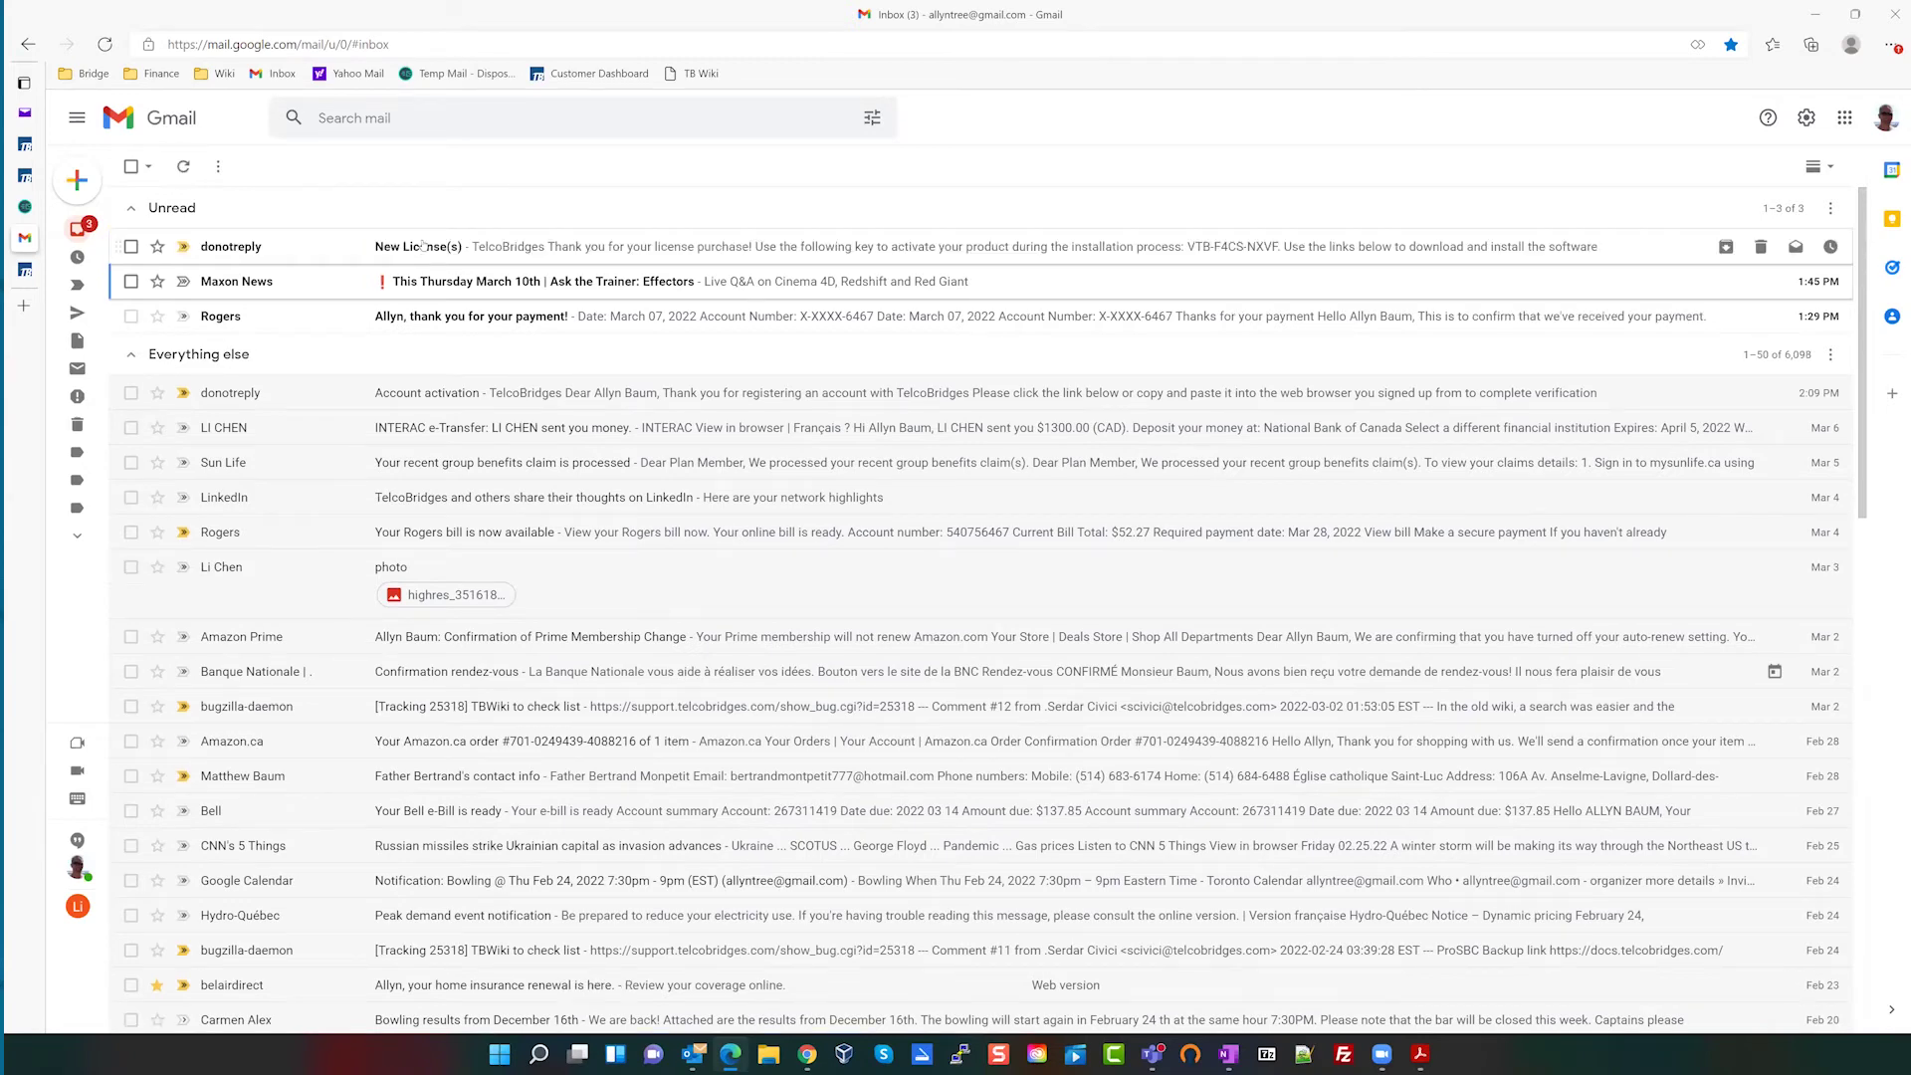
click(423, 245)
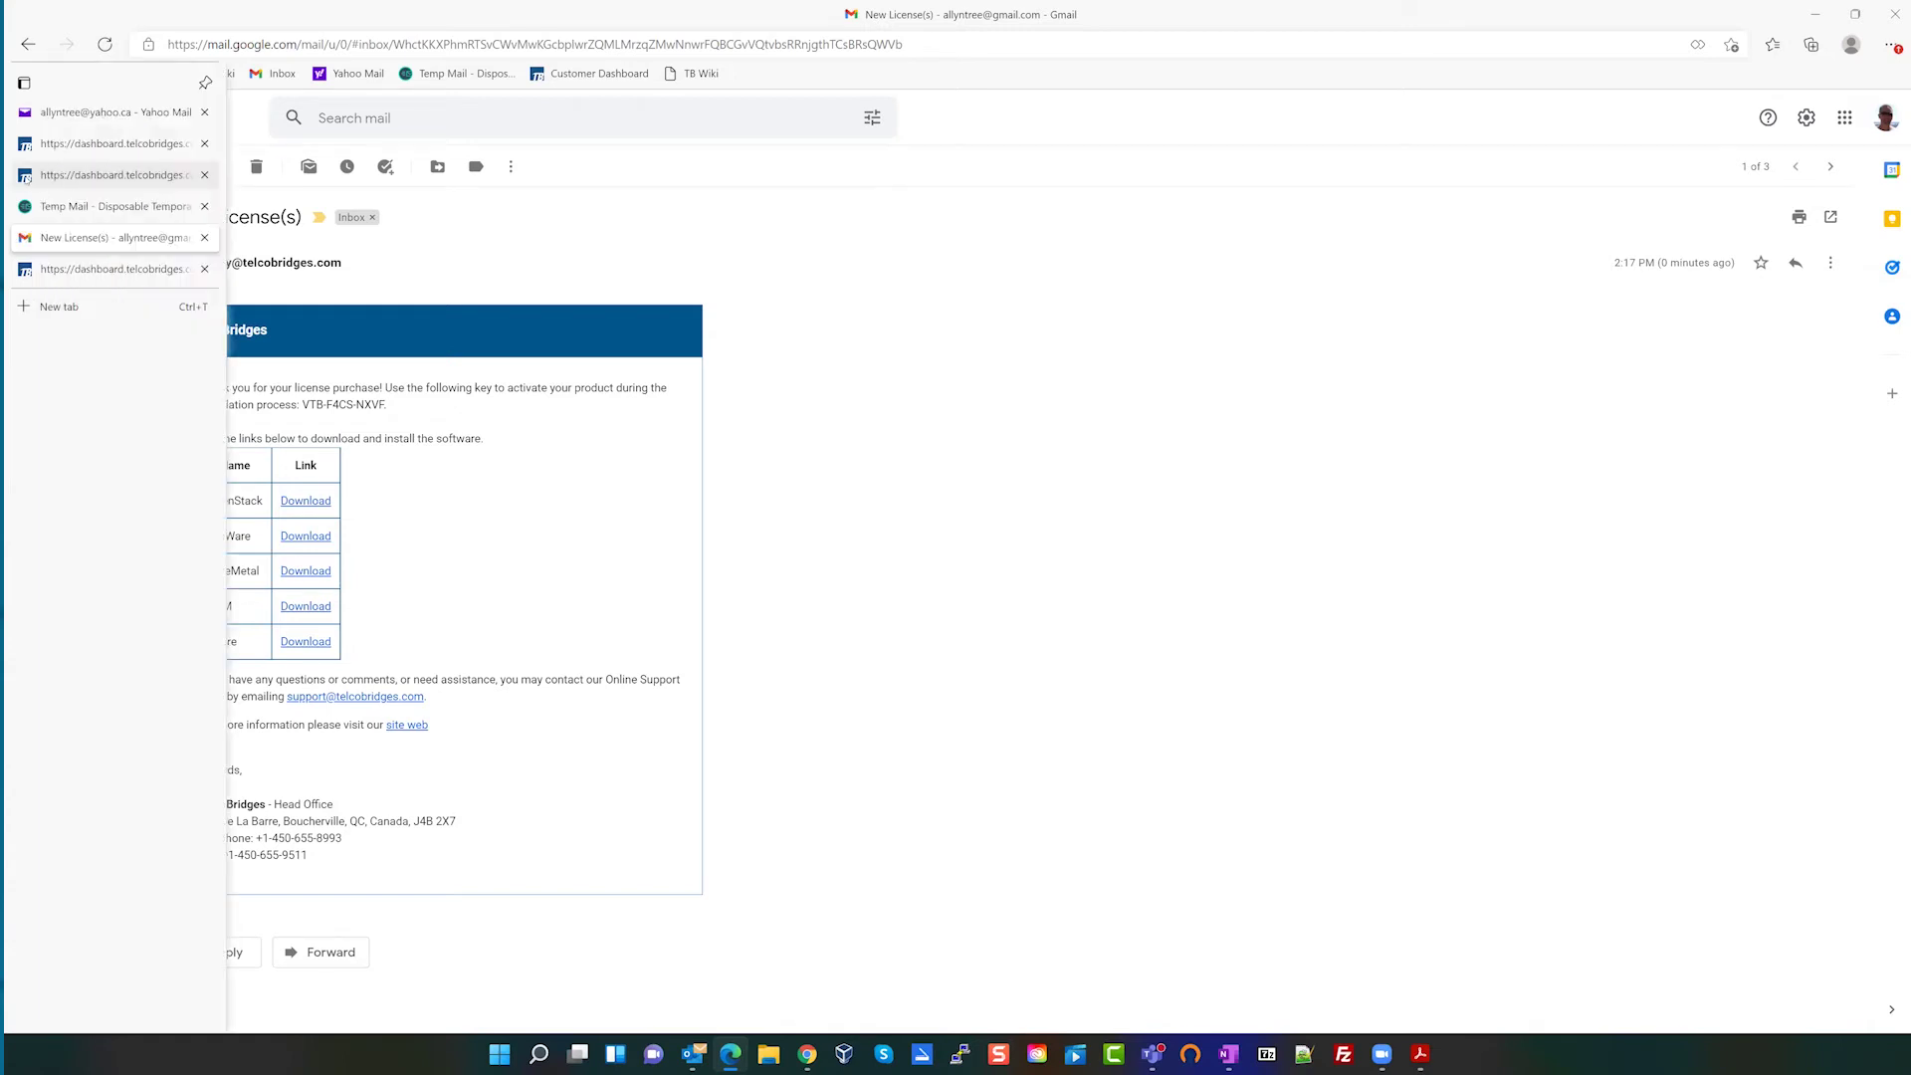
click(26, 176)
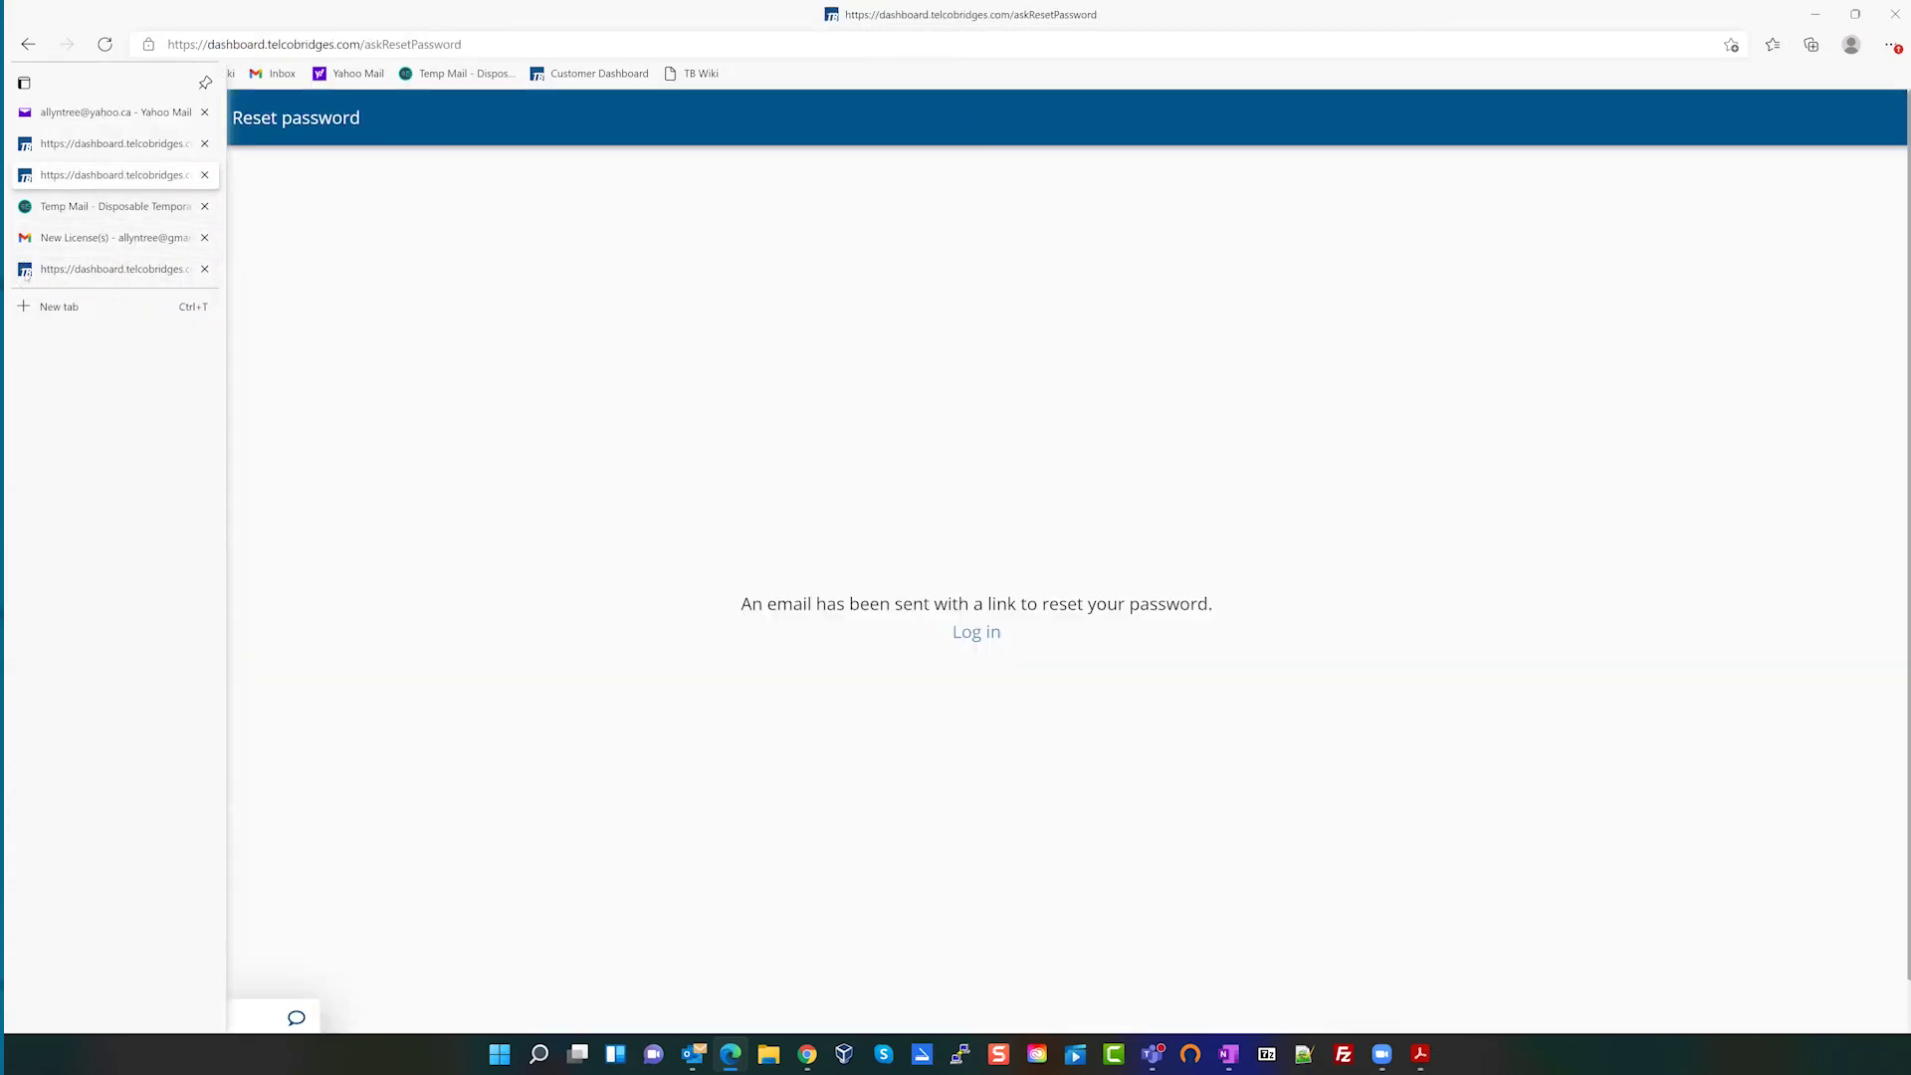
- Go to the account's Divisions list and start a new division
click(27, 273)
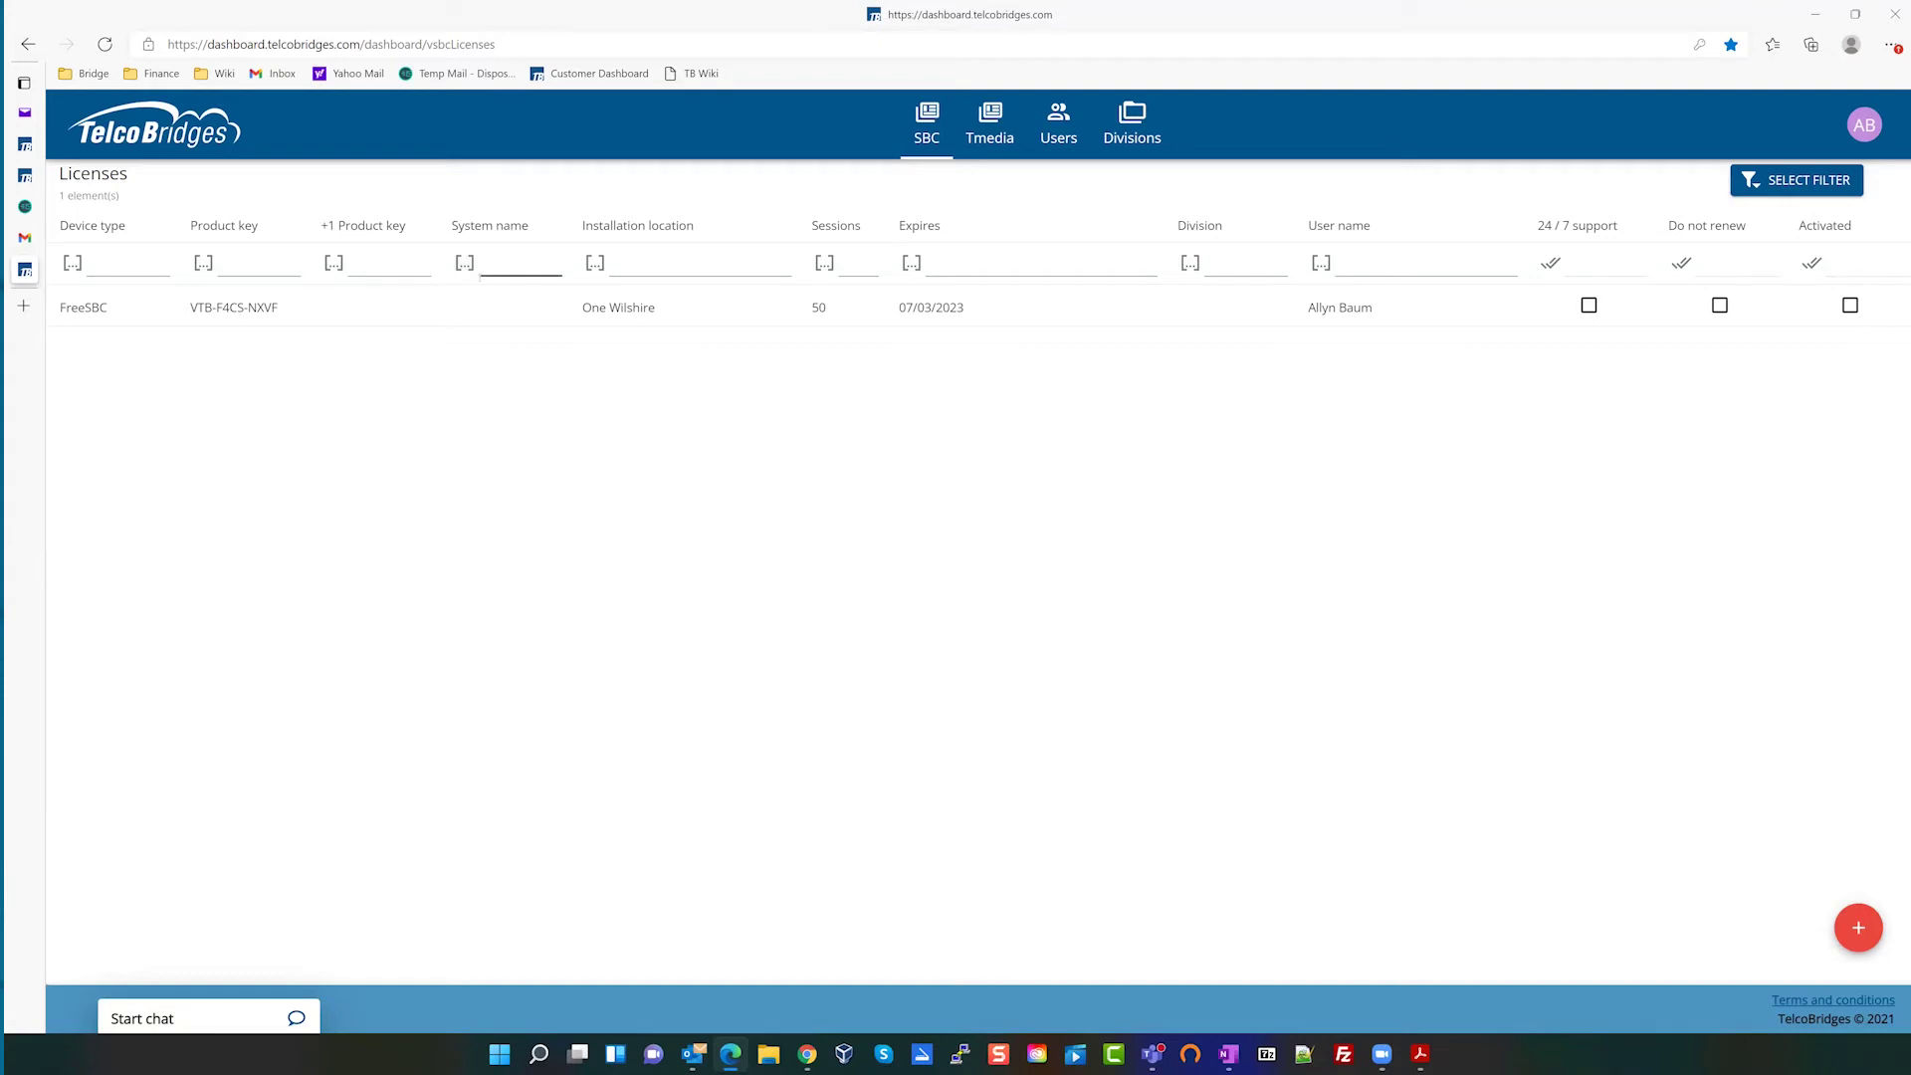
click(1063, 136)
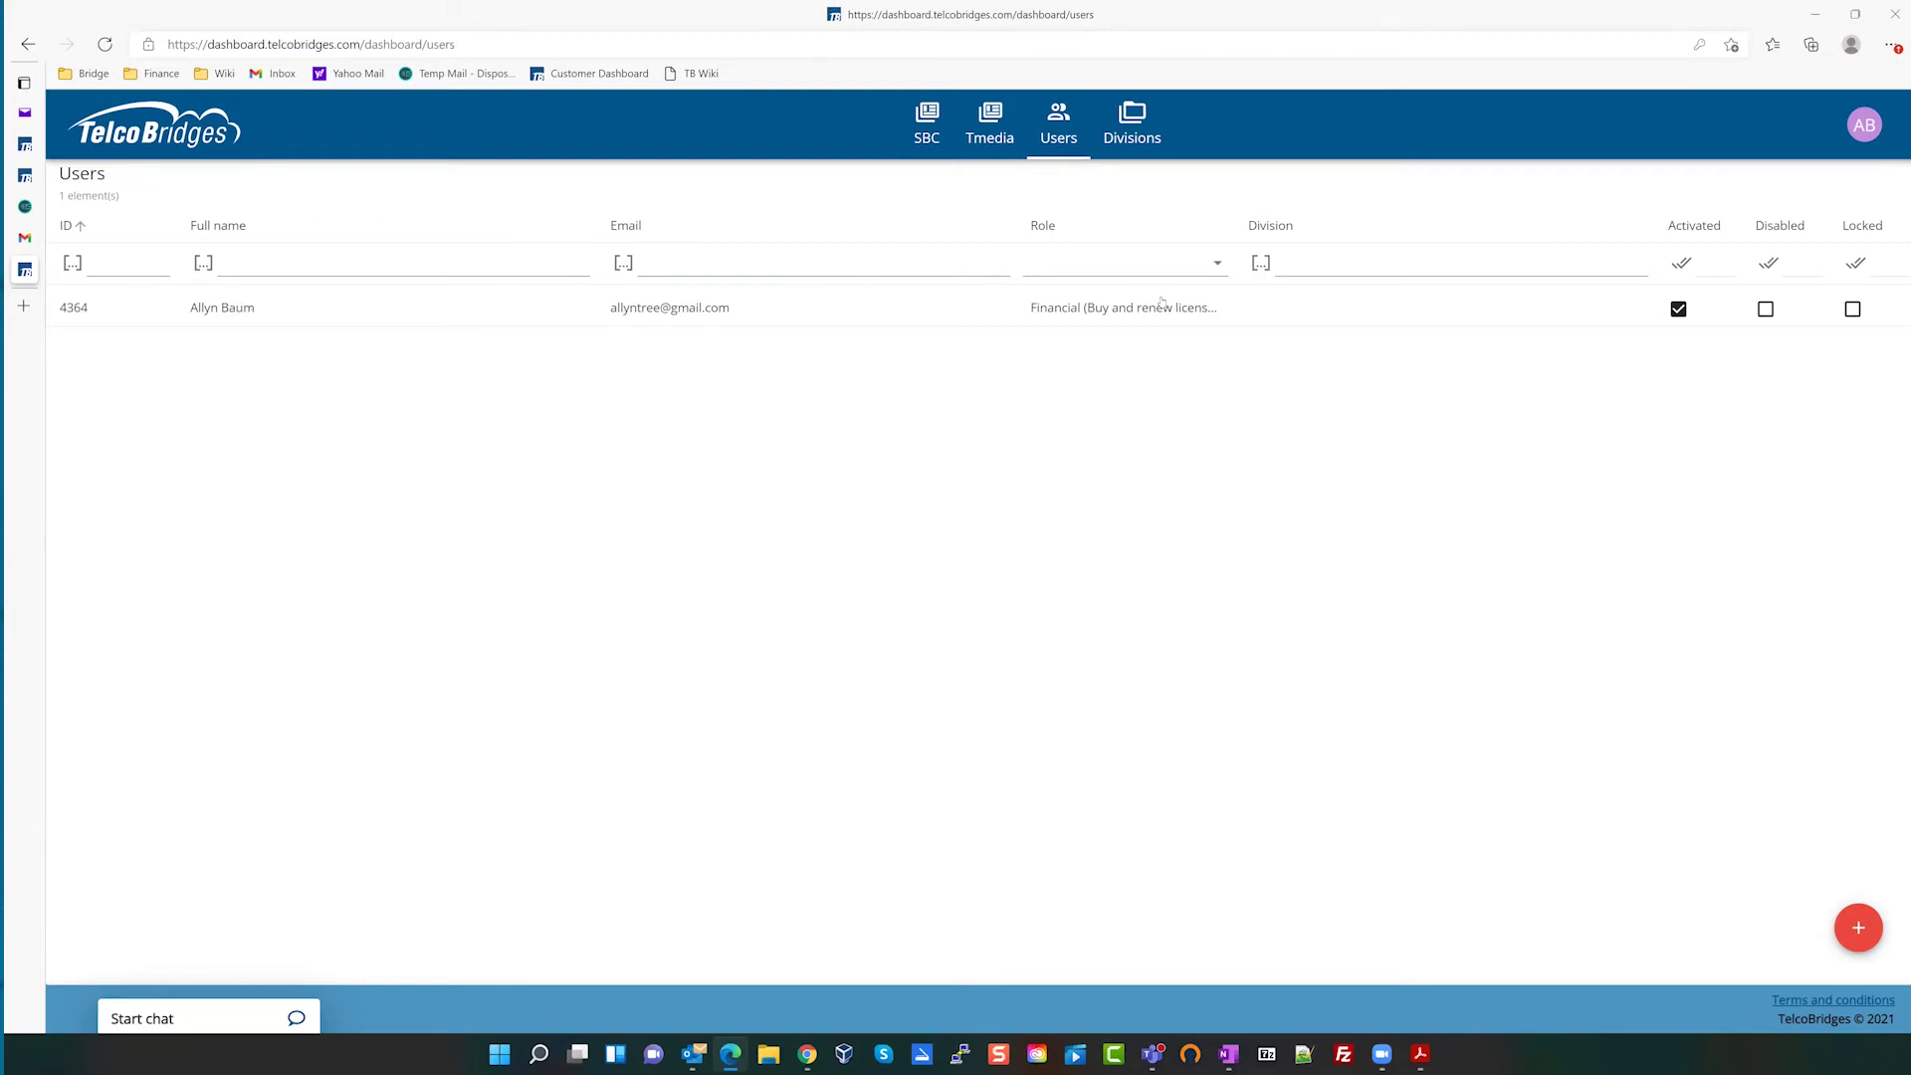
click(1135, 133)
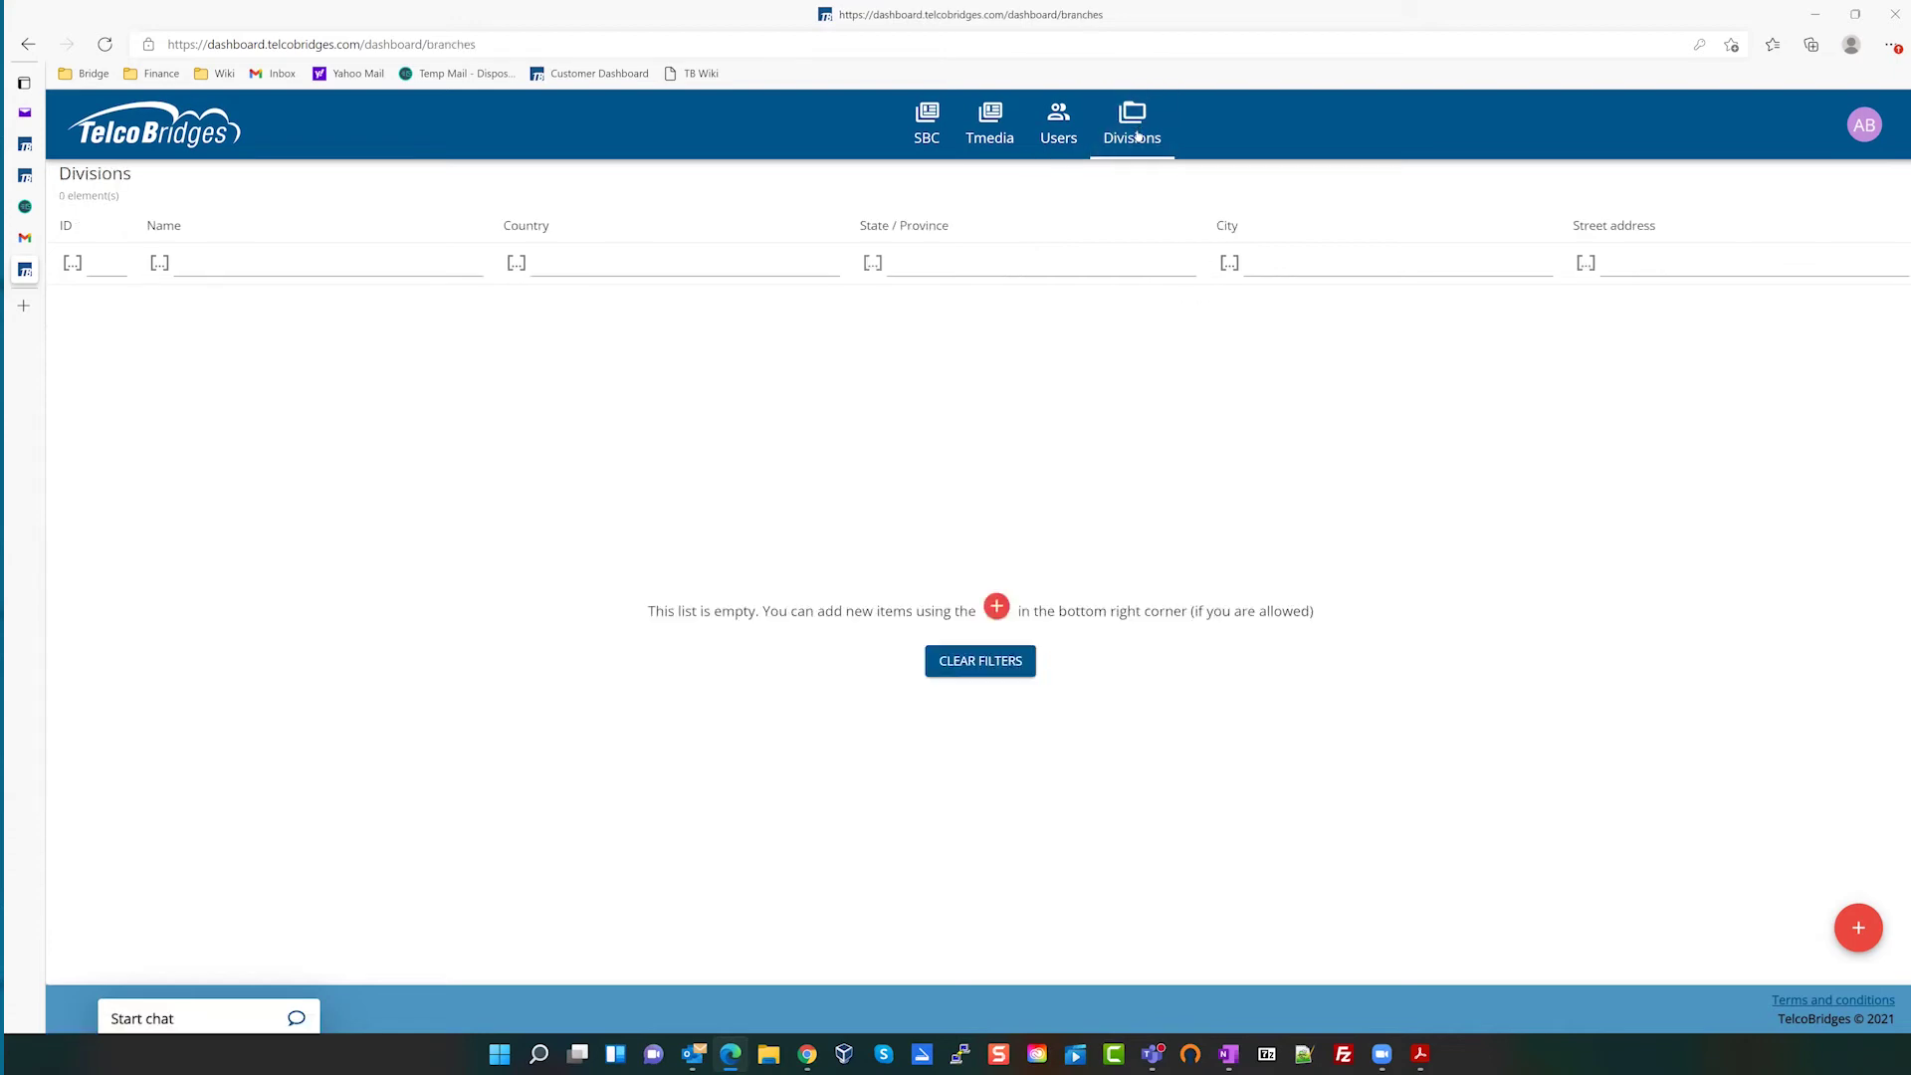
click(1871, 927)
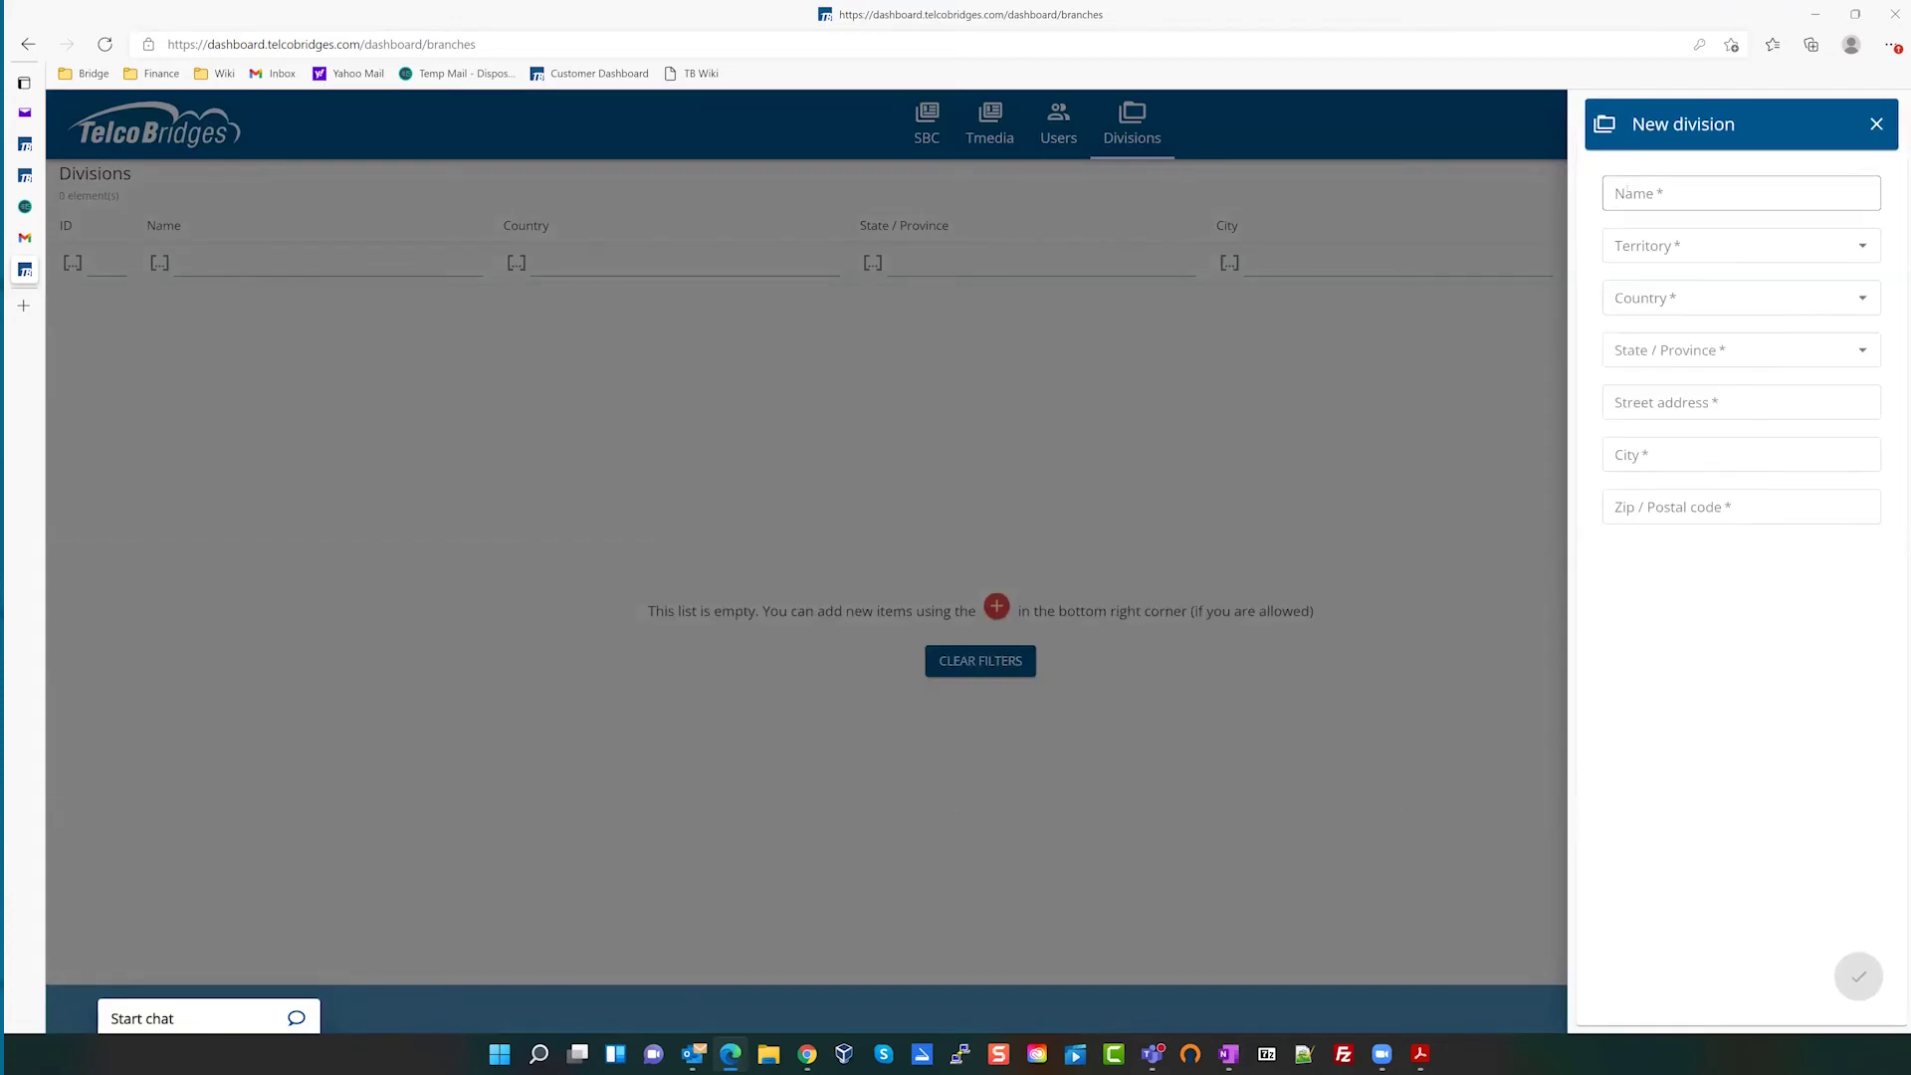
- Name the division 'East Side Building' with territory Americas, country Canada and province Quebec
click(1627, 191)
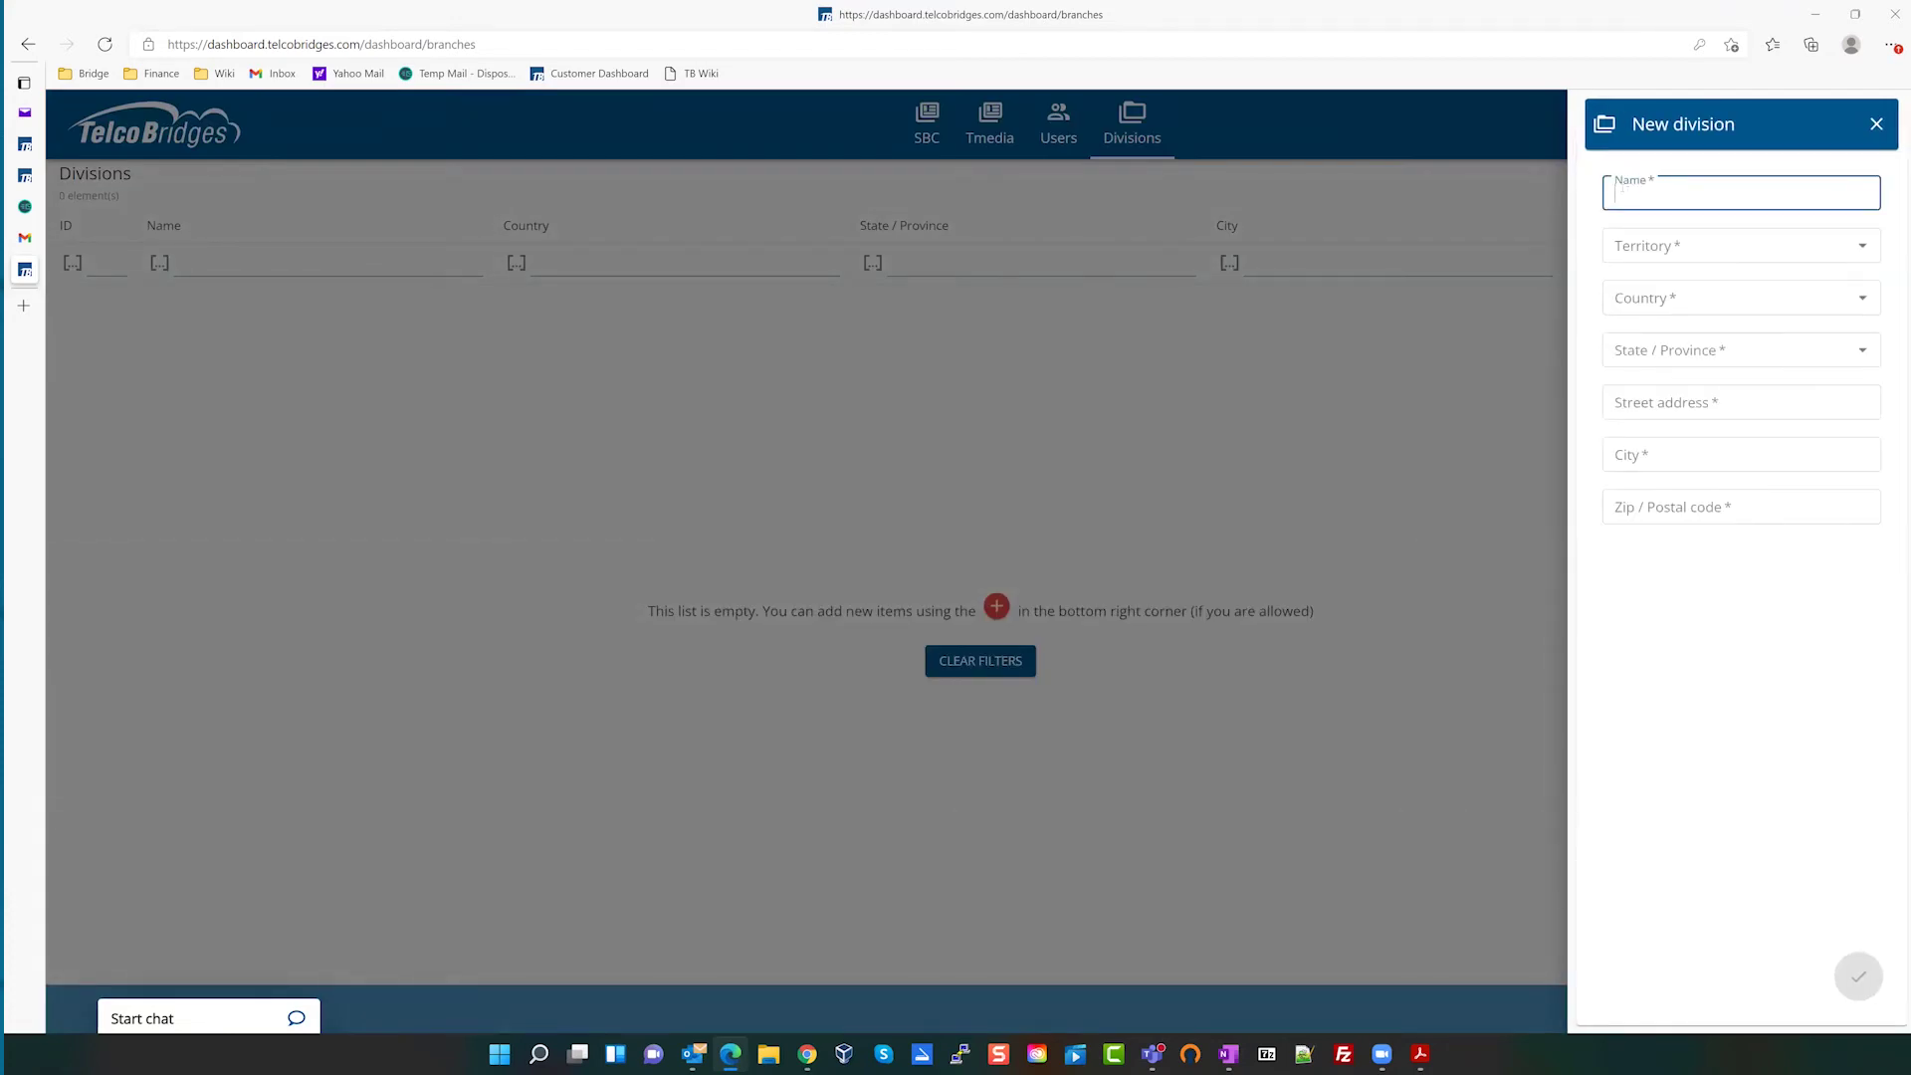
text(East Side Building)
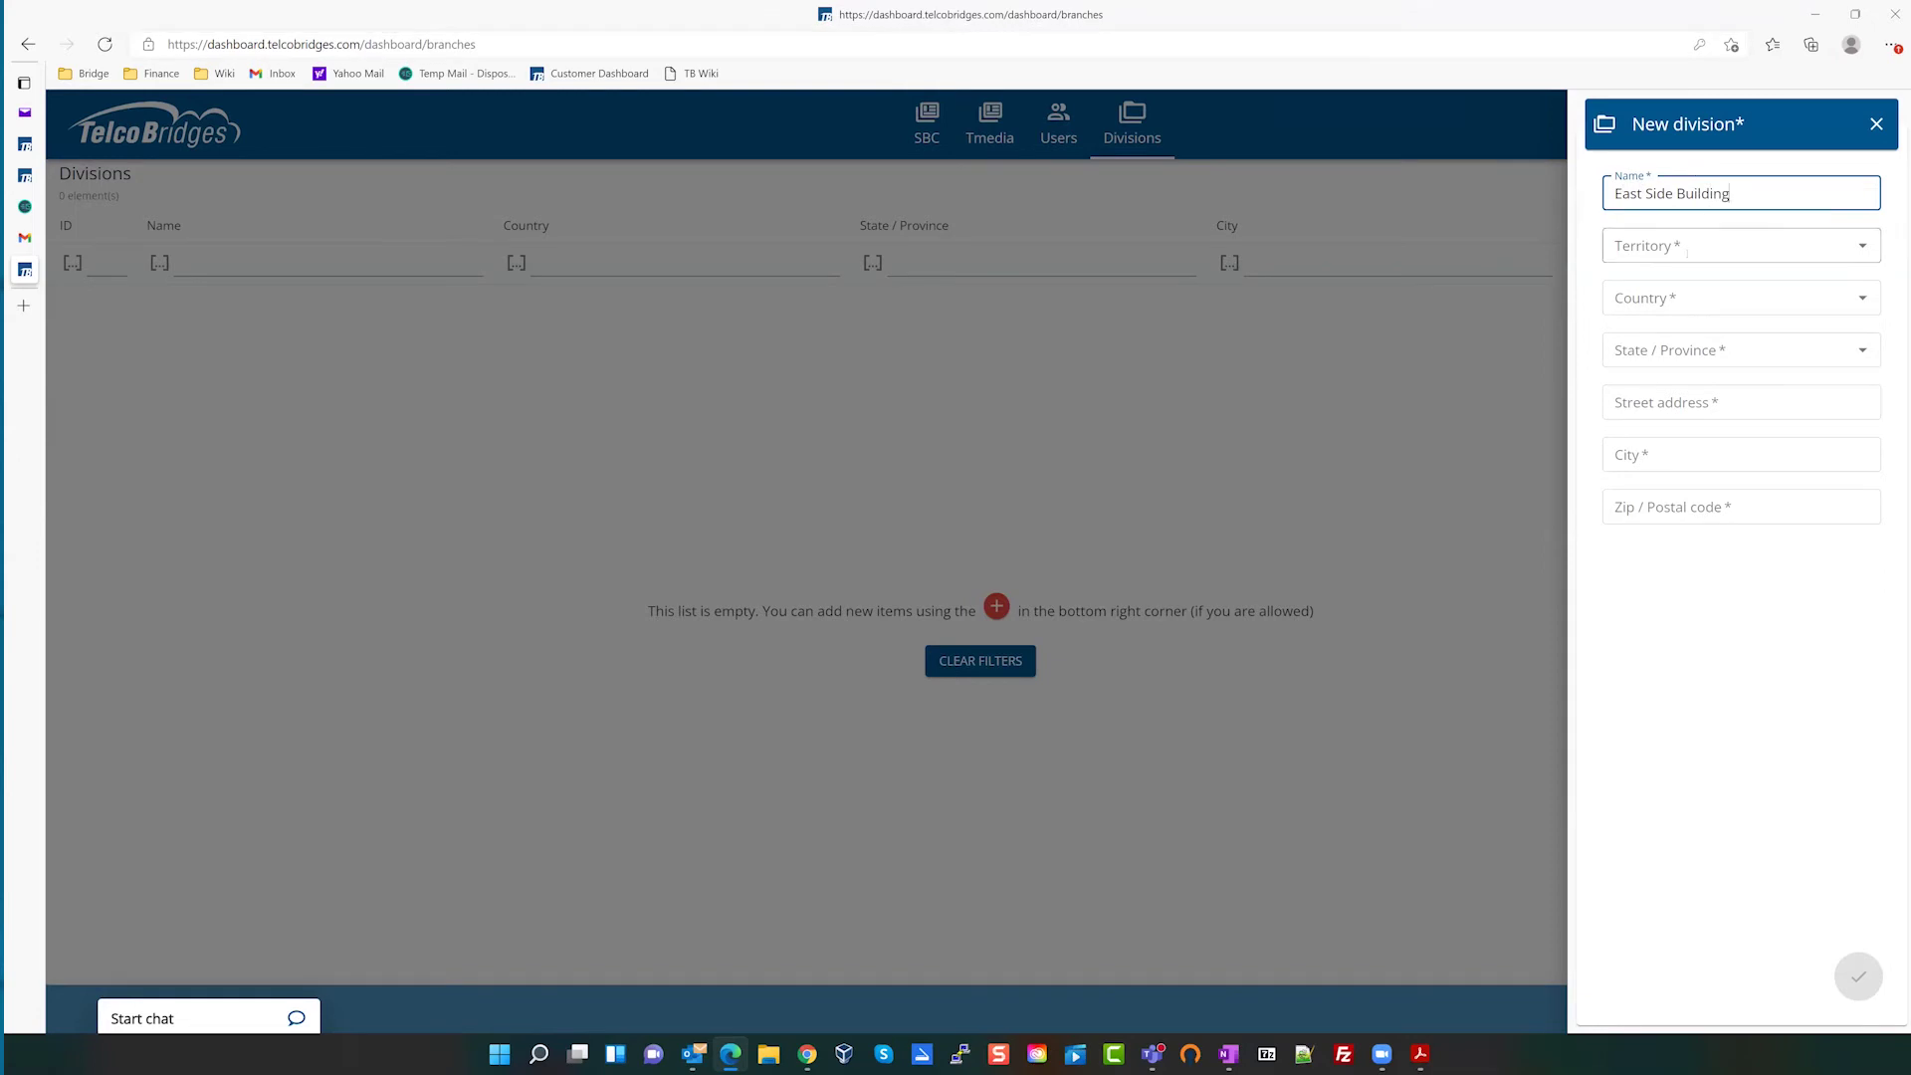
click(1642, 247)
click(1645, 324)
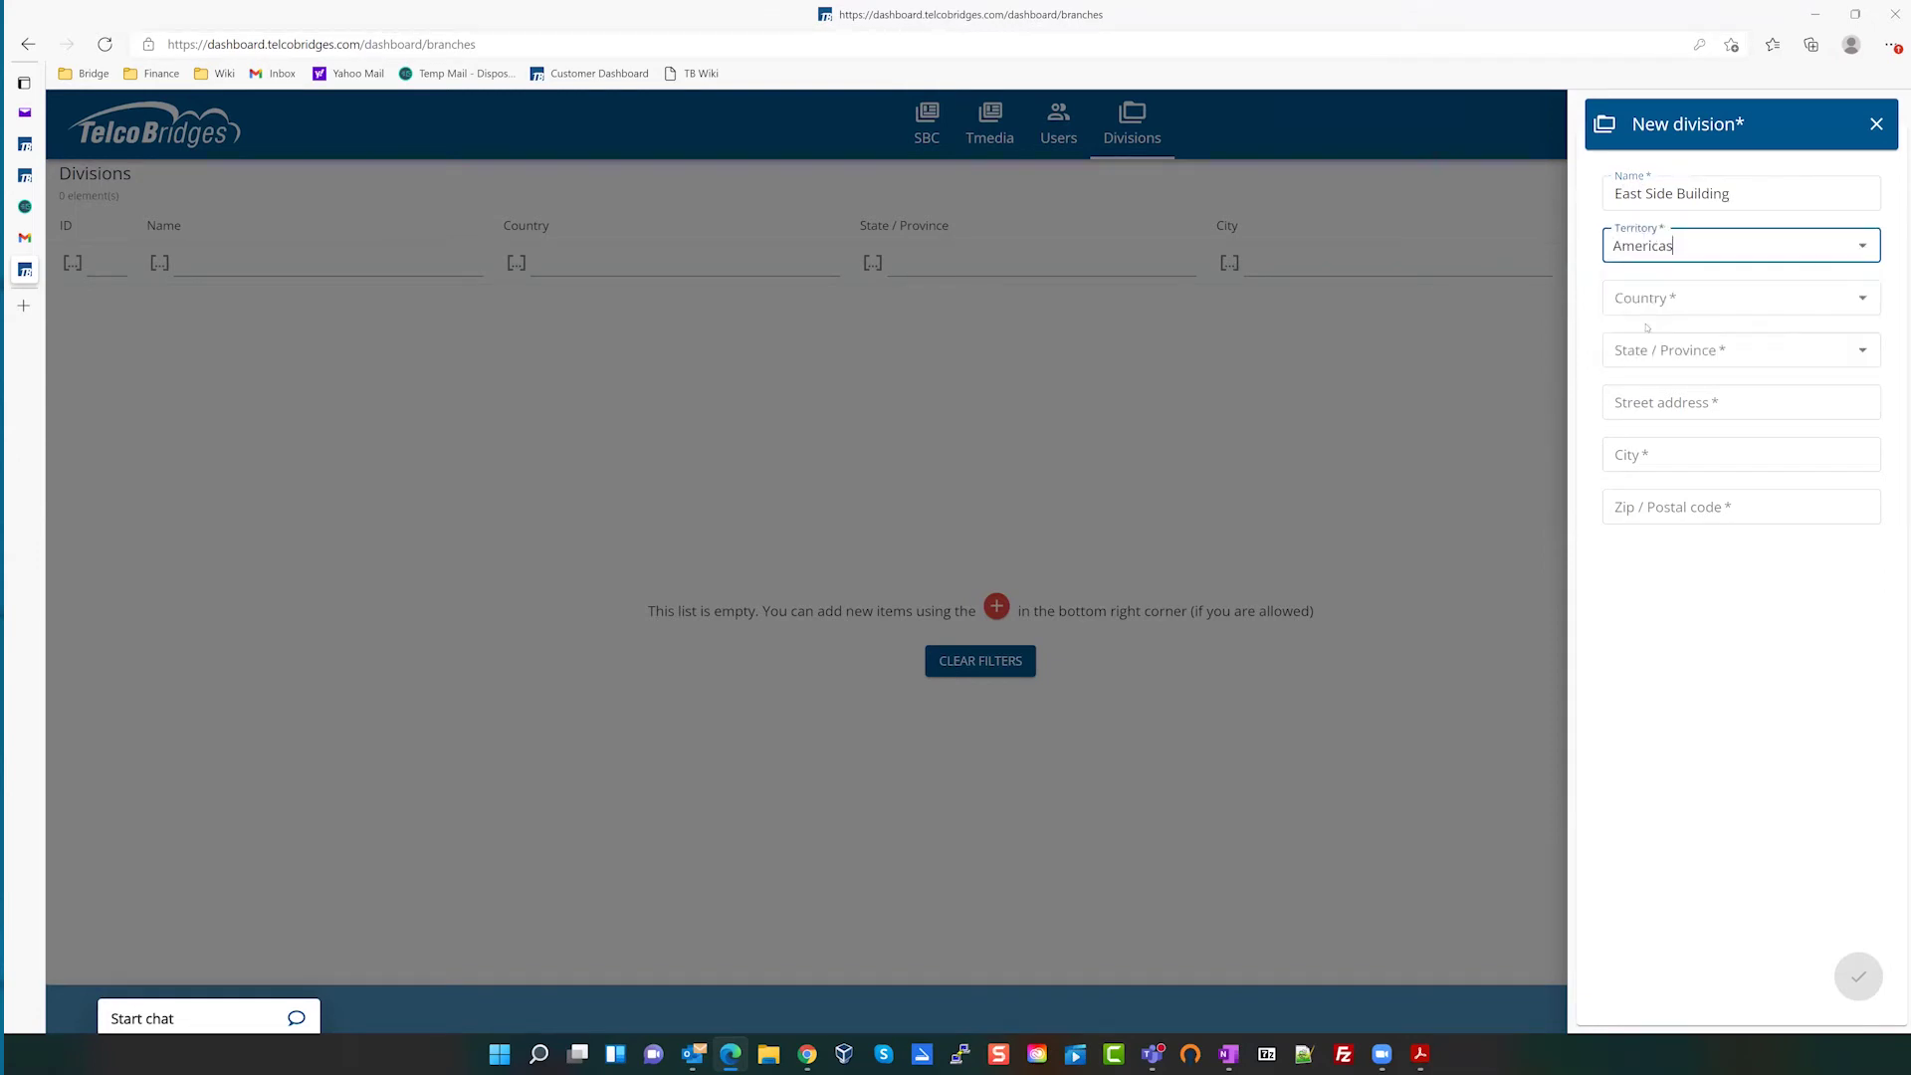
click(1652, 299)
text(cana)
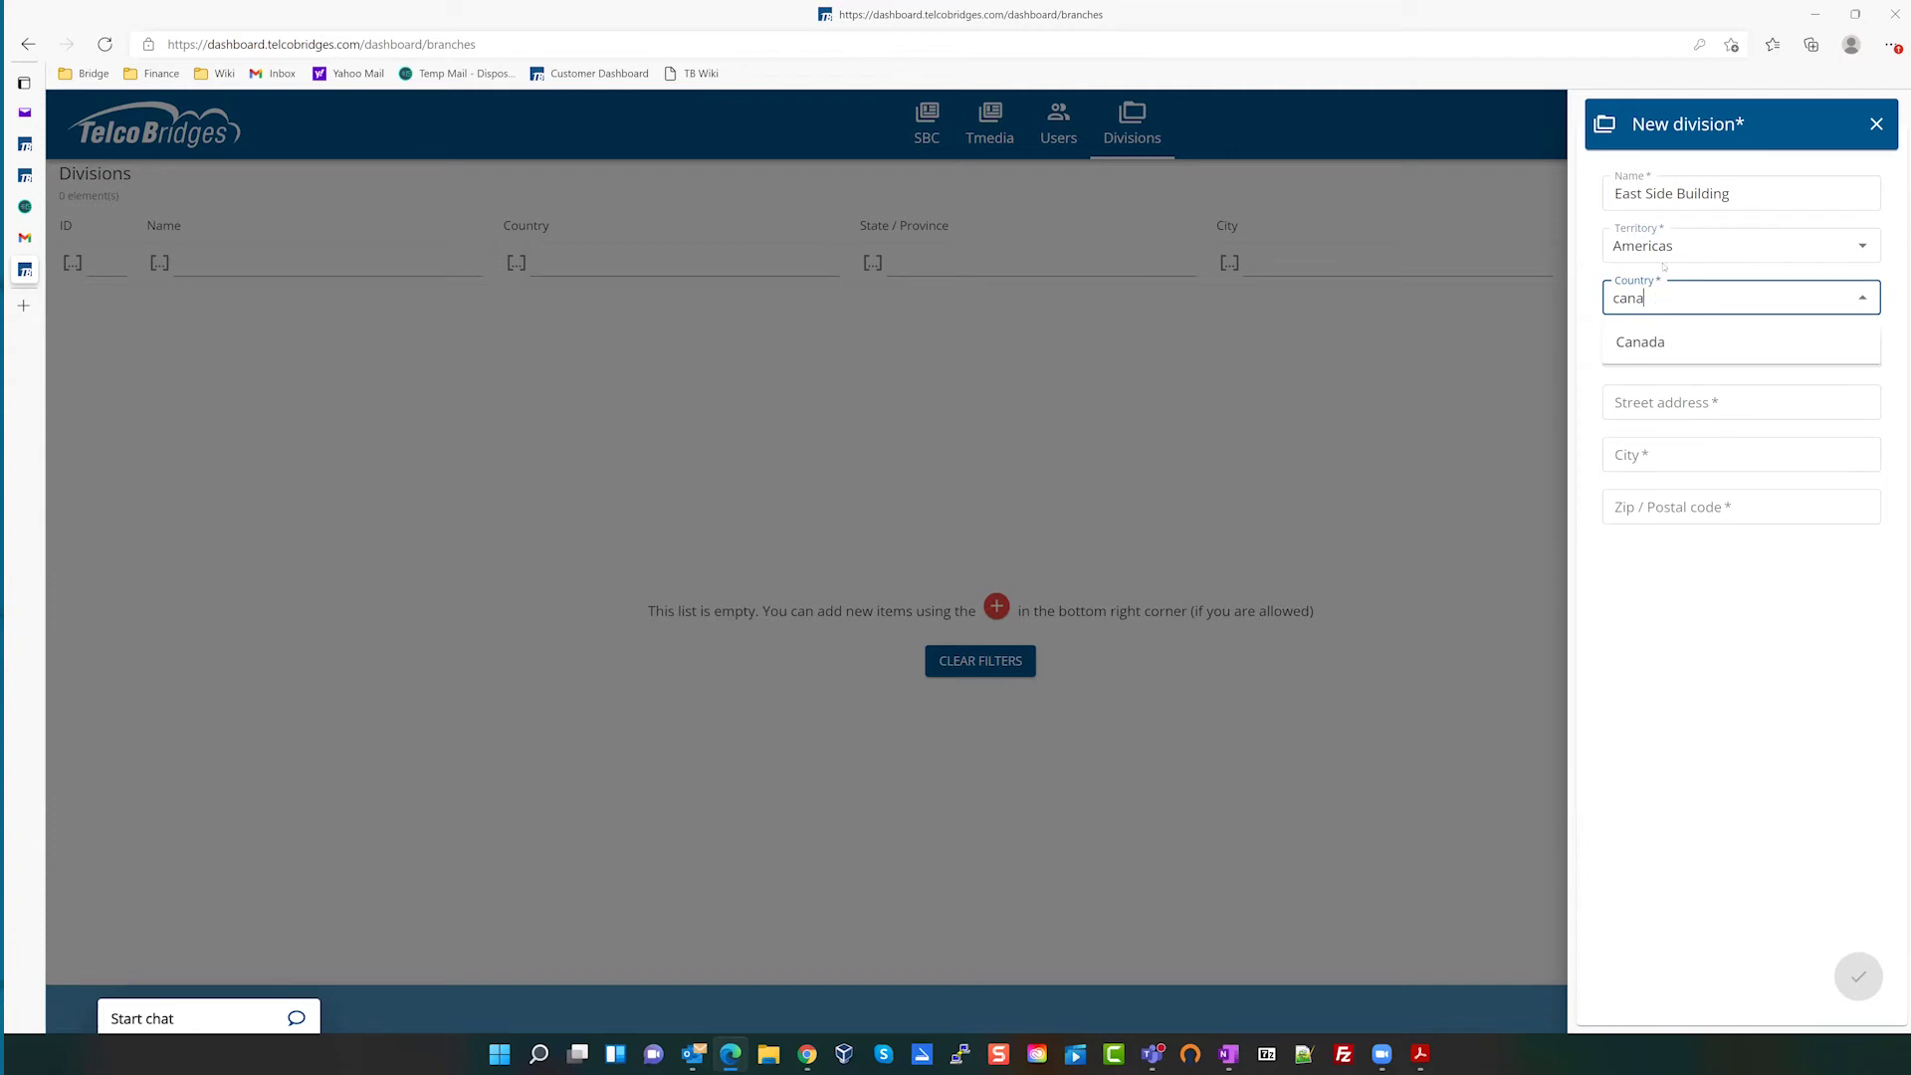
key(Down)
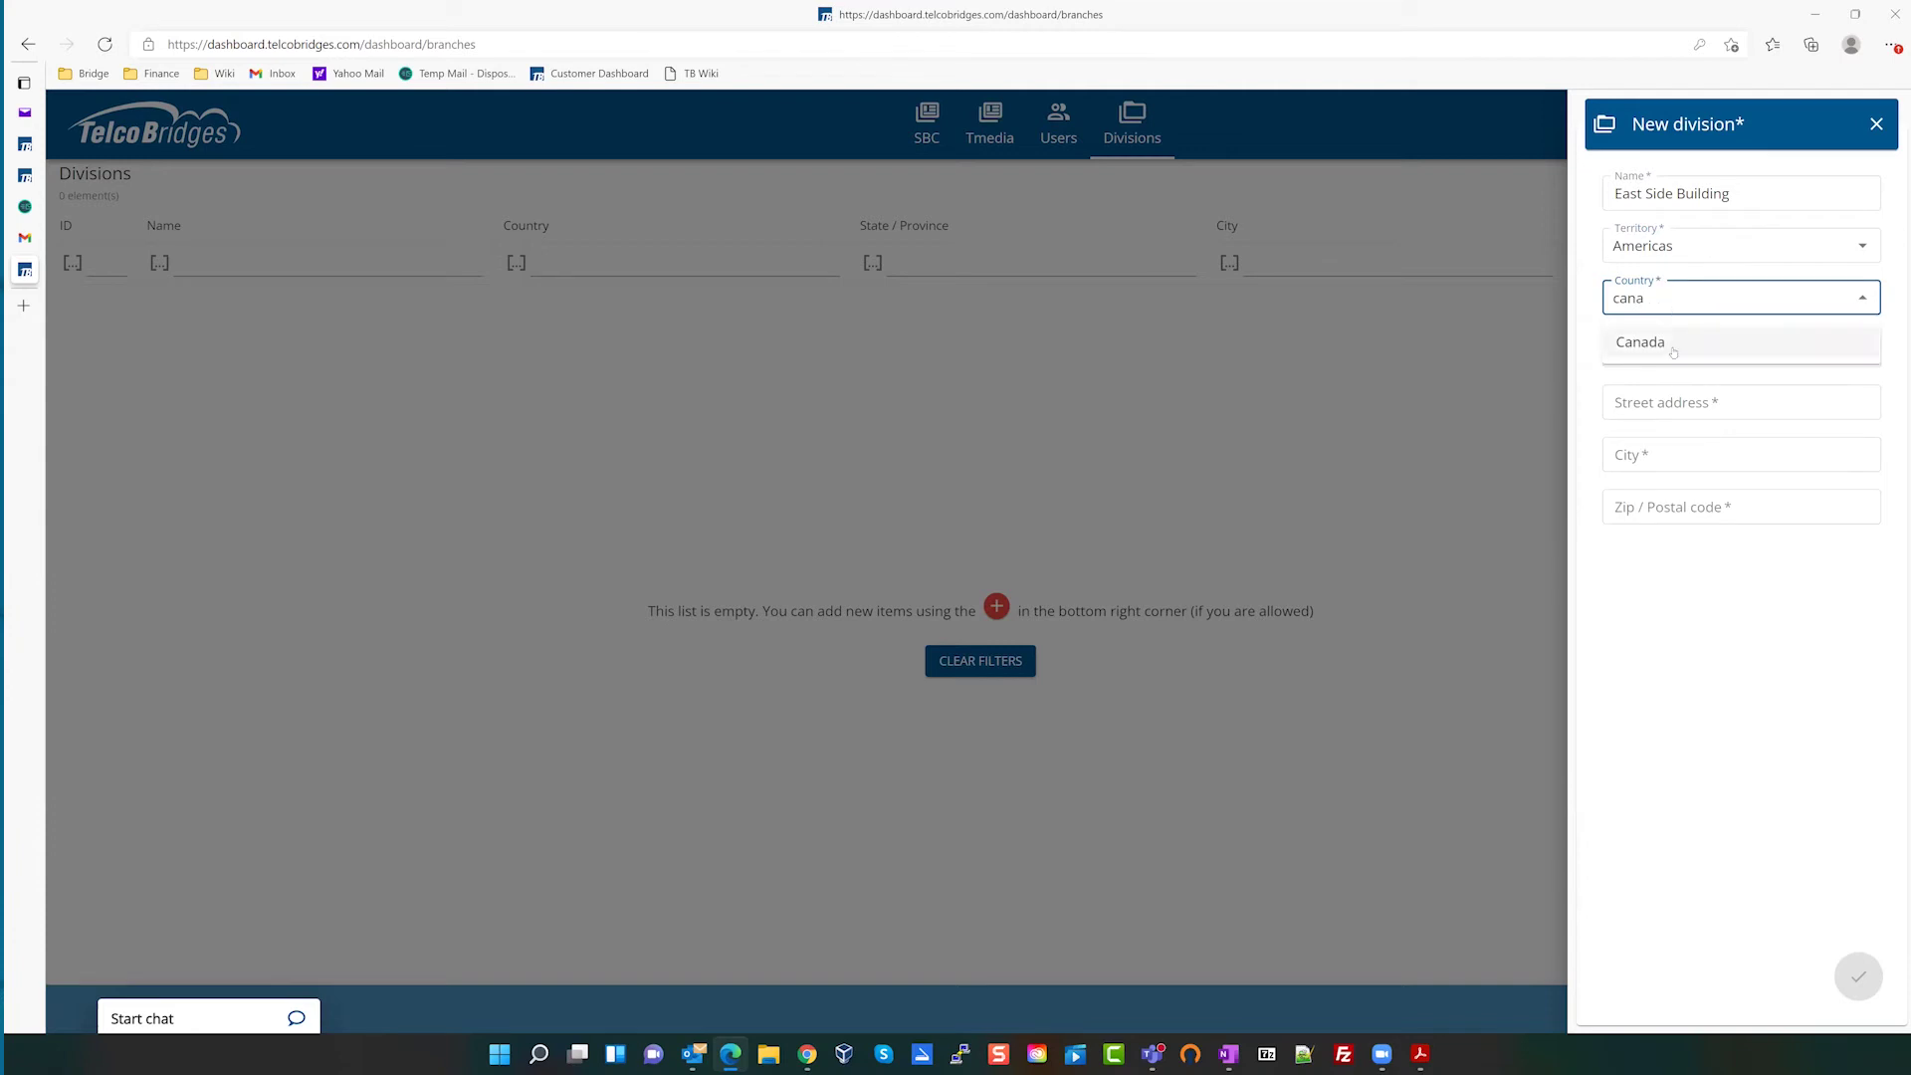
key(Return)
key(Tab)
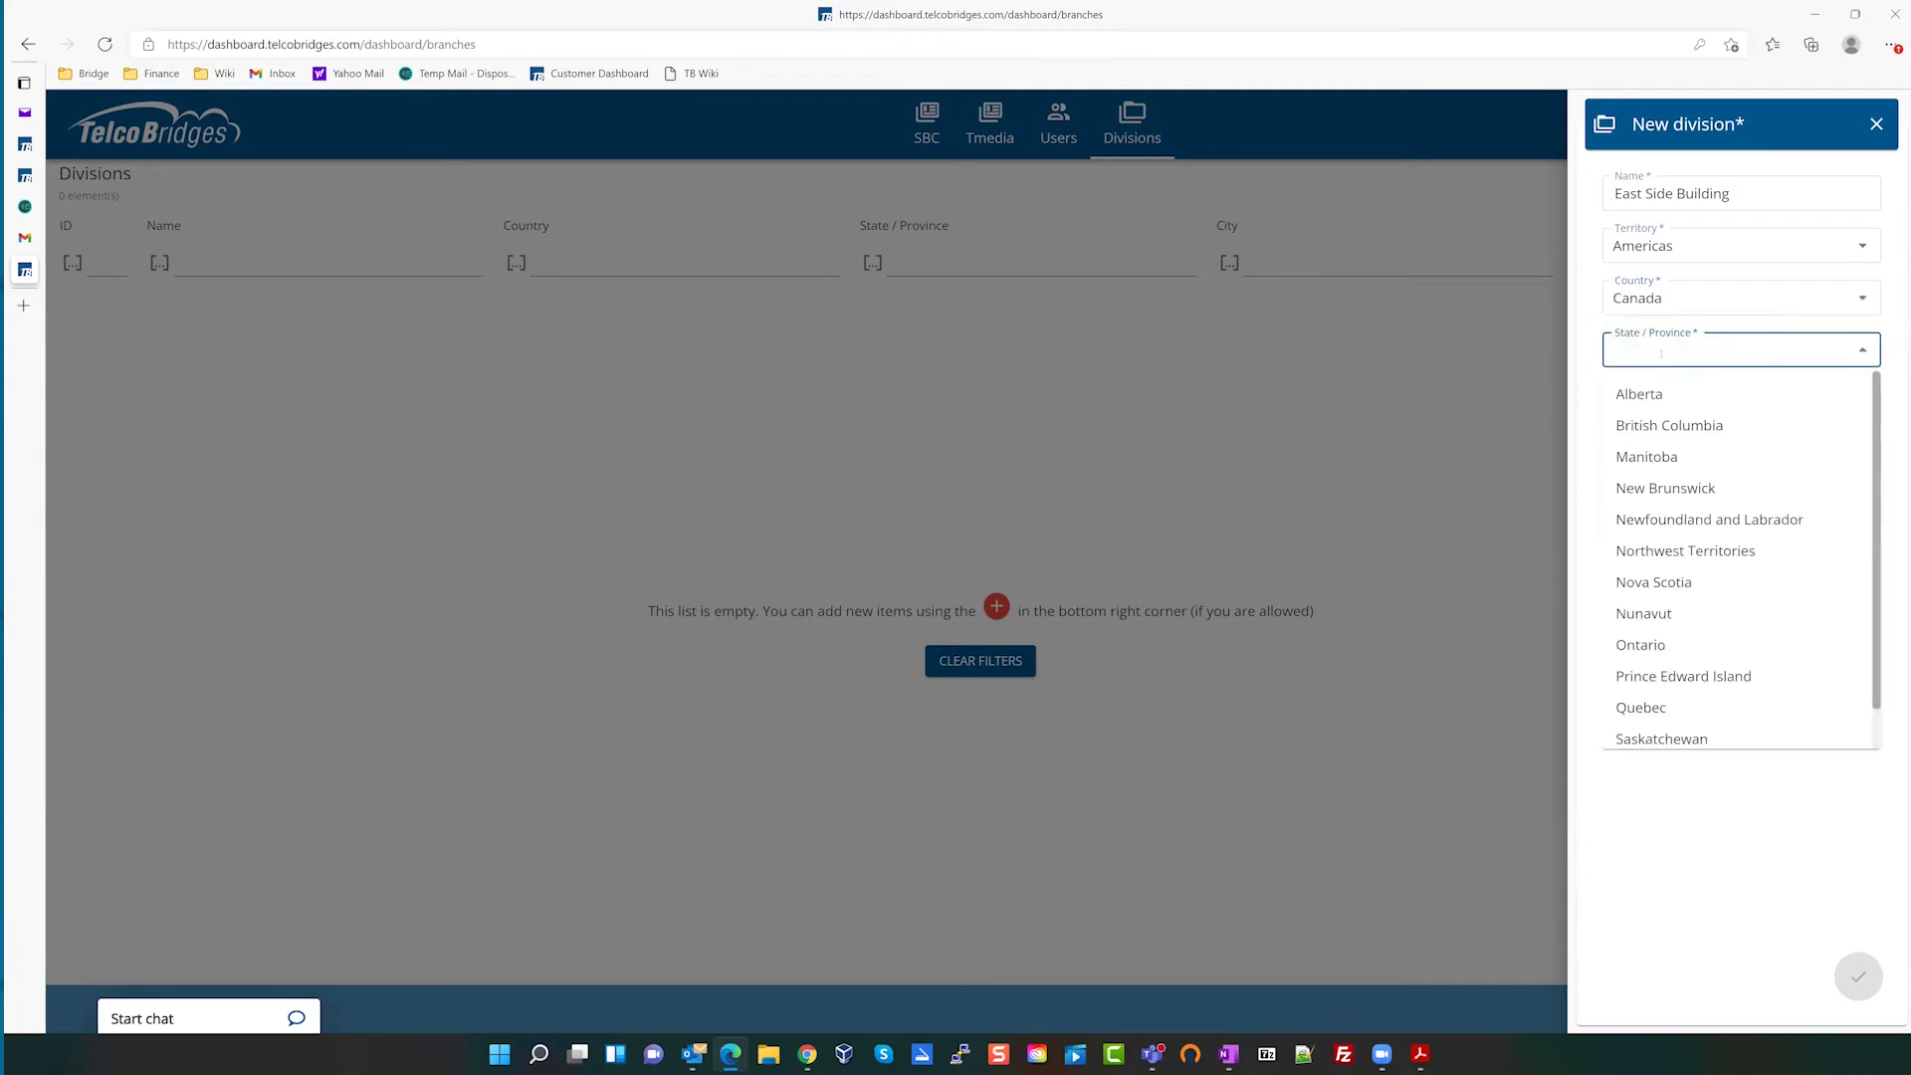
text(Quebec)
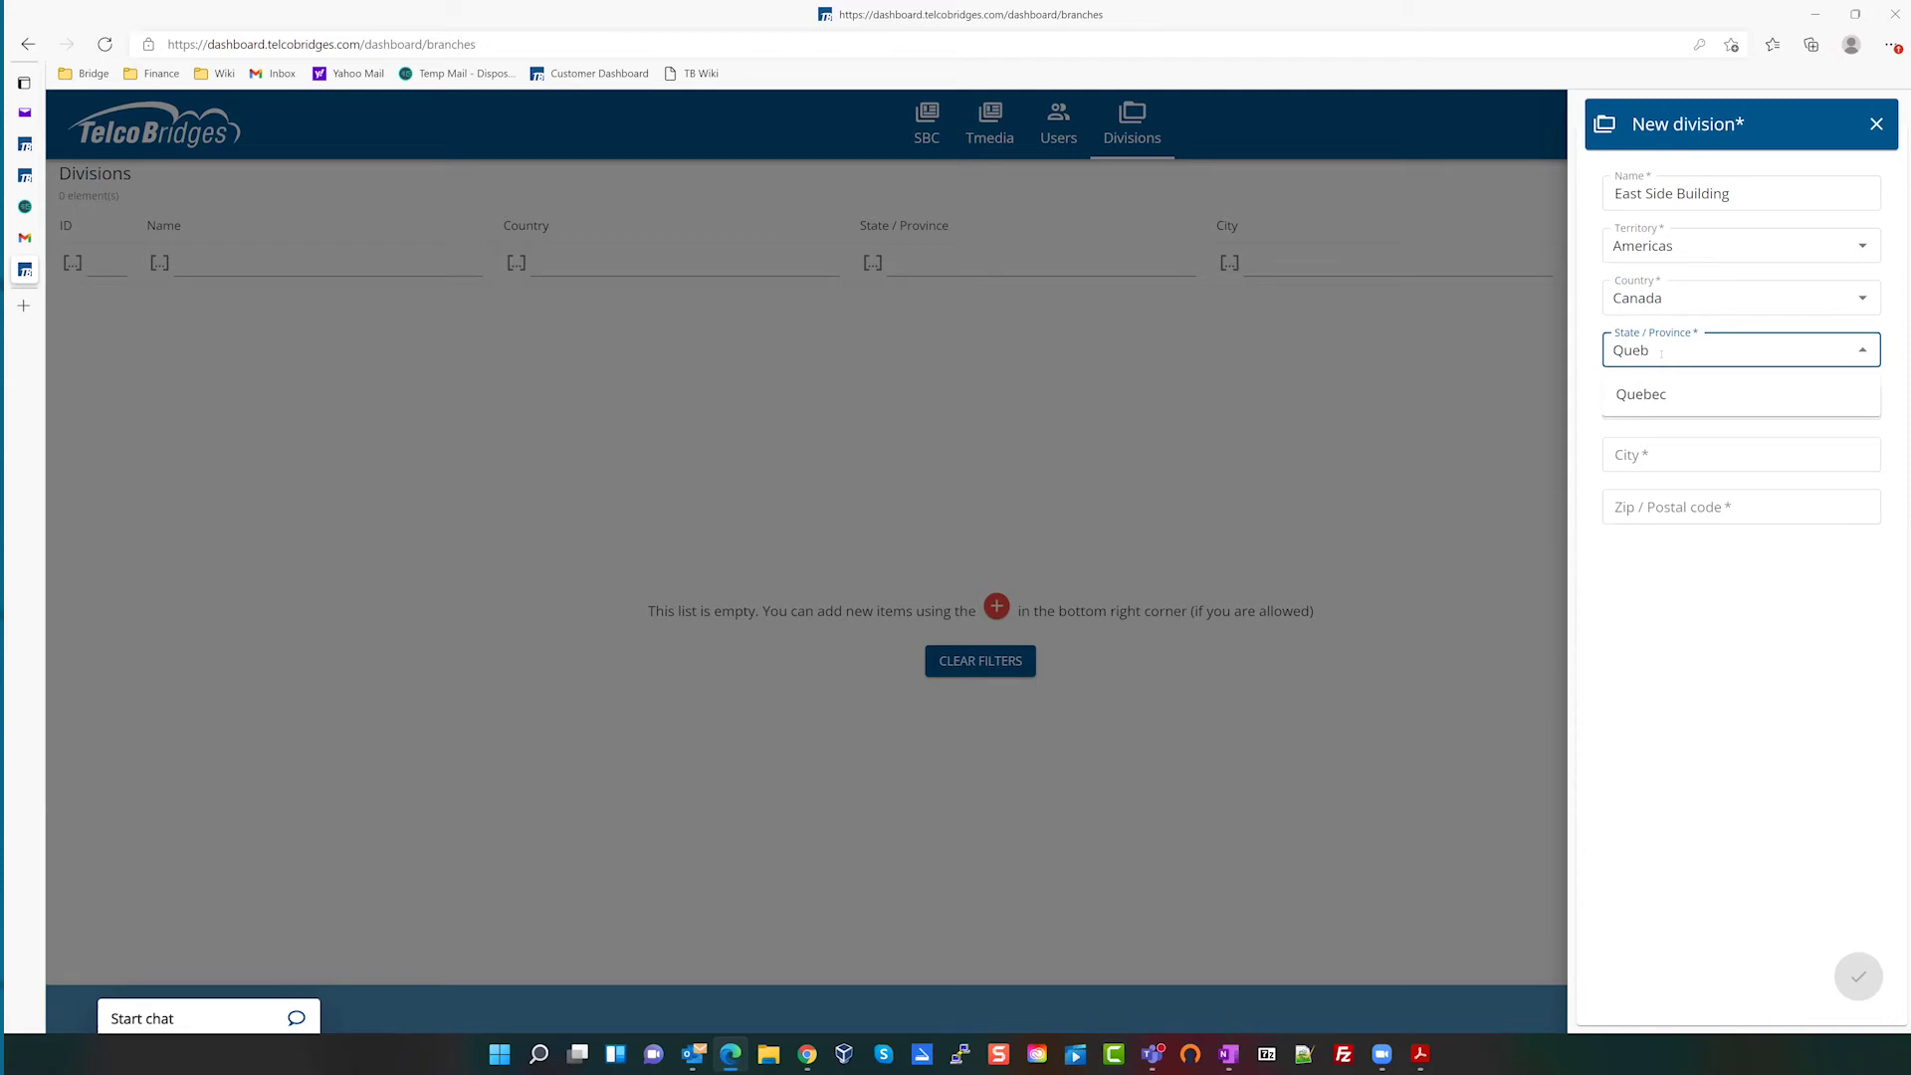
key(Tab)
- Enter street address 123 Elm, city Montreal and postal code H3S 2E1
click(1665, 409)
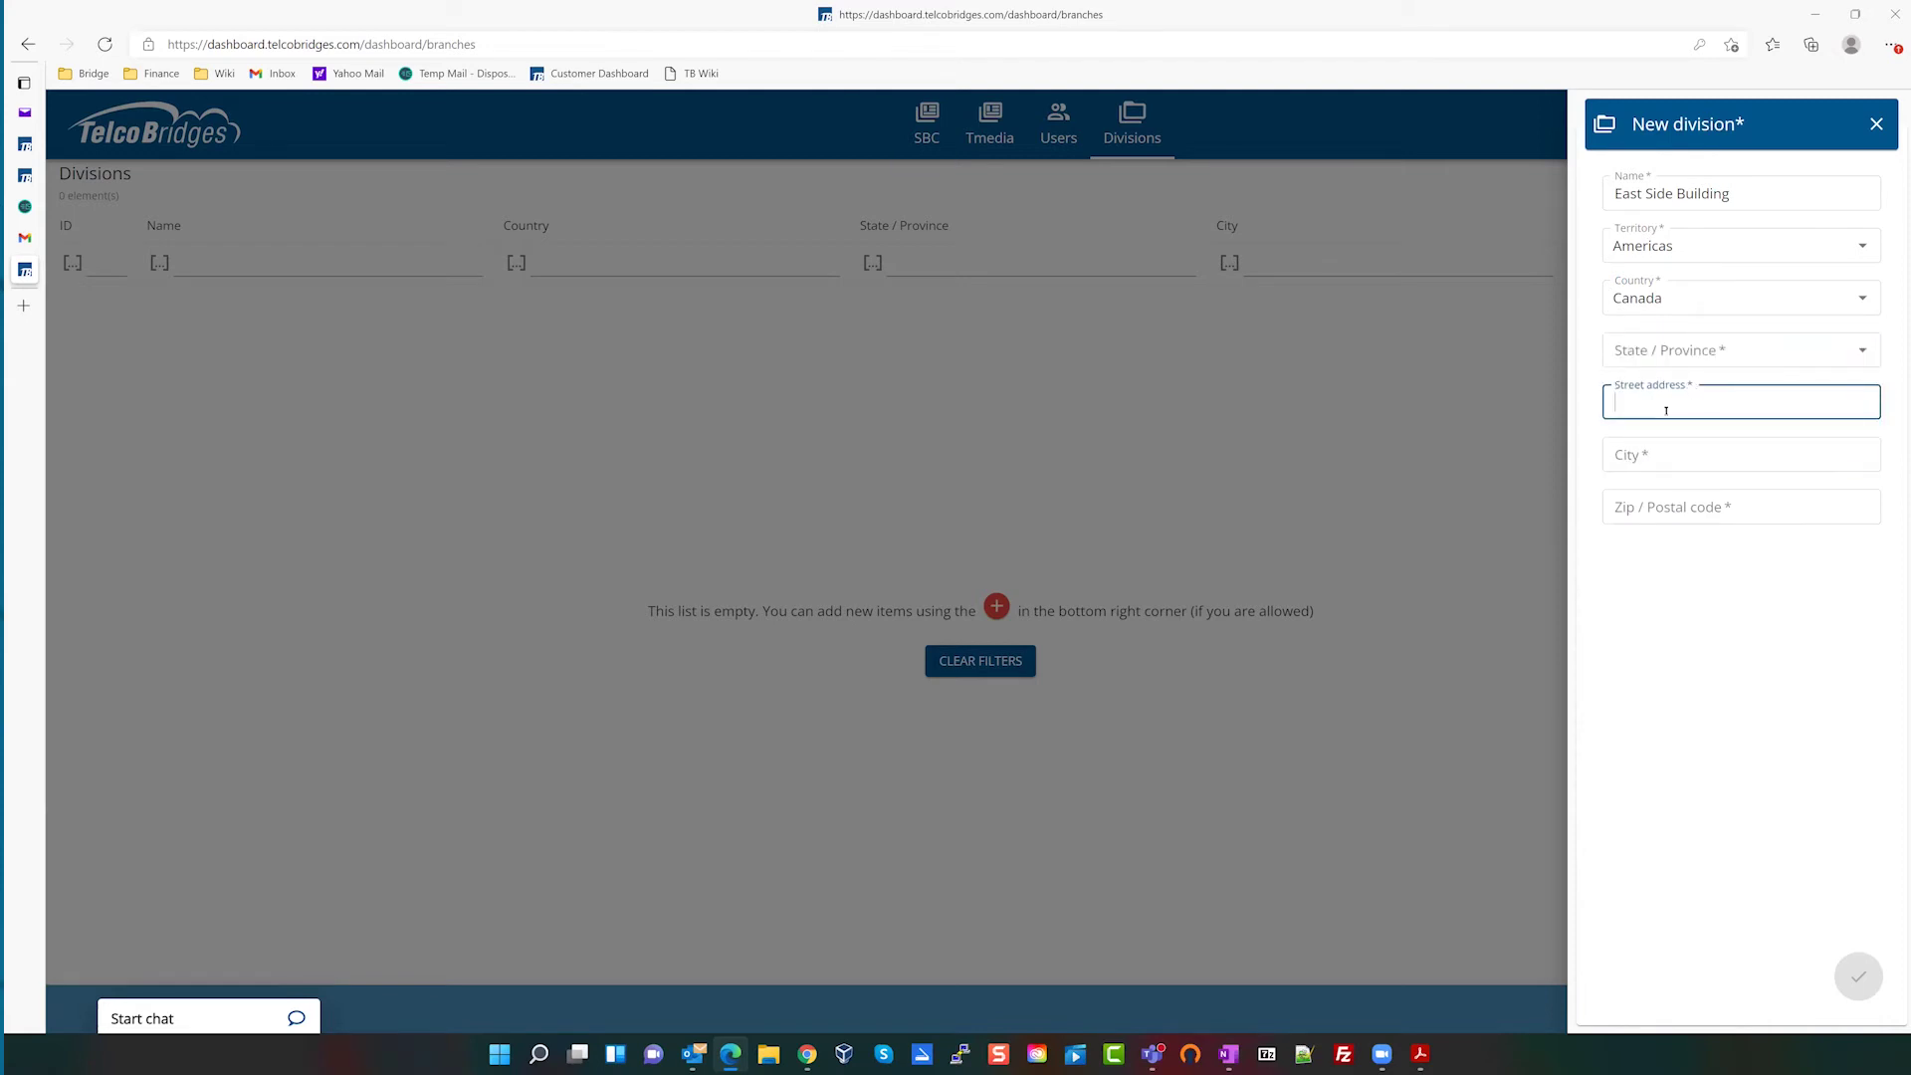
text(123 Elm)
click(1646, 464)
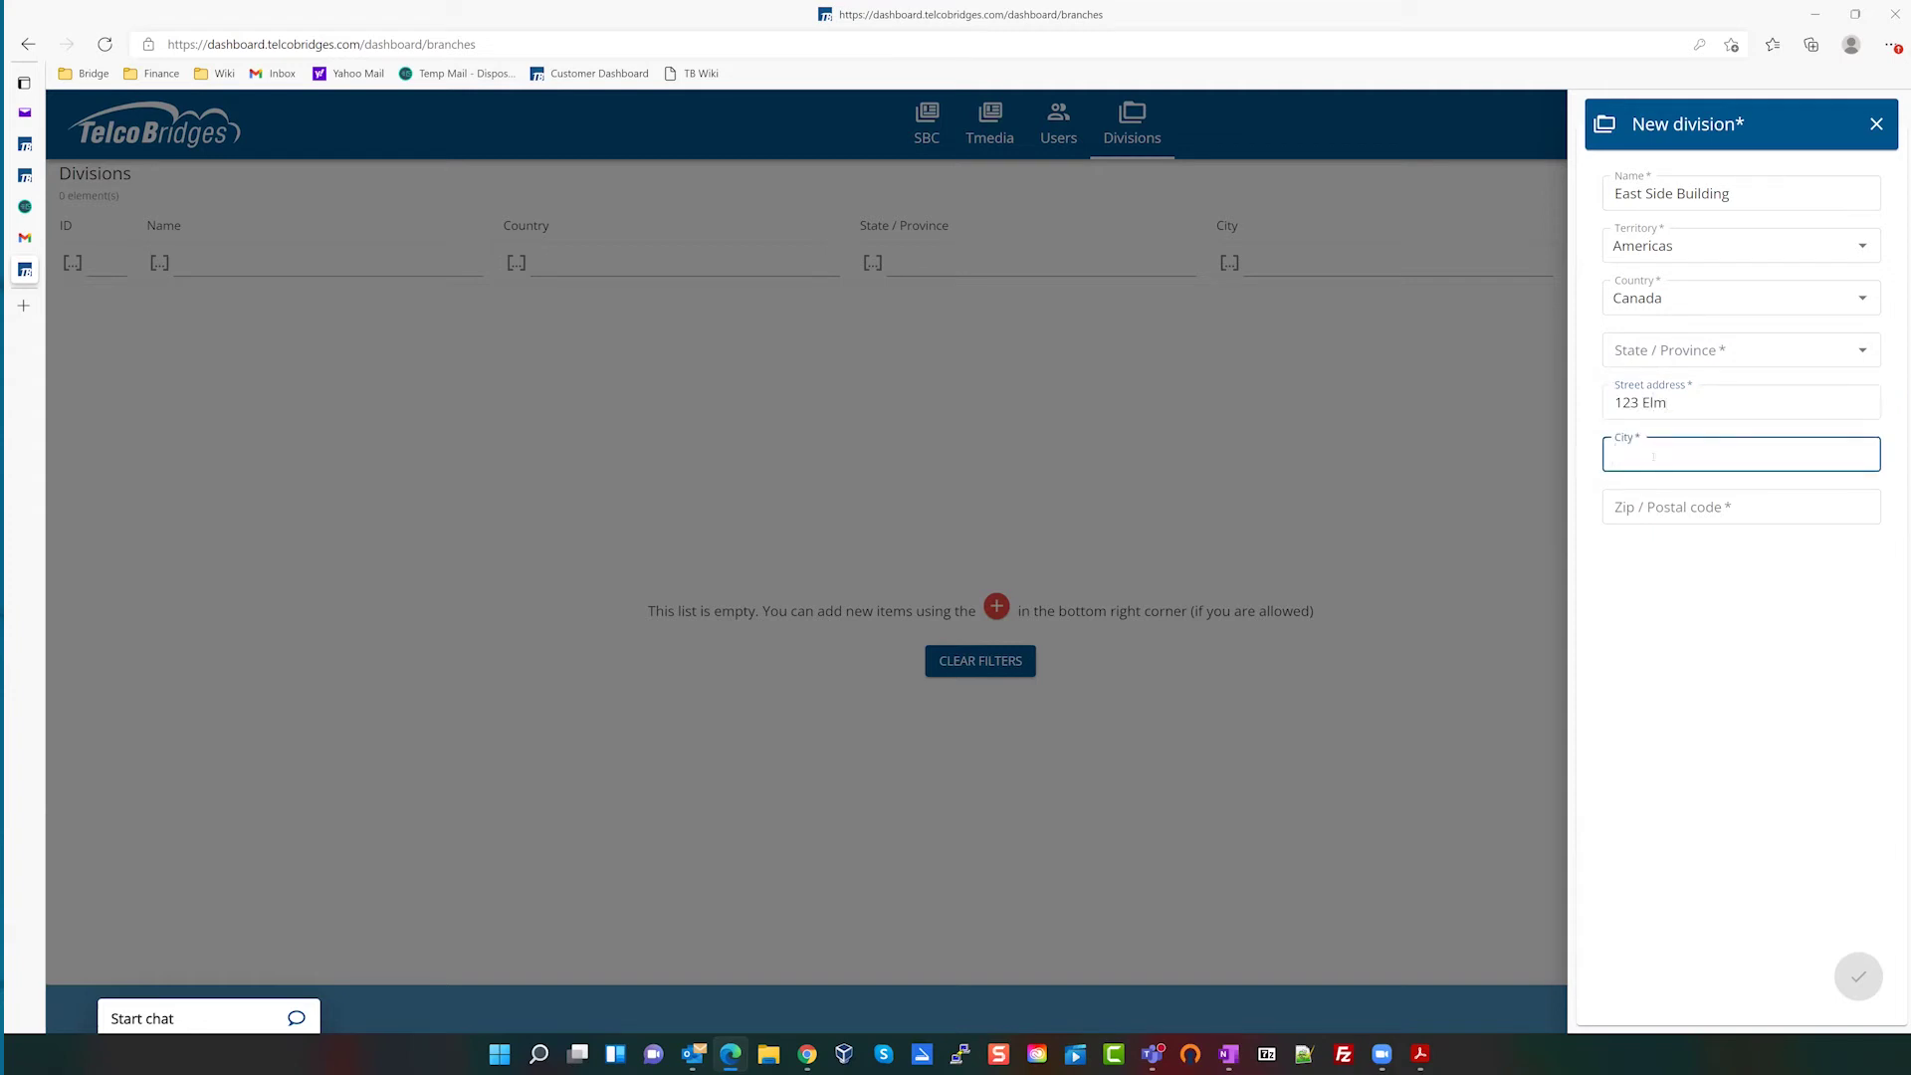
text(Montreal)
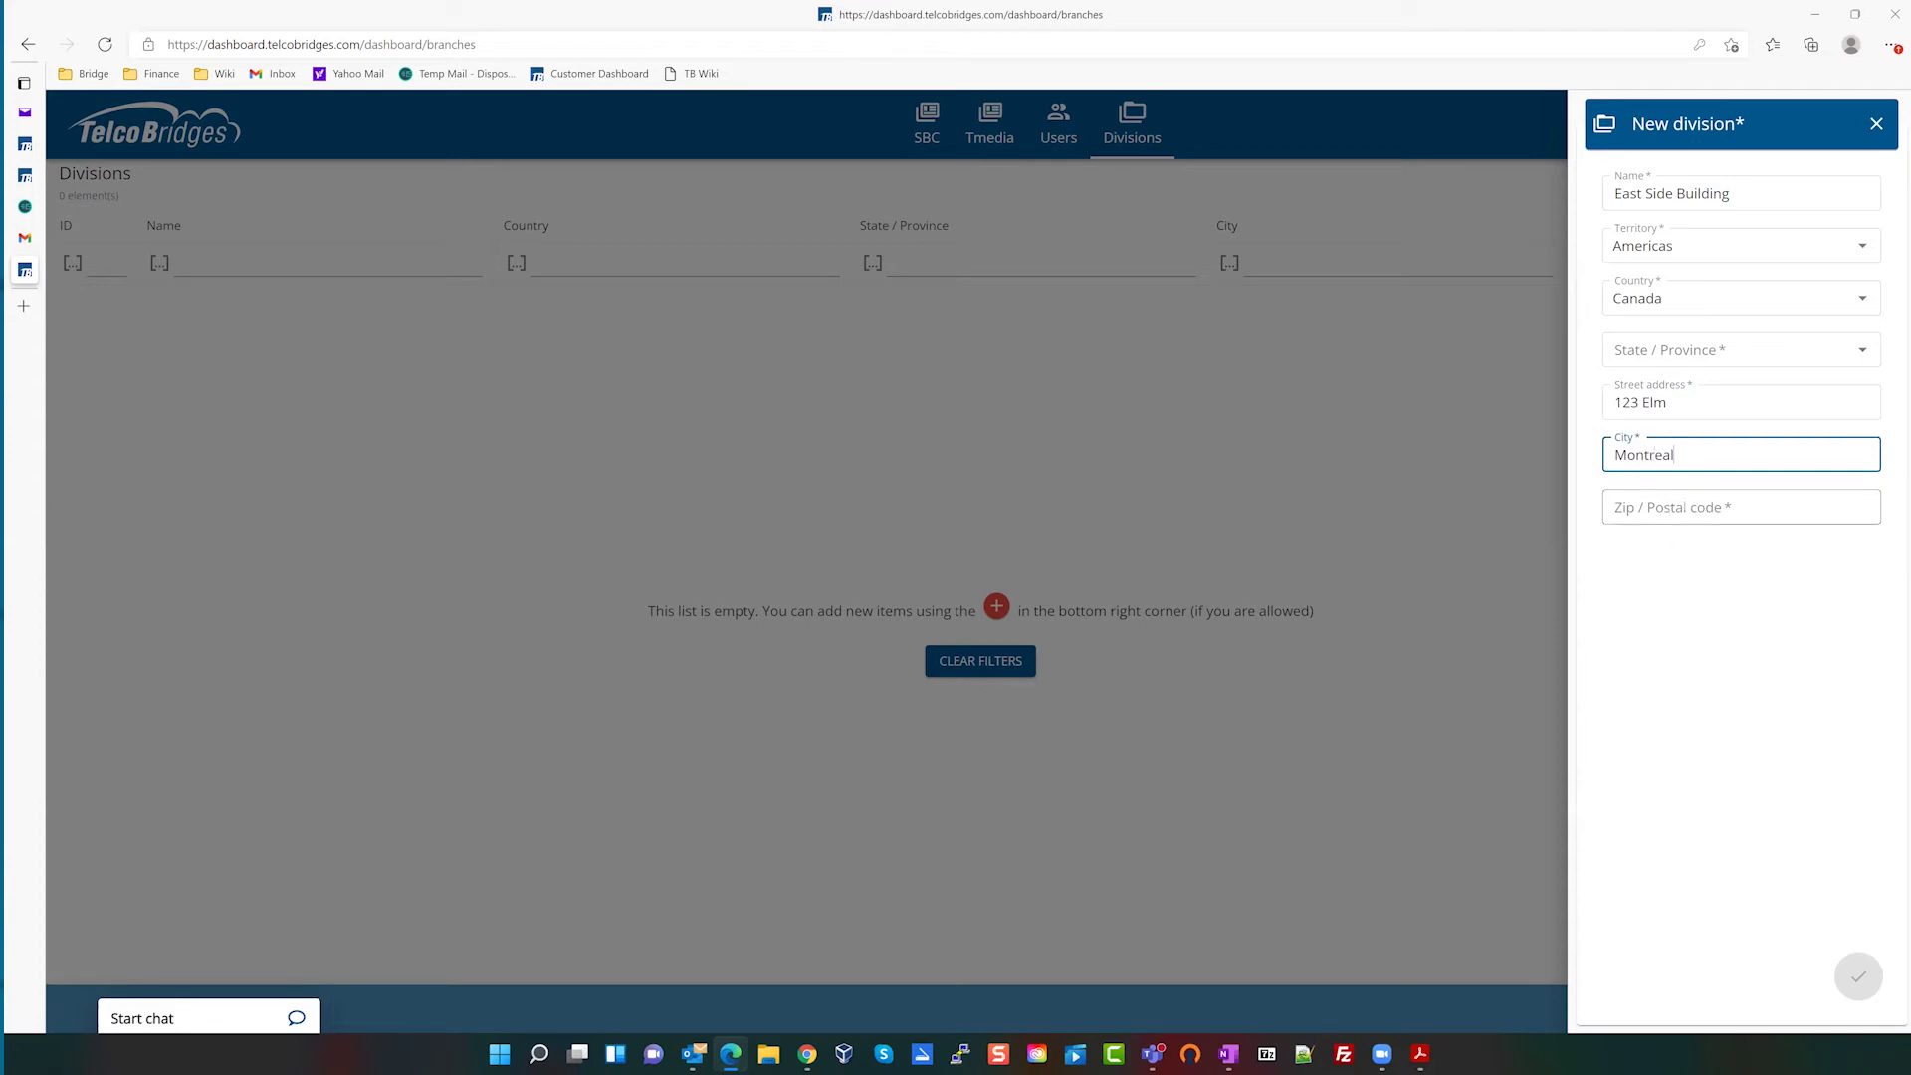
click(1684, 504)
text(He)
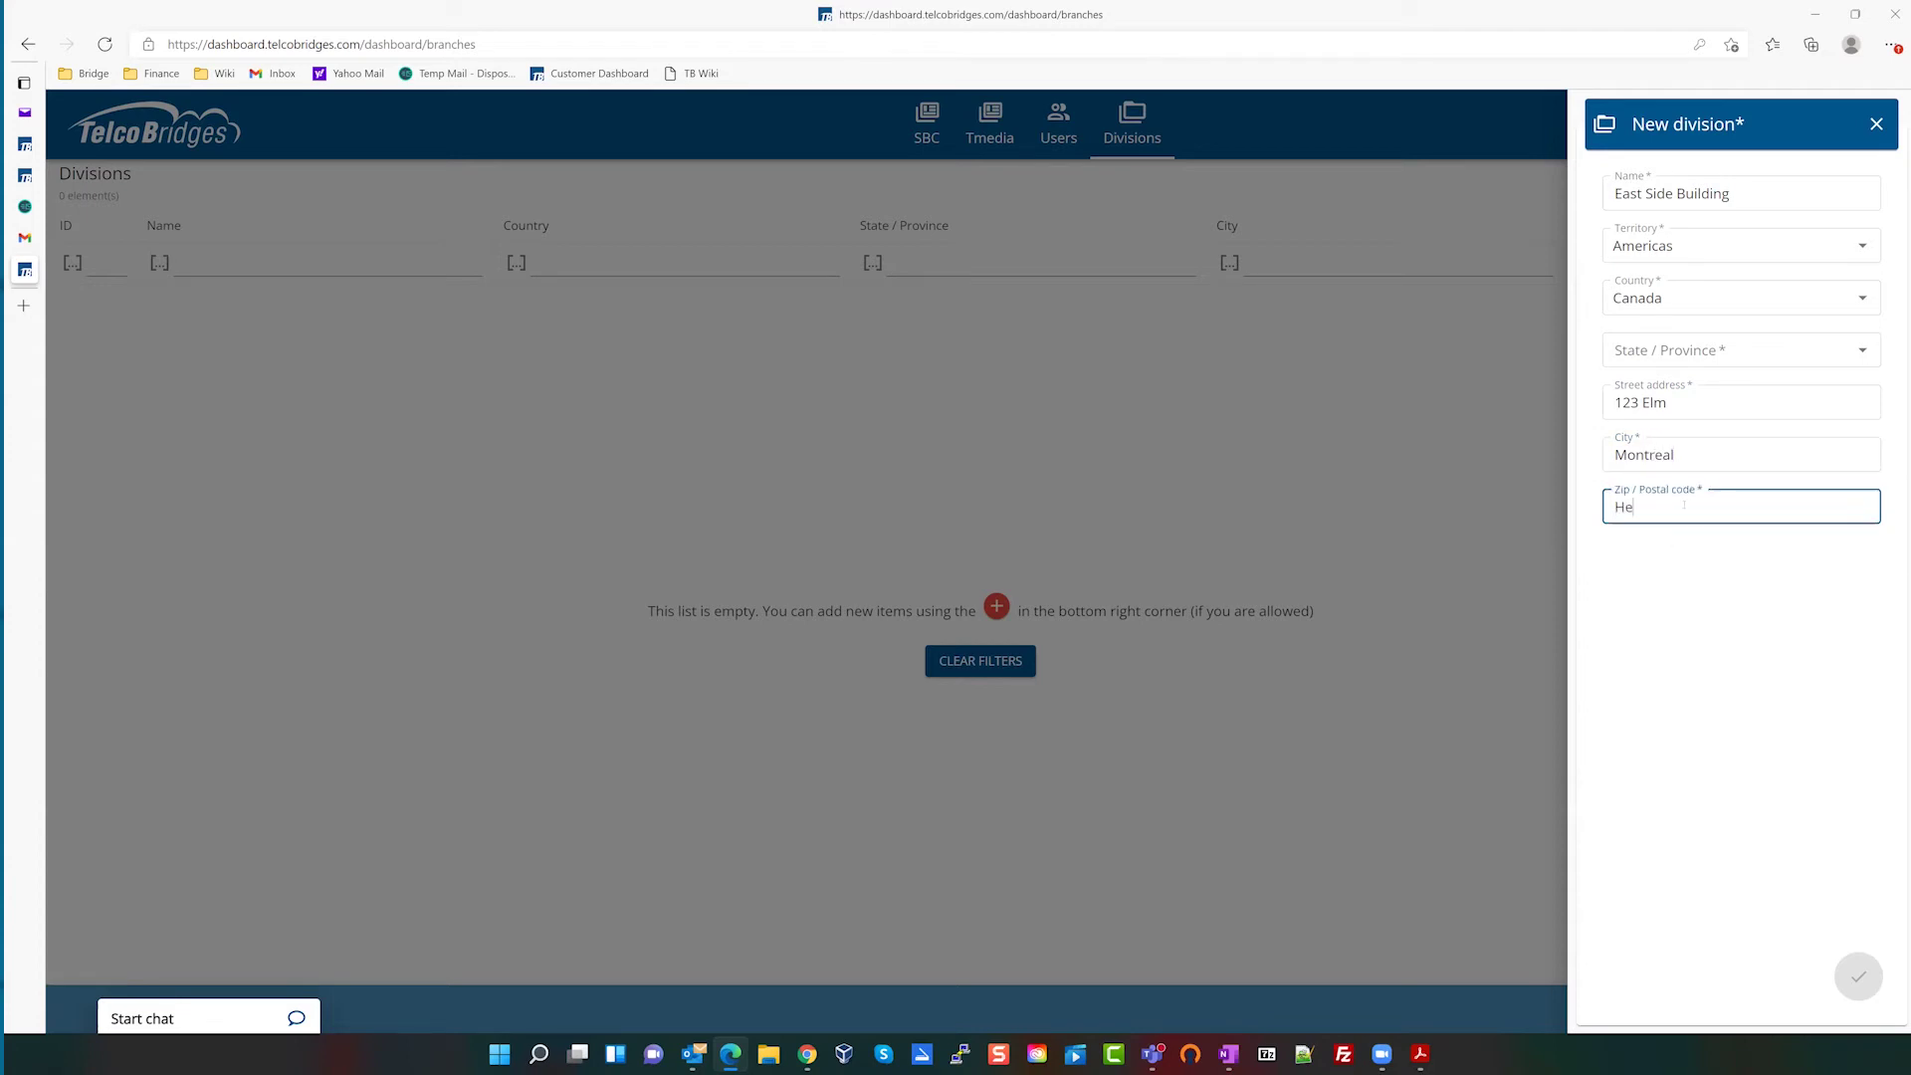
text(2)
key(BackSpace)
text(3S 2E1)
click(1729, 463)
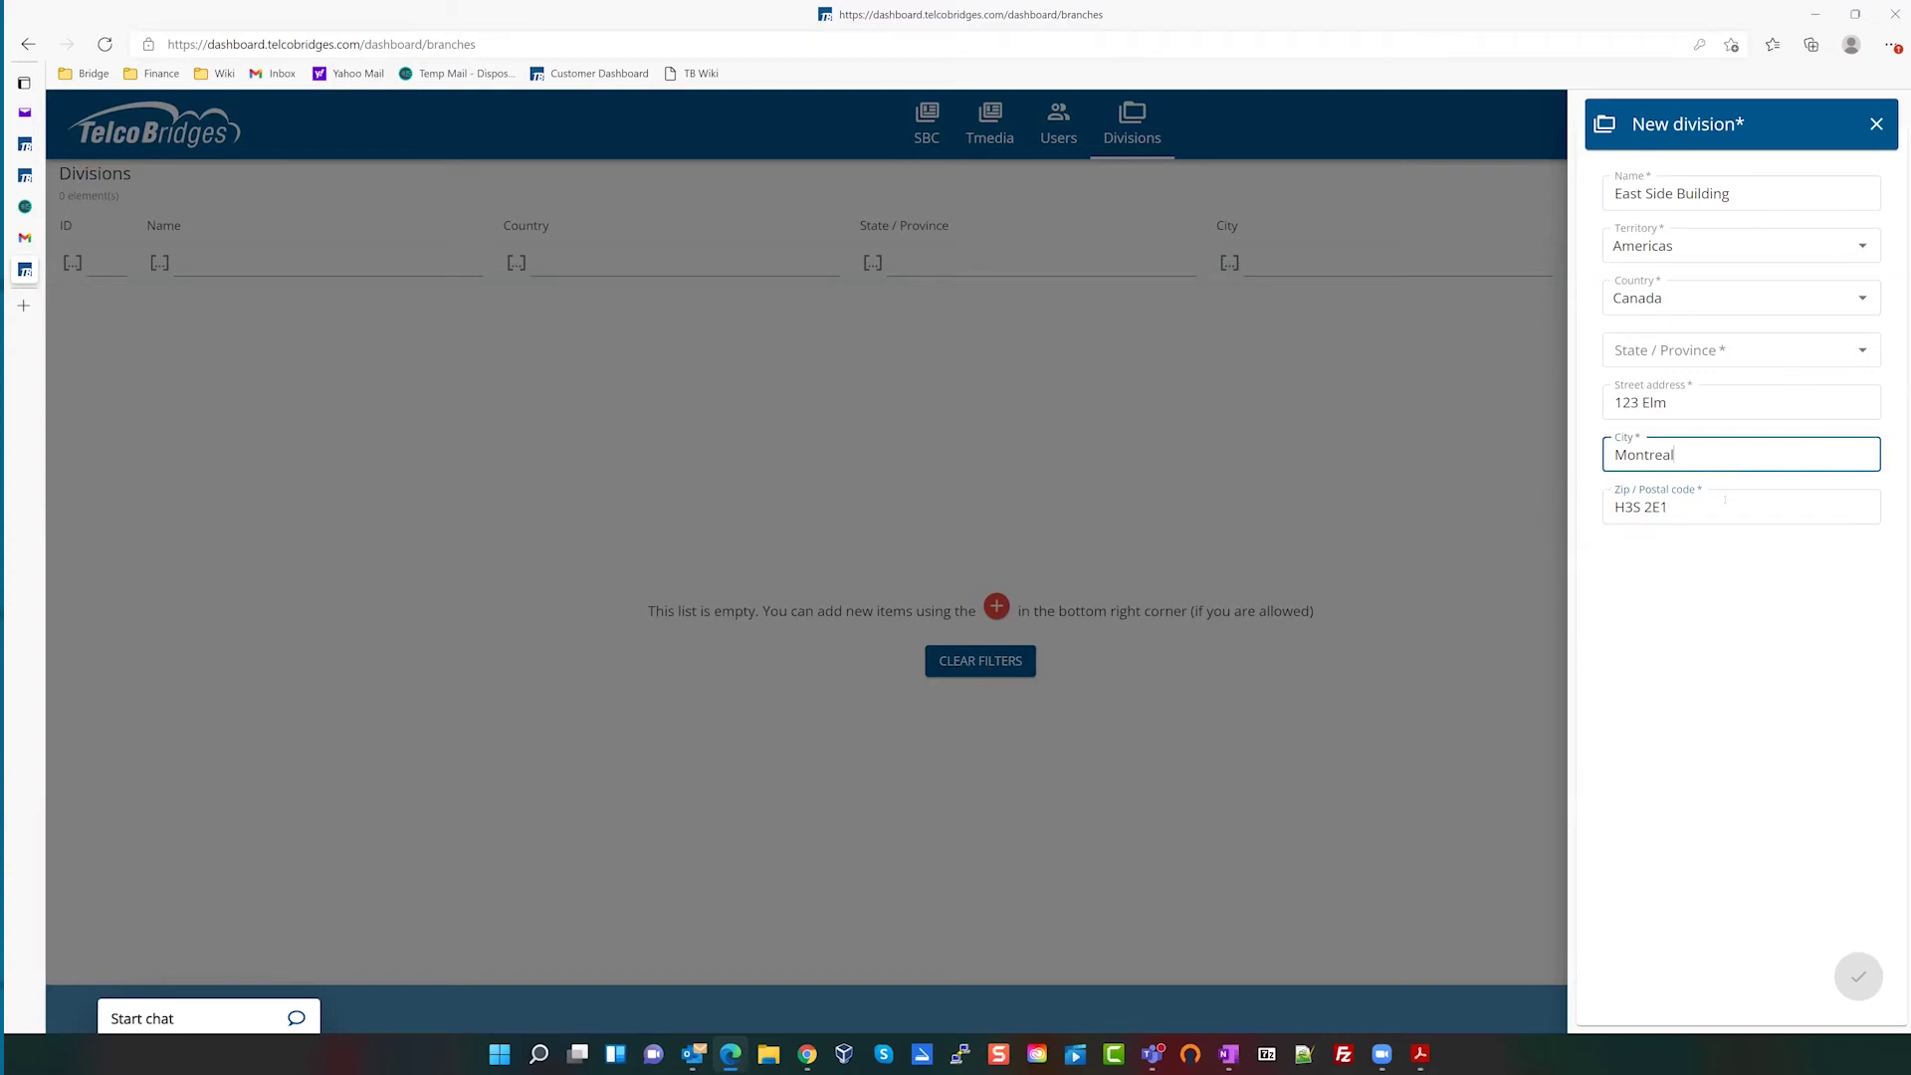
click(1726, 503)
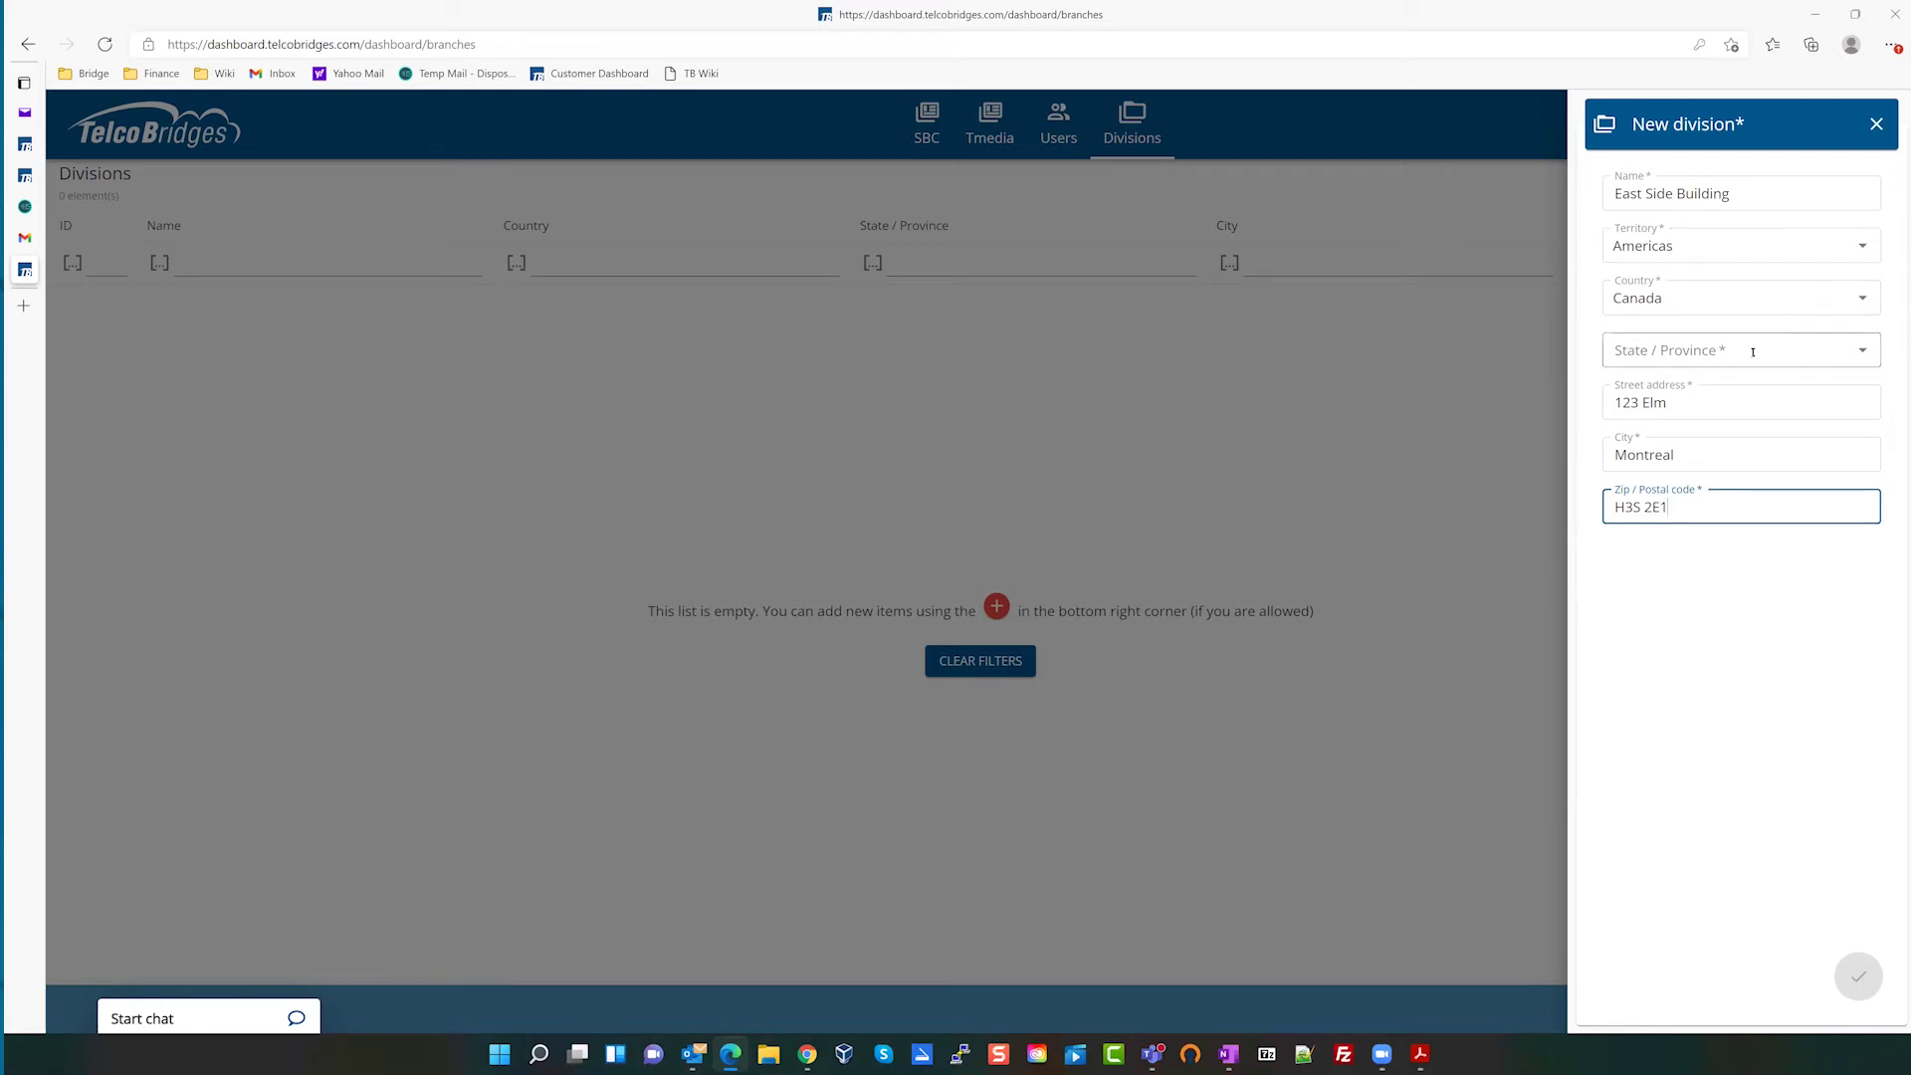
- Select Quebec from the province list and save the division
click(1692, 350)
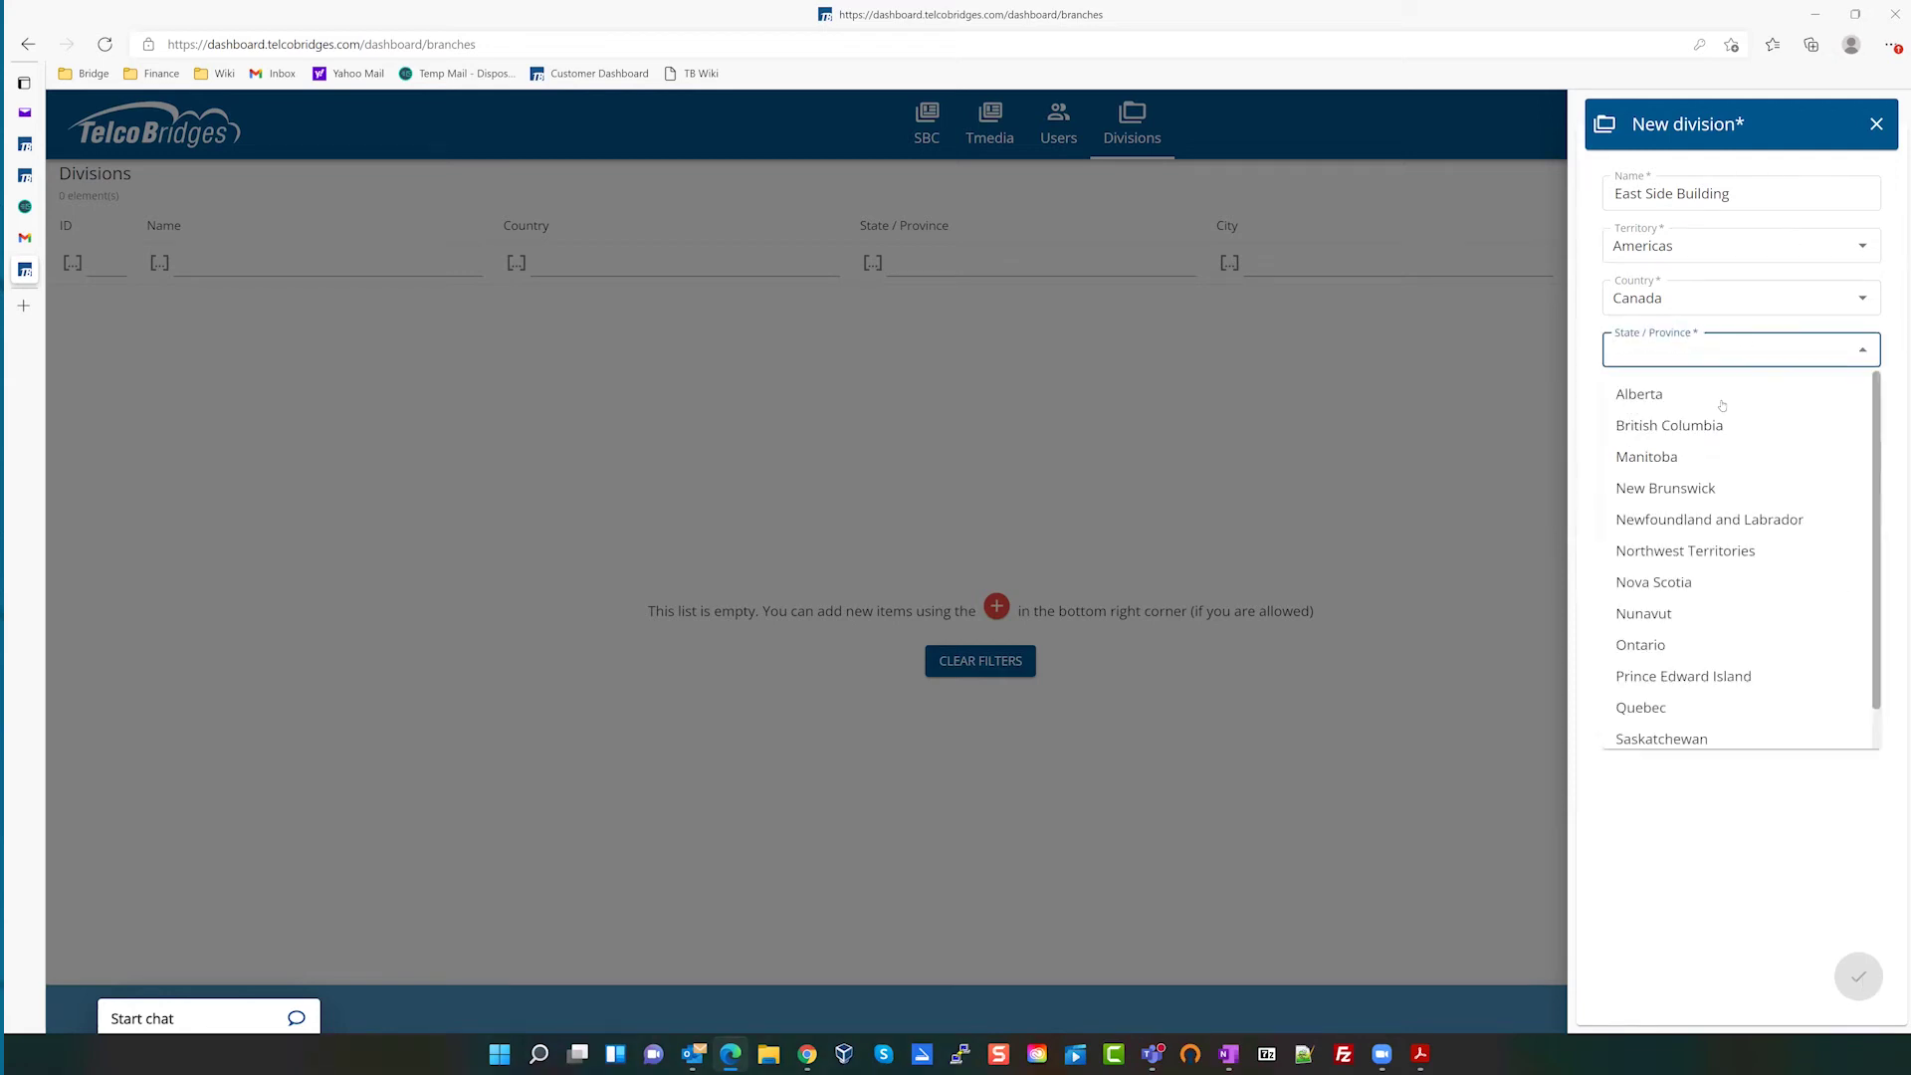
click(1647, 710)
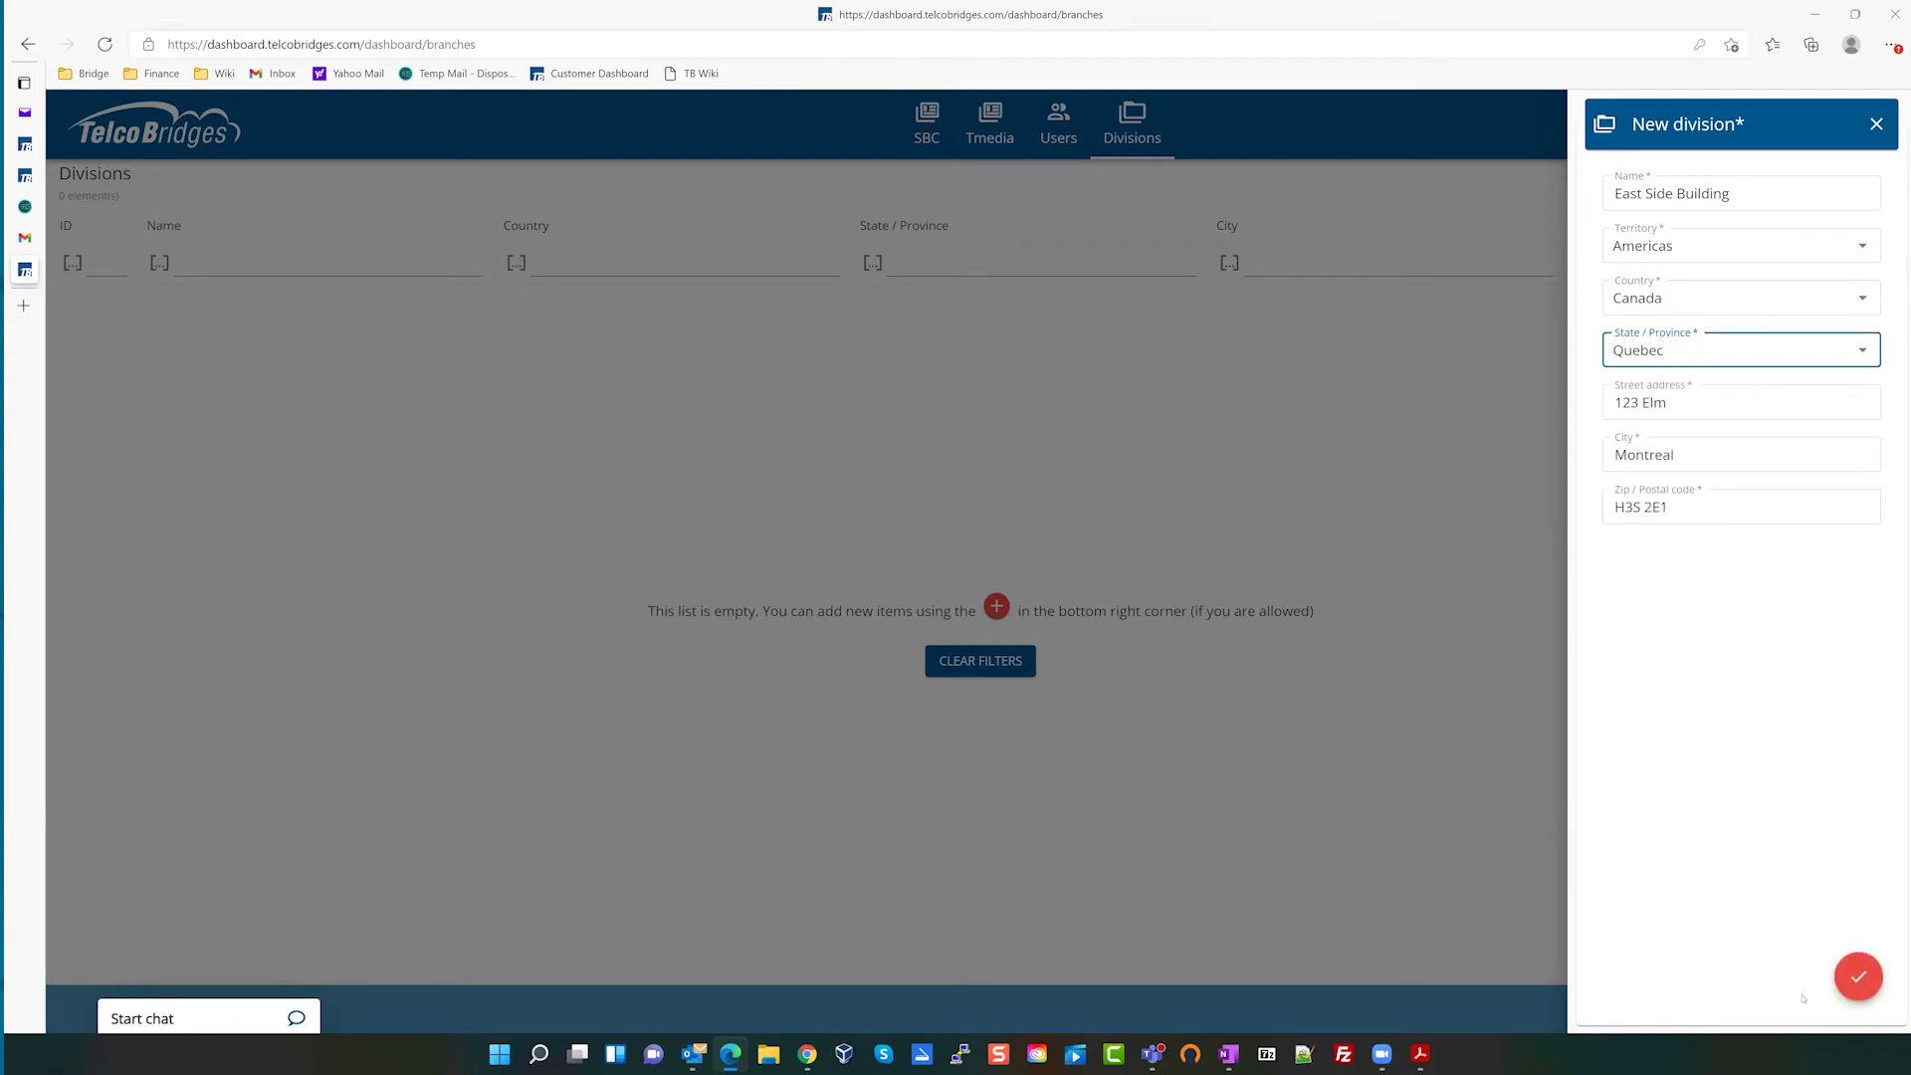
click(1857, 980)
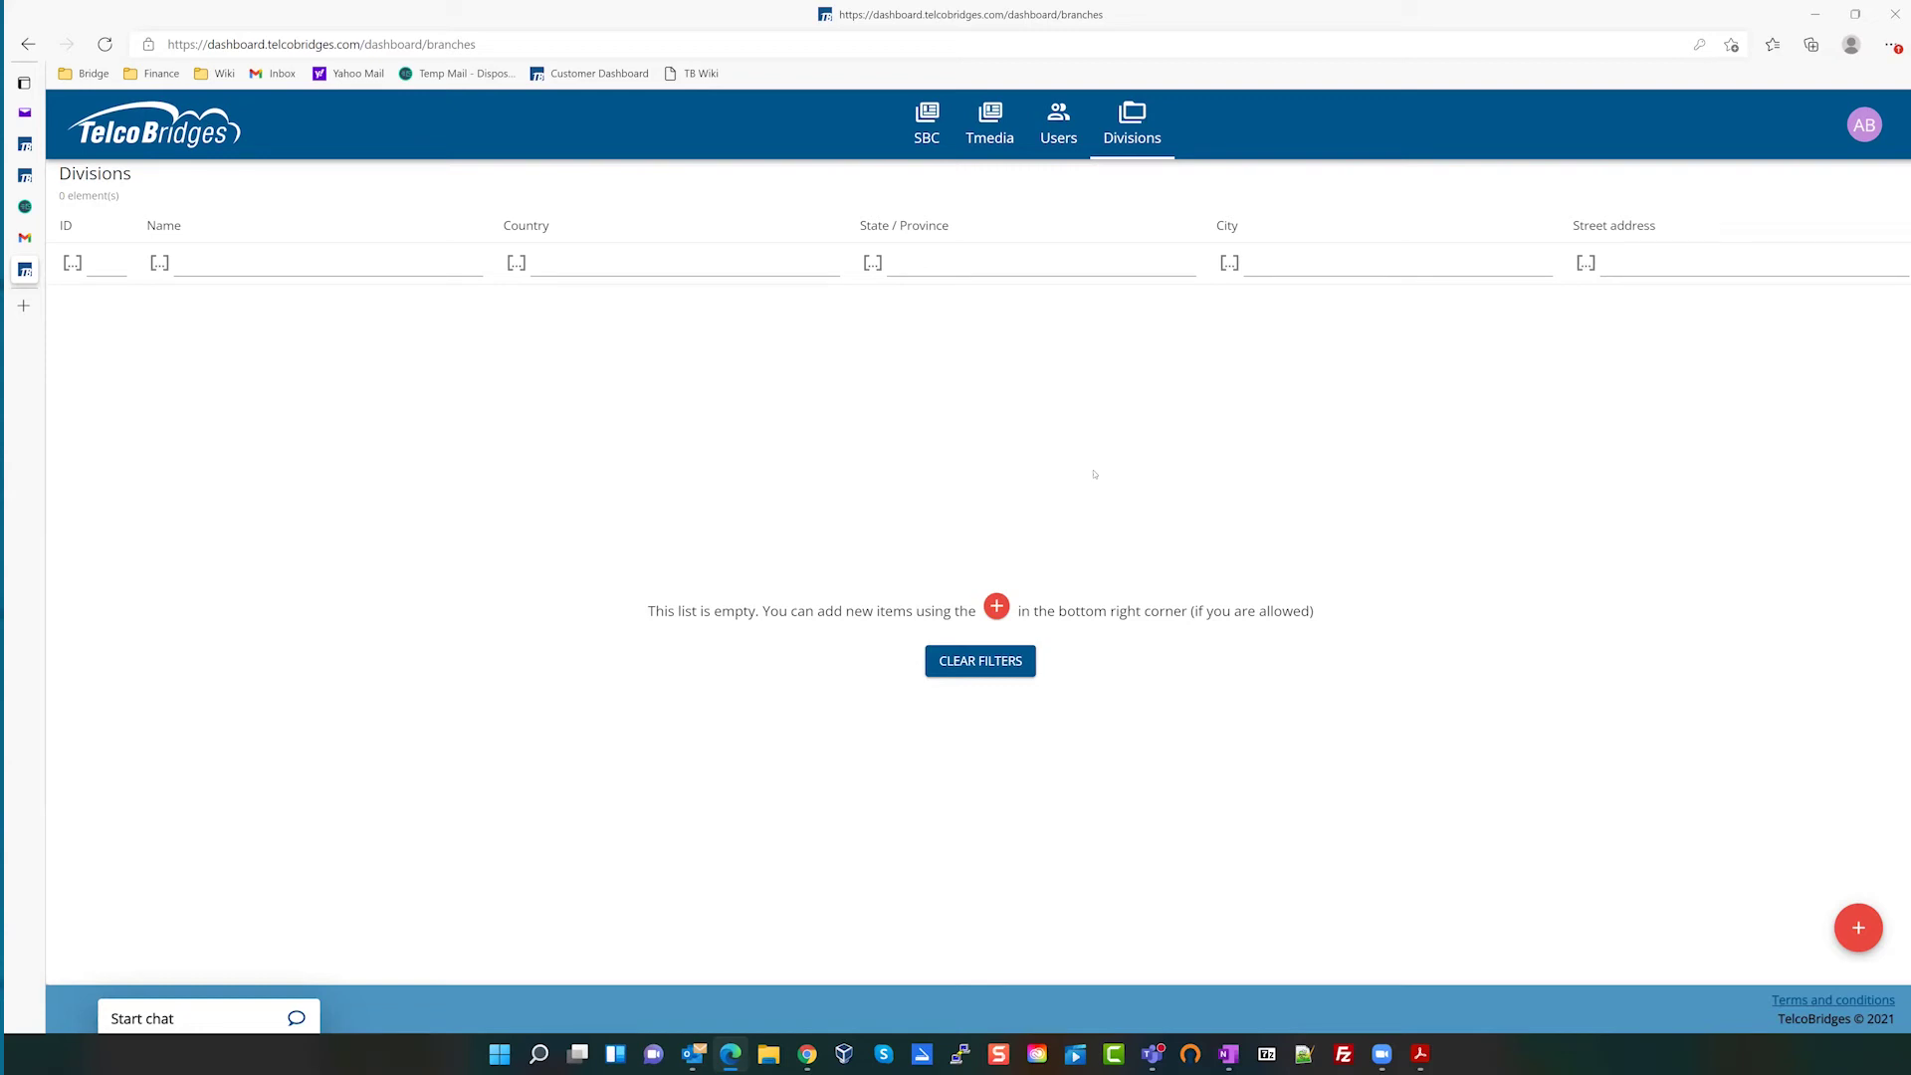
click(1860, 929)
click(927, 135)
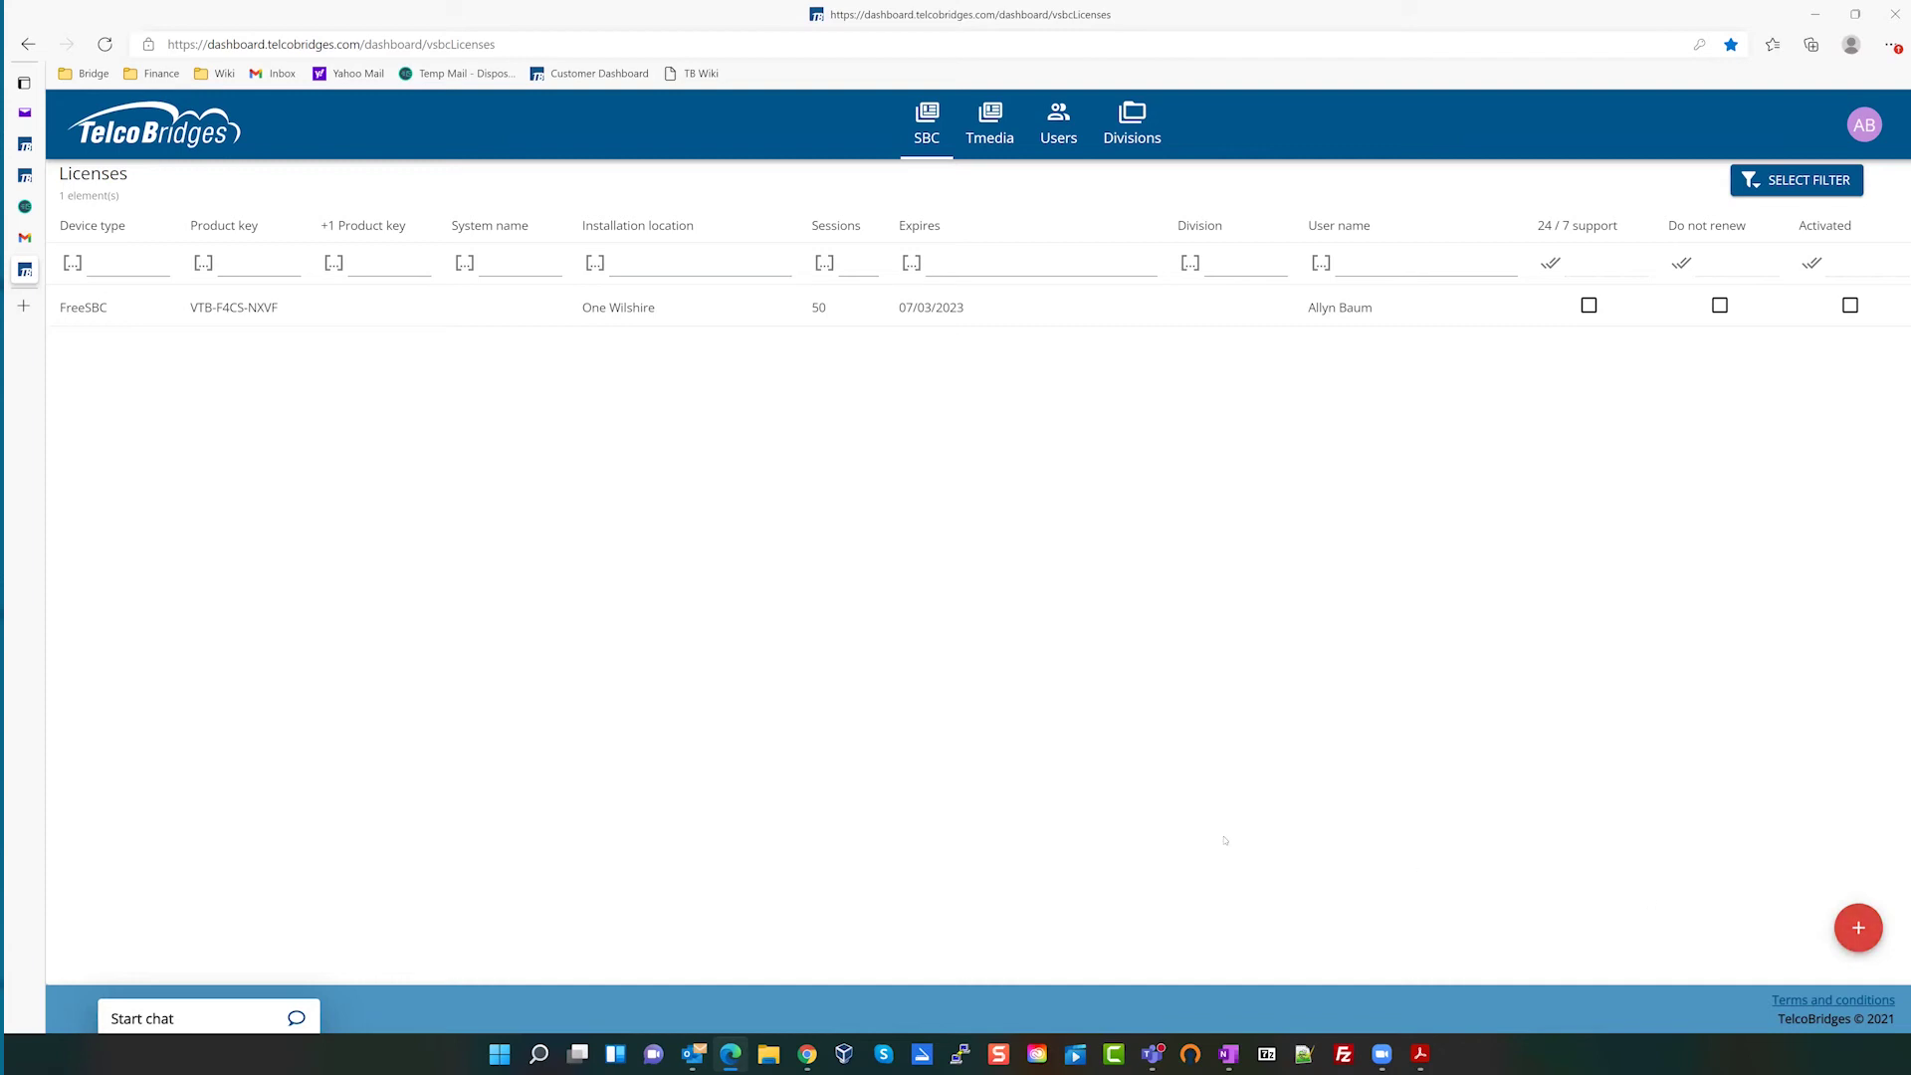
- Open the FreeSBC license's detail panel from the SBC licenses list
click(99, 310)
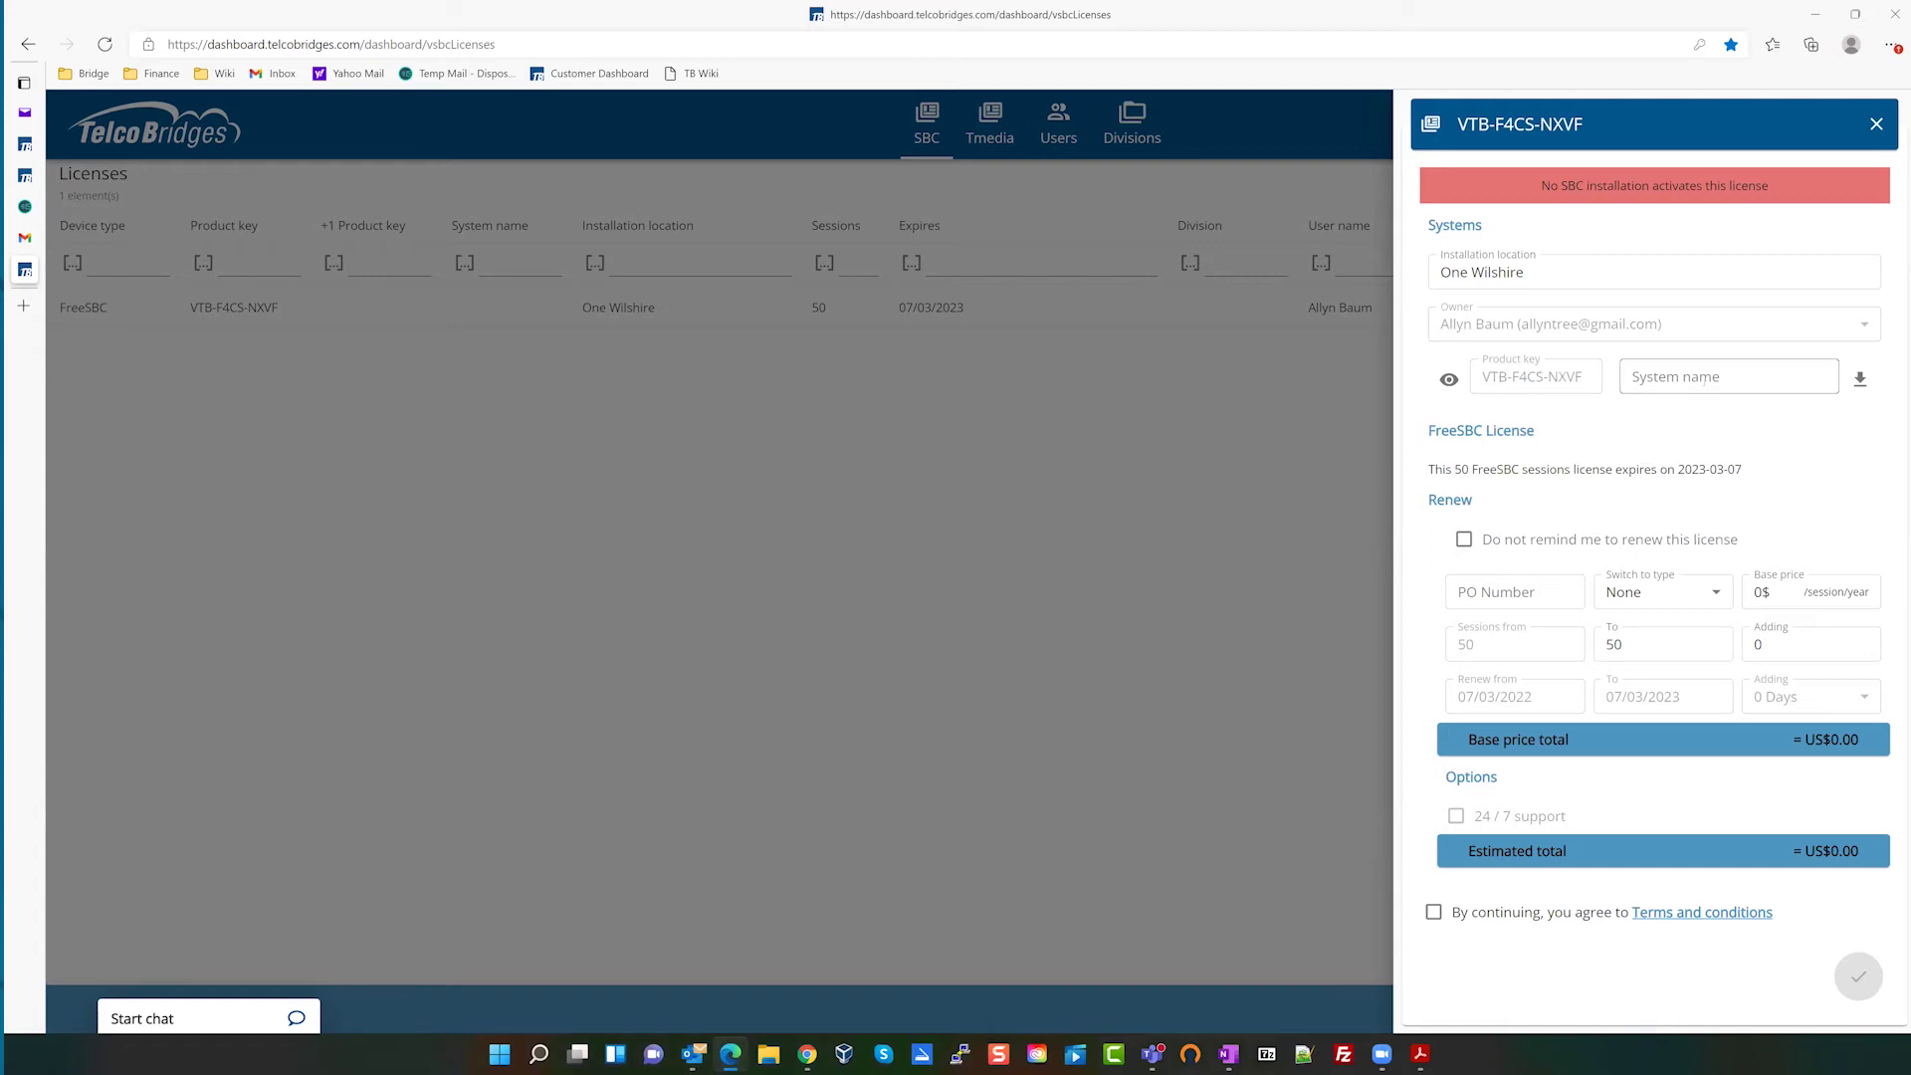
click(1692, 378)
- Change the license to ProSBC for 1 year, add 24/7 support, and accept the terms
click(1698, 430)
click(1665, 593)
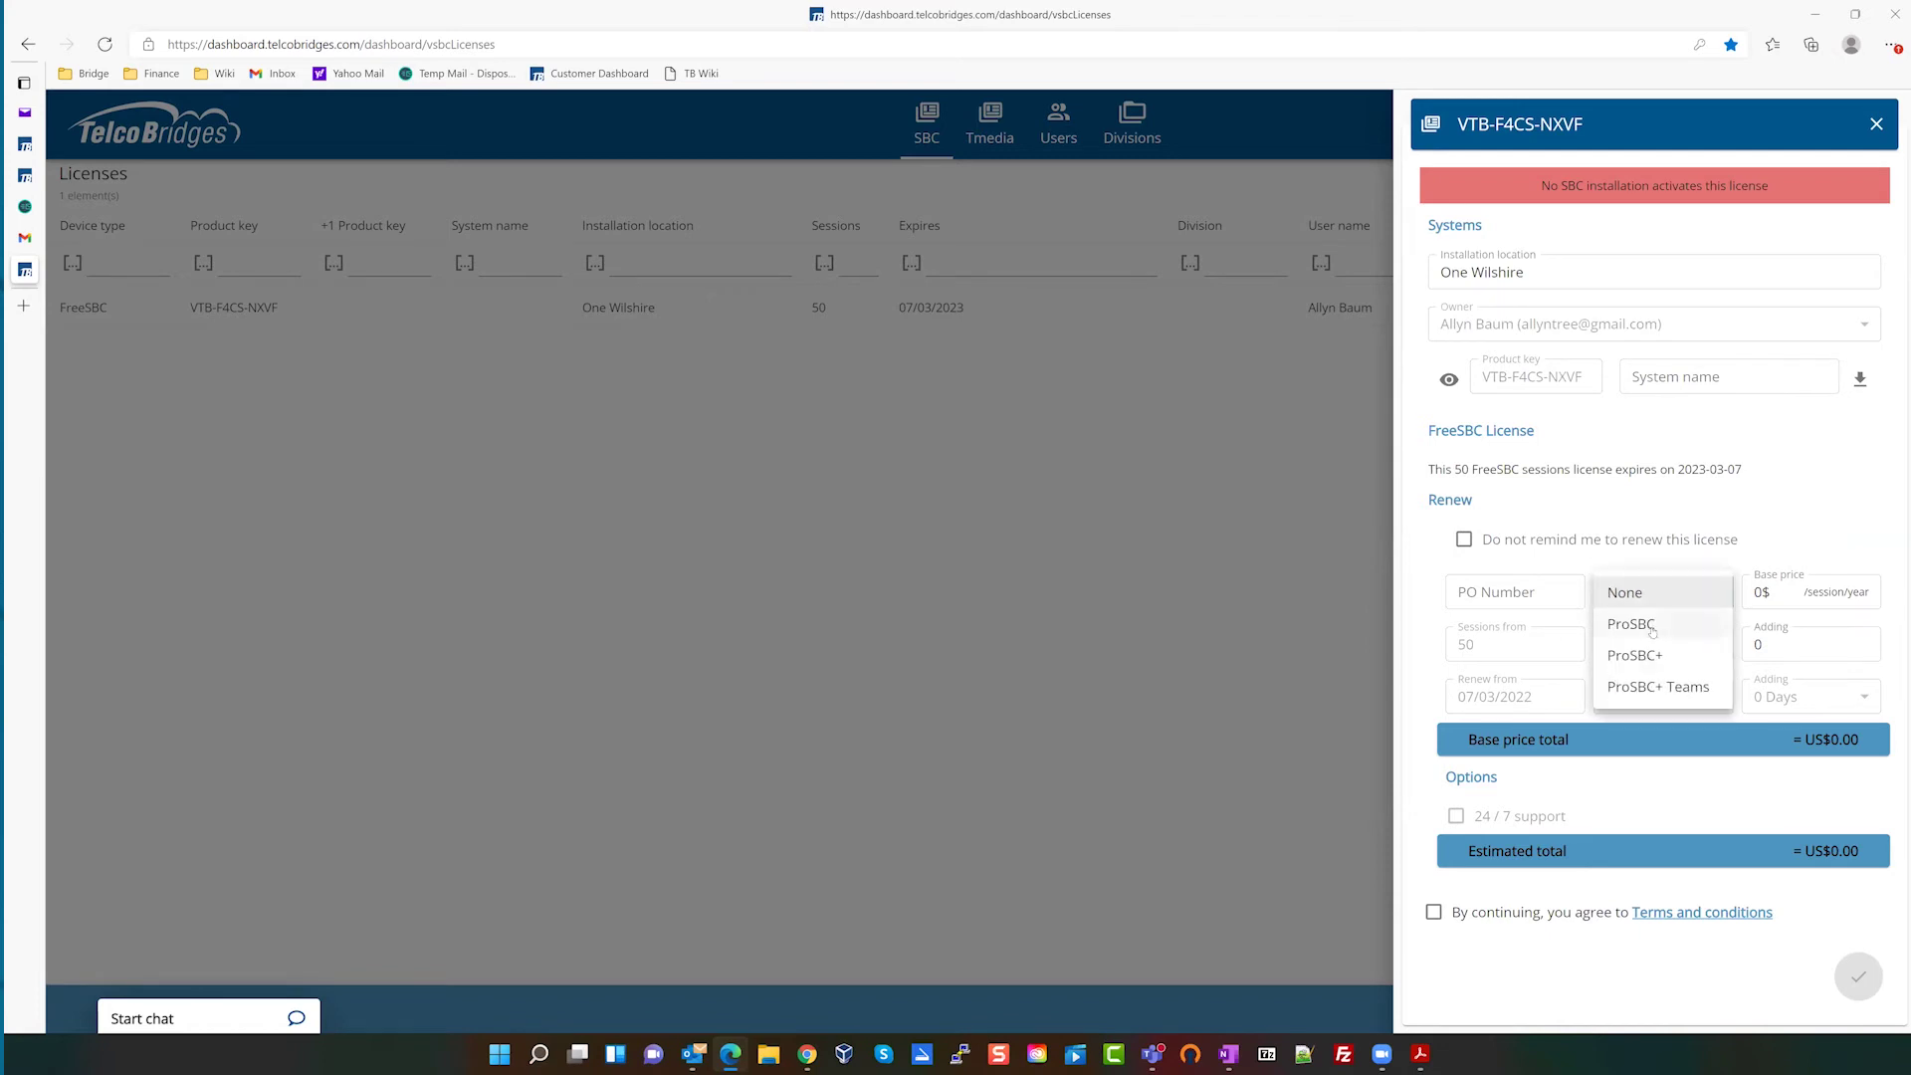
click(1680, 577)
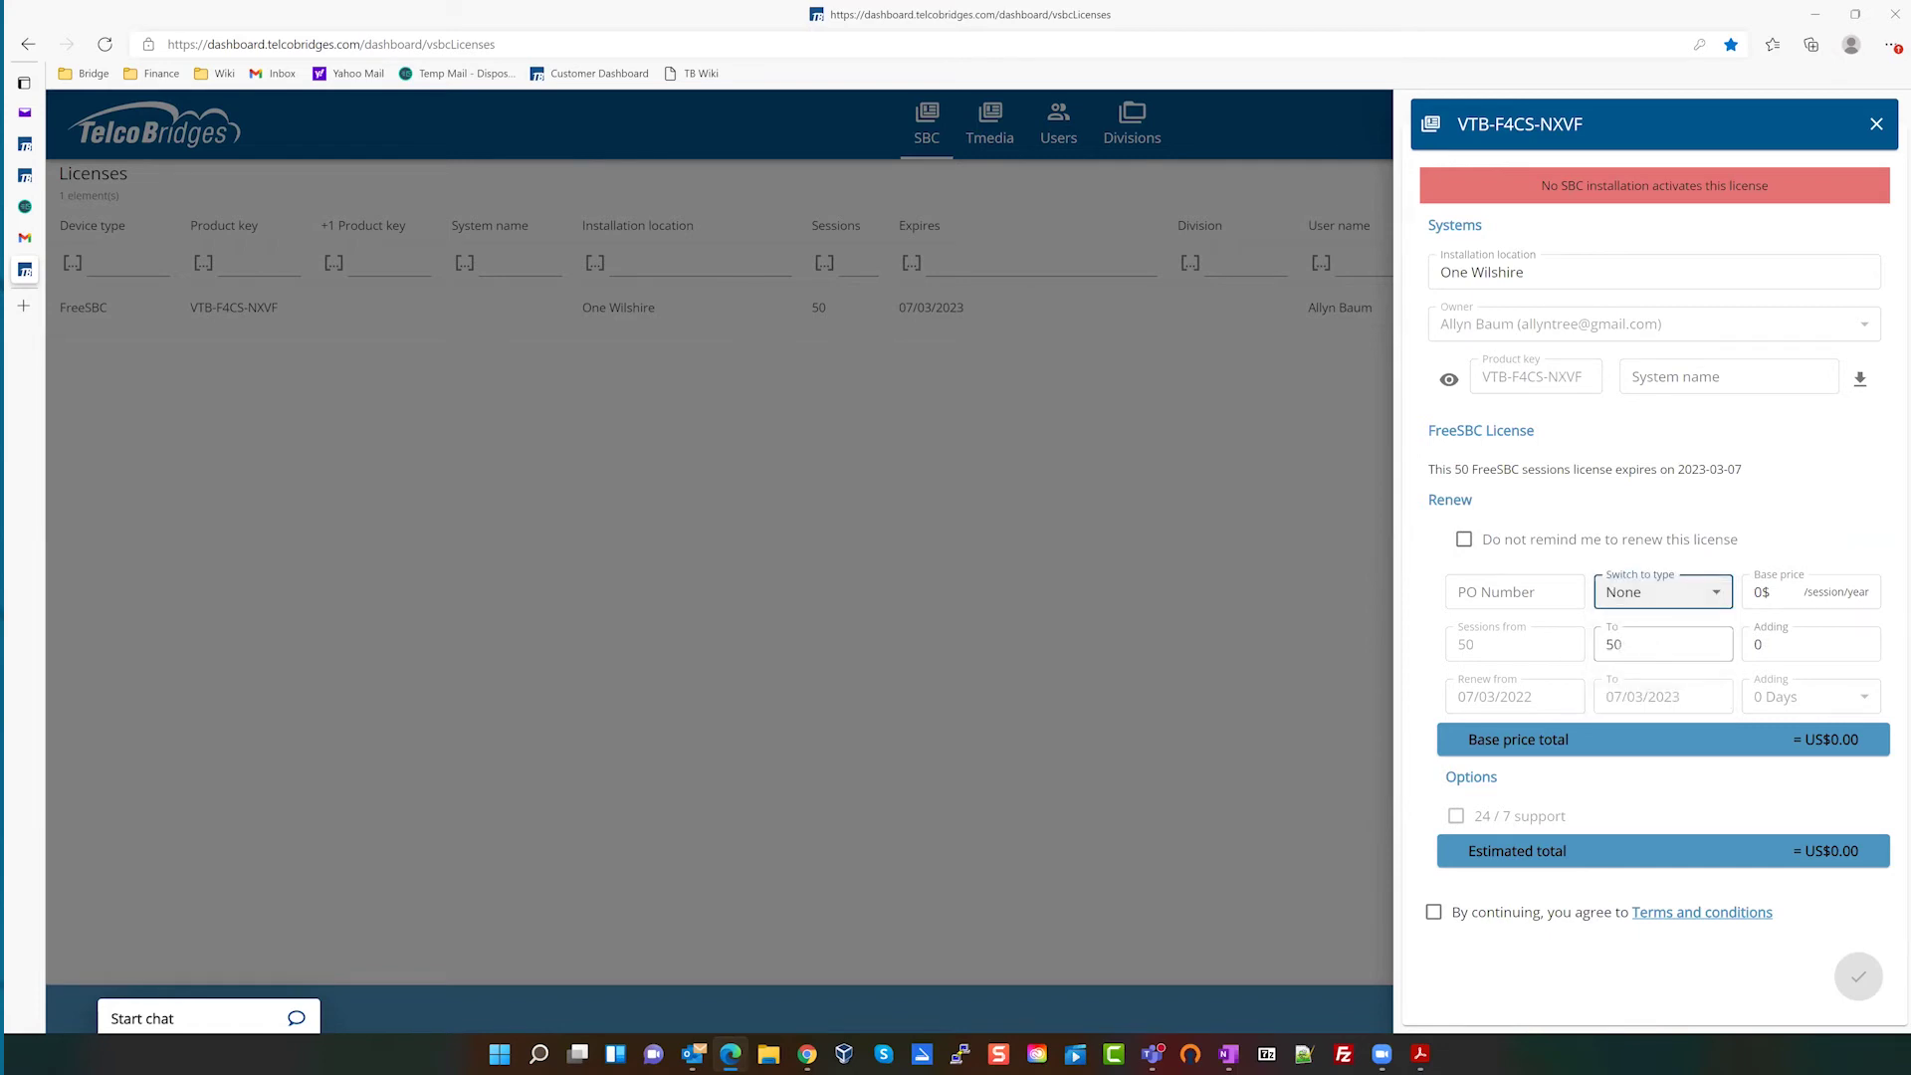
click(1704, 595)
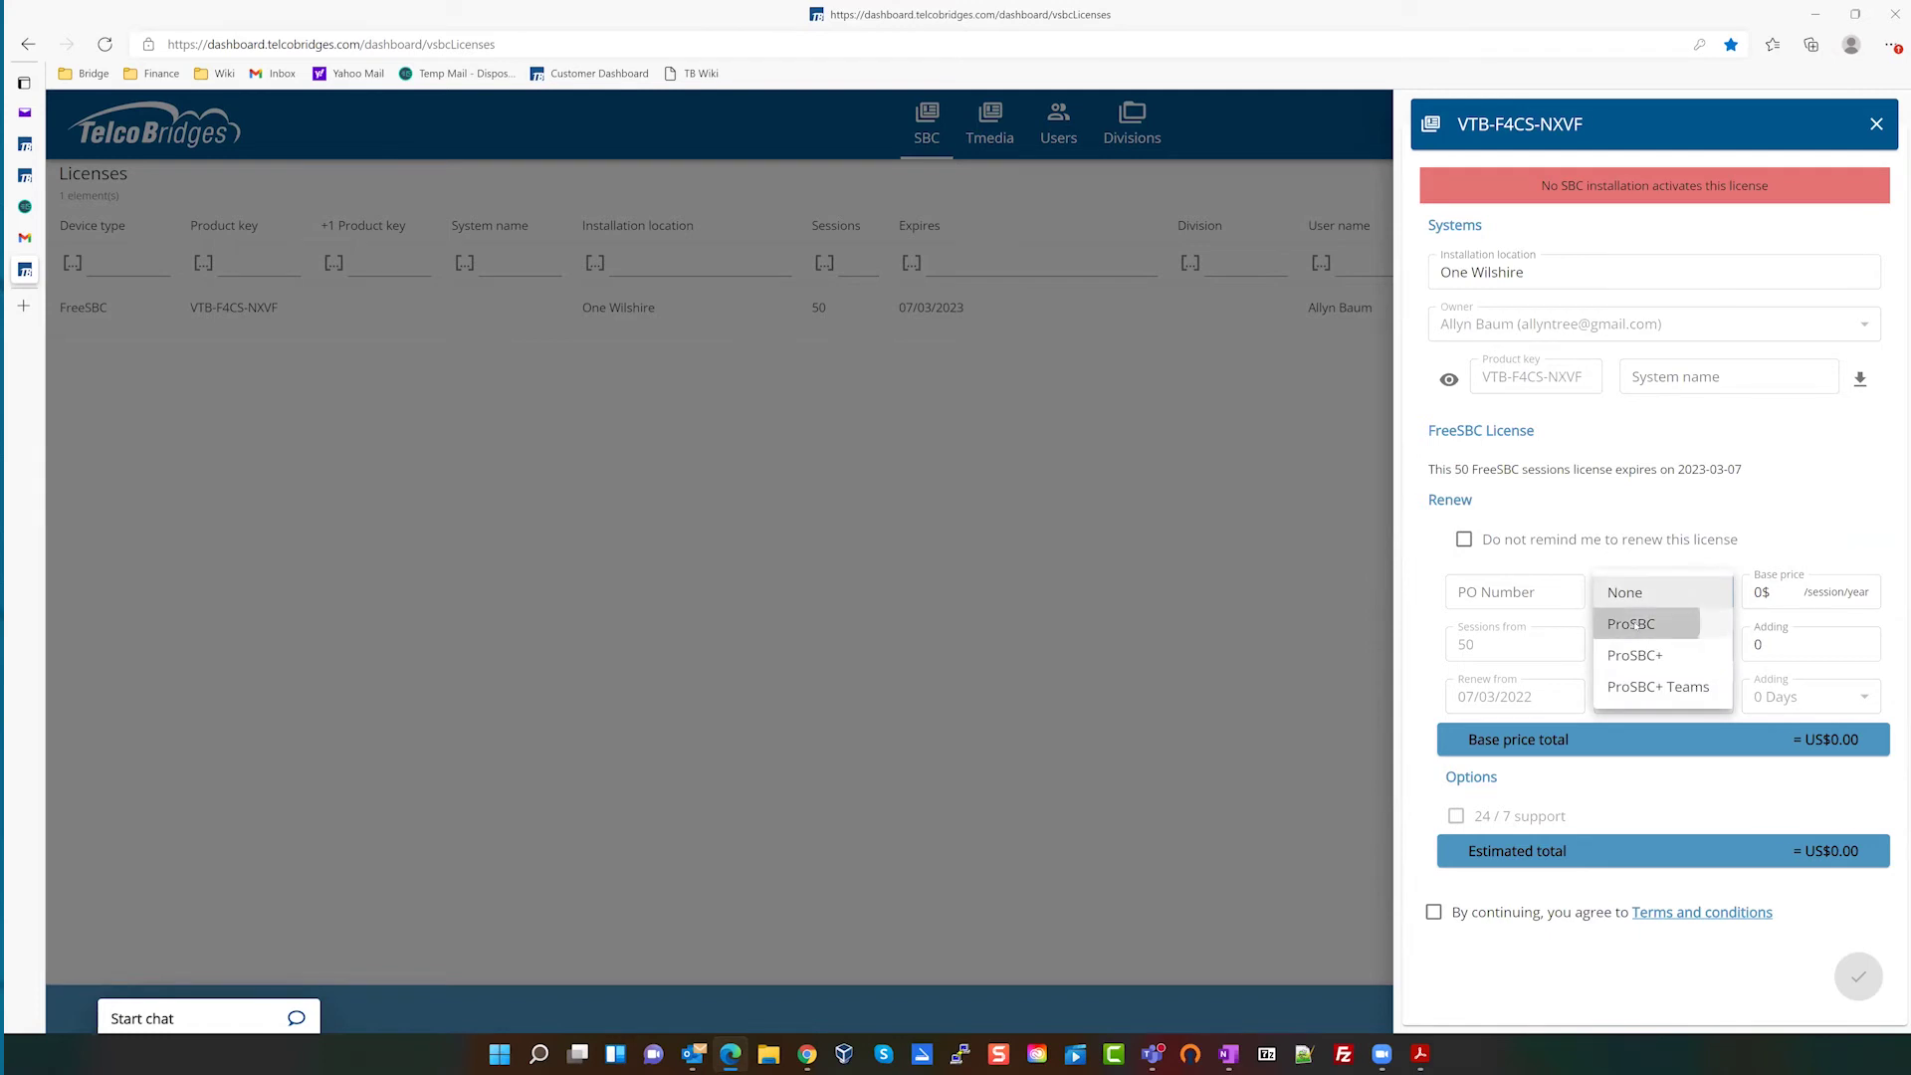
click(1635, 620)
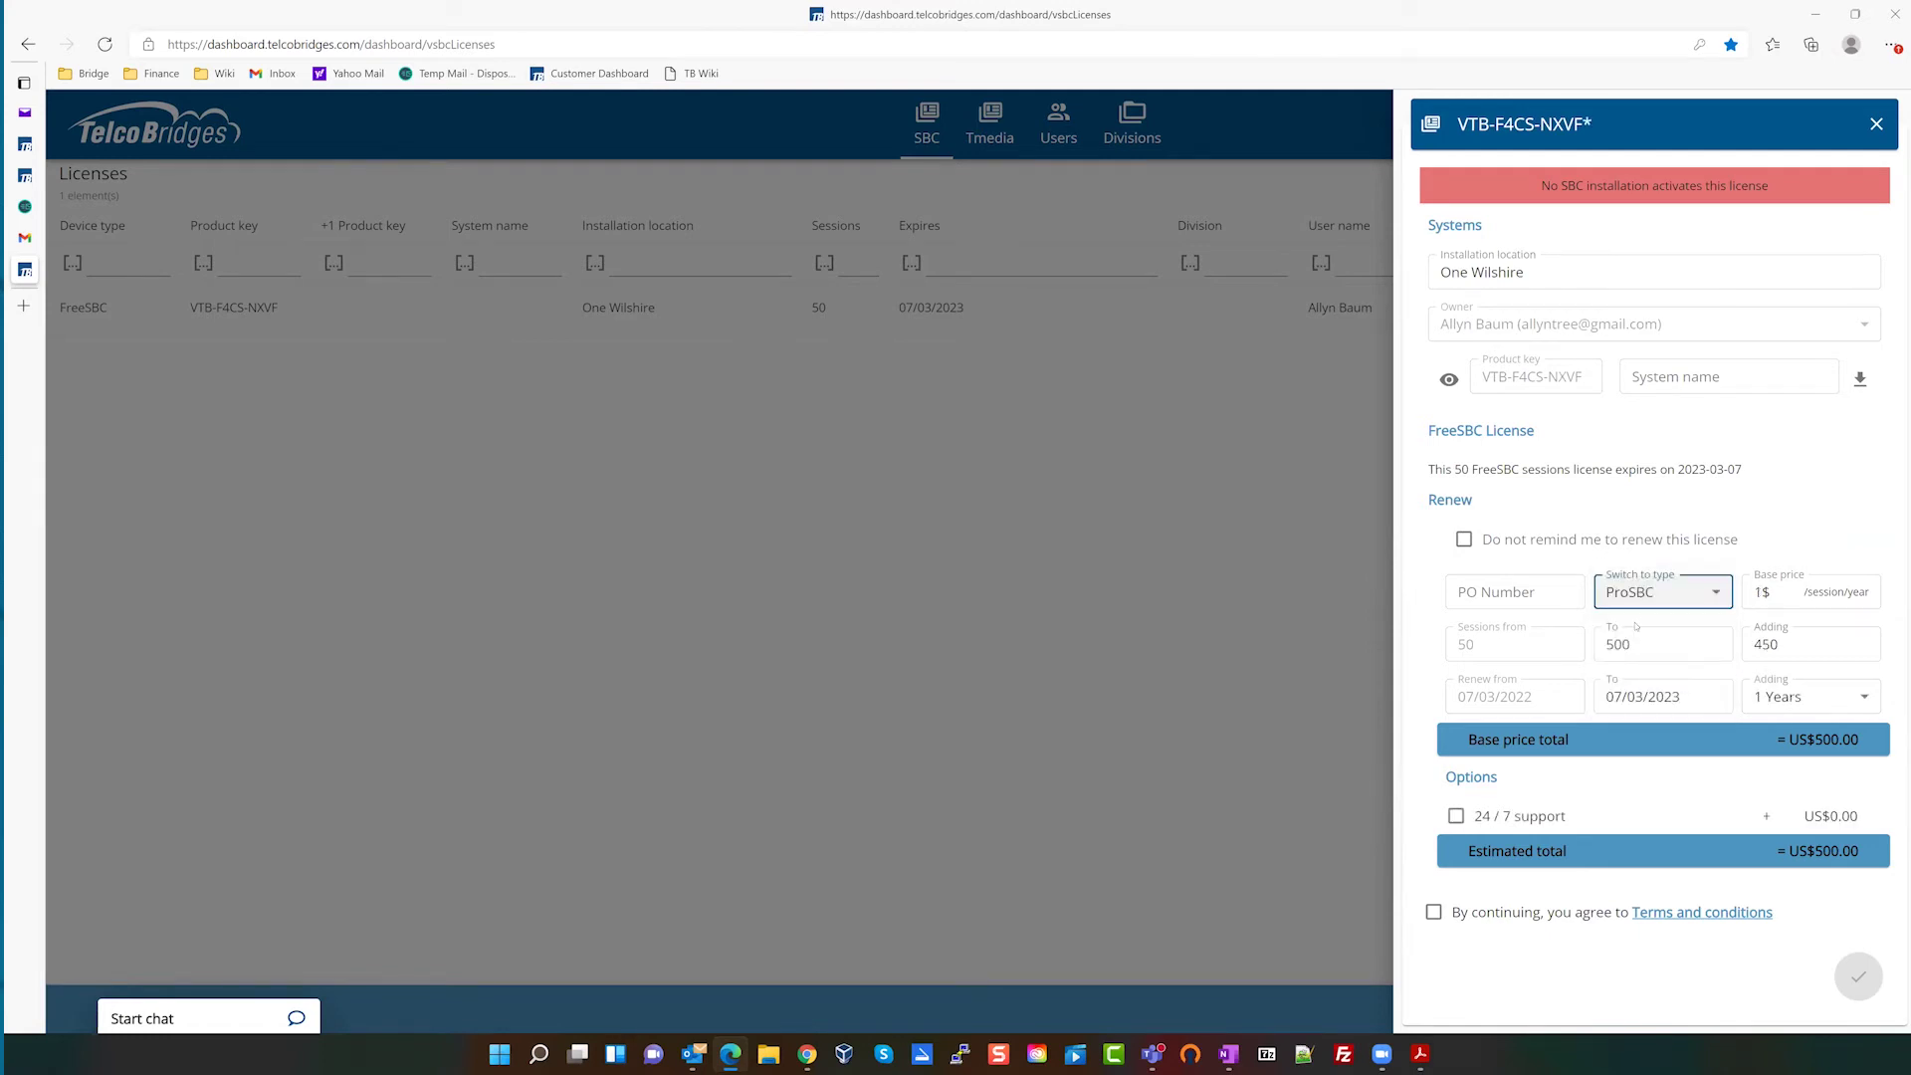
click(1867, 701)
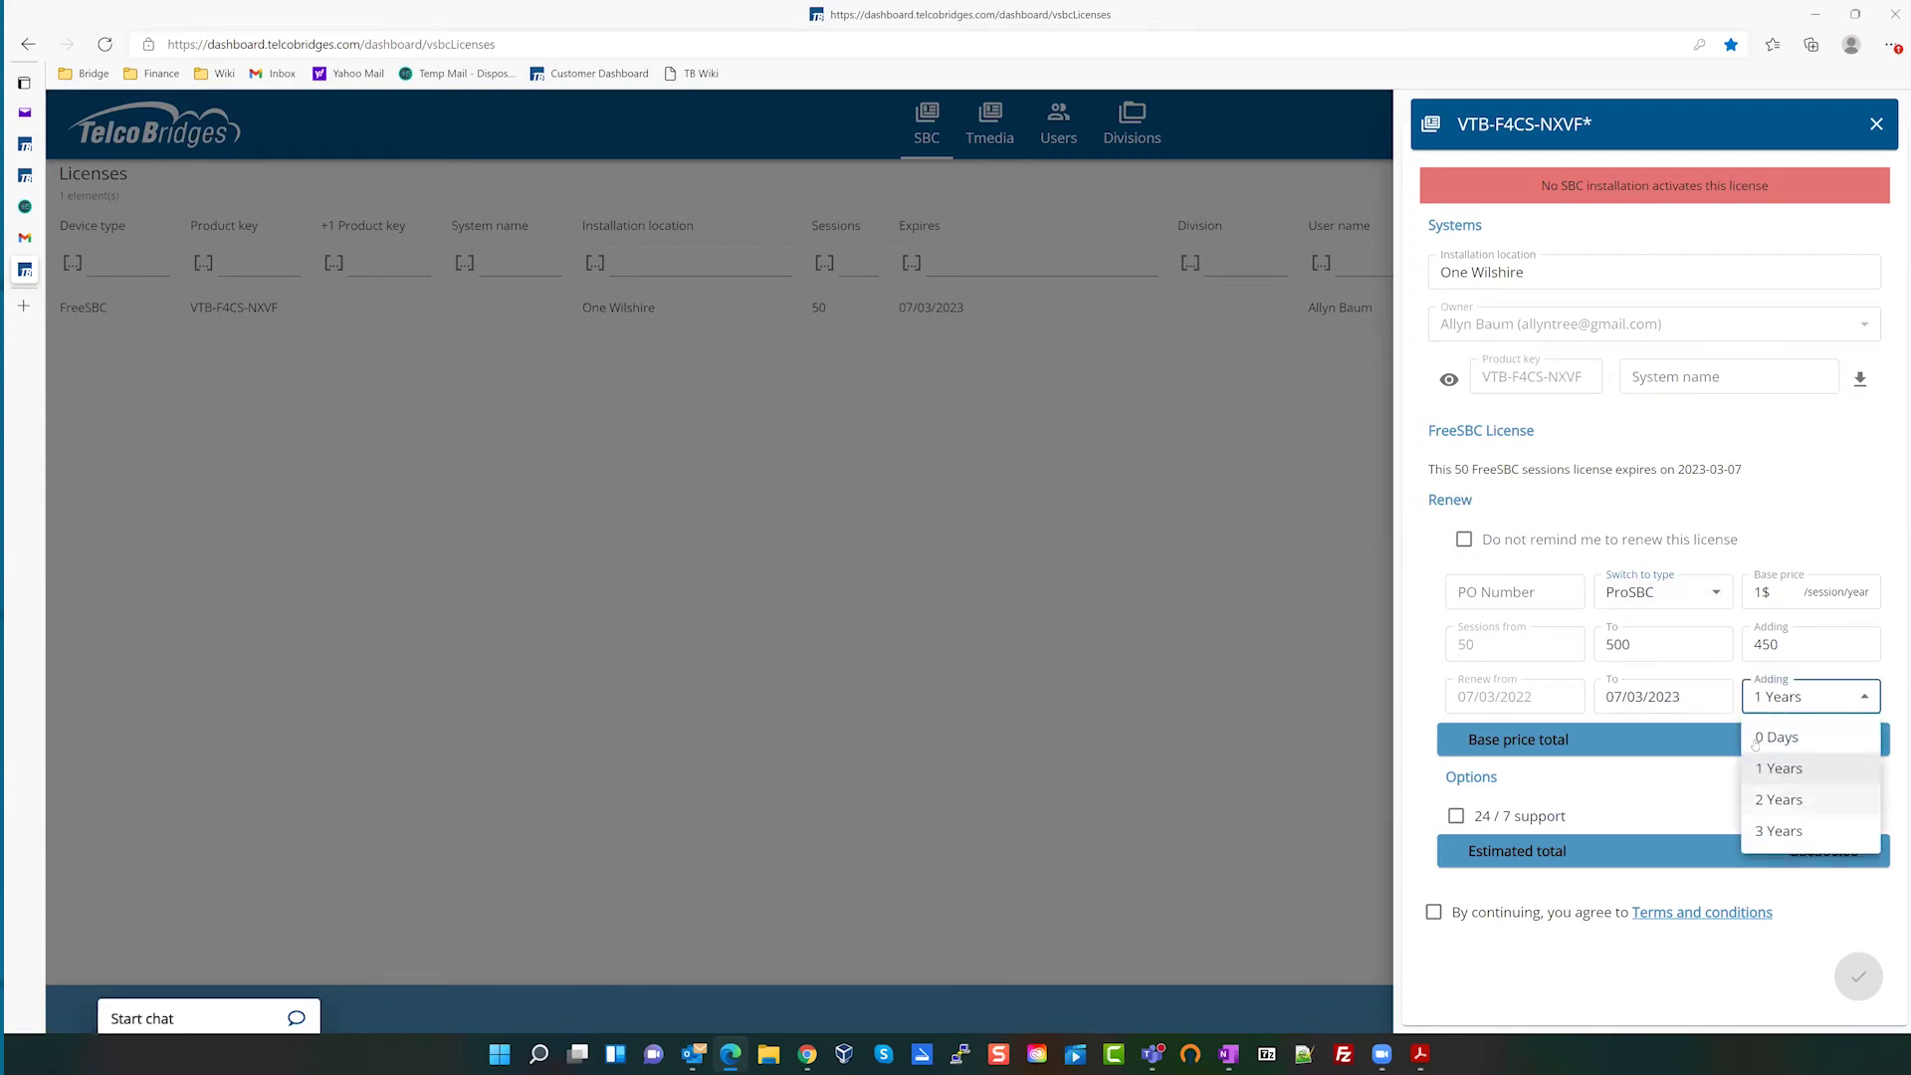
click(1765, 685)
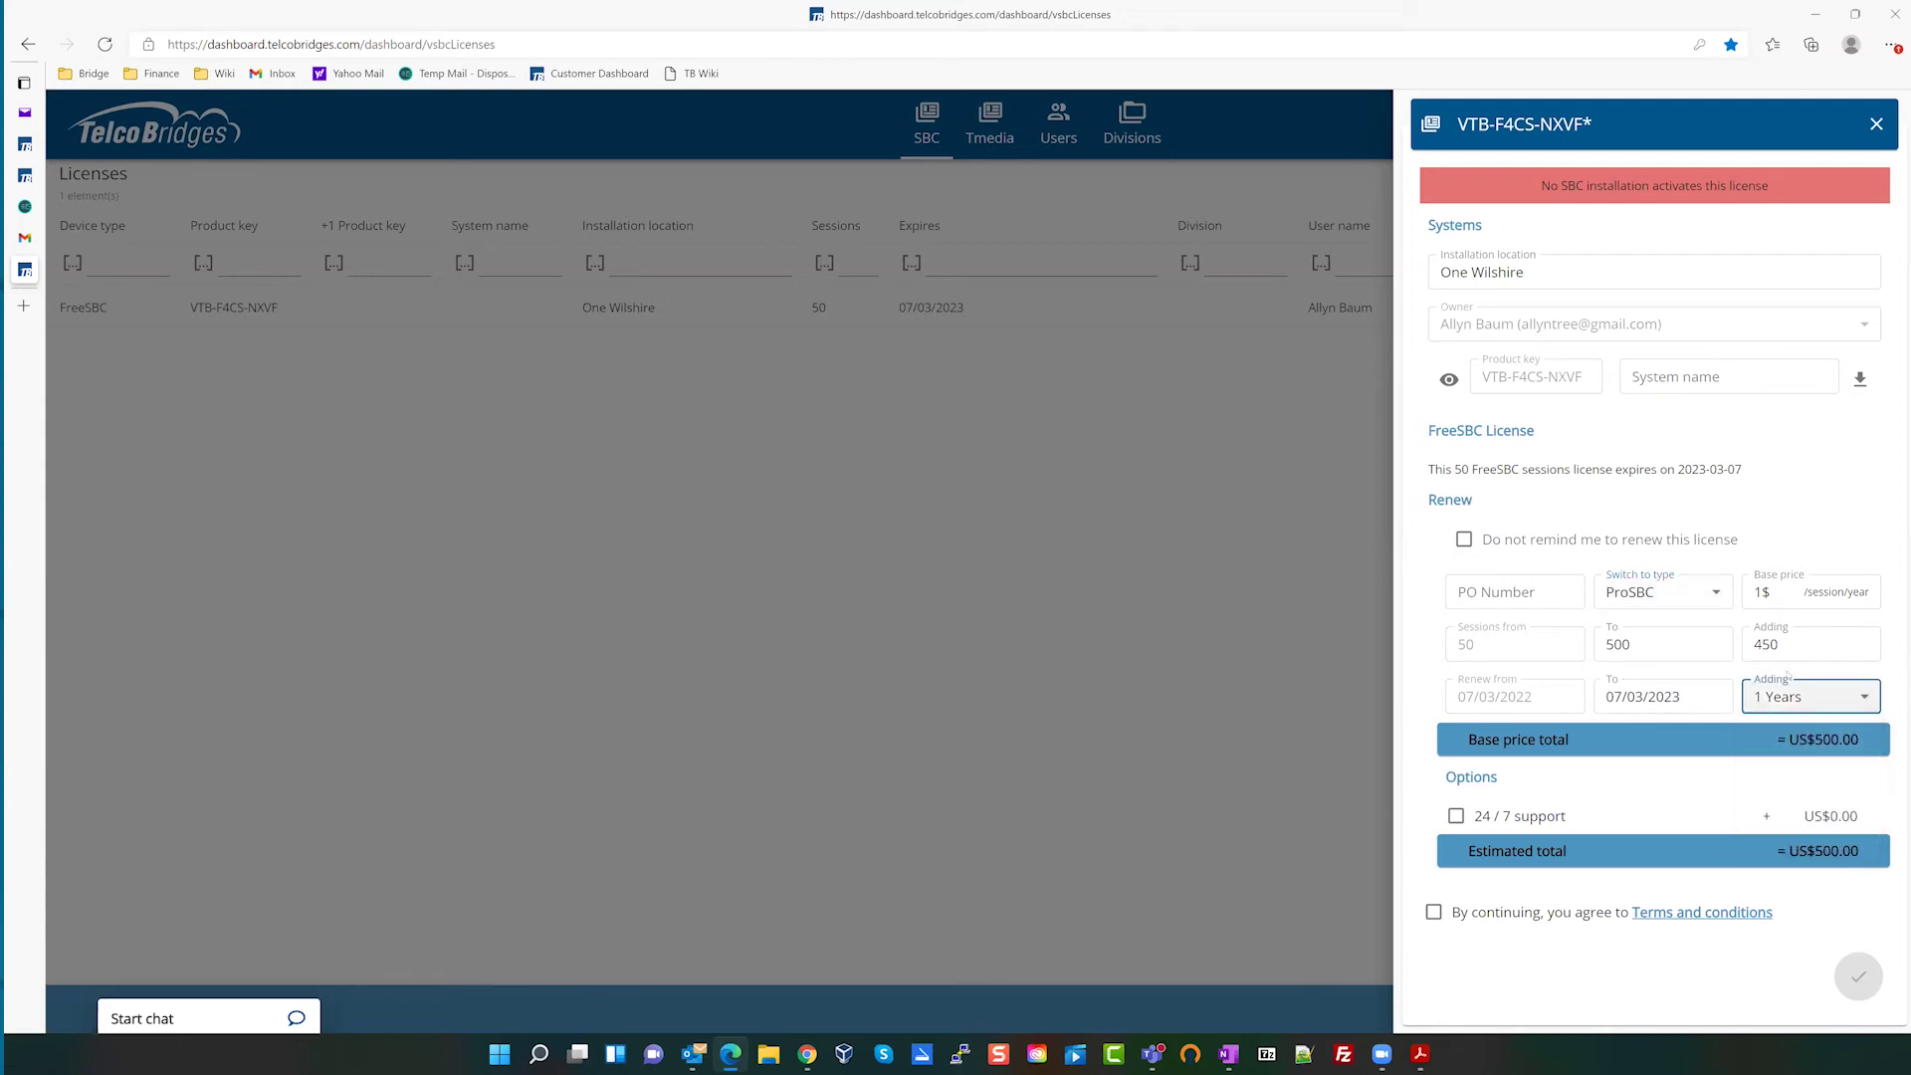
click(1457, 817)
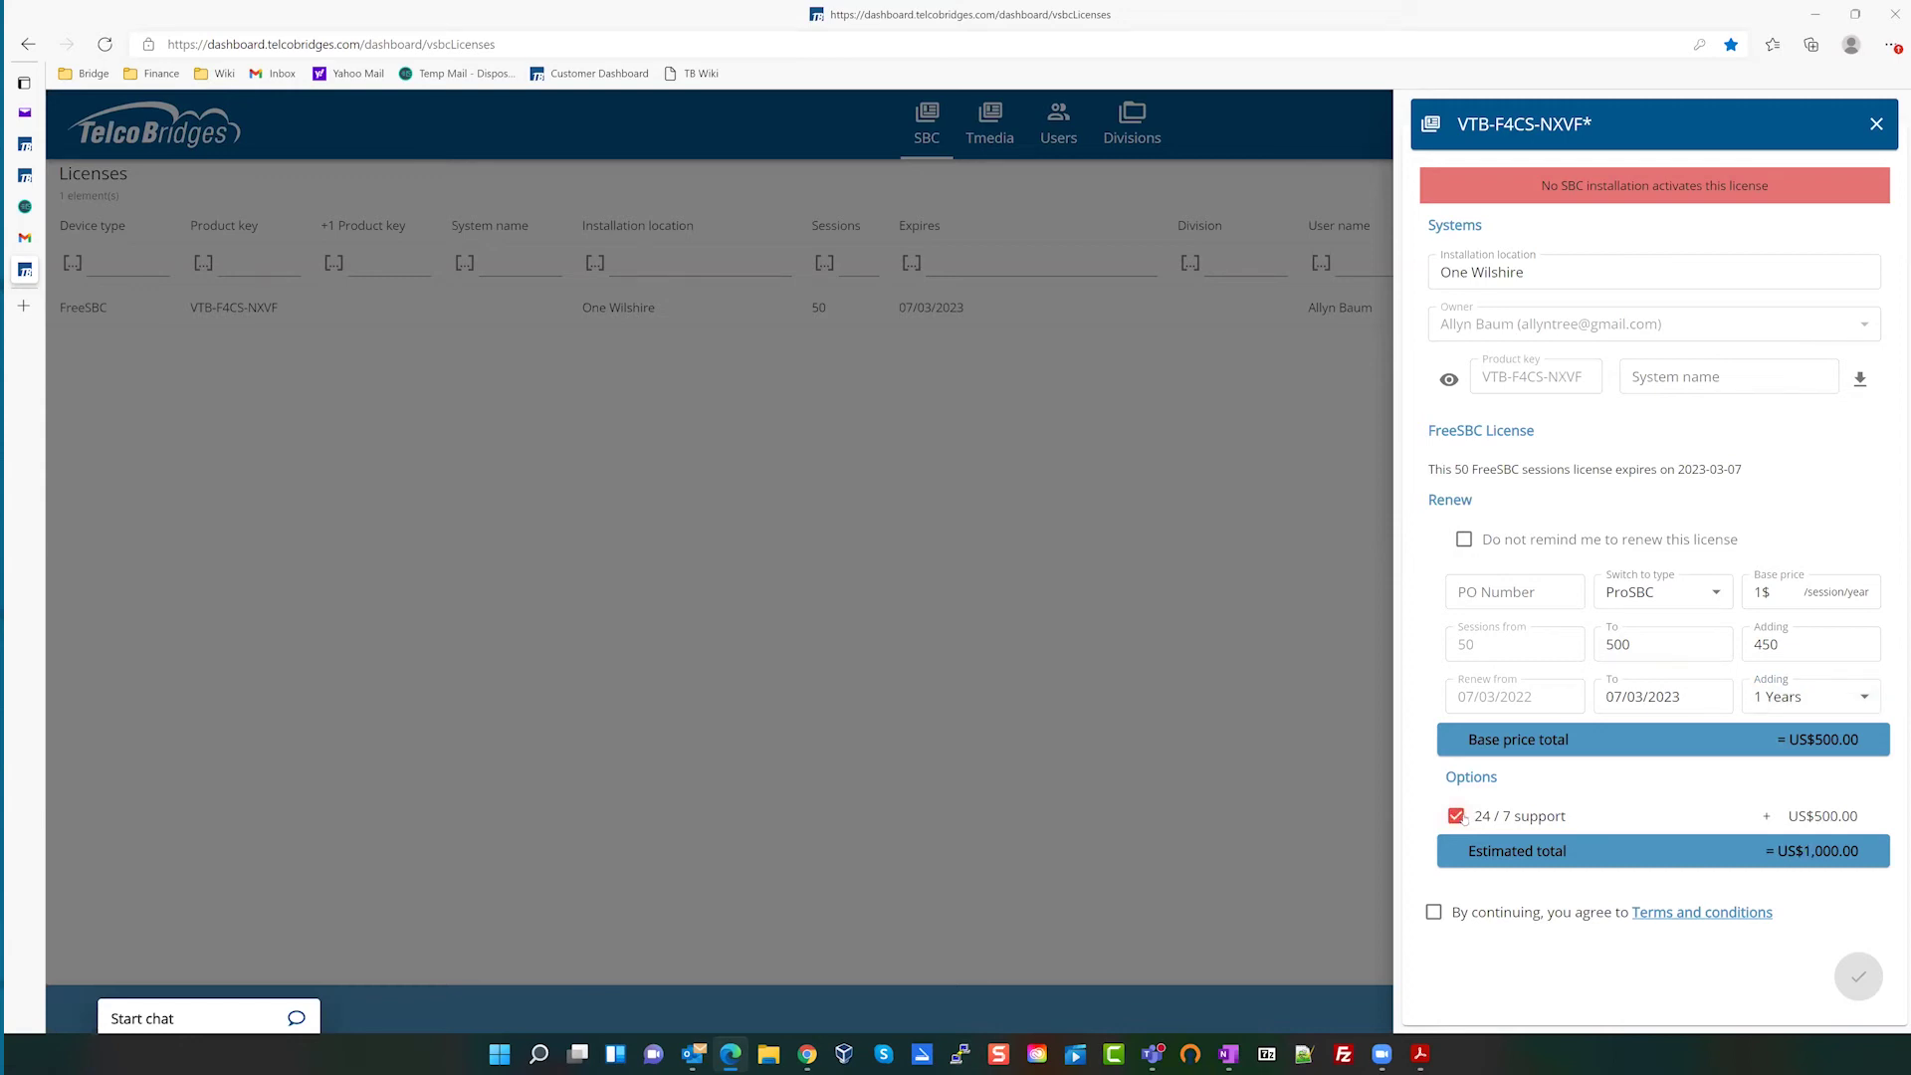
click(1434, 913)
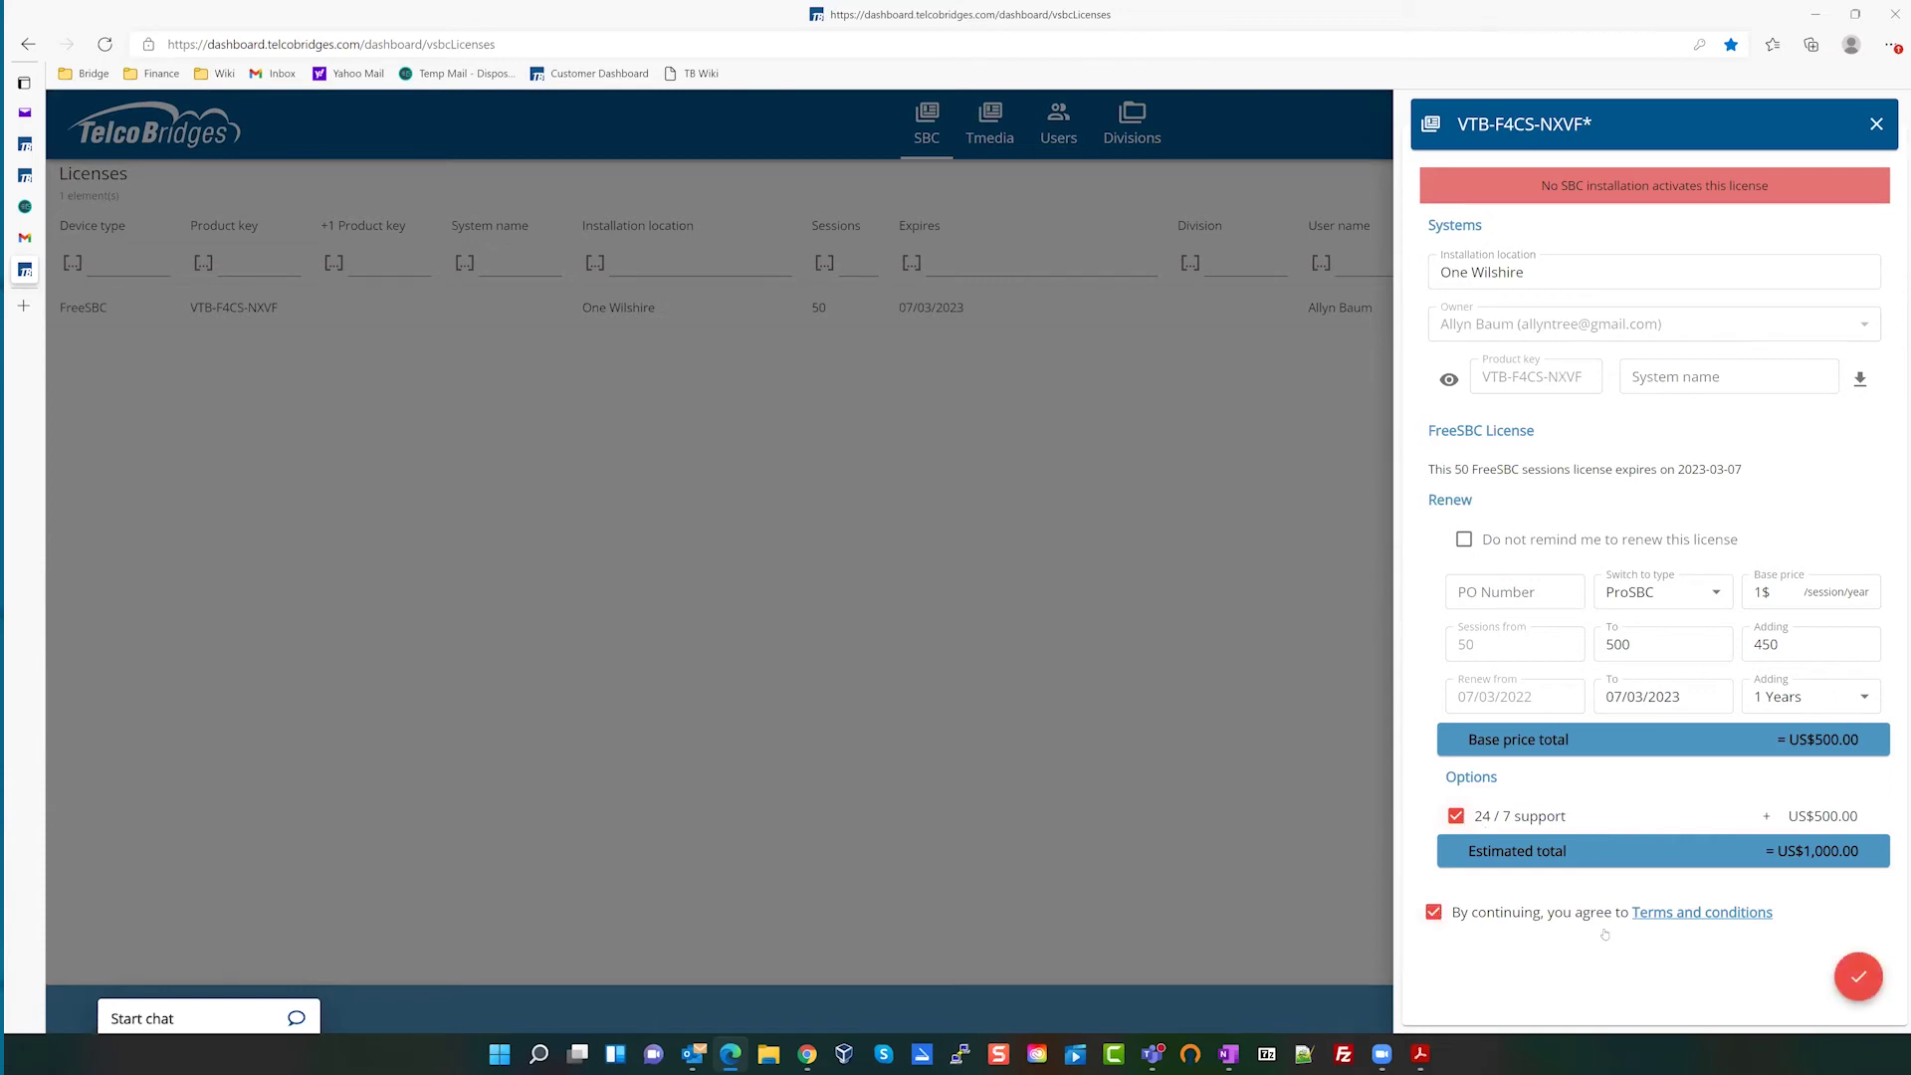
- Submit the ProSBC upgrade order to reach the Store checkout totalling US$1,149.75
click(1865, 985)
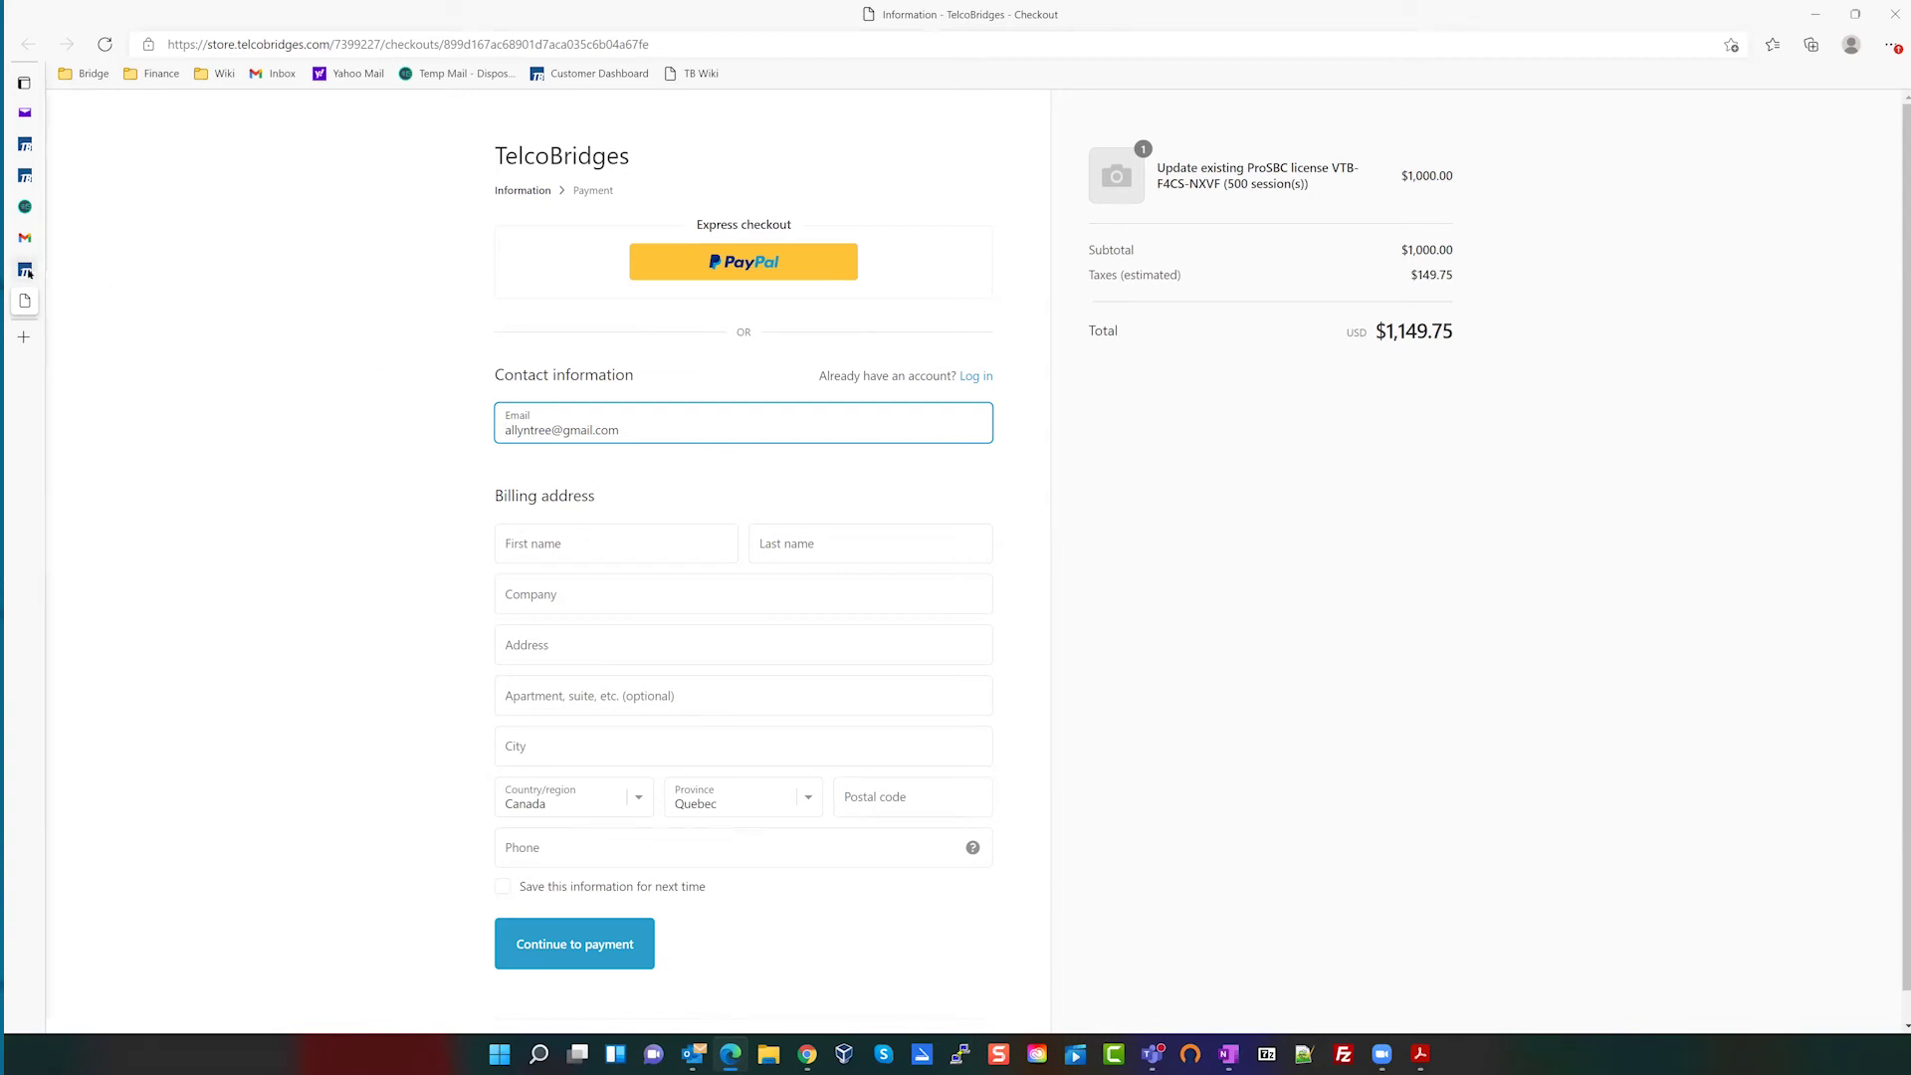
mouse_move(25, 270)
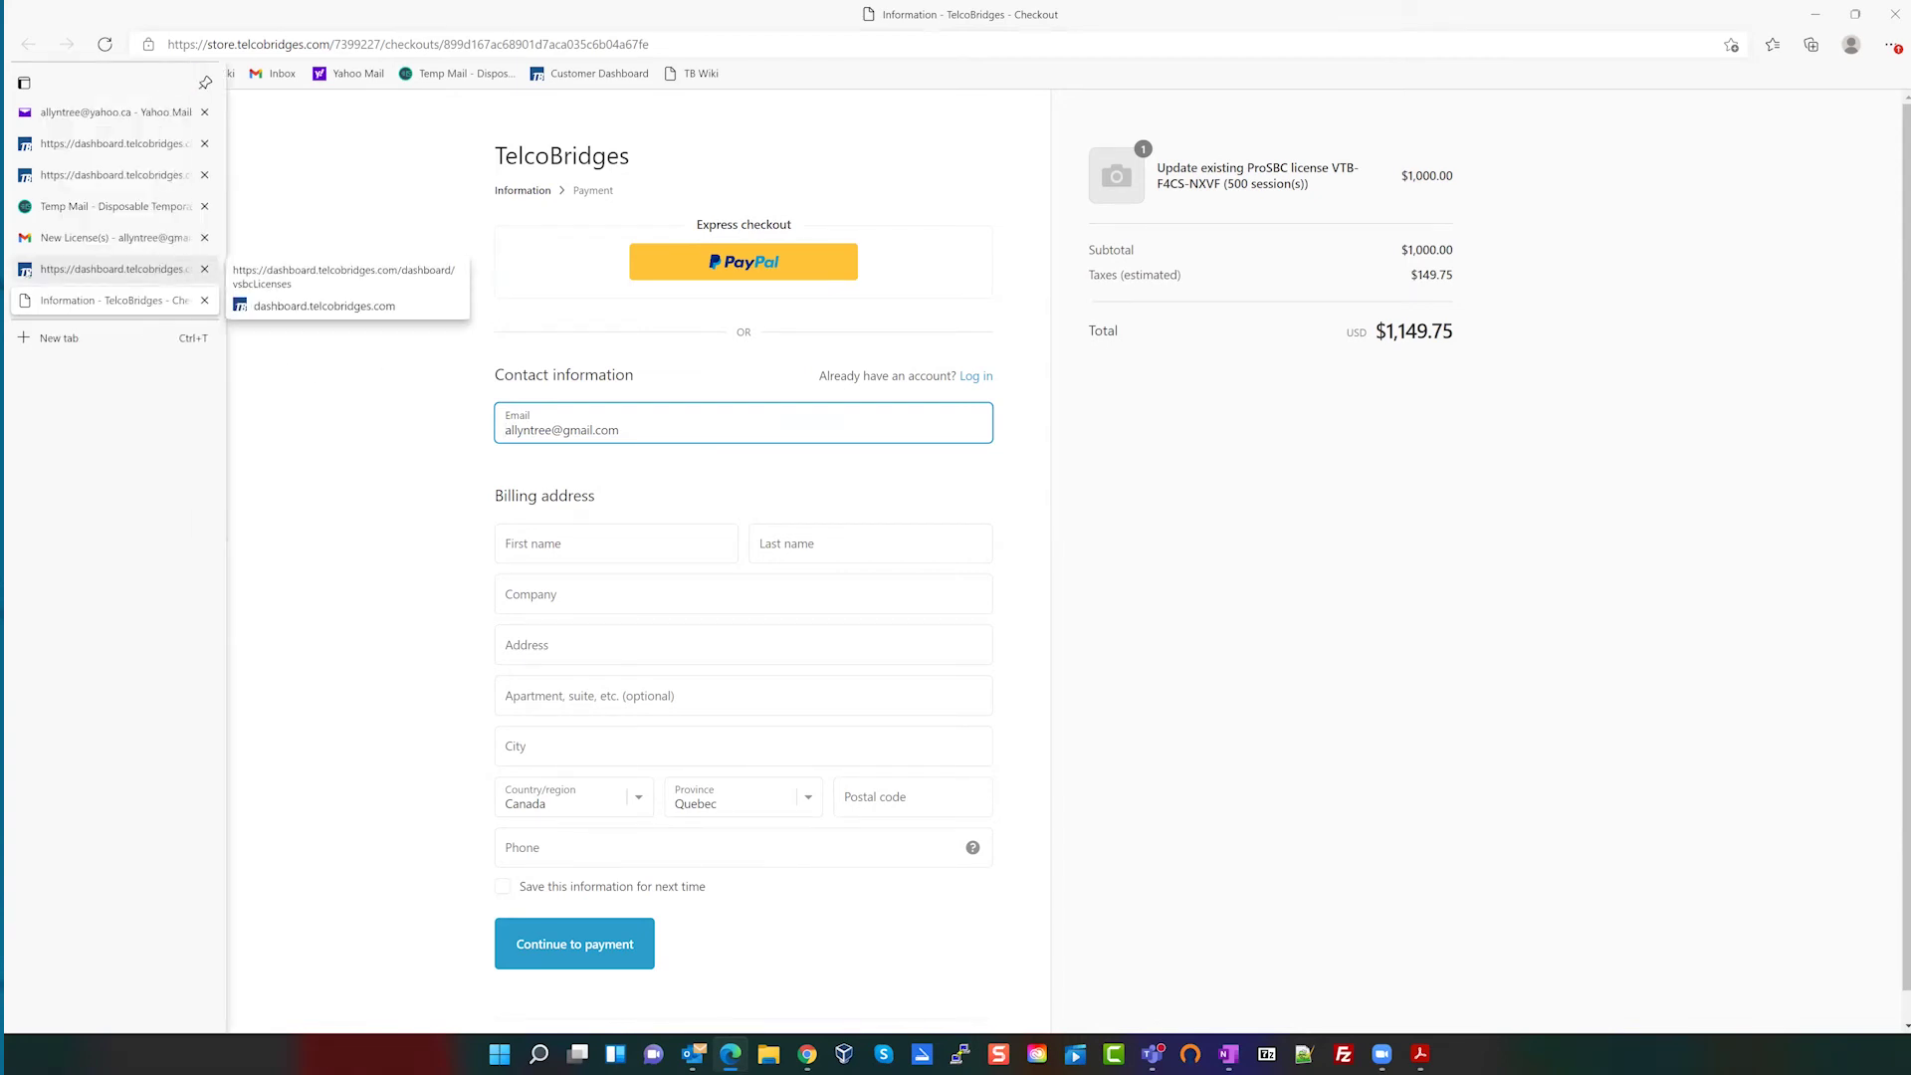
- Return to the dashboard and view the unpaid US$1,000.00 ProSBC pending order
click(109, 269)
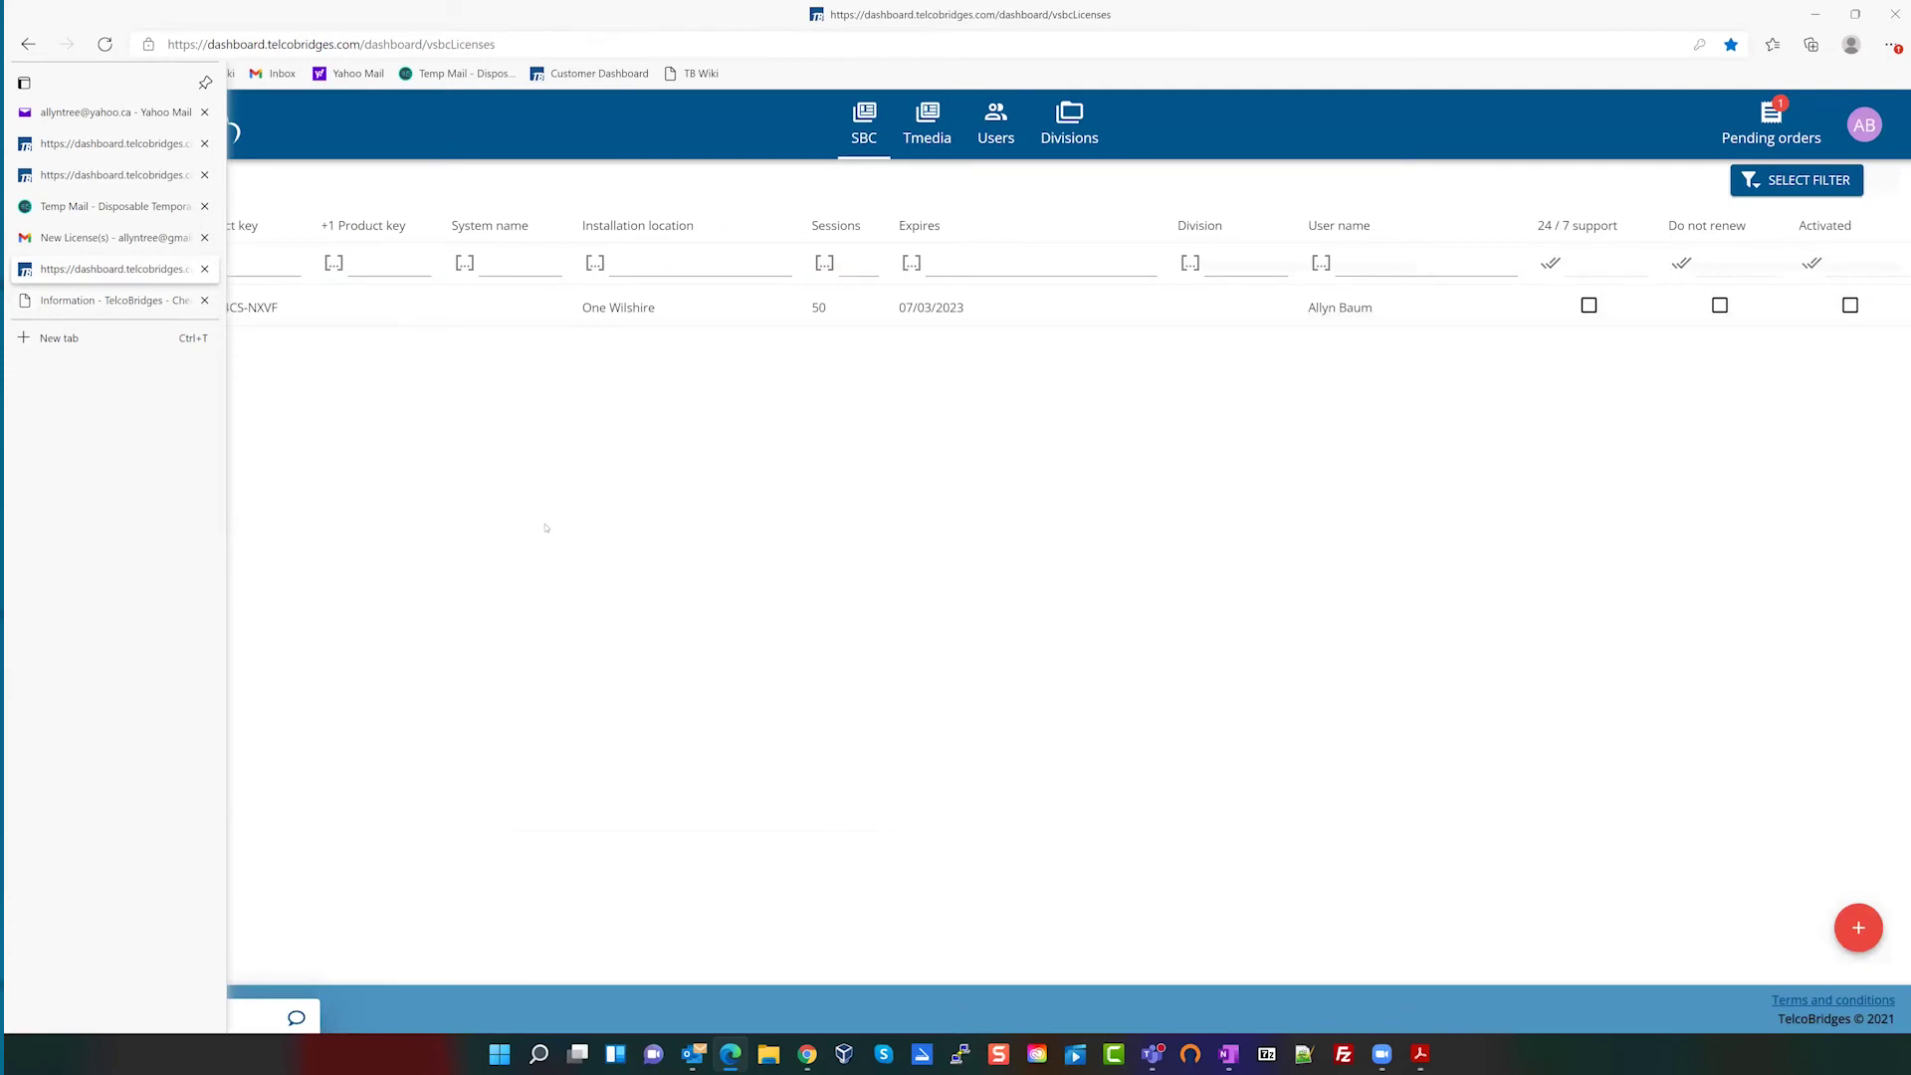
click(1779, 120)
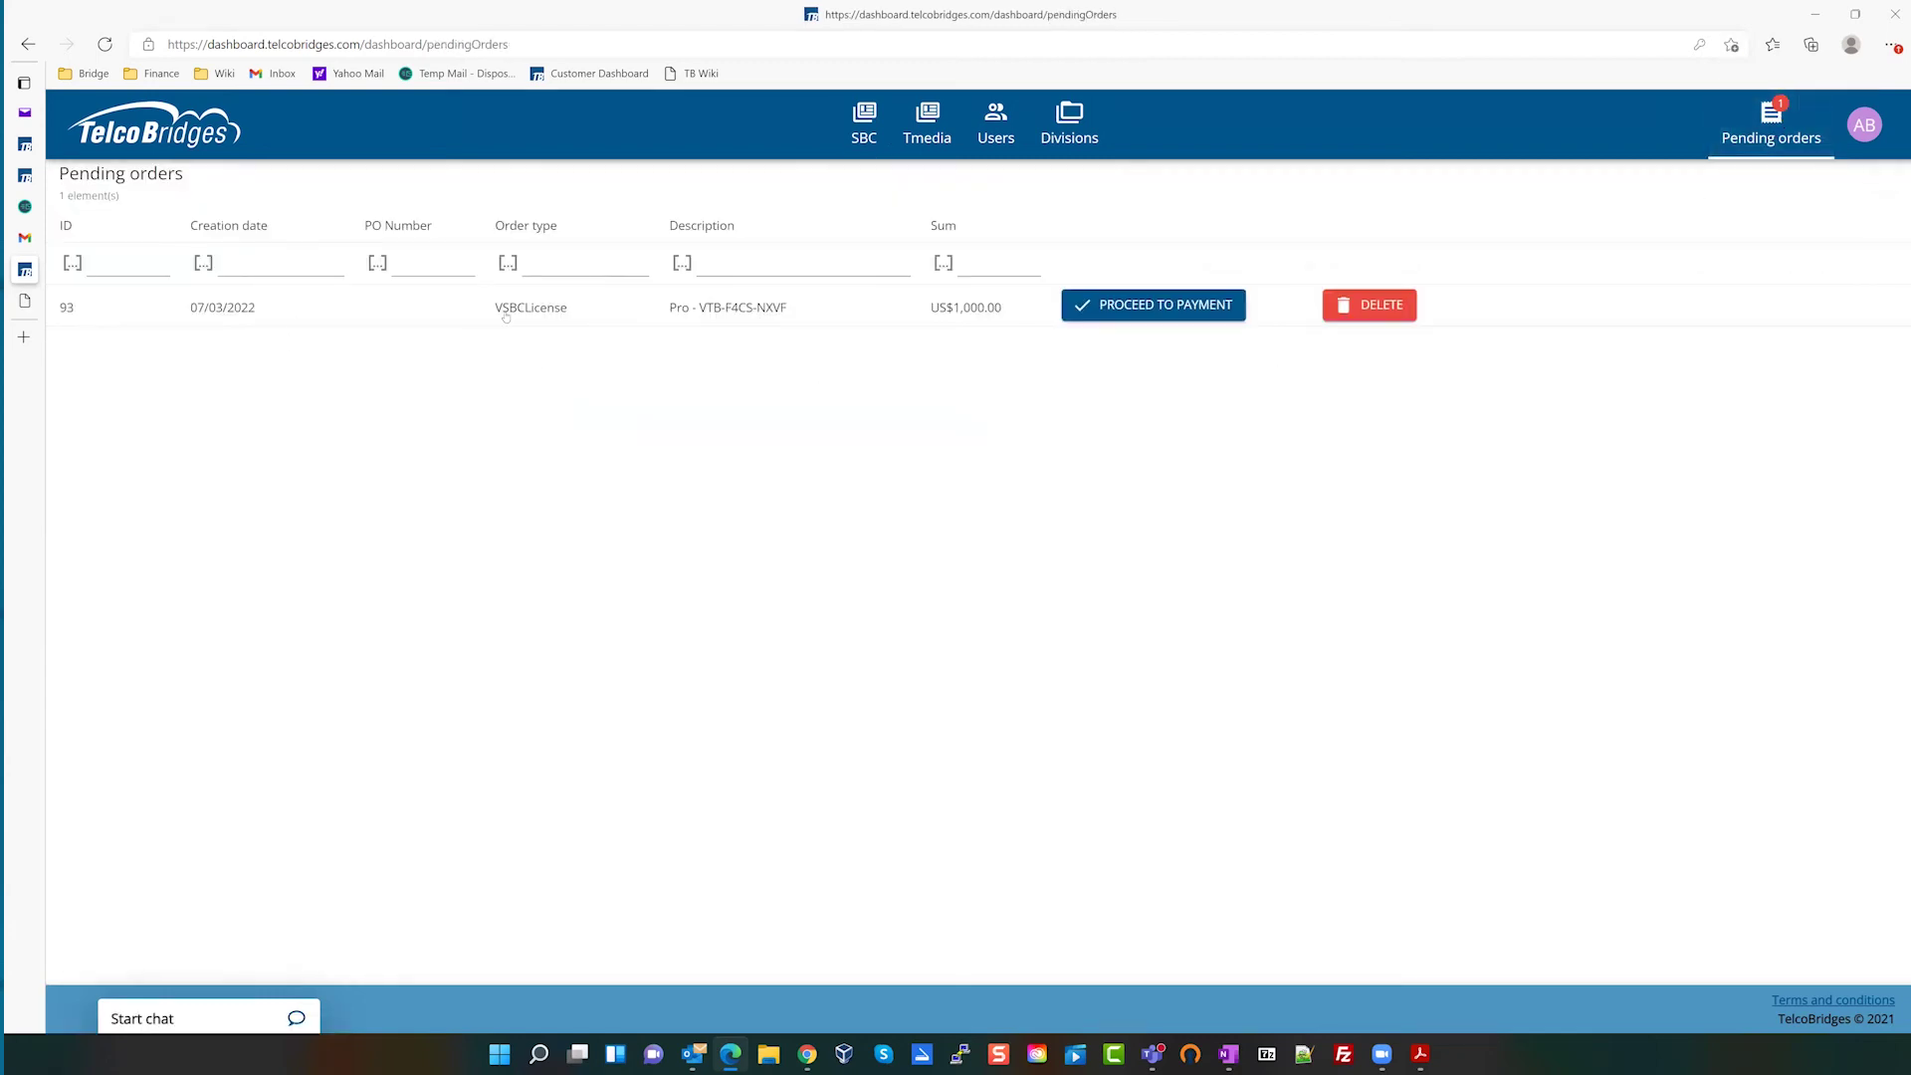
click(1200, 311)
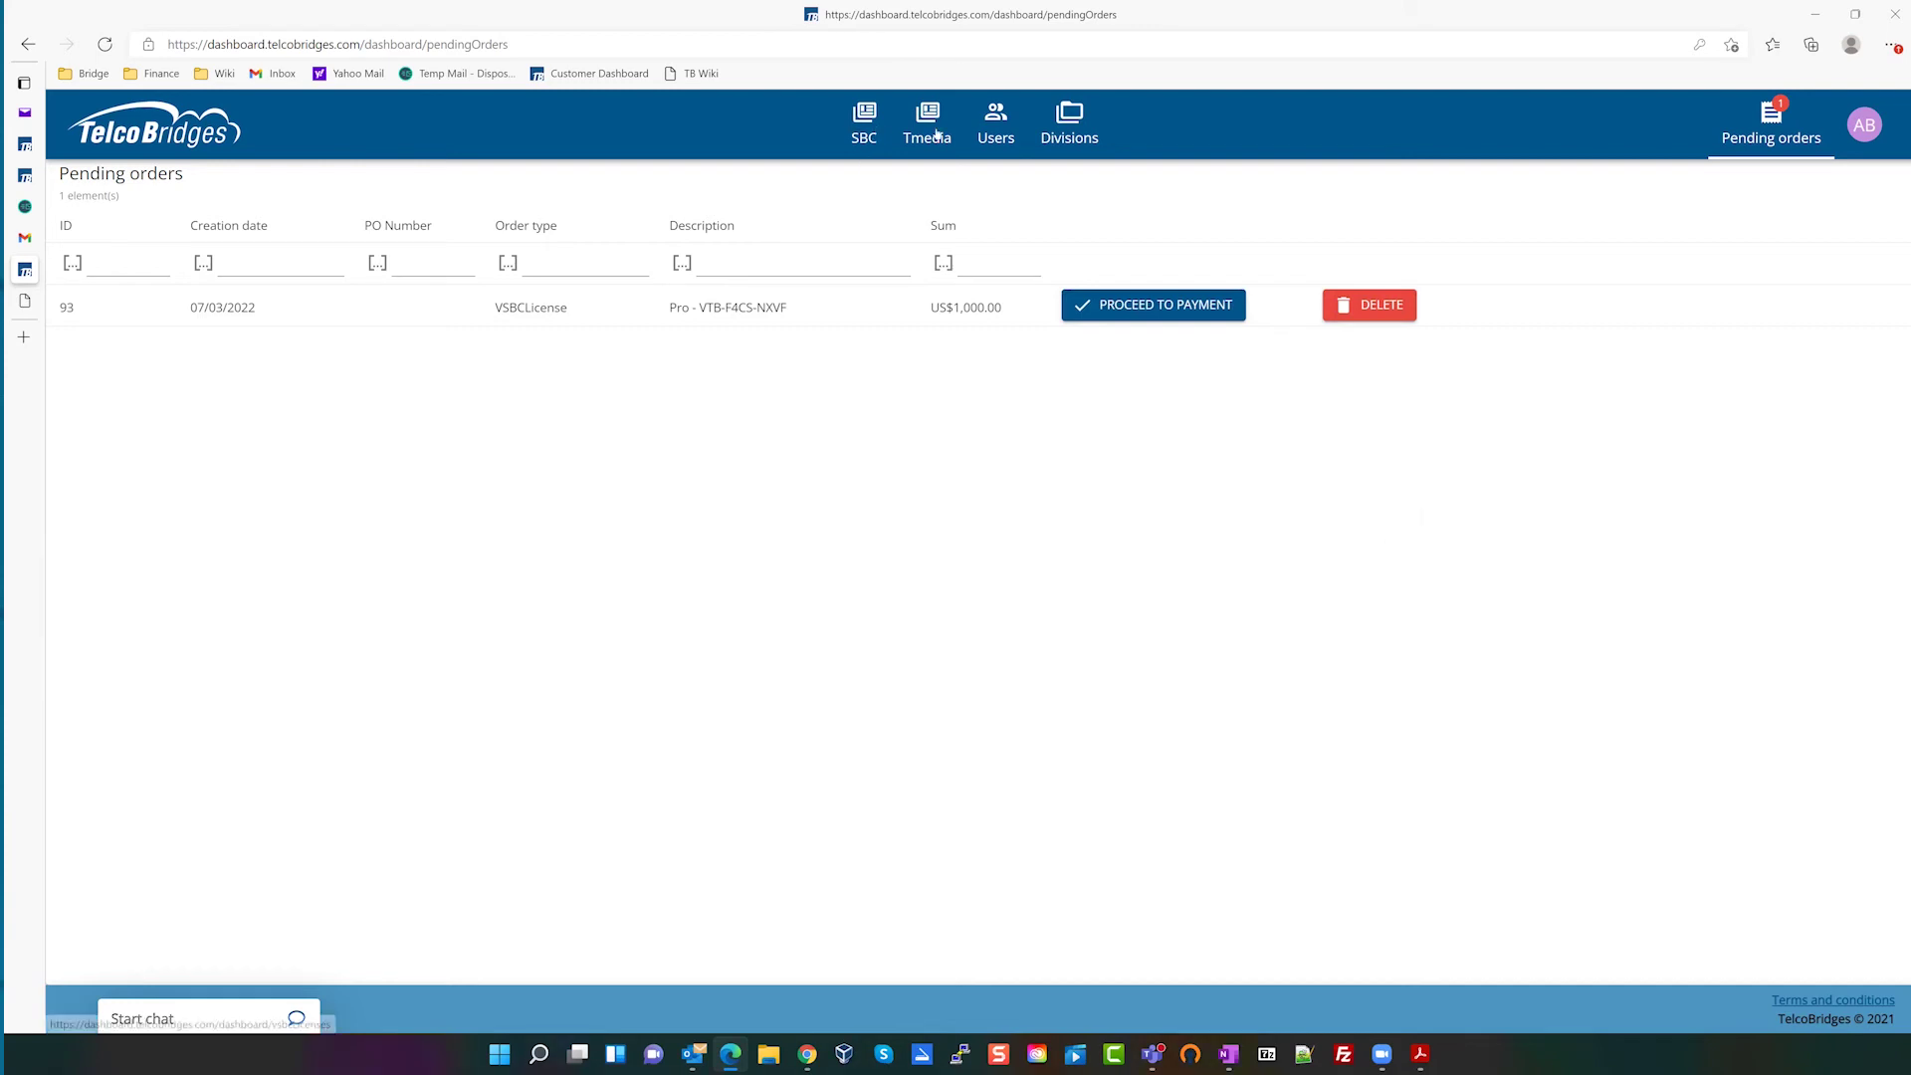
- Check that East Side Building now appears in the Divisions list
click(870, 121)
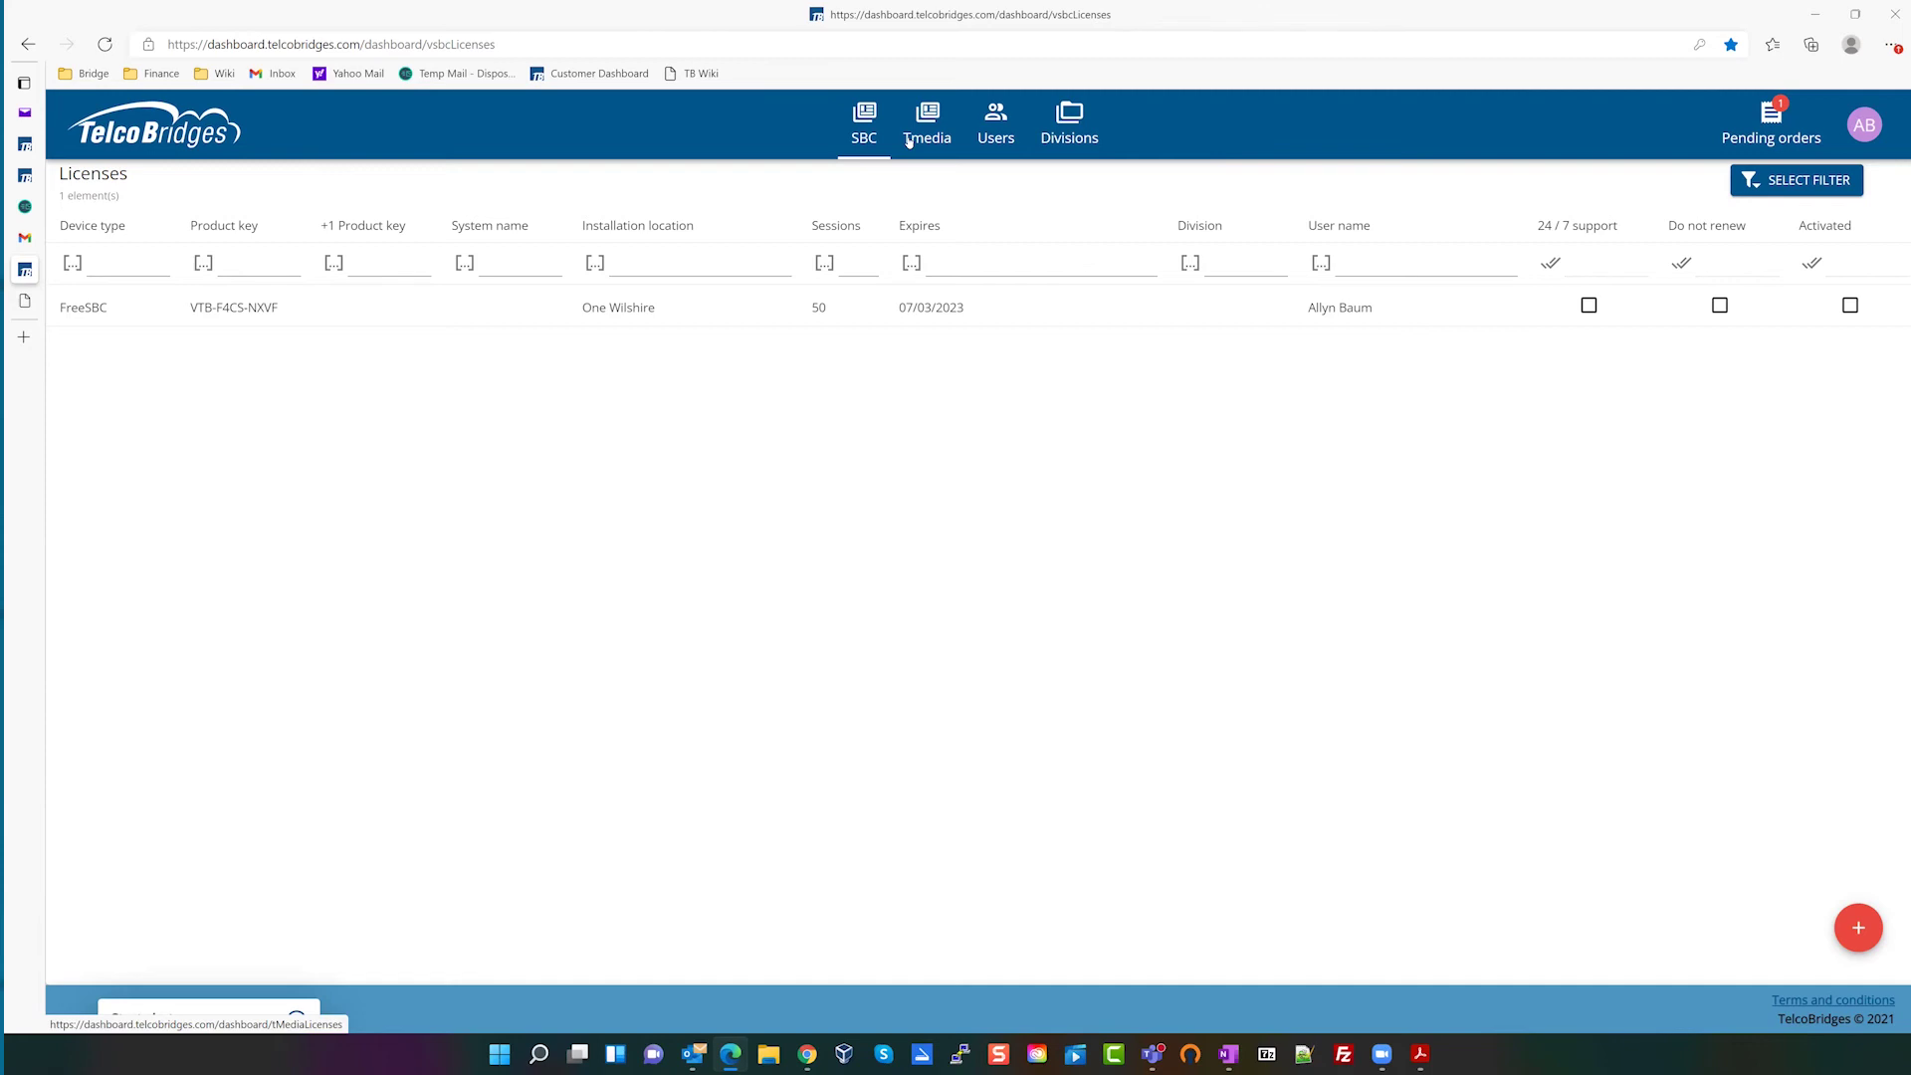
click(1058, 139)
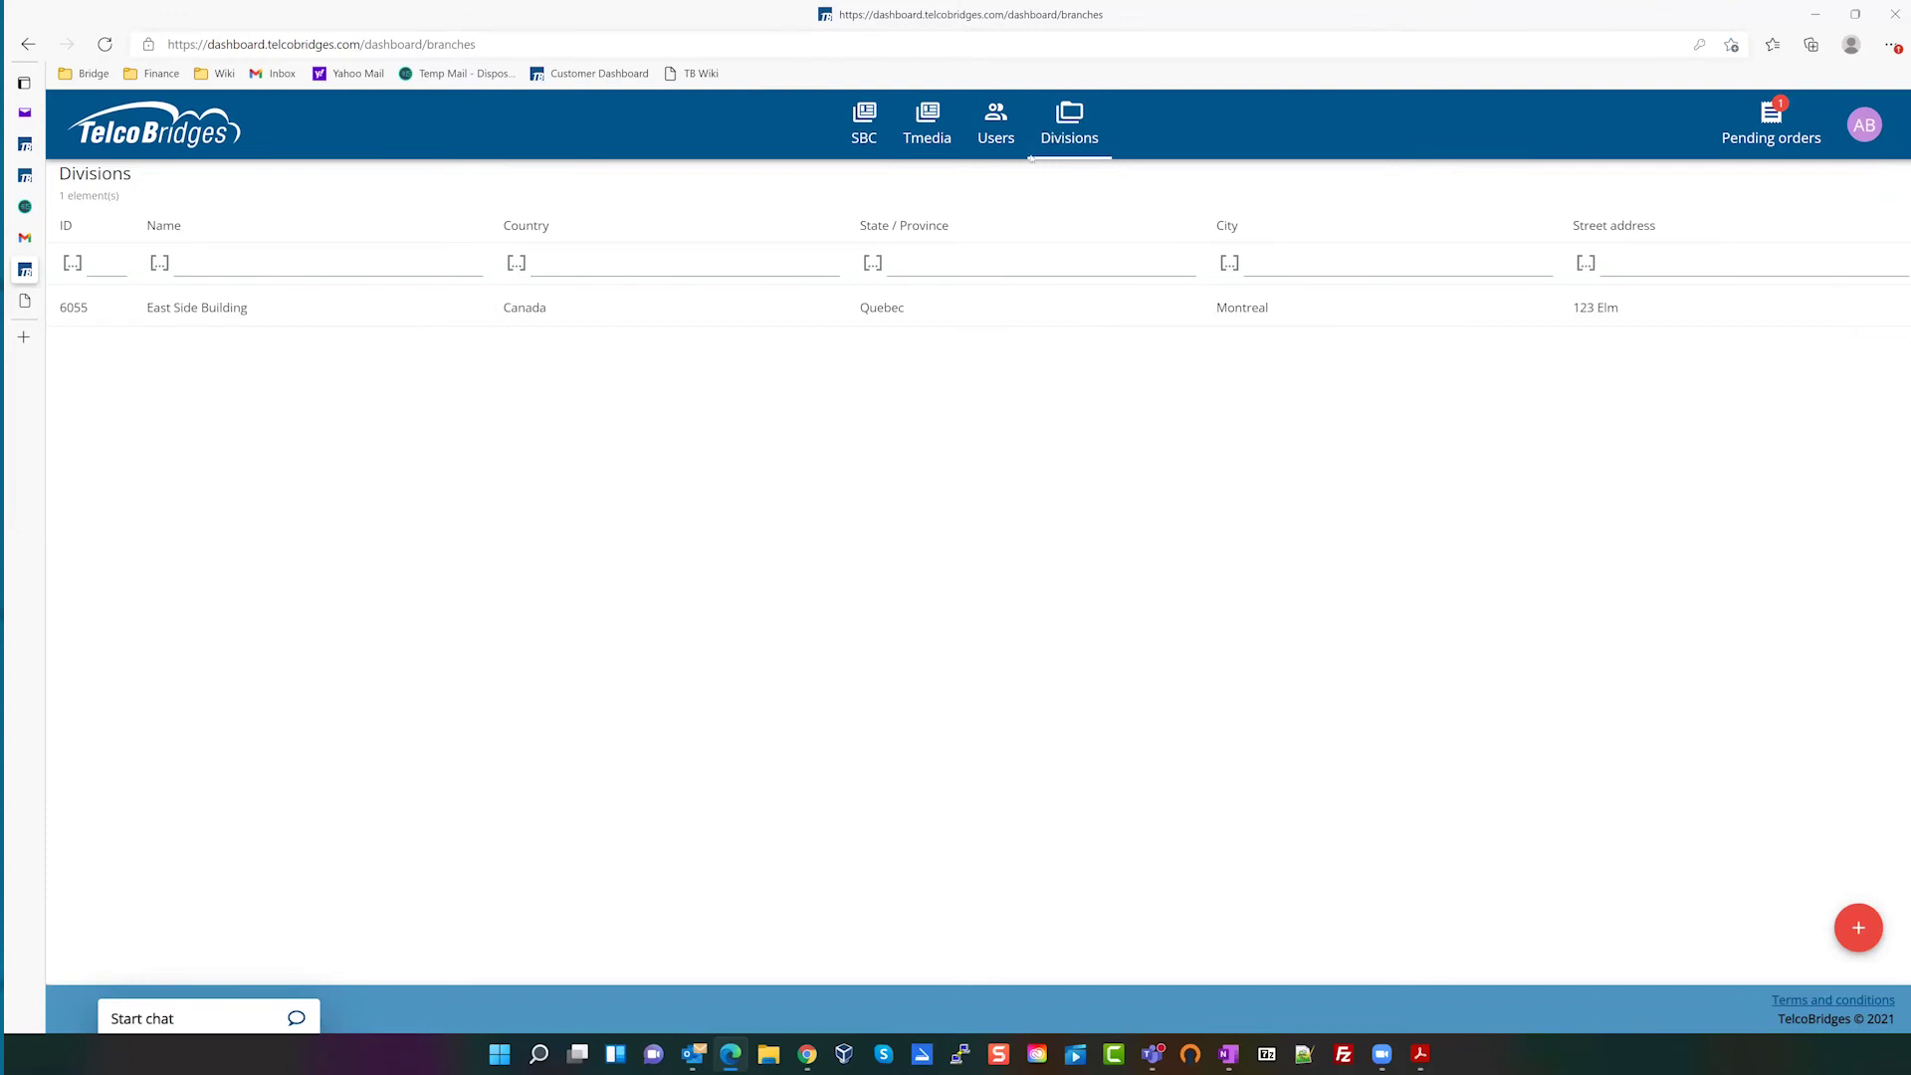